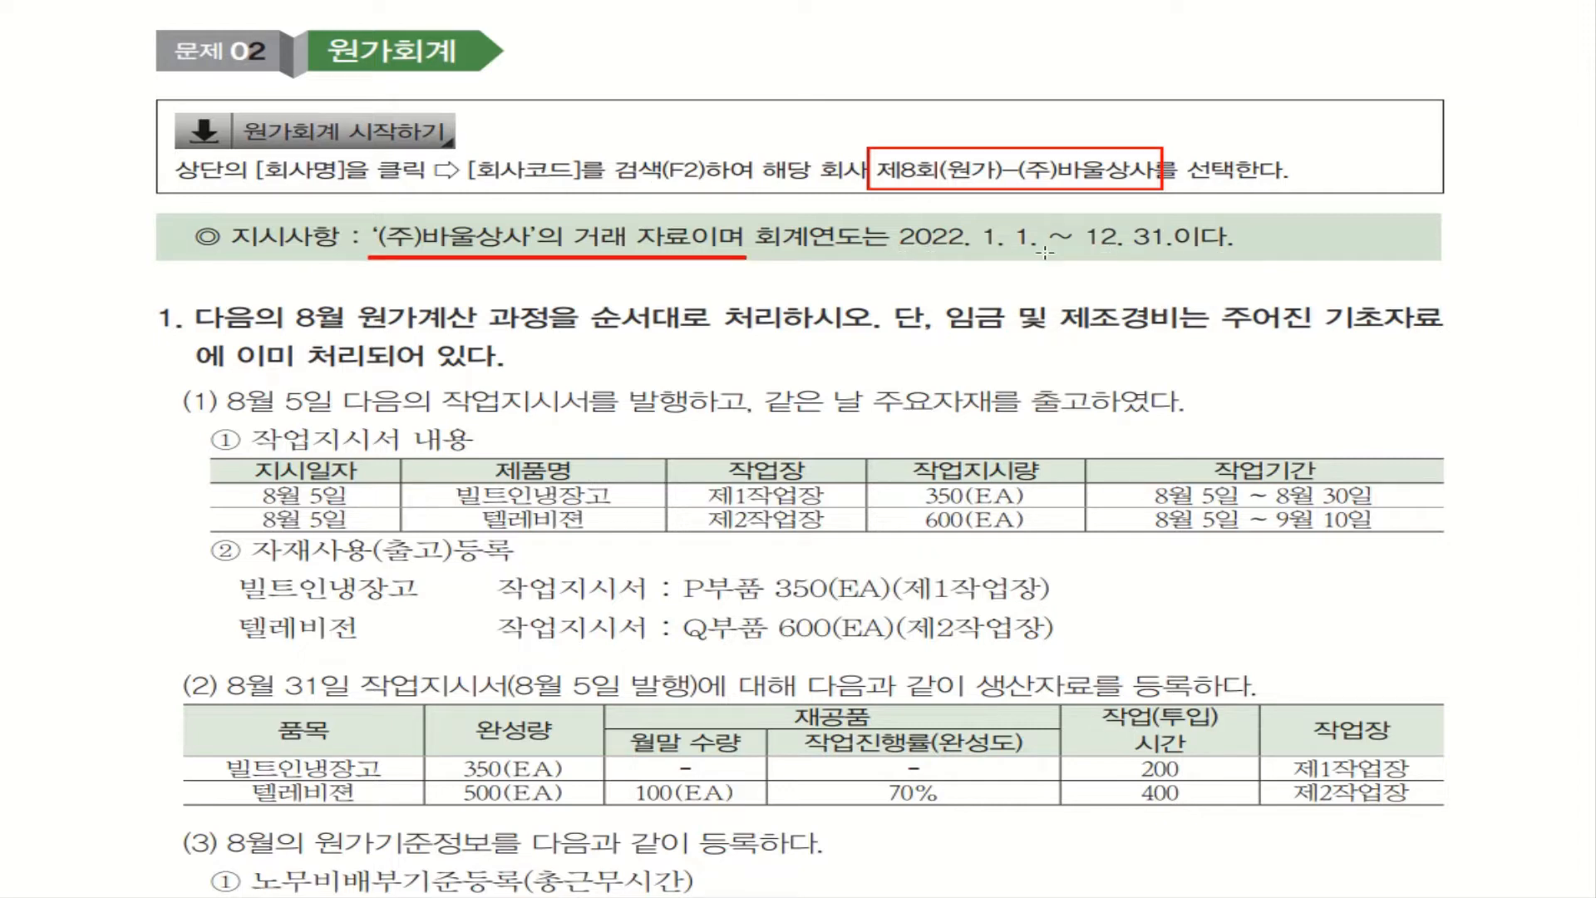
mouse_move(894, 251)
left_mouse_down()
mouse_move(1251, 253)
mouse_move(1238, 252)
left_mouse_up()
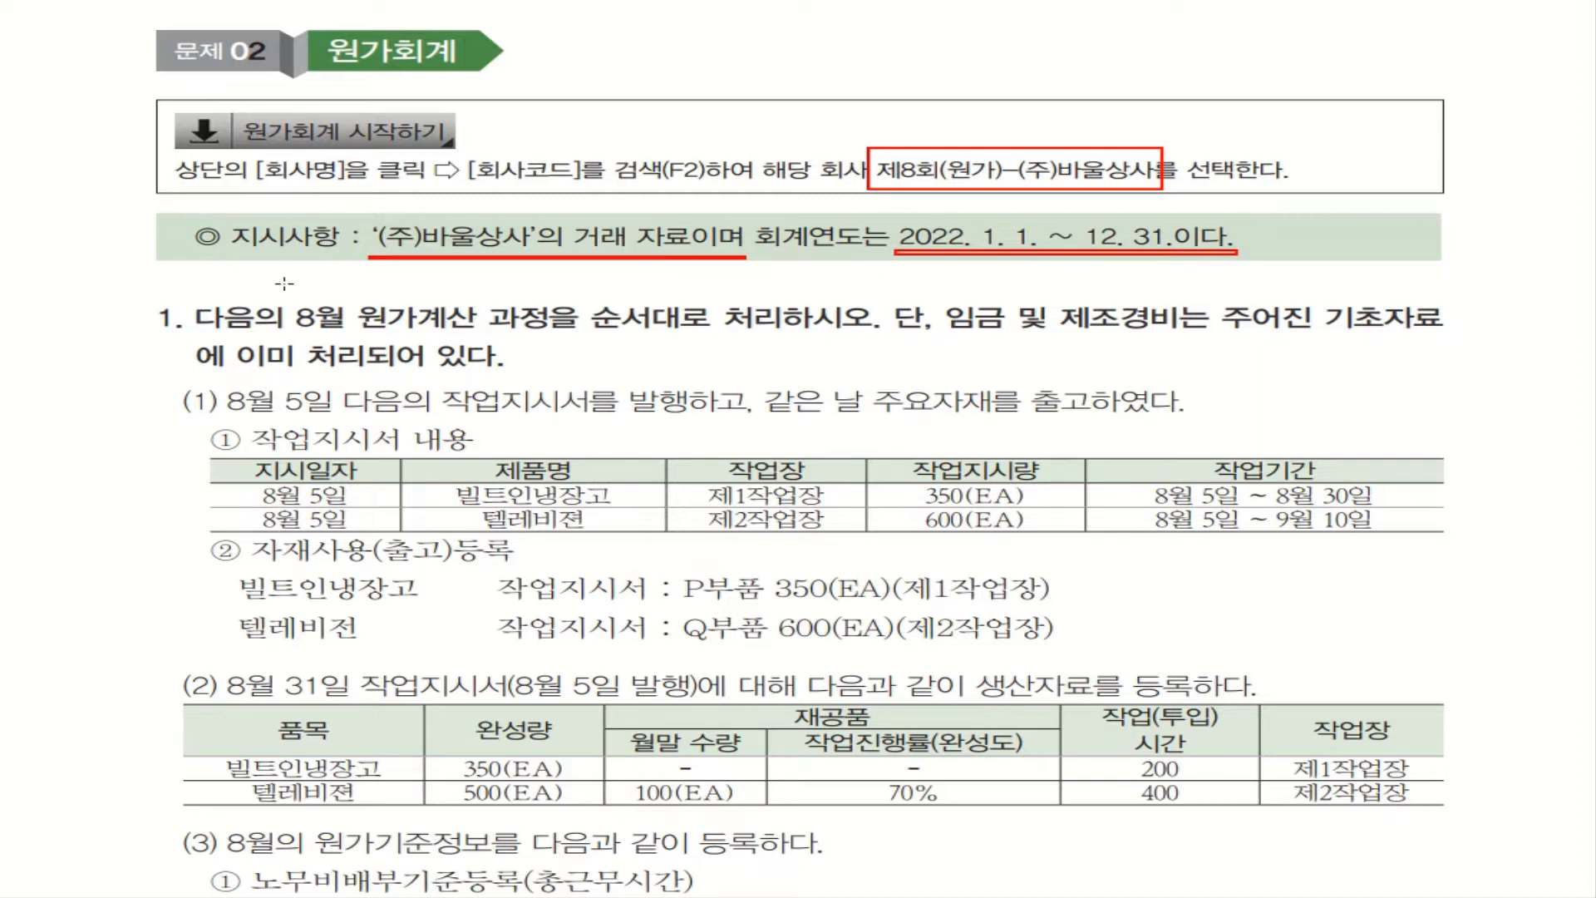
mouse_move(286, 285)
left_mouse_down()
mouse_move(290, 317)
mouse_move(883, 340)
left_mouse_up()
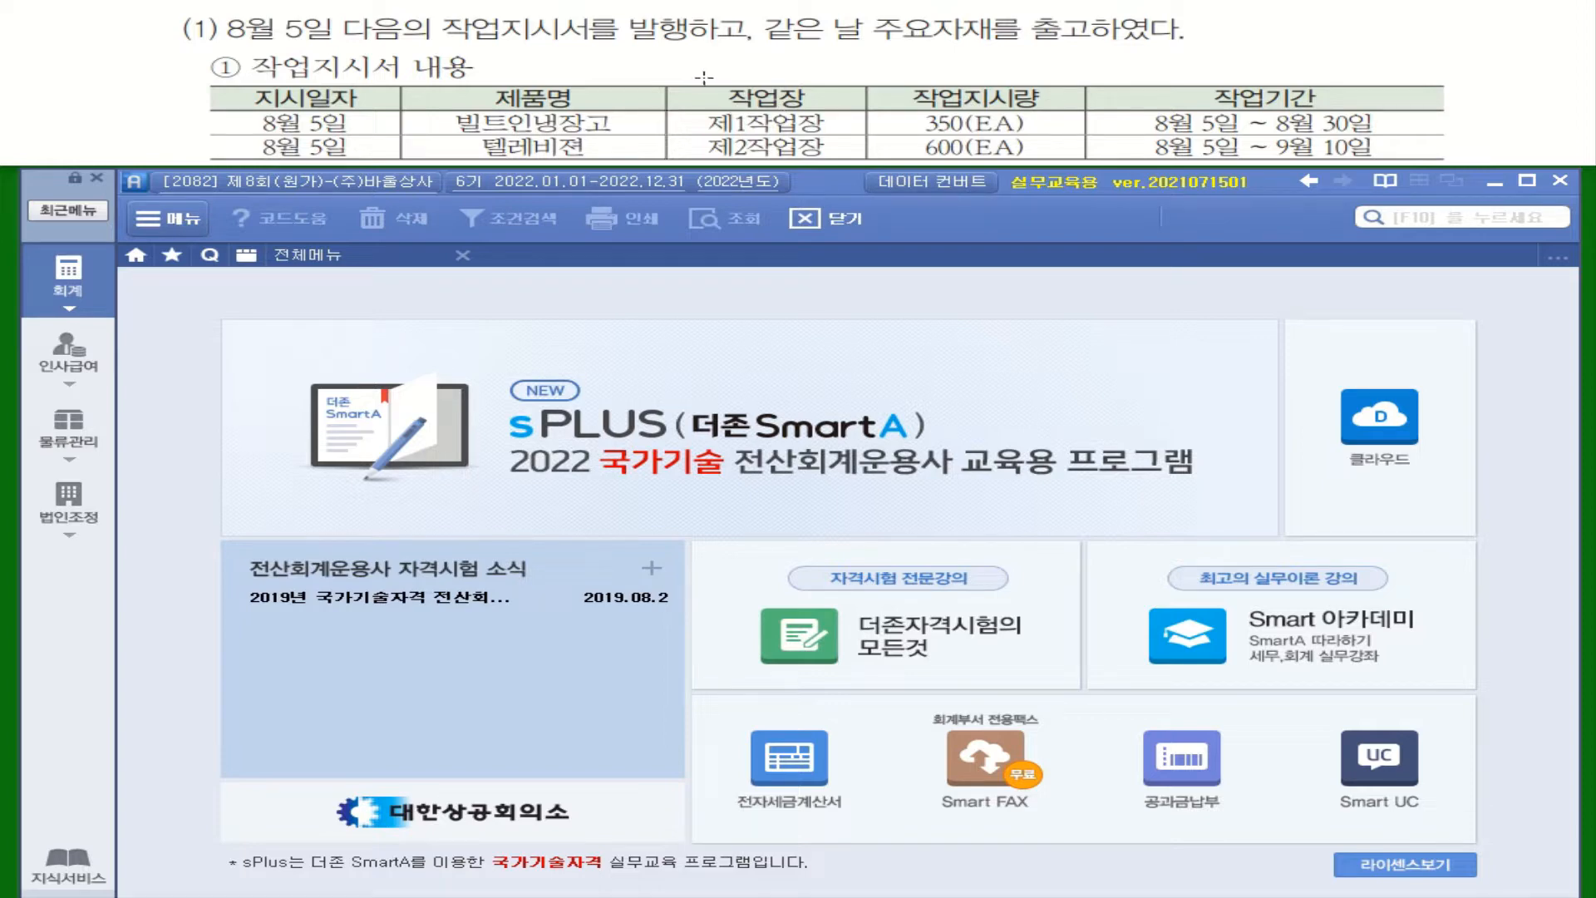
mouse_move(670, 84)
left_mouse_down()
mouse_move(675, 125)
mouse_move(868, 161)
left_mouse_up()
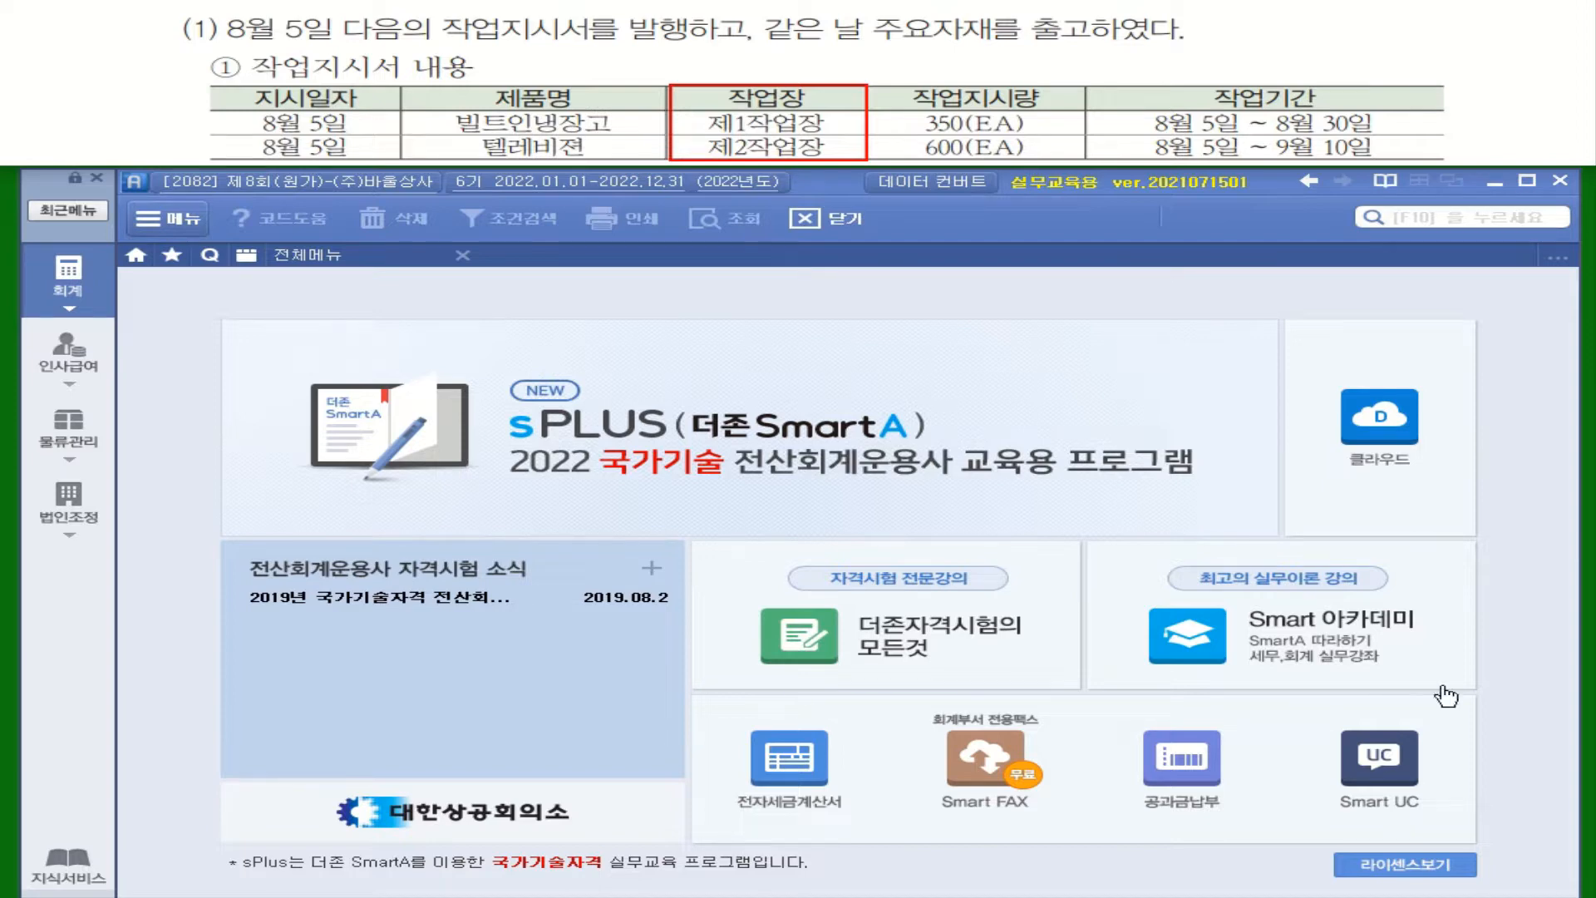
Step: Open the production work order entry (생산(작업)지시서) and set its date to August 5, 2022
left_click(68, 429)
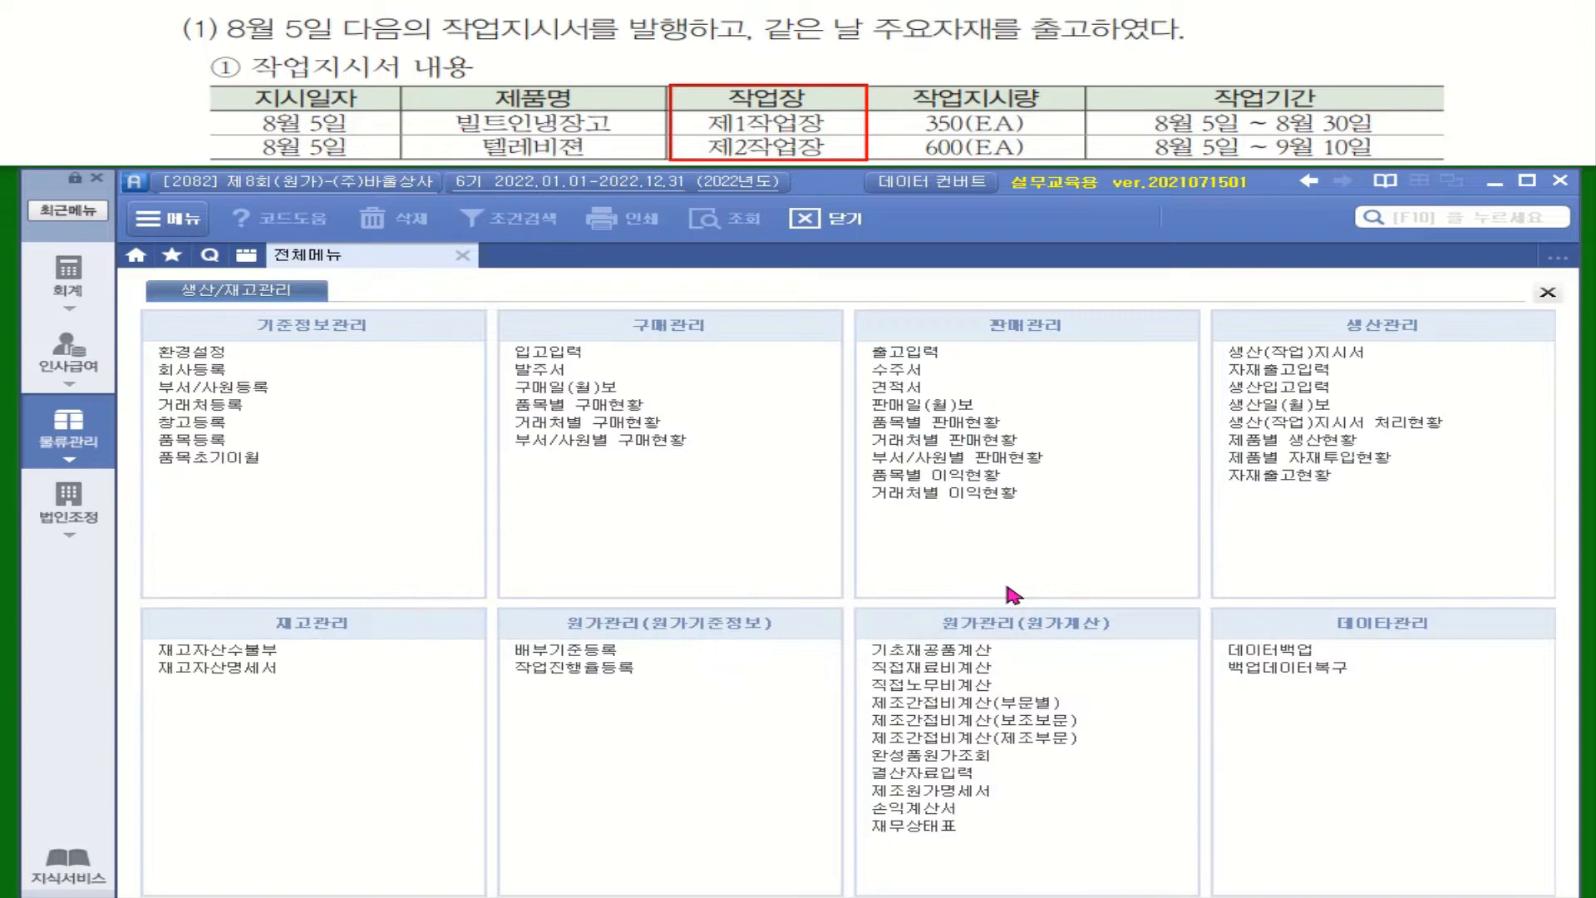
left_click(1328, 353)
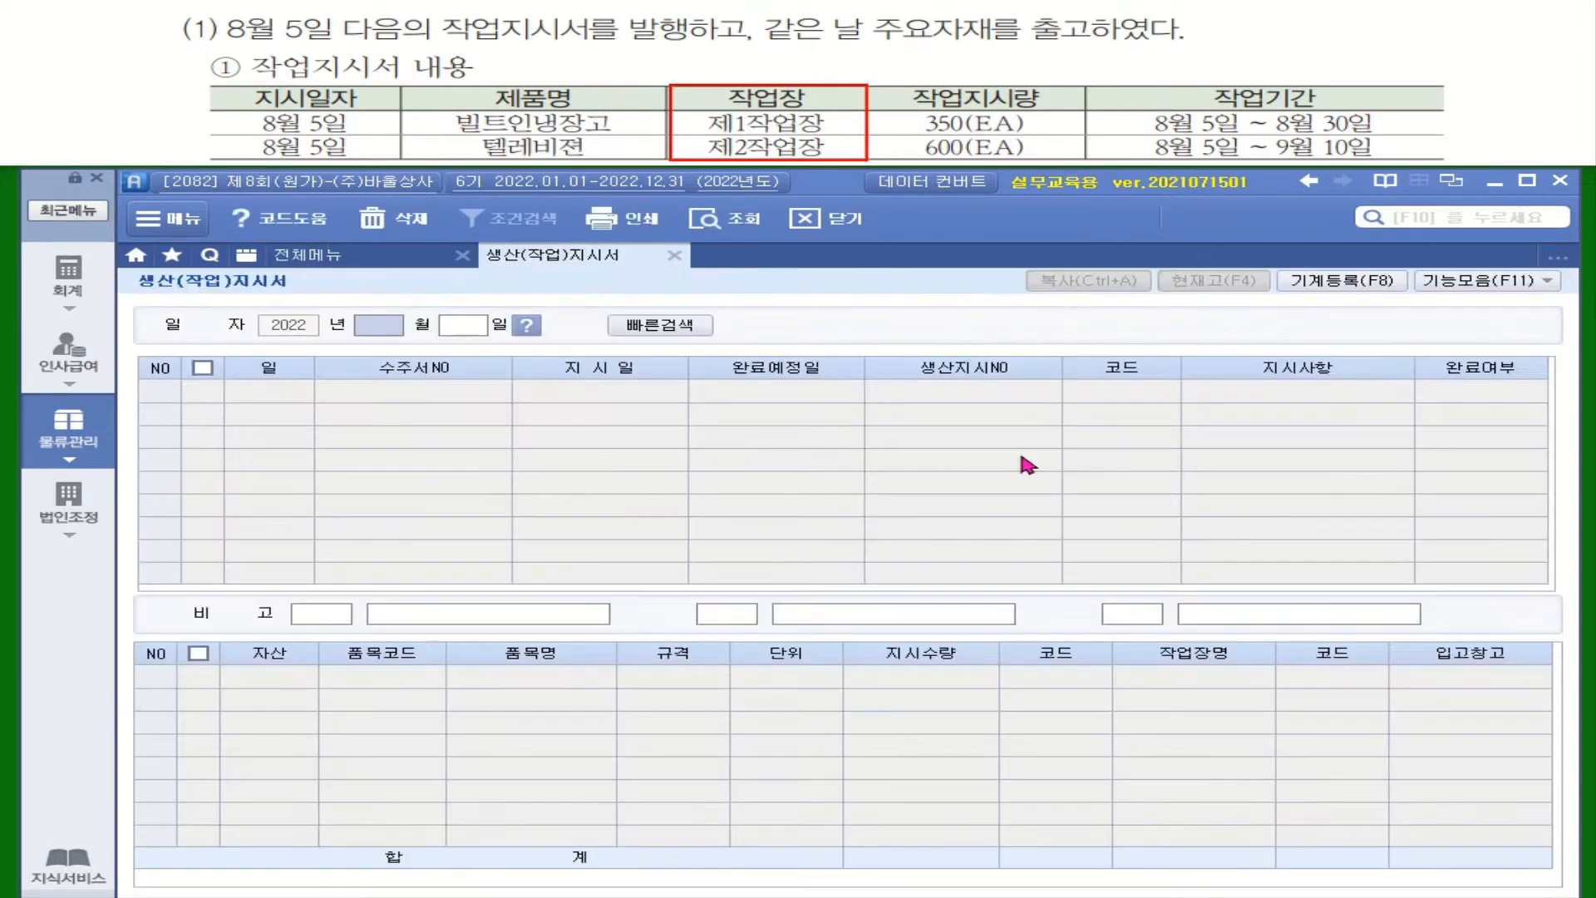
type("08")
key("Return")
type("05")
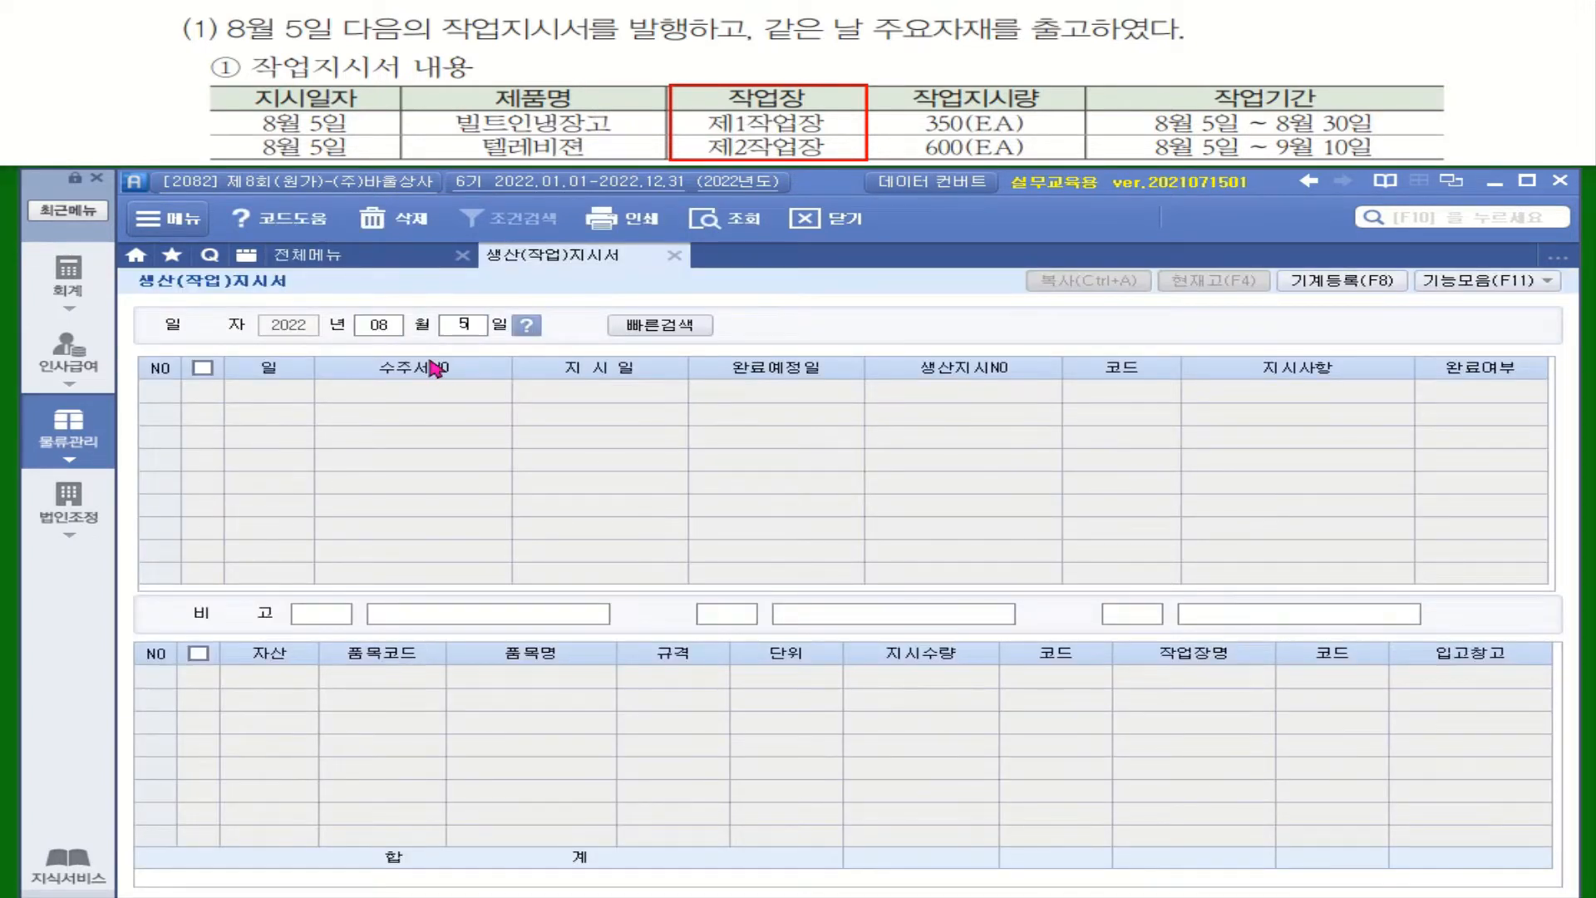
key("Return")
key("Return")
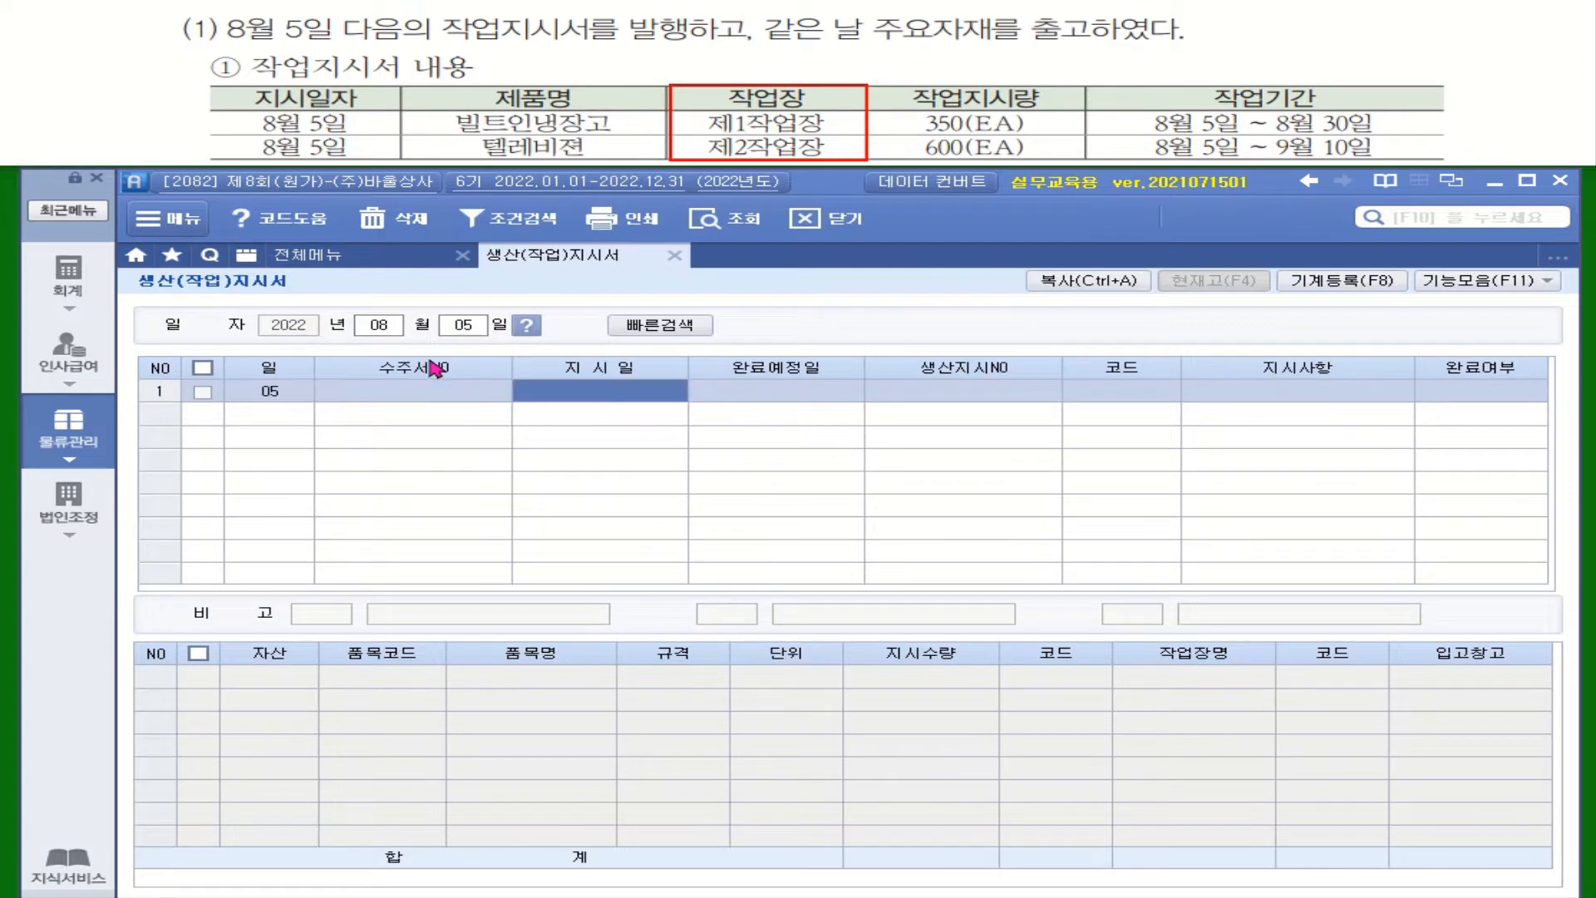
Step: Enter the first work order with instruction date 2022-08-05 and expected completion date 2022-08-30
type("2022-08-")
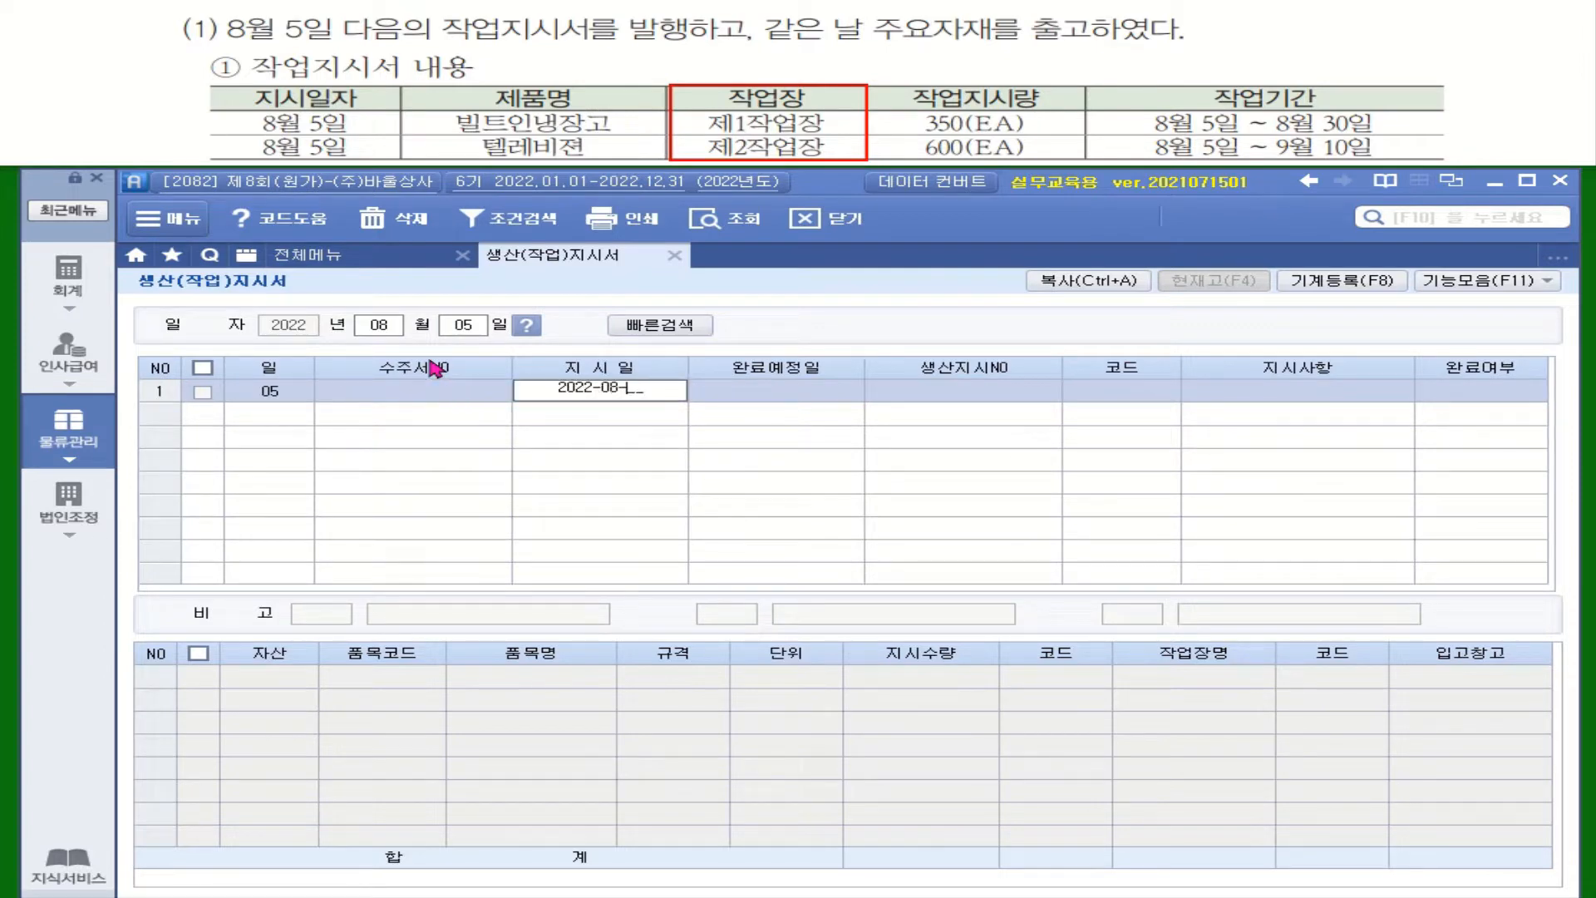
type("05")
key("Return")
type("2")
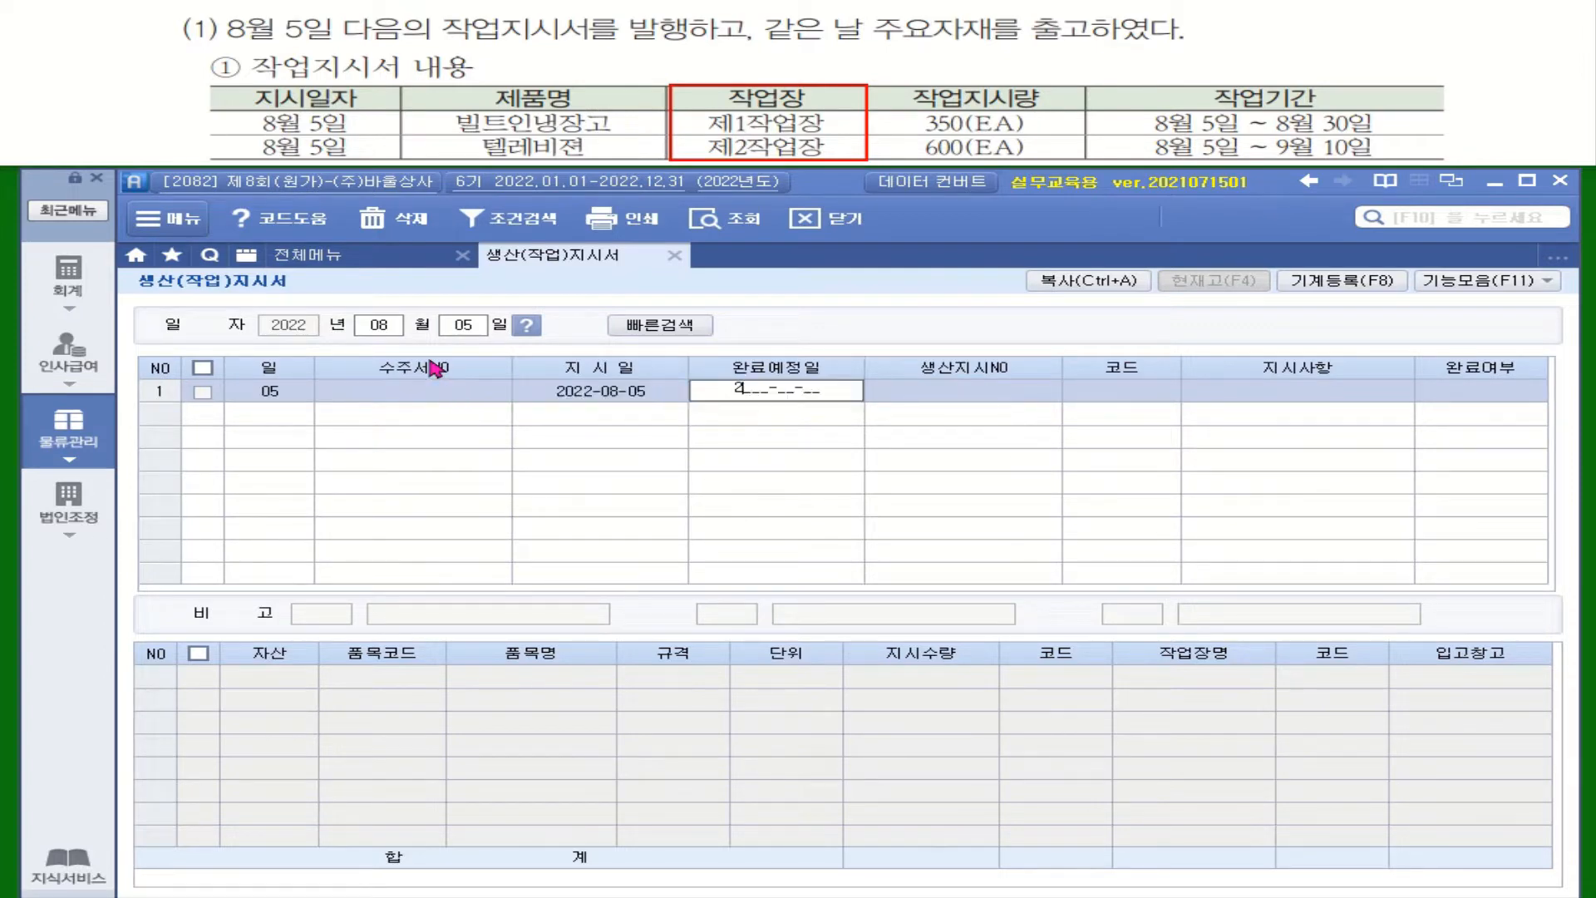
type("022-08-30")
key("Return")
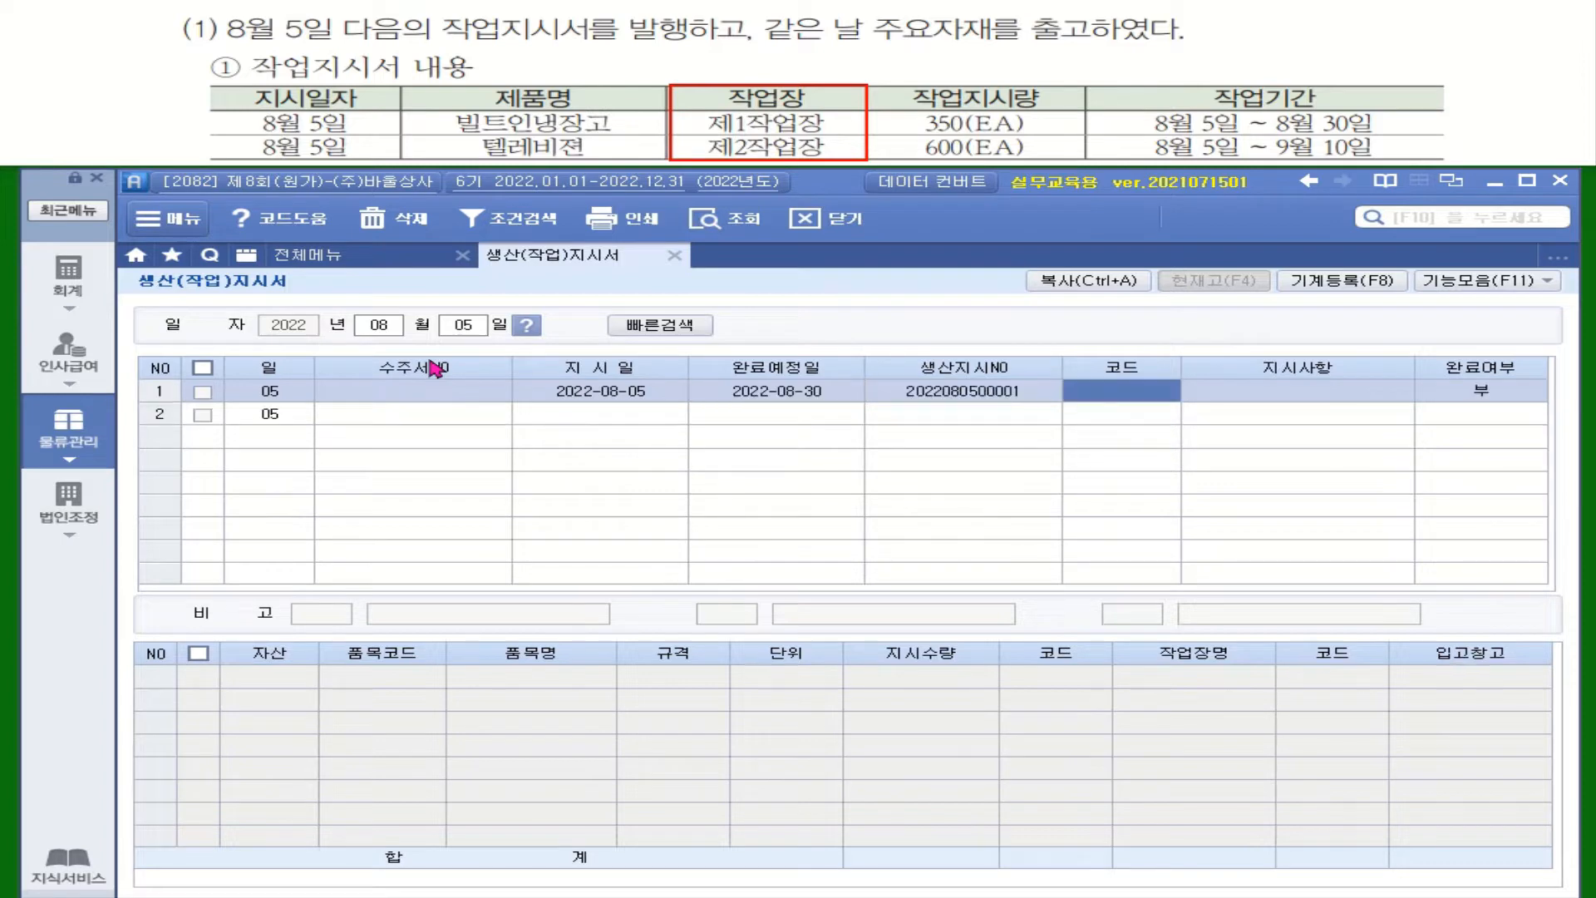
key("Return")
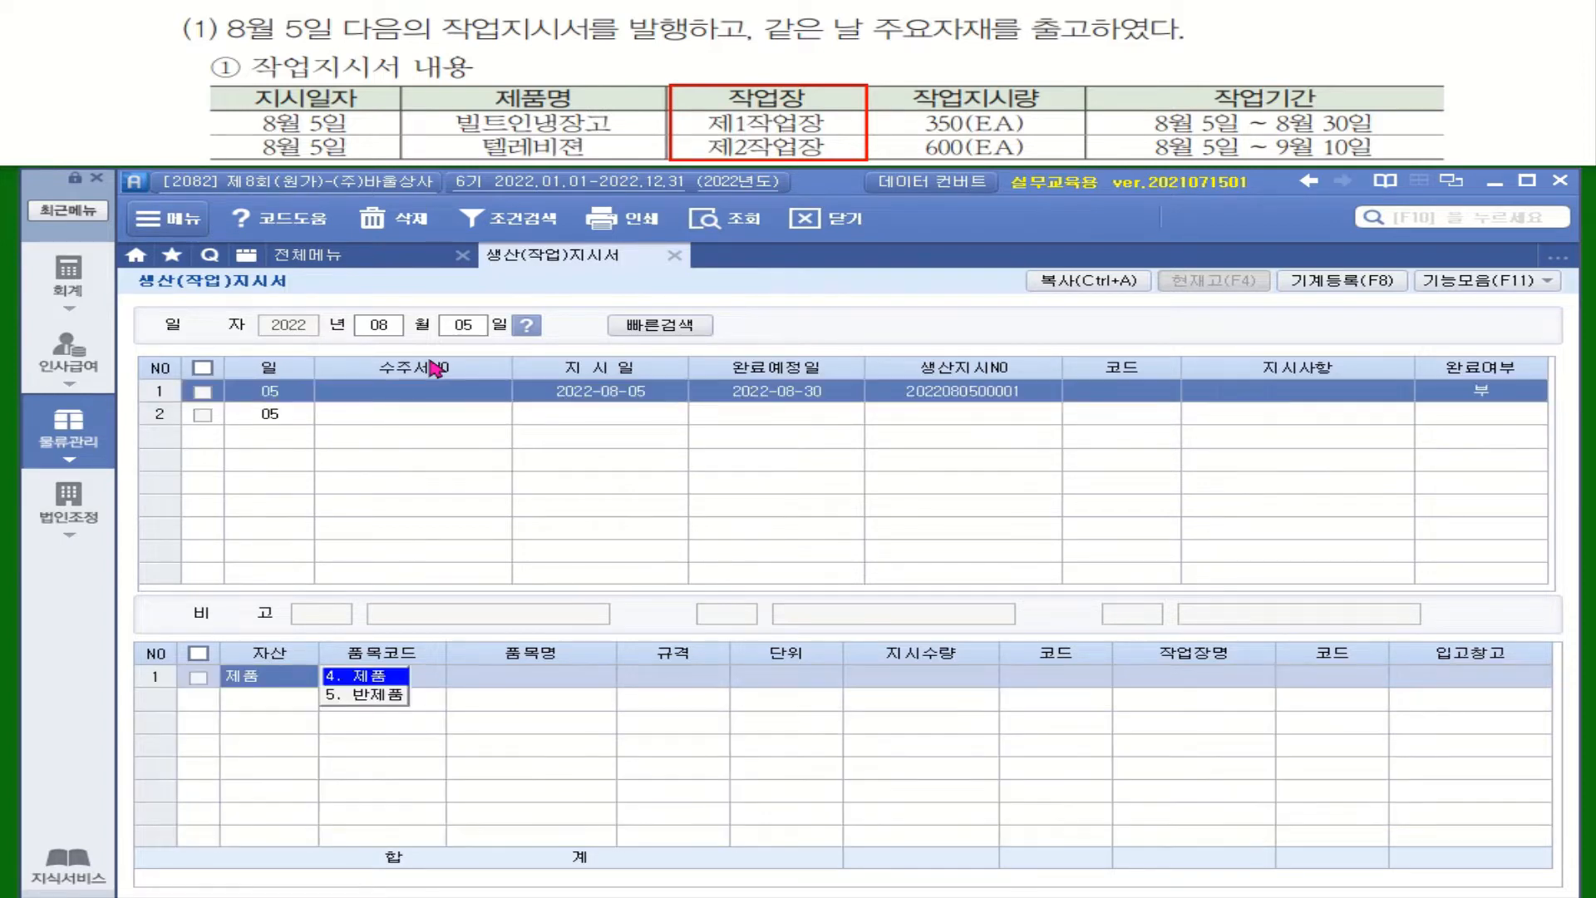
Step: Add the product 빌트인냉장고 to the first work order with quantity 350 and workplace 제1작업장
left_click(384, 677)
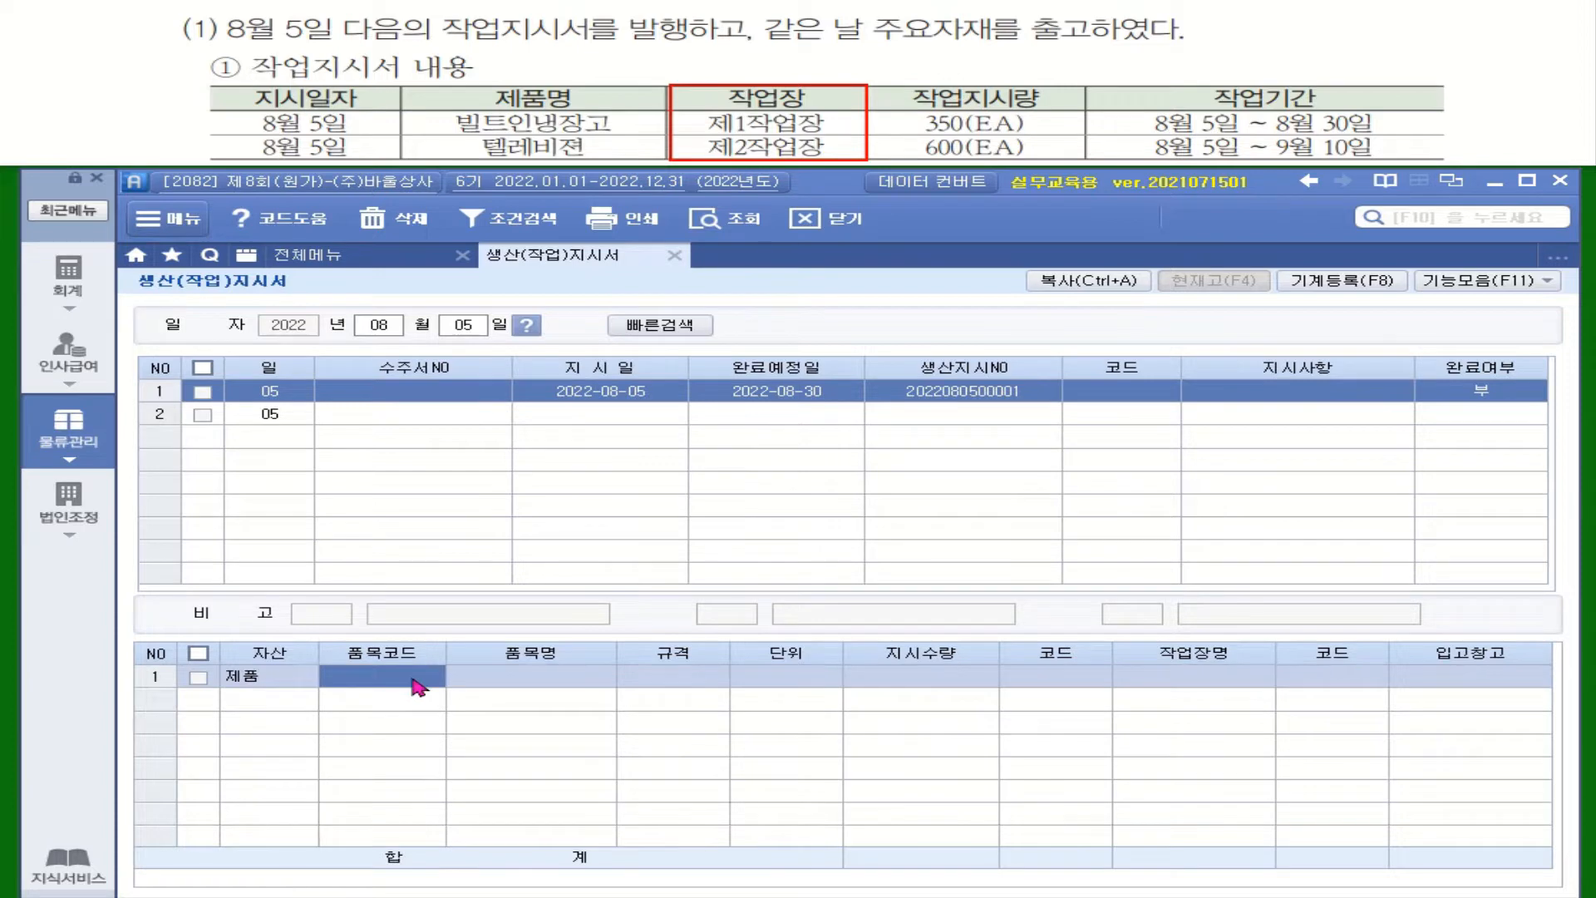
key("F2")
left_click(1119, 753)
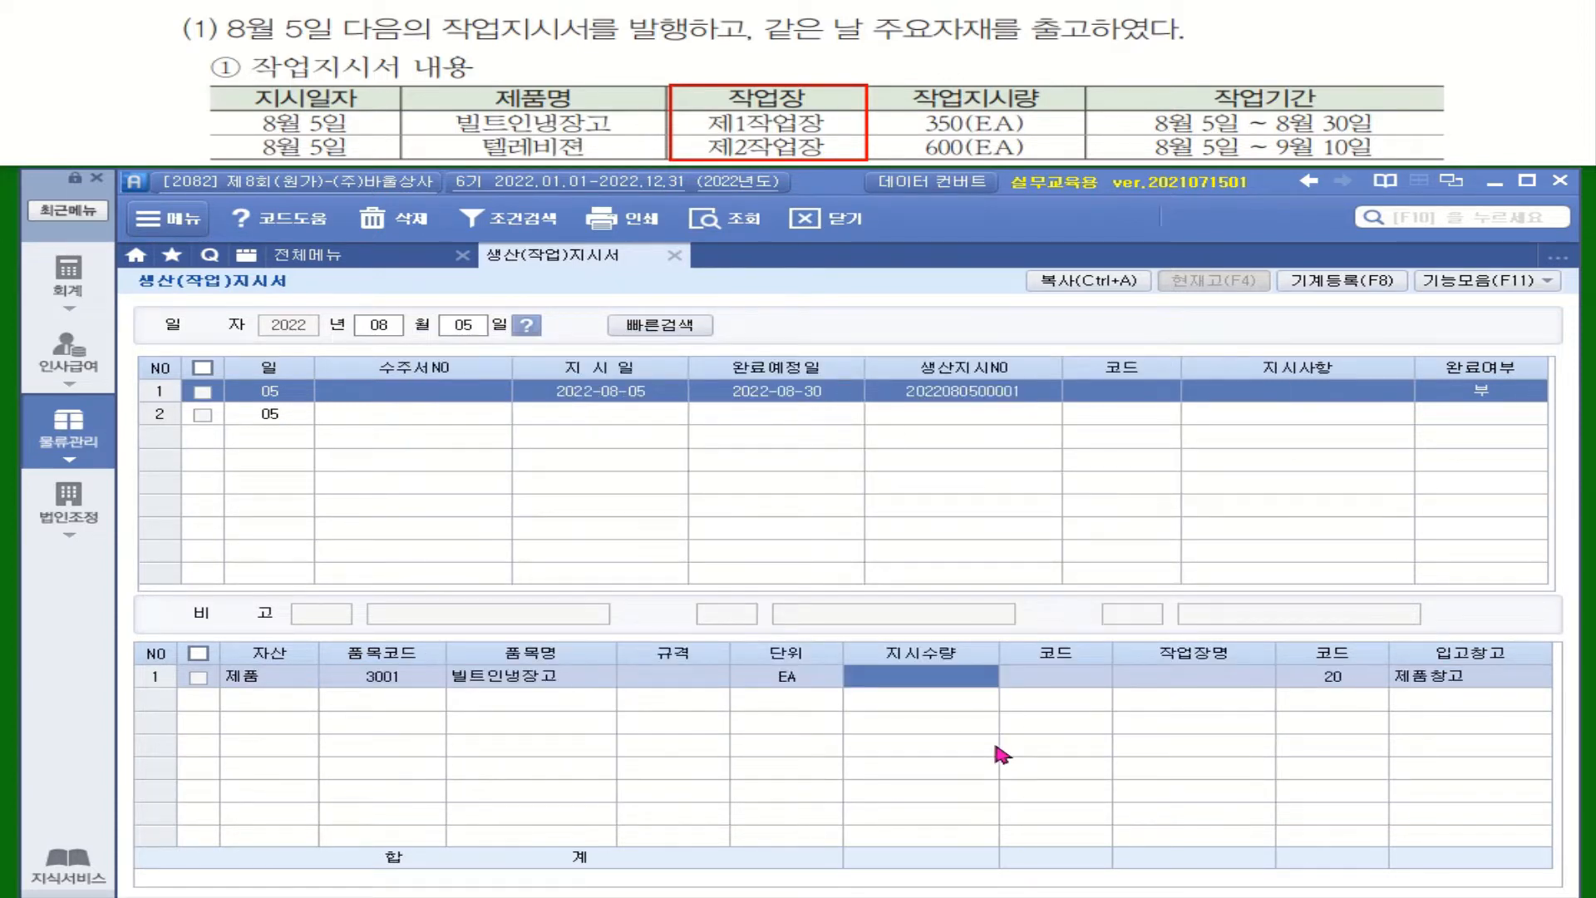
type("350")
key("Return")
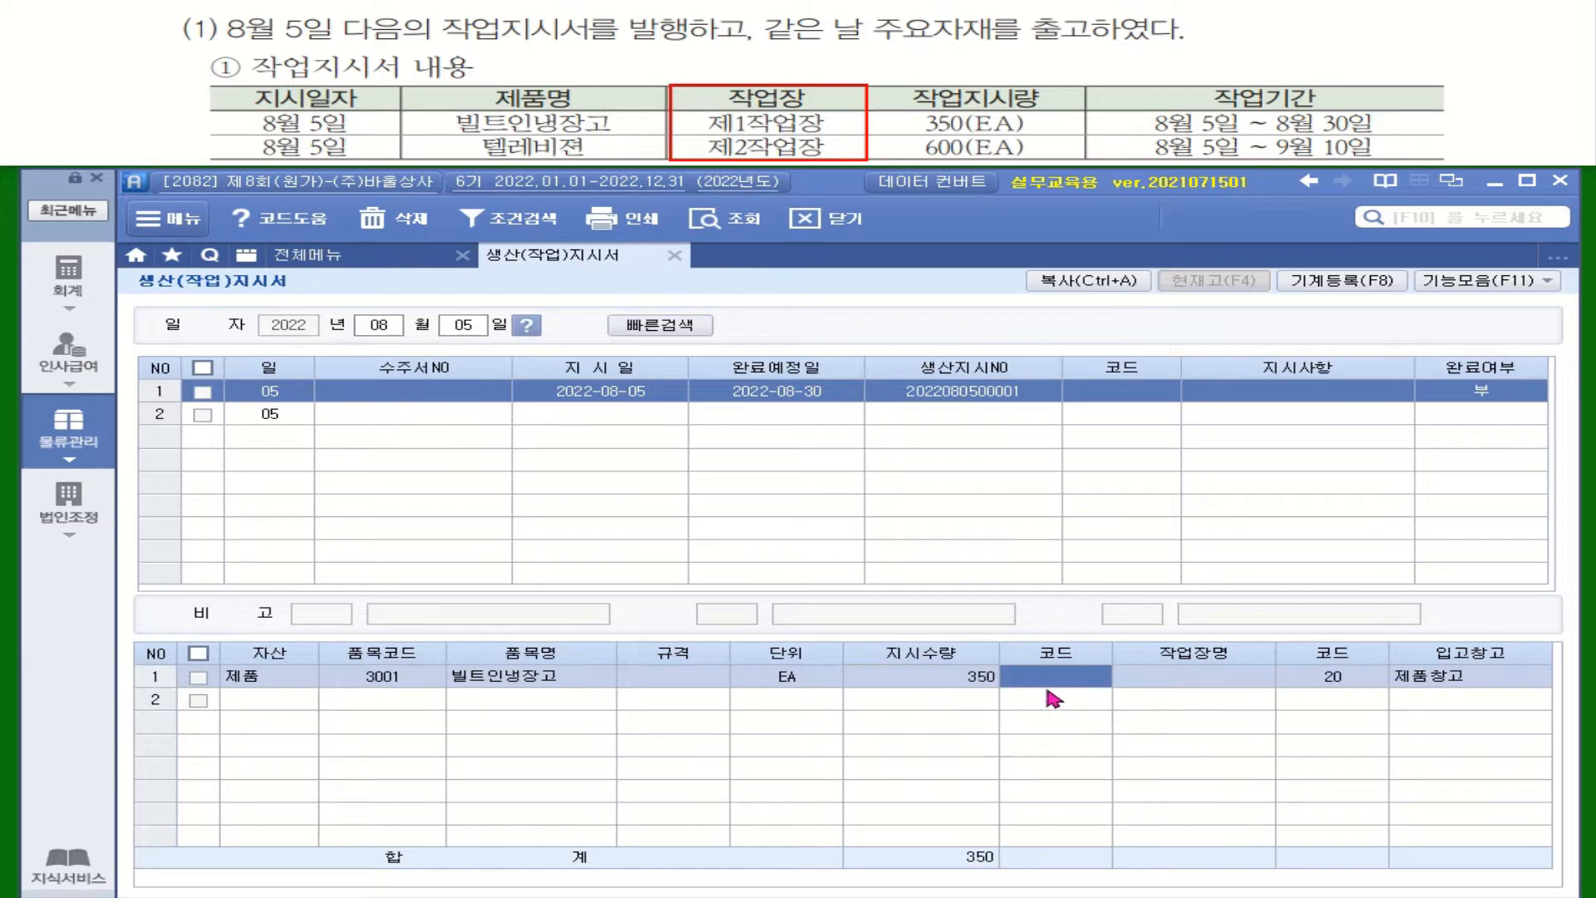
key("F2")
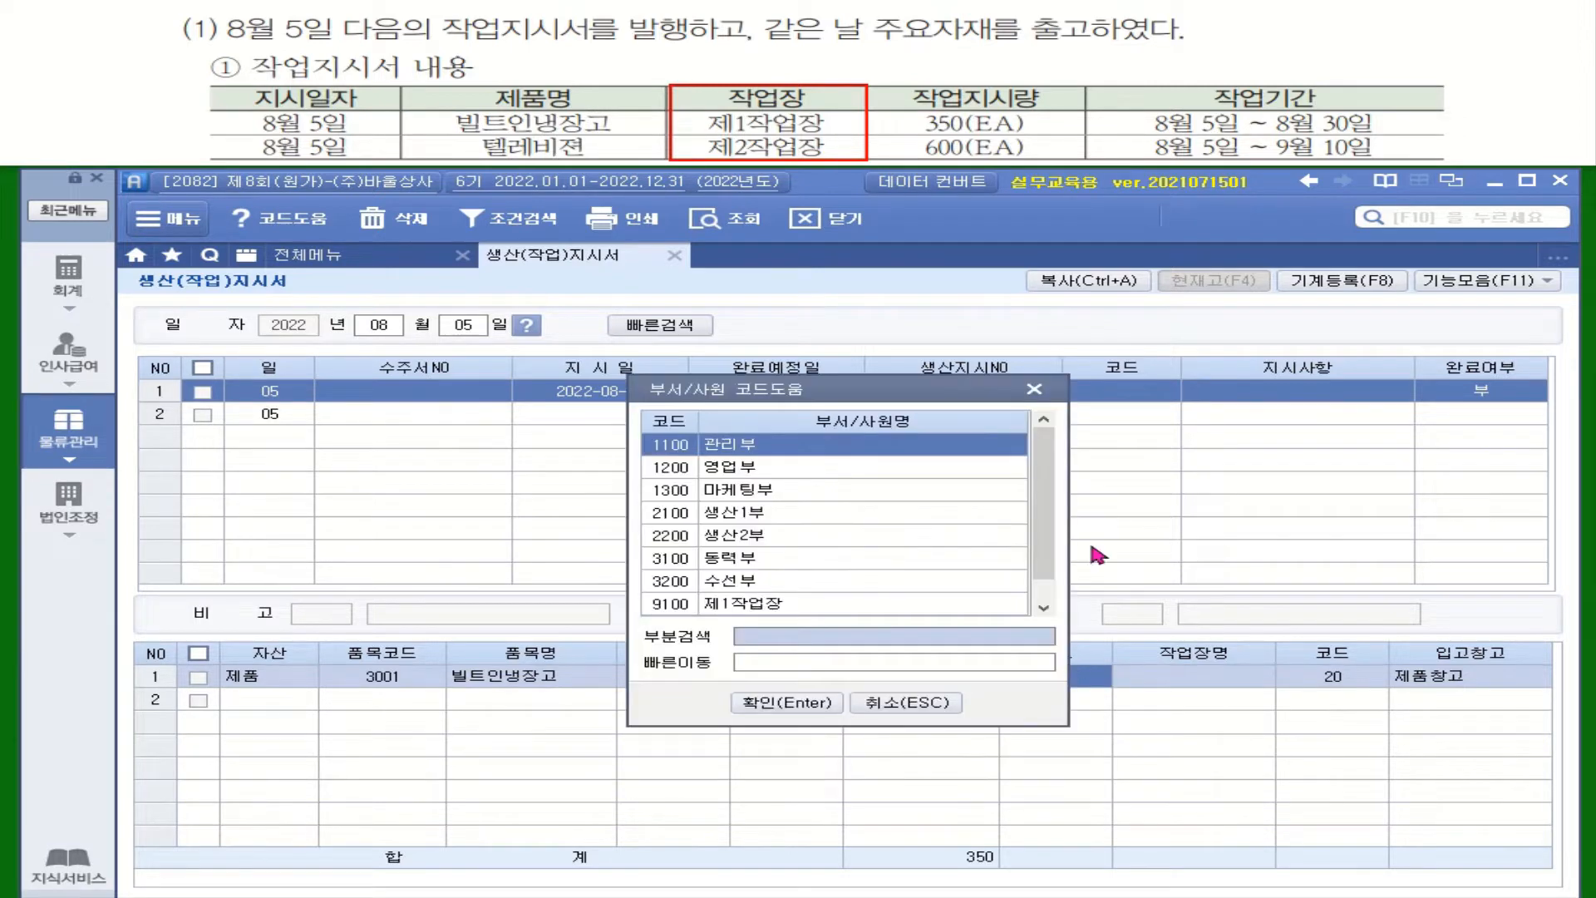
double_click(779, 606)
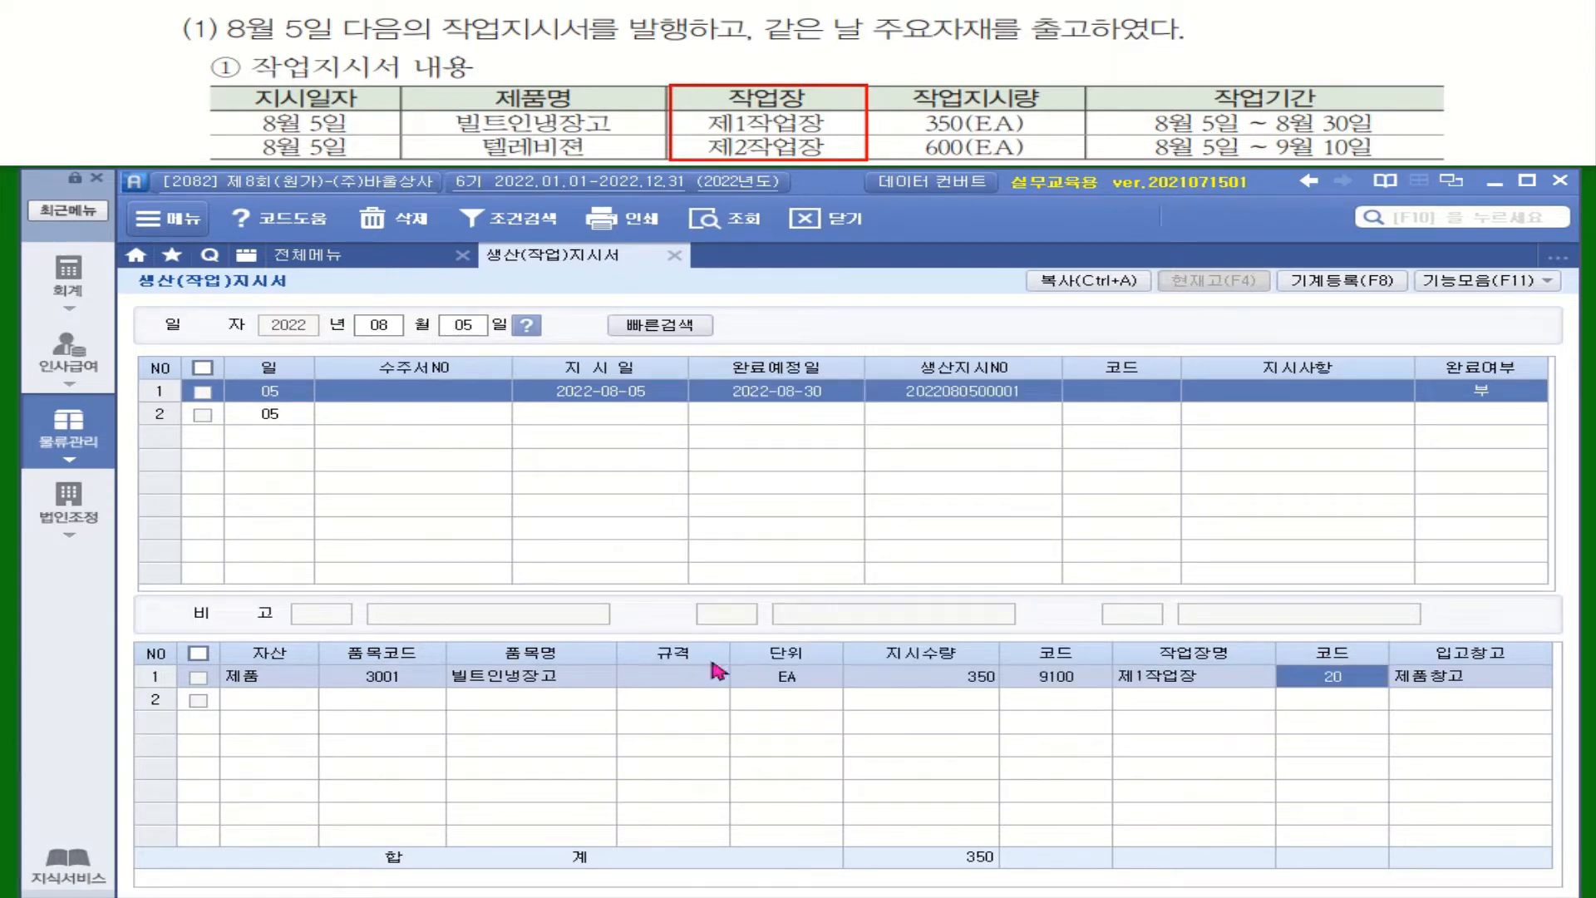
Step: Enter a second work order with instruction date 2022-08-05 and expected completion date 2022-09-10
left_click(606, 414)
type("20220805")
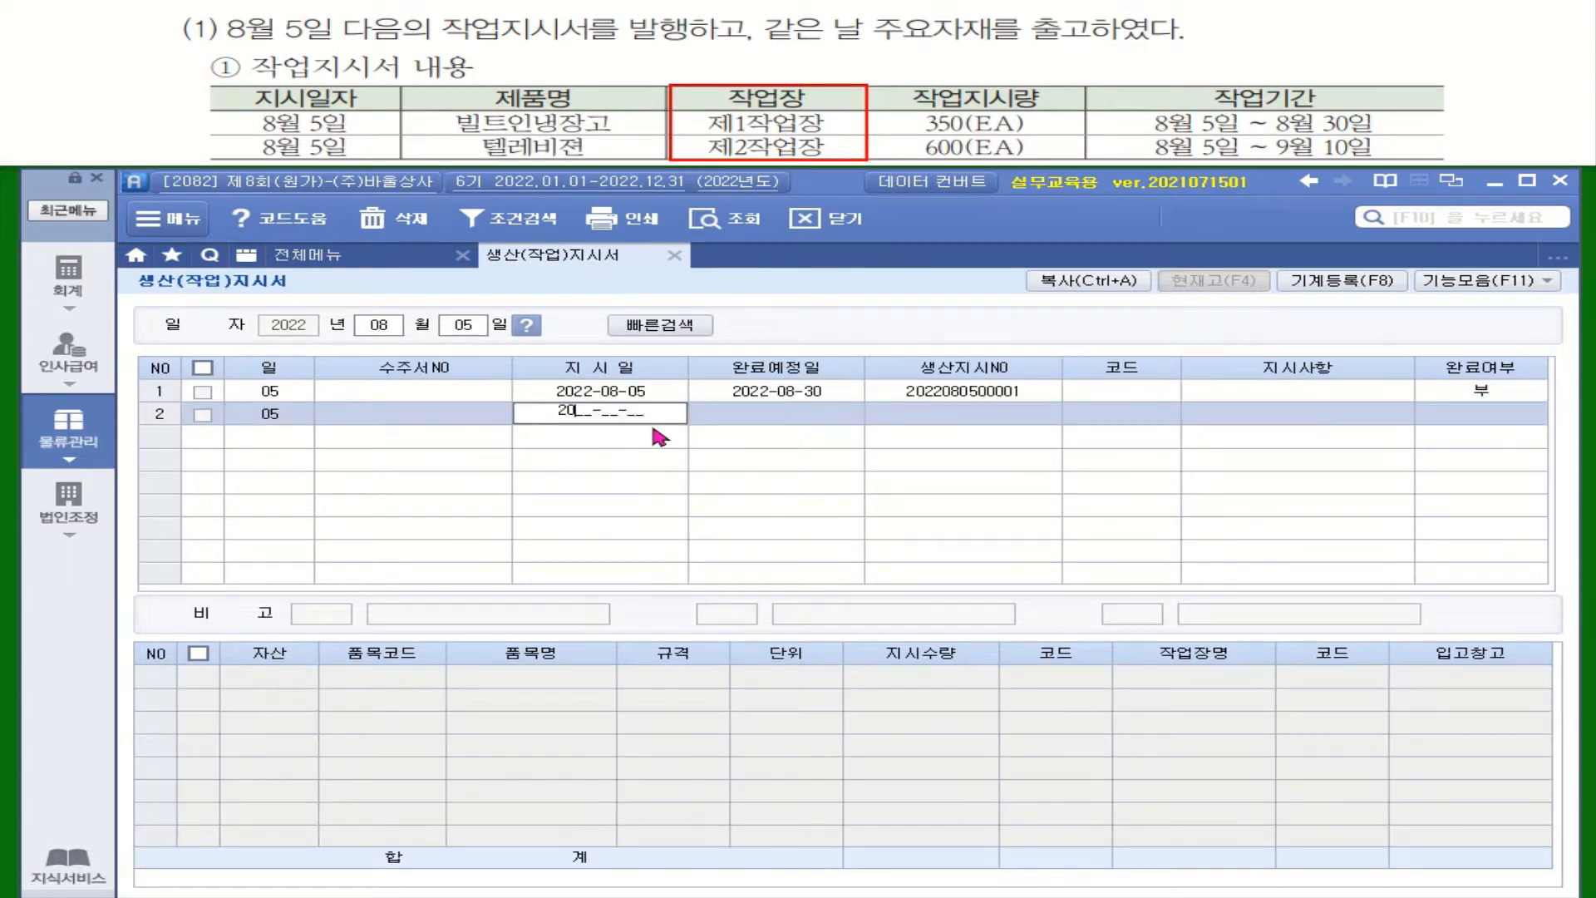
key("Return")
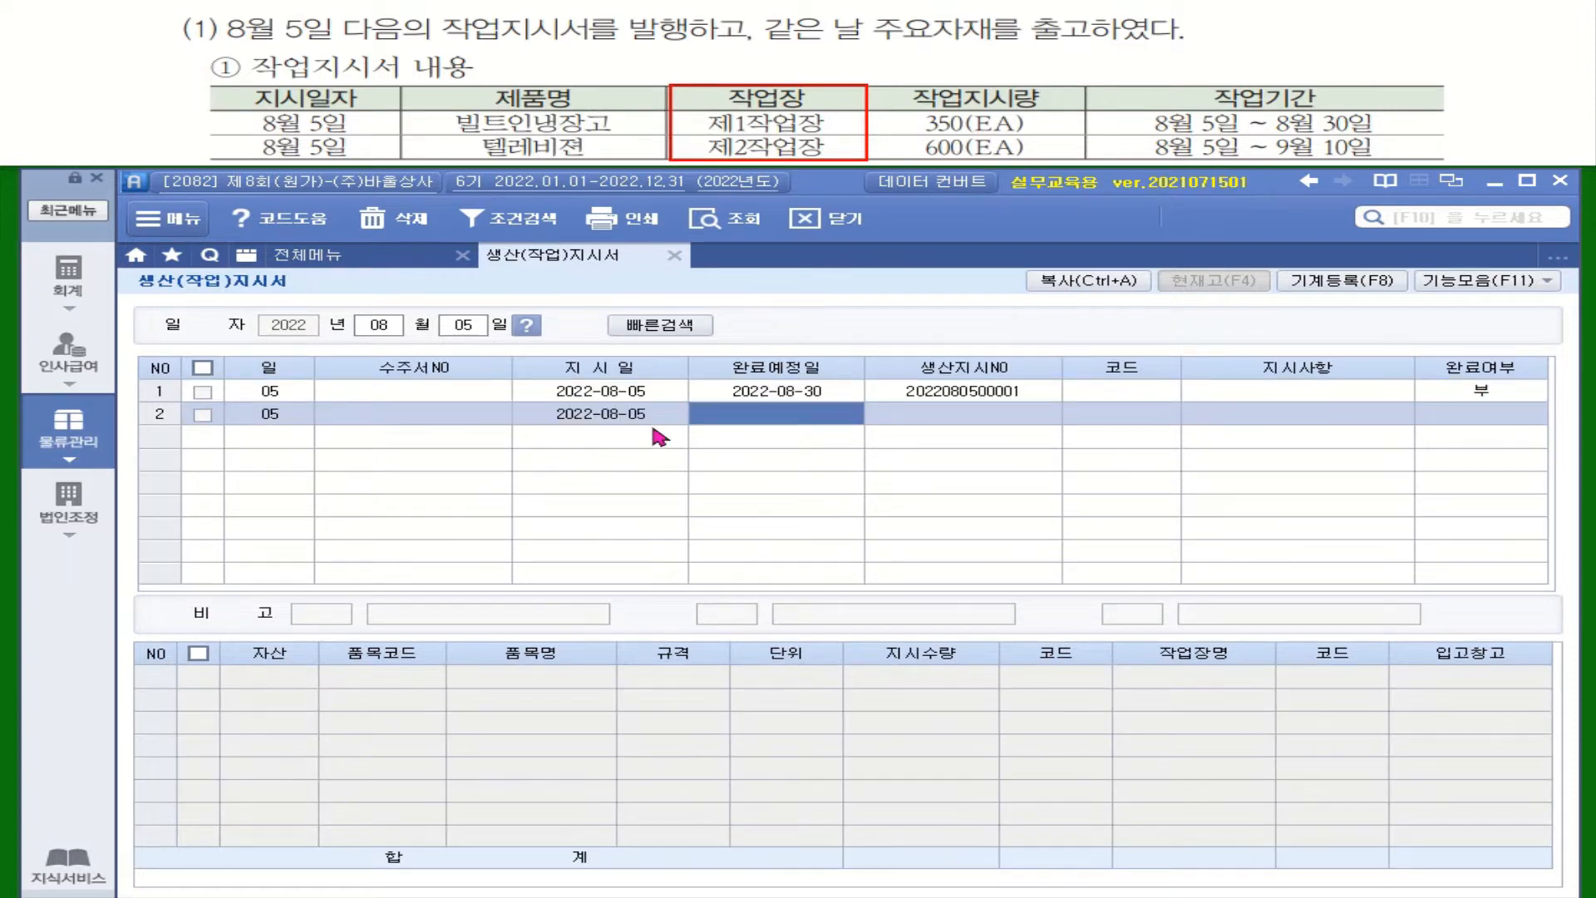
type("2022-09-10")
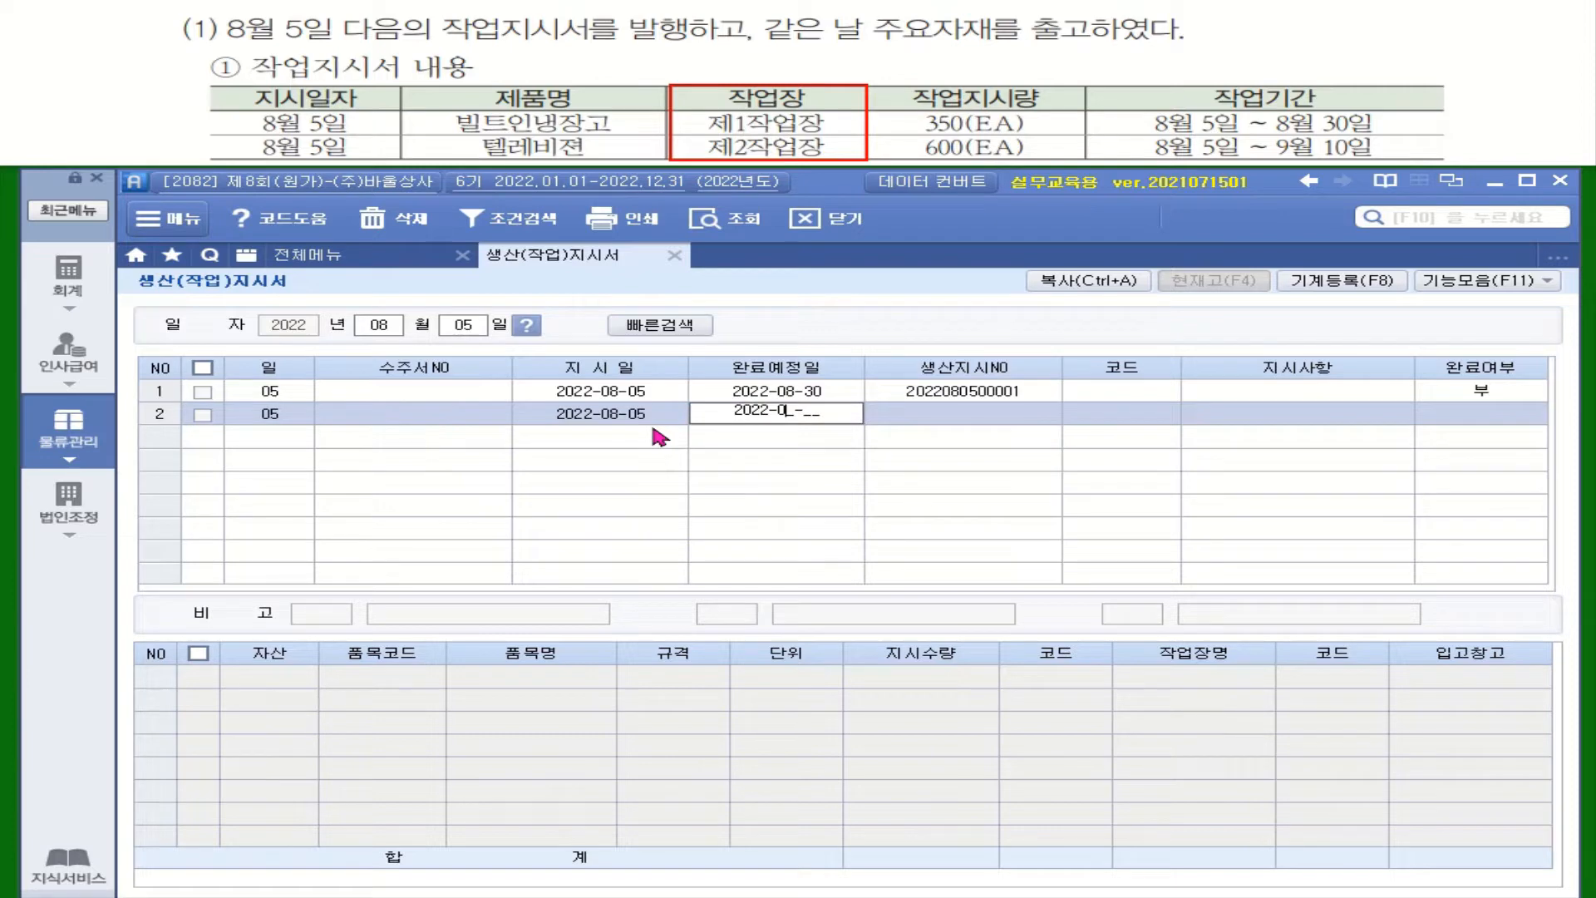
key("Return")
key("Return")
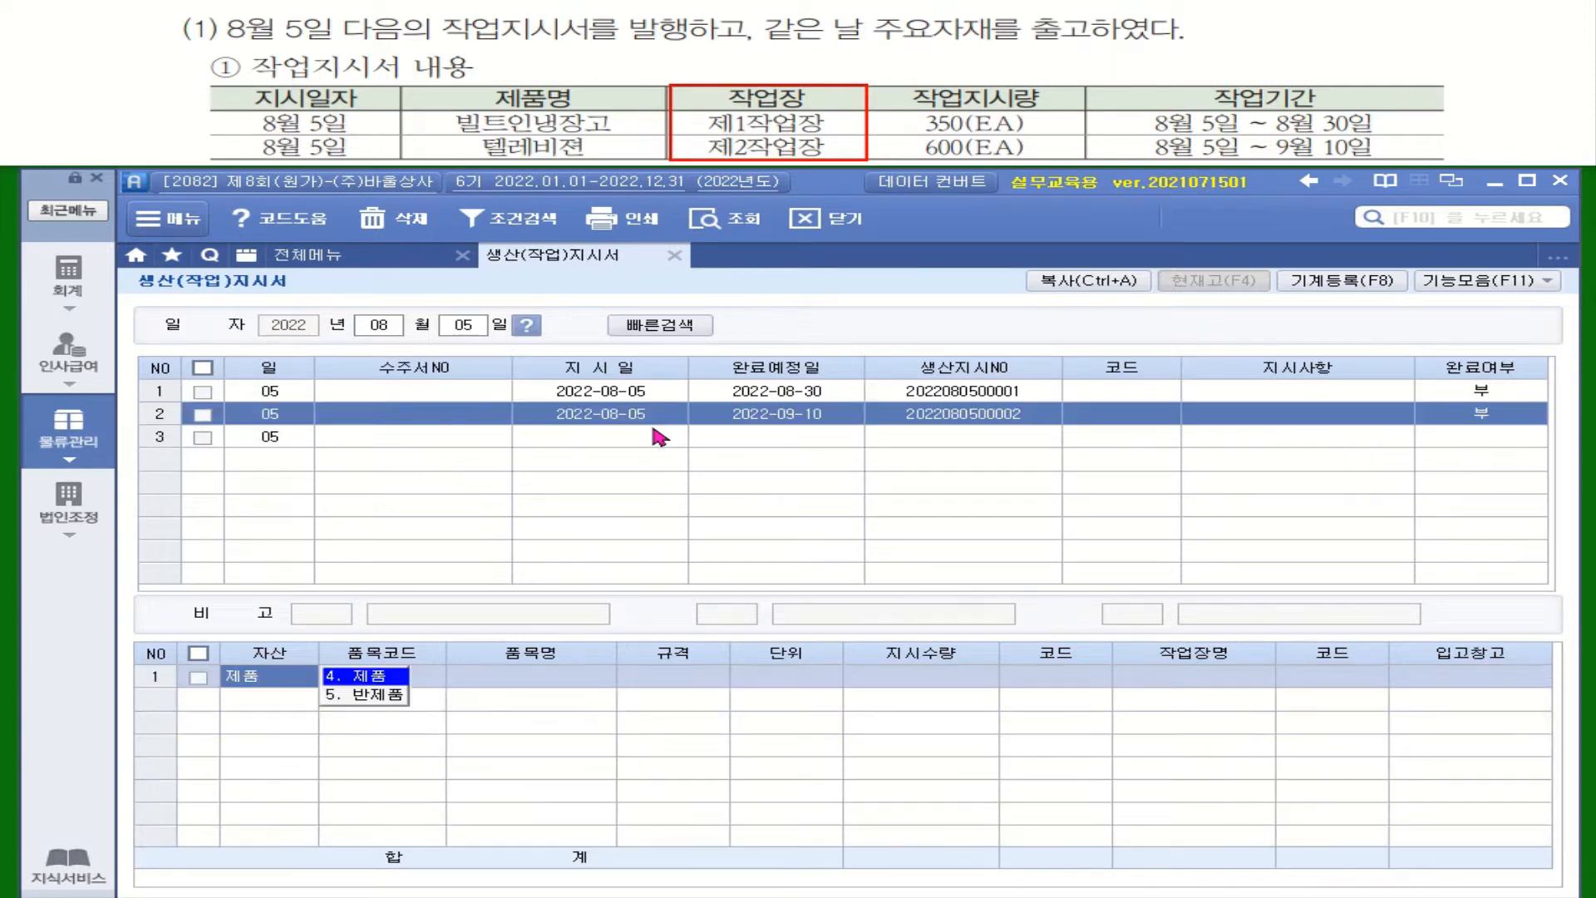
Step: Add the product 텔레비젼 to the second work order with quantity 600 and workplace 제2작업장
left_click(341, 677)
left_click(407, 673)
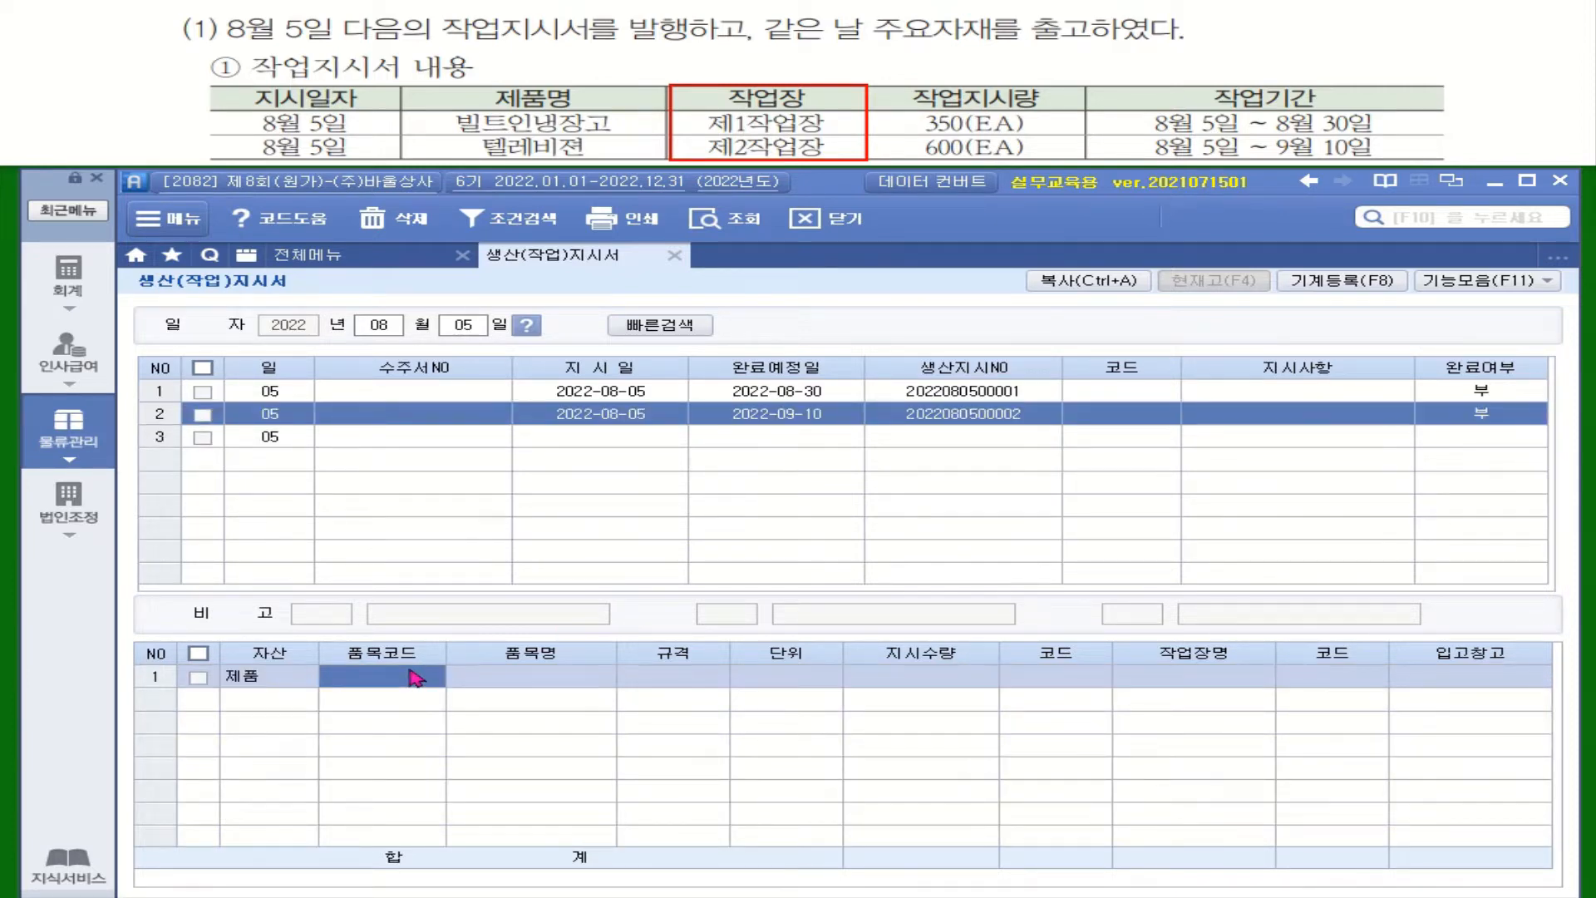
key("F2")
left_click(853, 456)
double_click(854, 455)
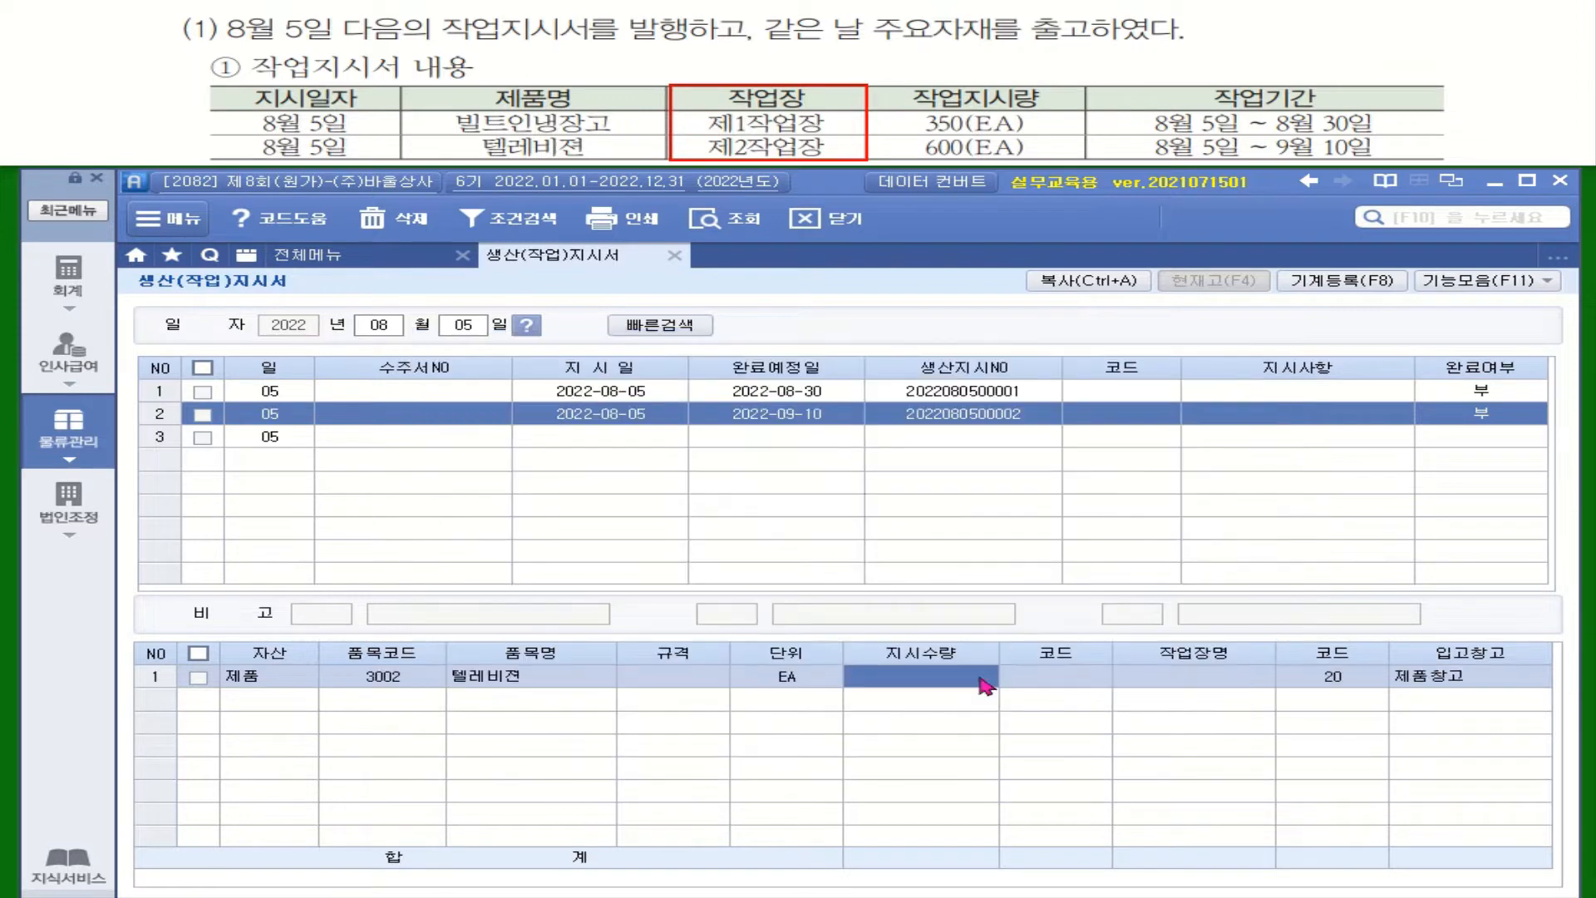
type("600")
key("Return")
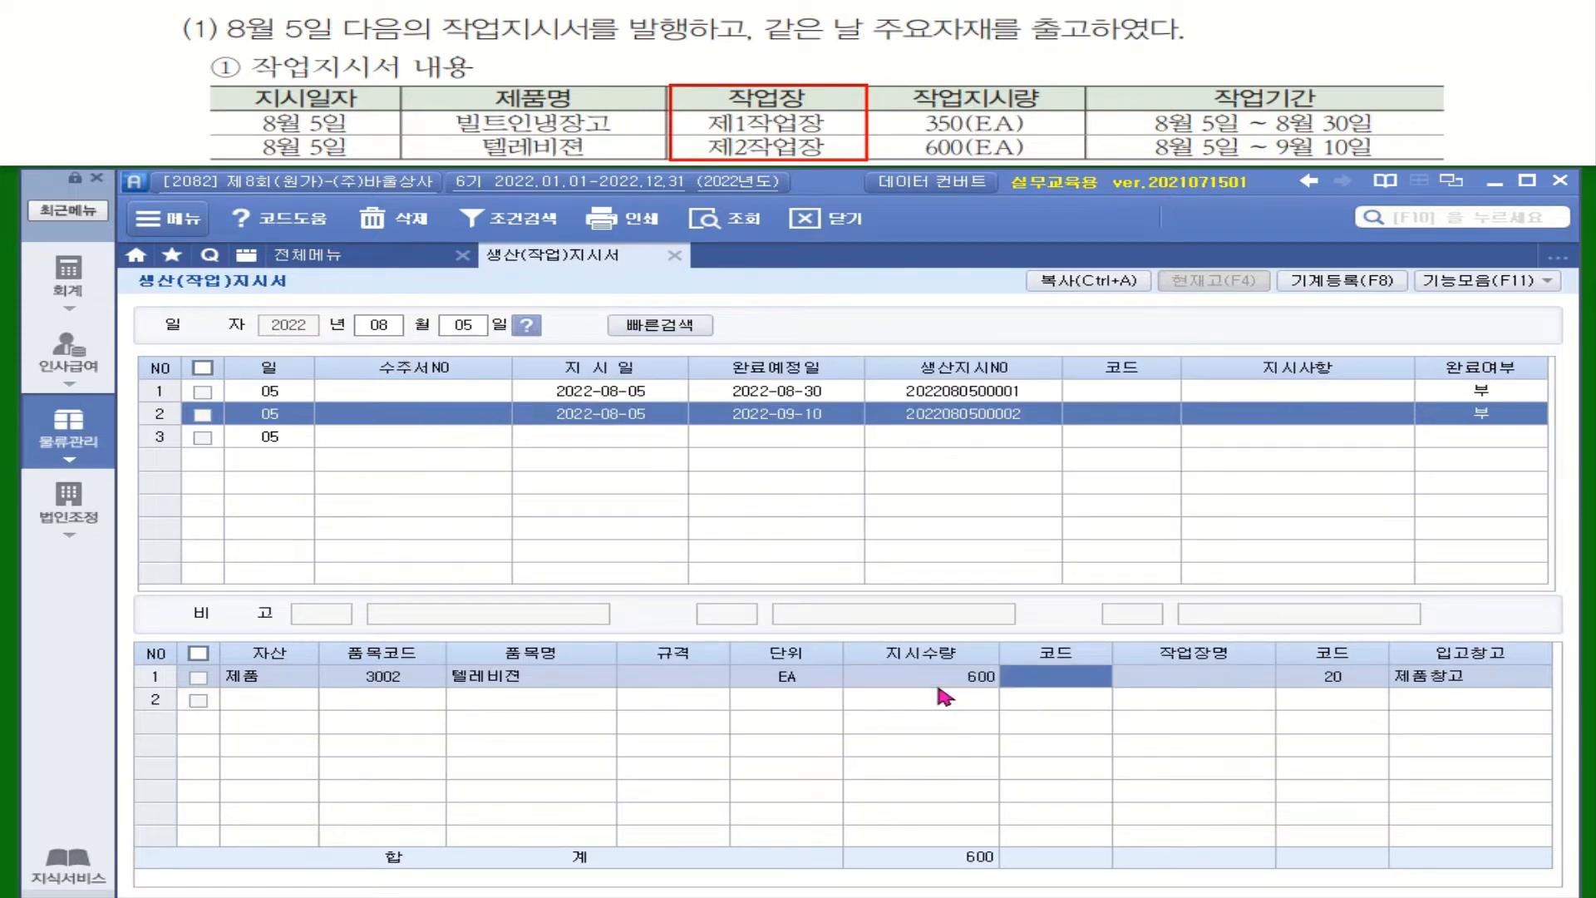
key("F2")
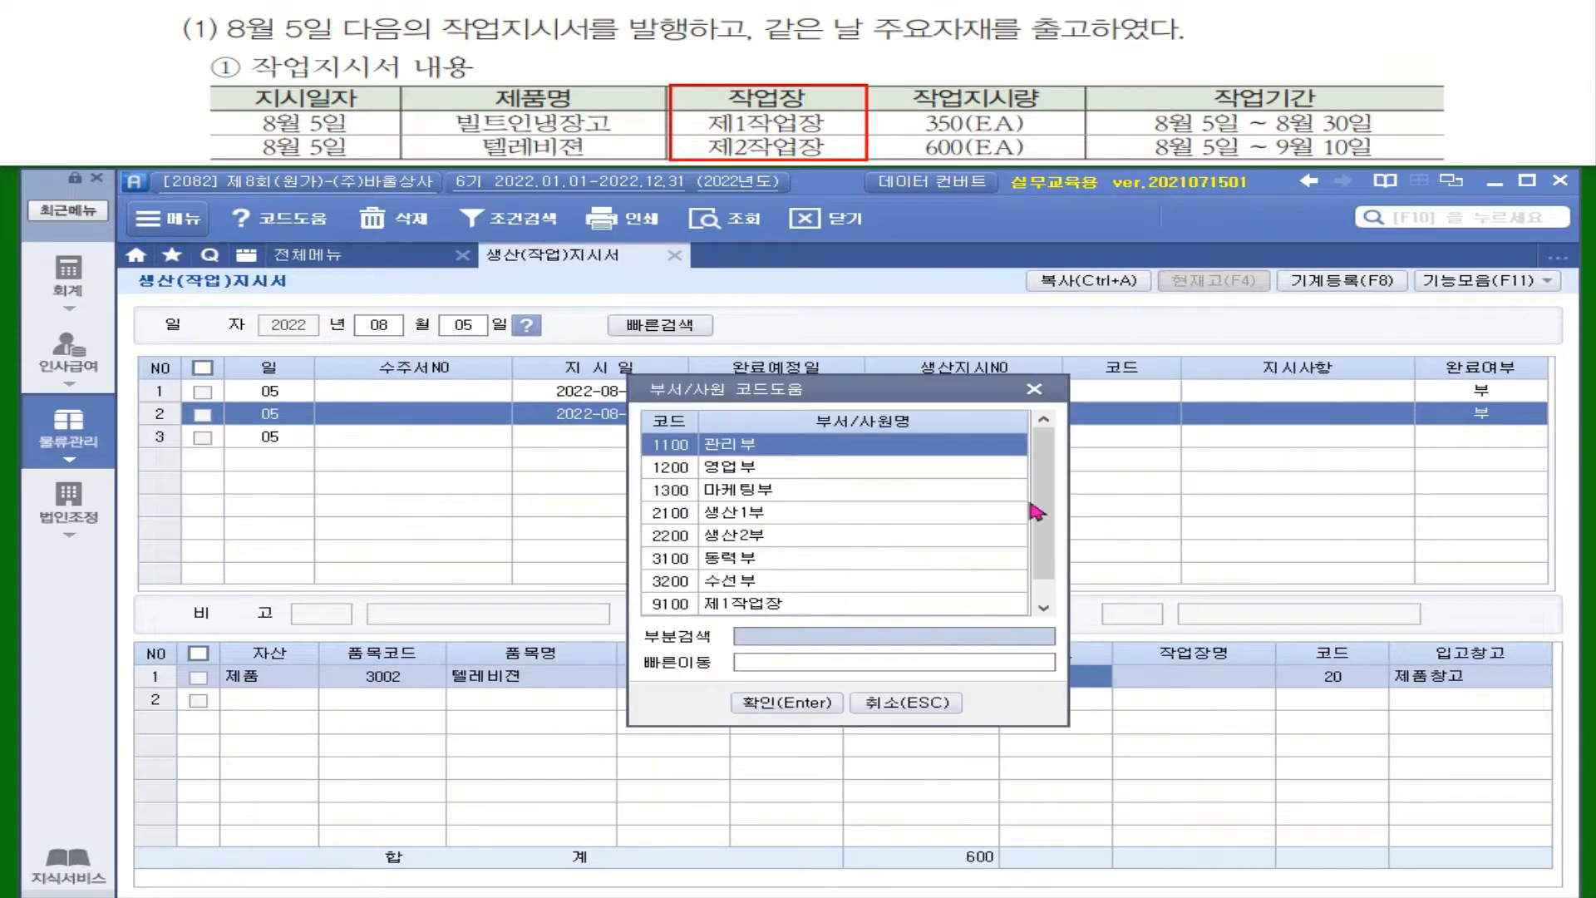
scroll(1035, 510, "down", 1)
double_click(816, 607)
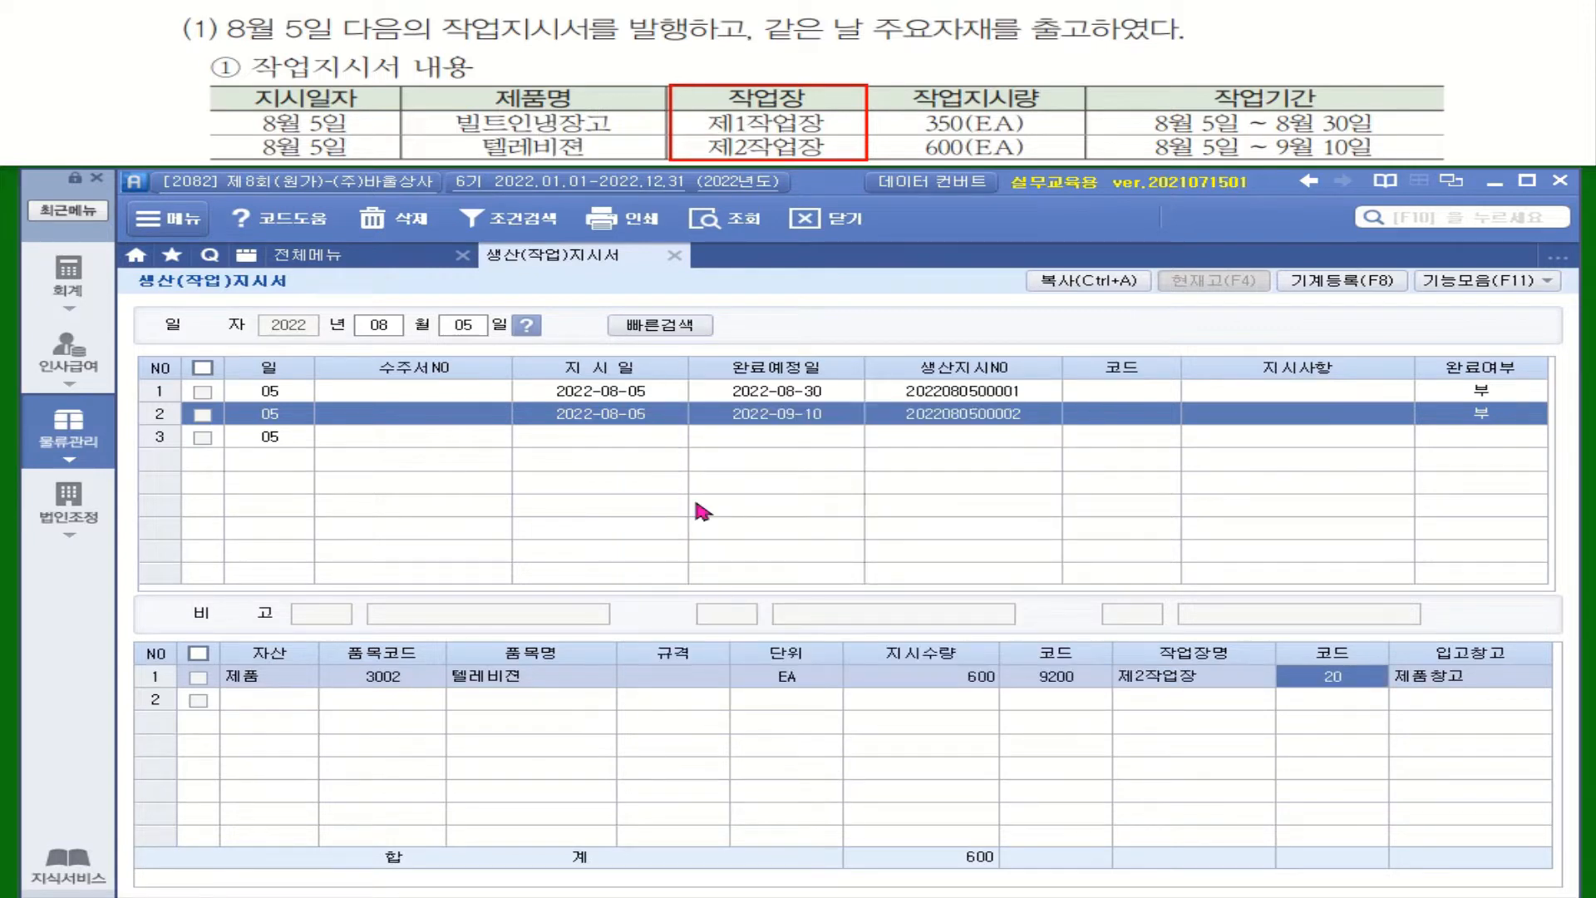
left_click(652, 441)
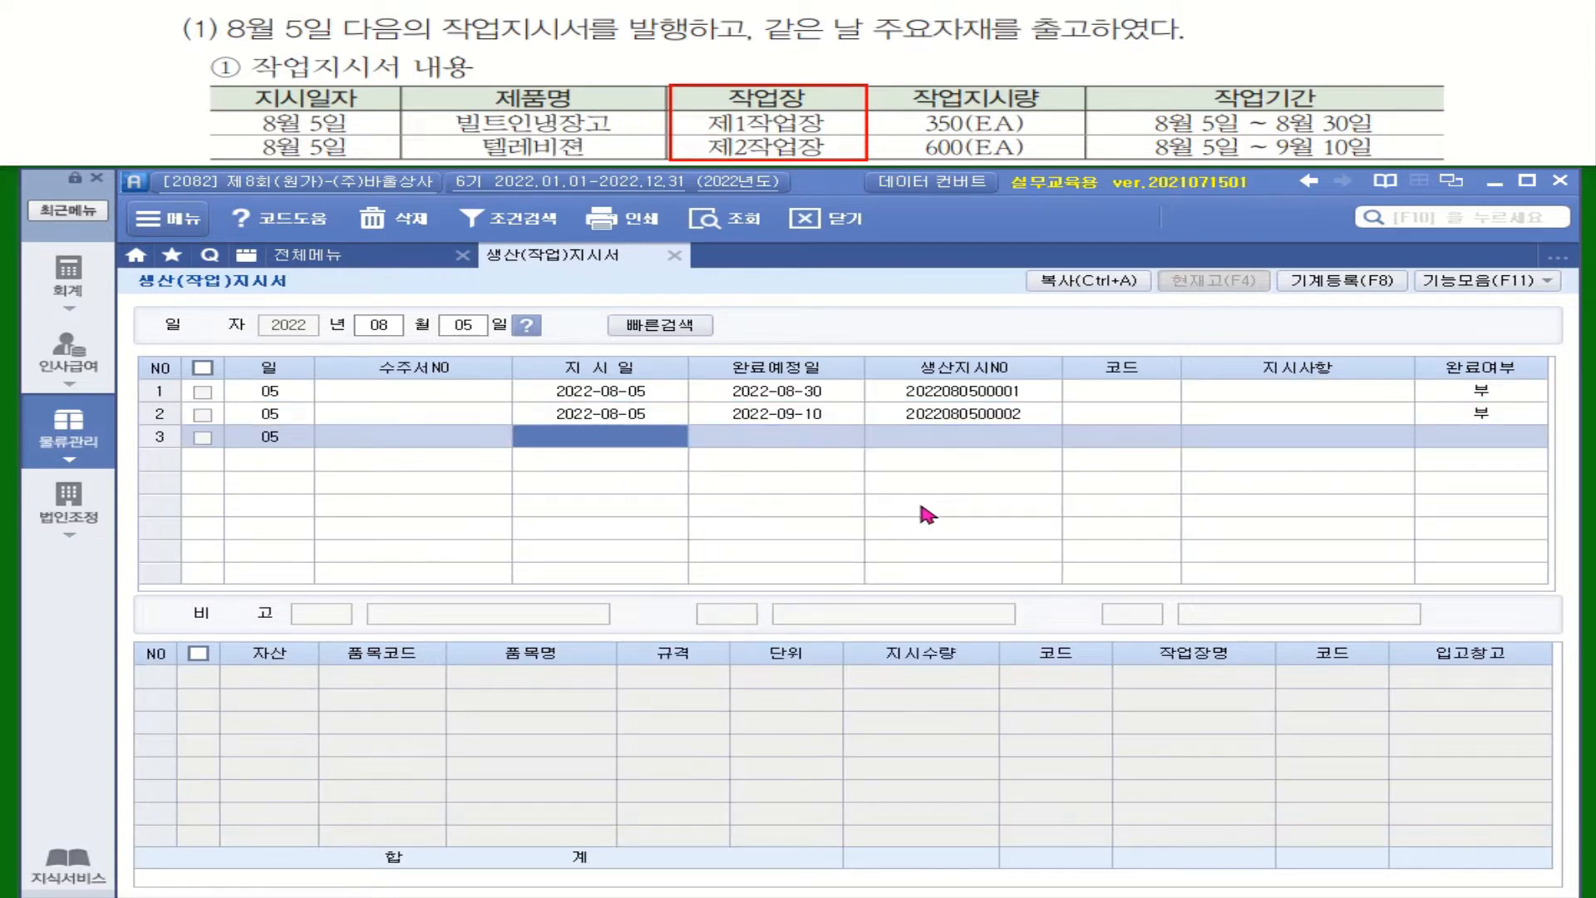
left_click(785, 413)
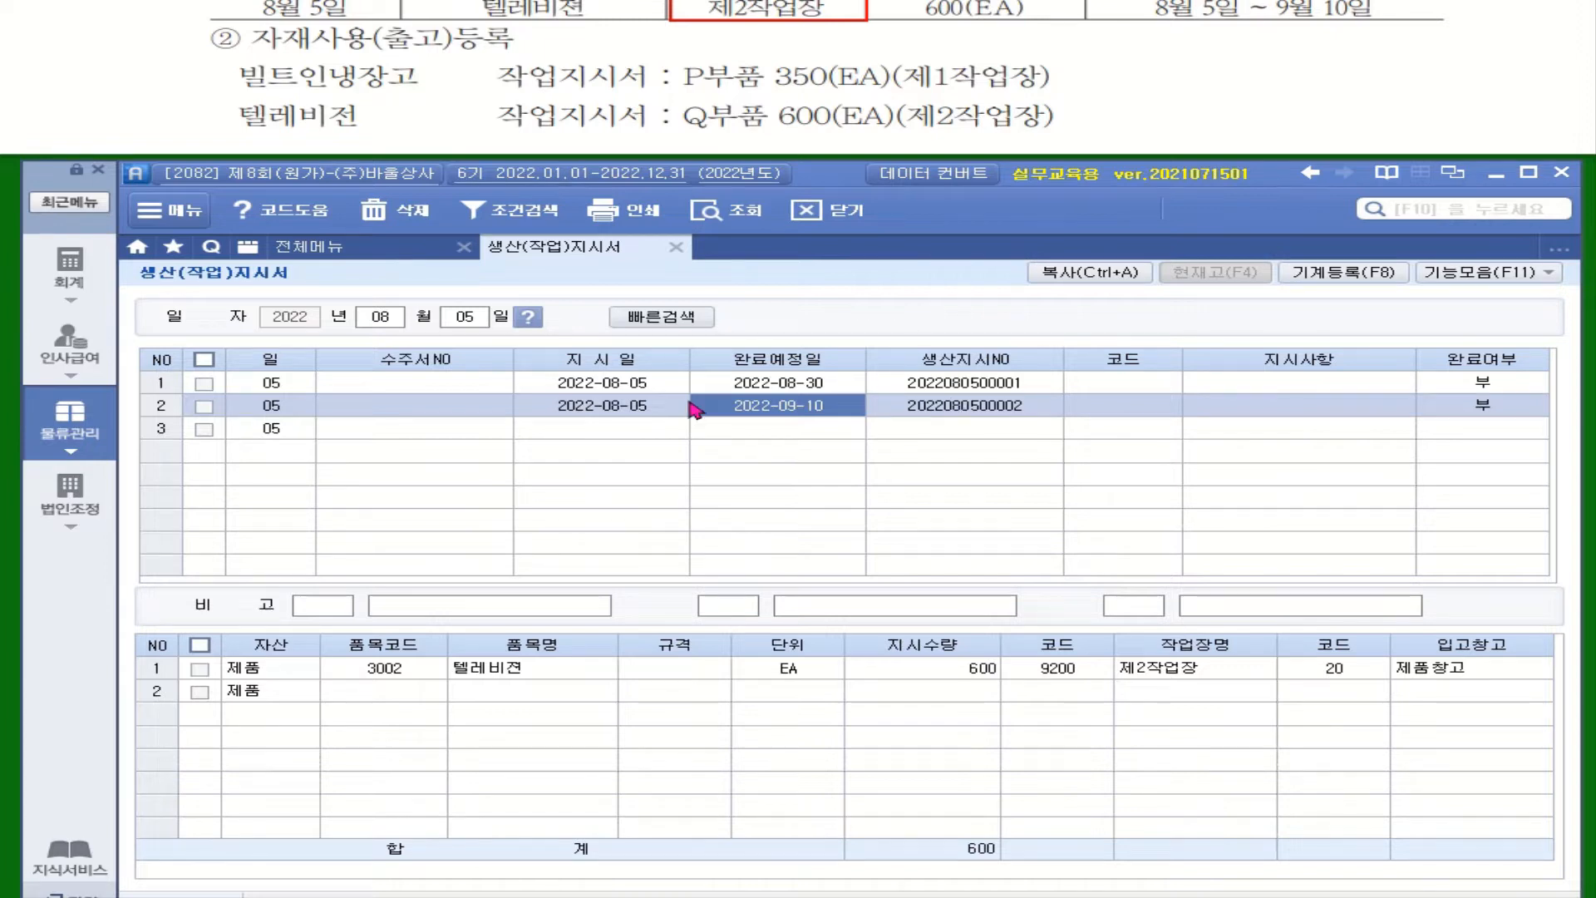
Step: Open the material issue entry (자재출고입력) for August 5 and load the 빌트인냉장고 work order
left_click(70, 417)
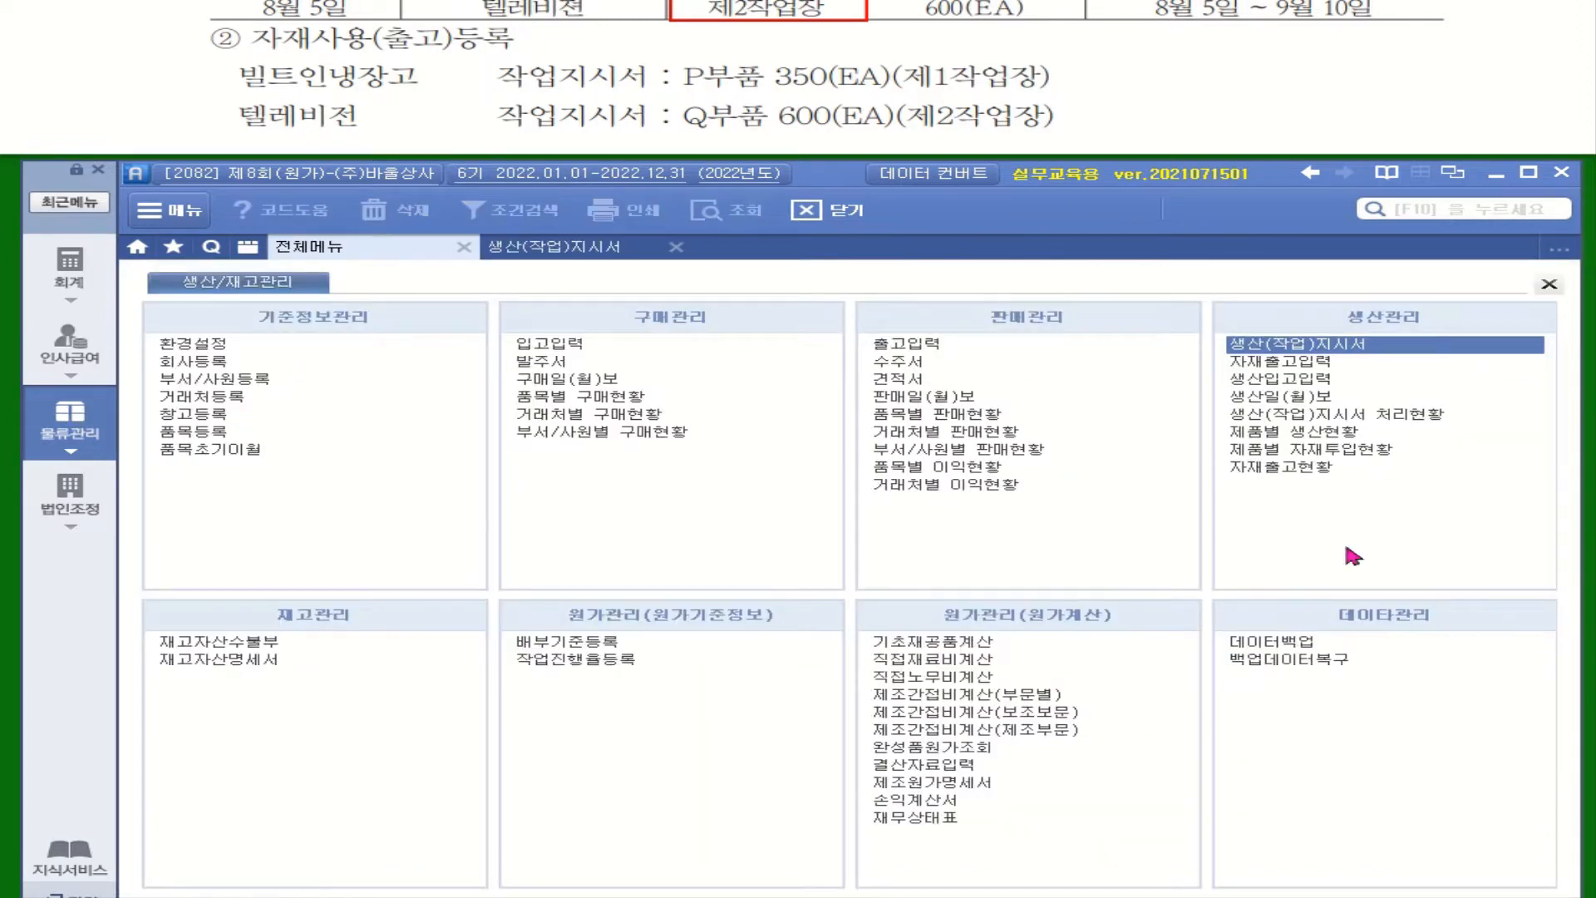
left_click(1281, 365)
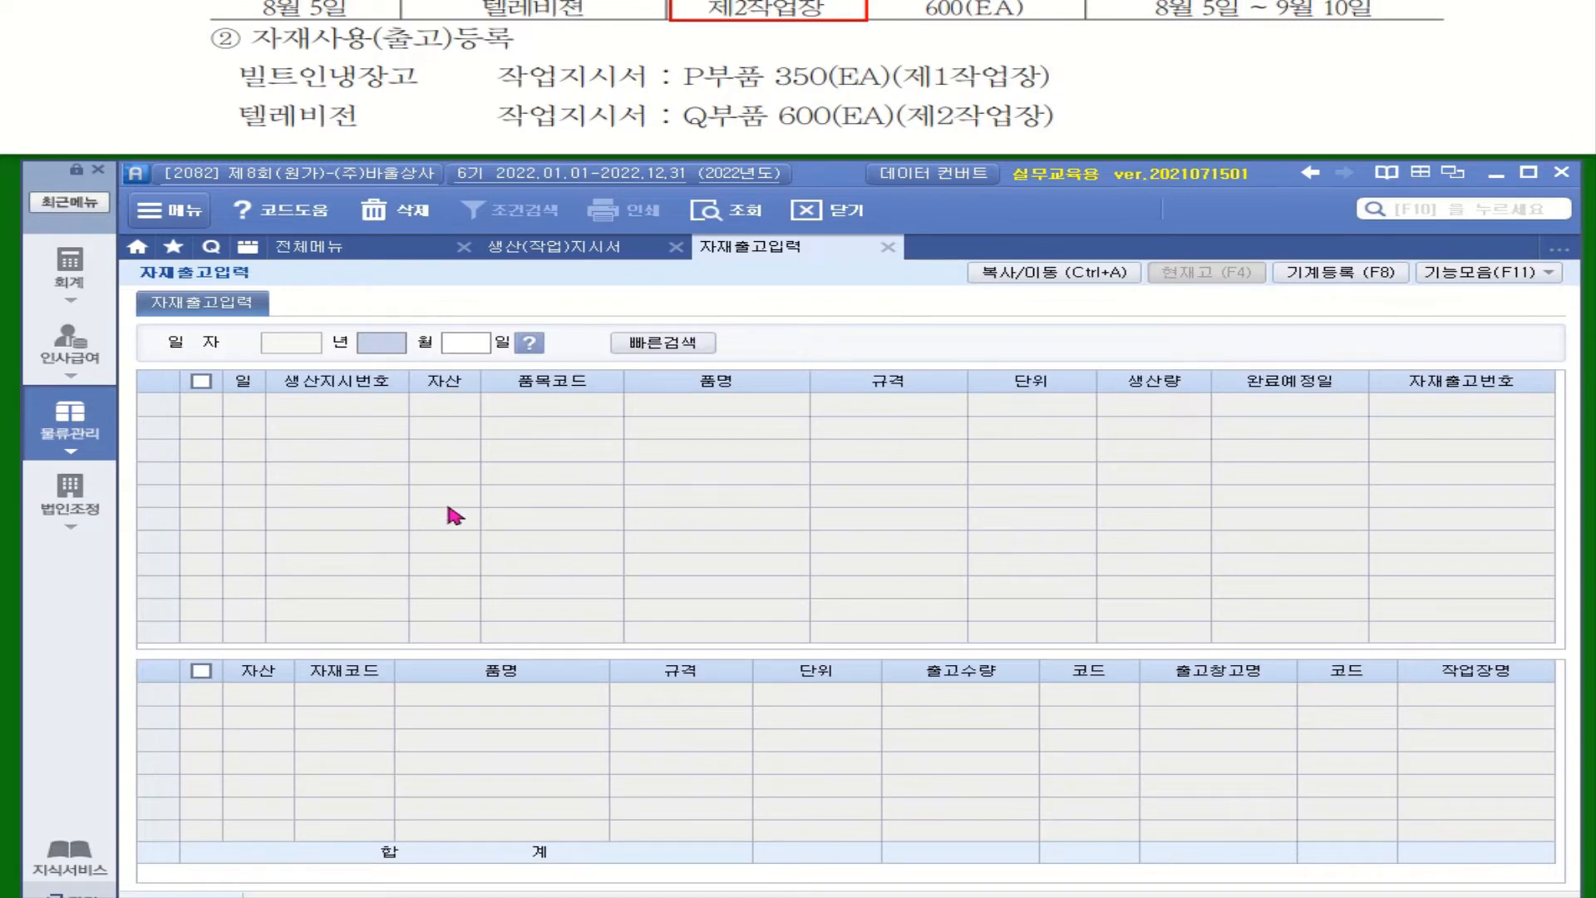
type("08")
key("Return")
type("05")
key("Return")
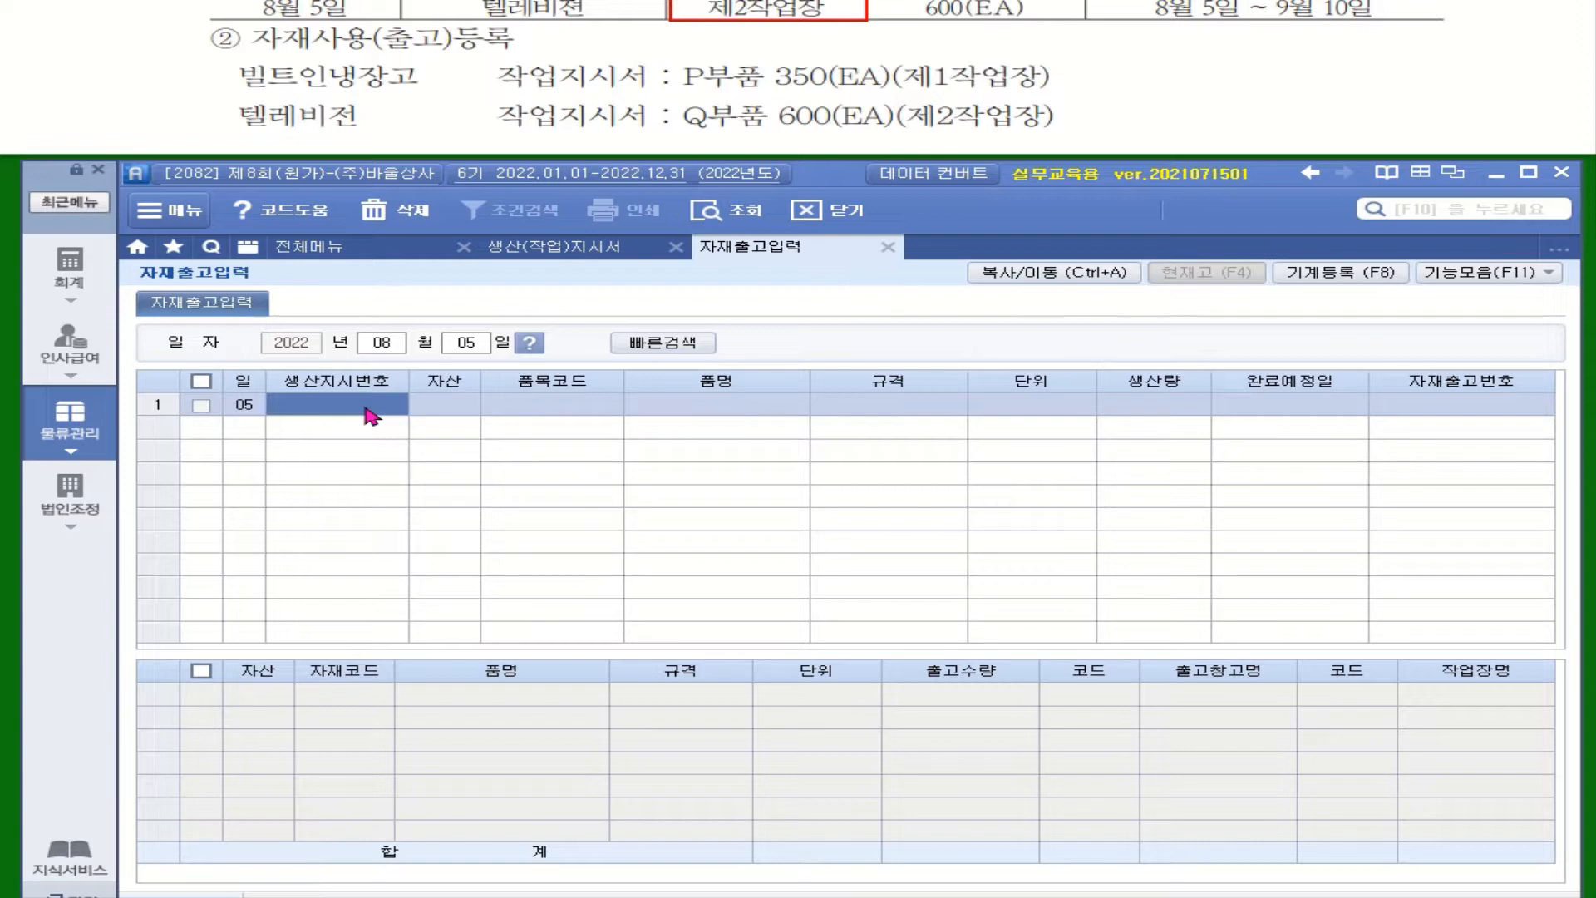
key("F2")
left_click(873, 849)
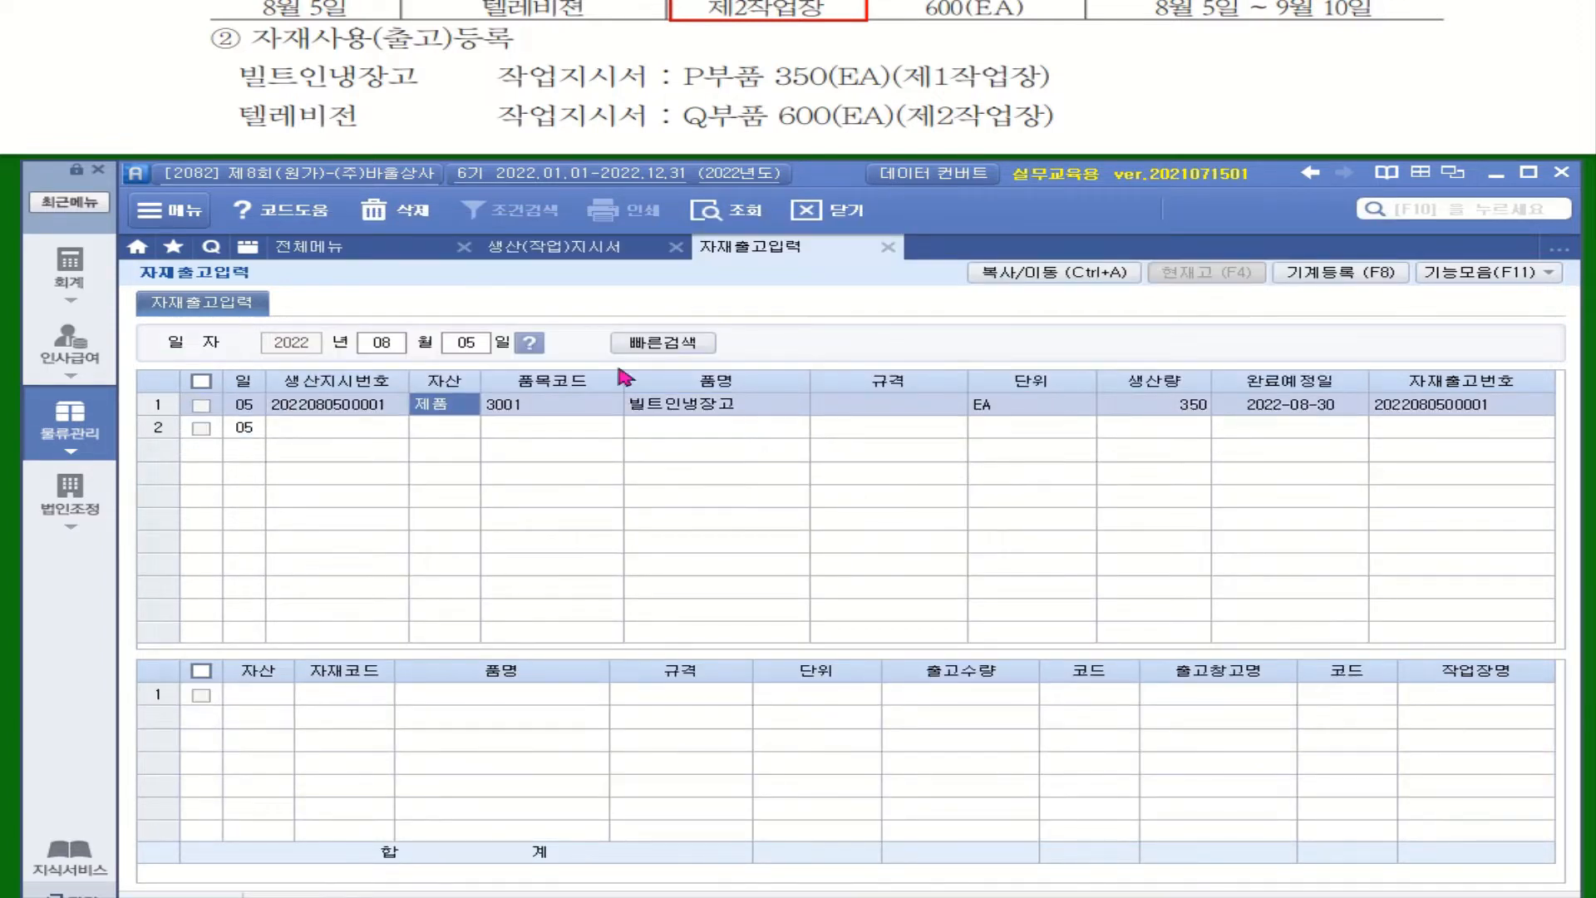
Step: Issue 350 units of the raw material P부품 to 제1작업장 for the 빌트인냉장고 work order
left_click(291, 704)
left_click(326, 703)
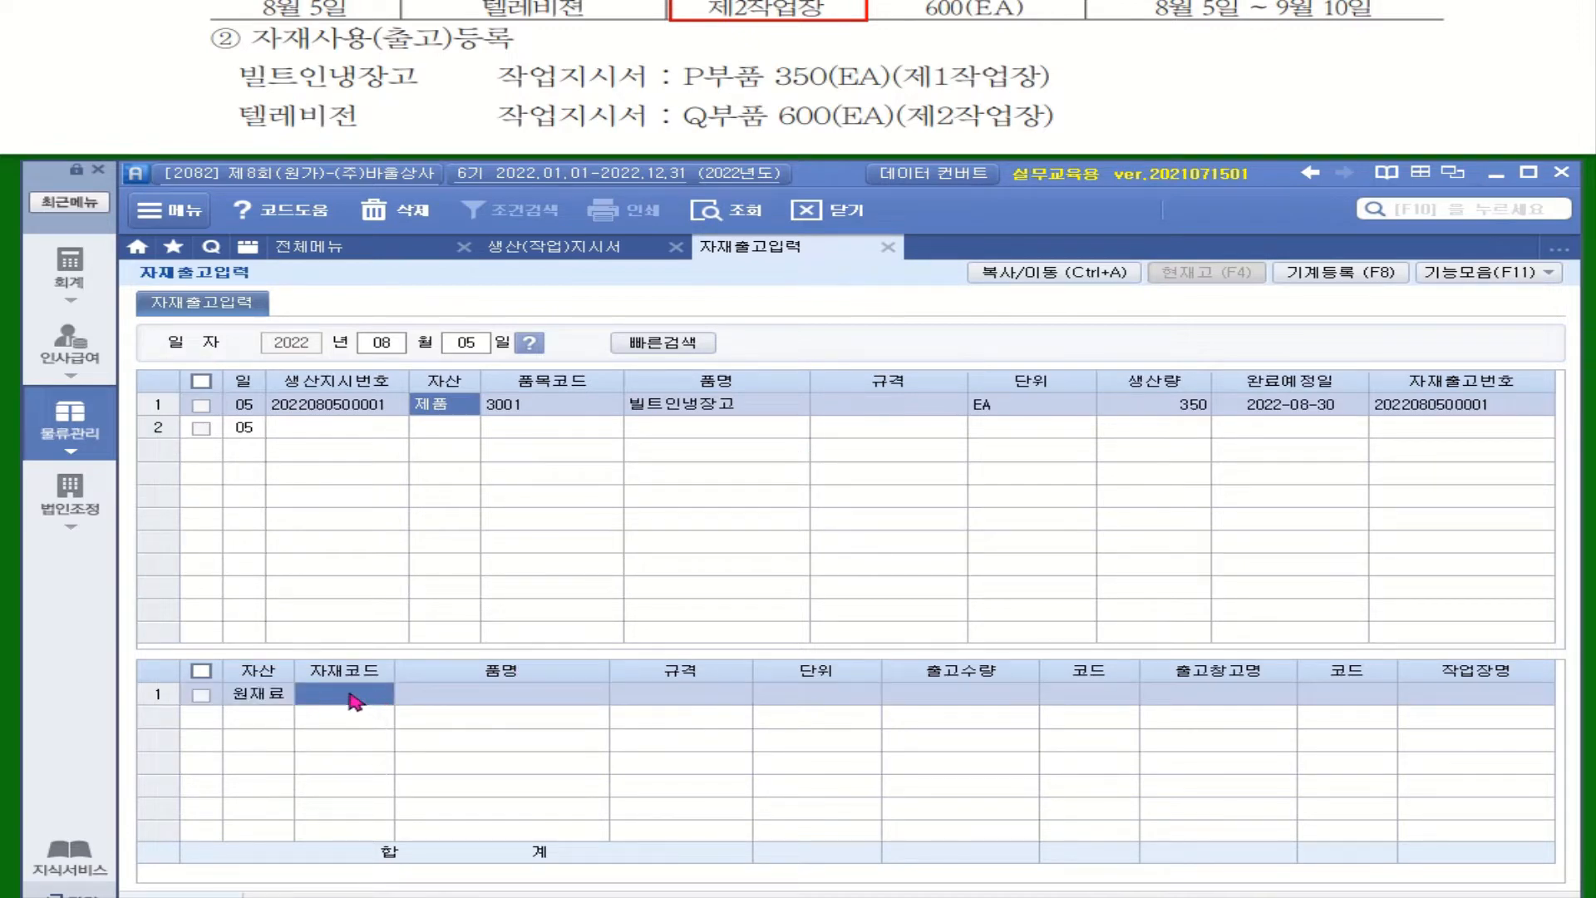
key("F2")
double_click(836, 426)
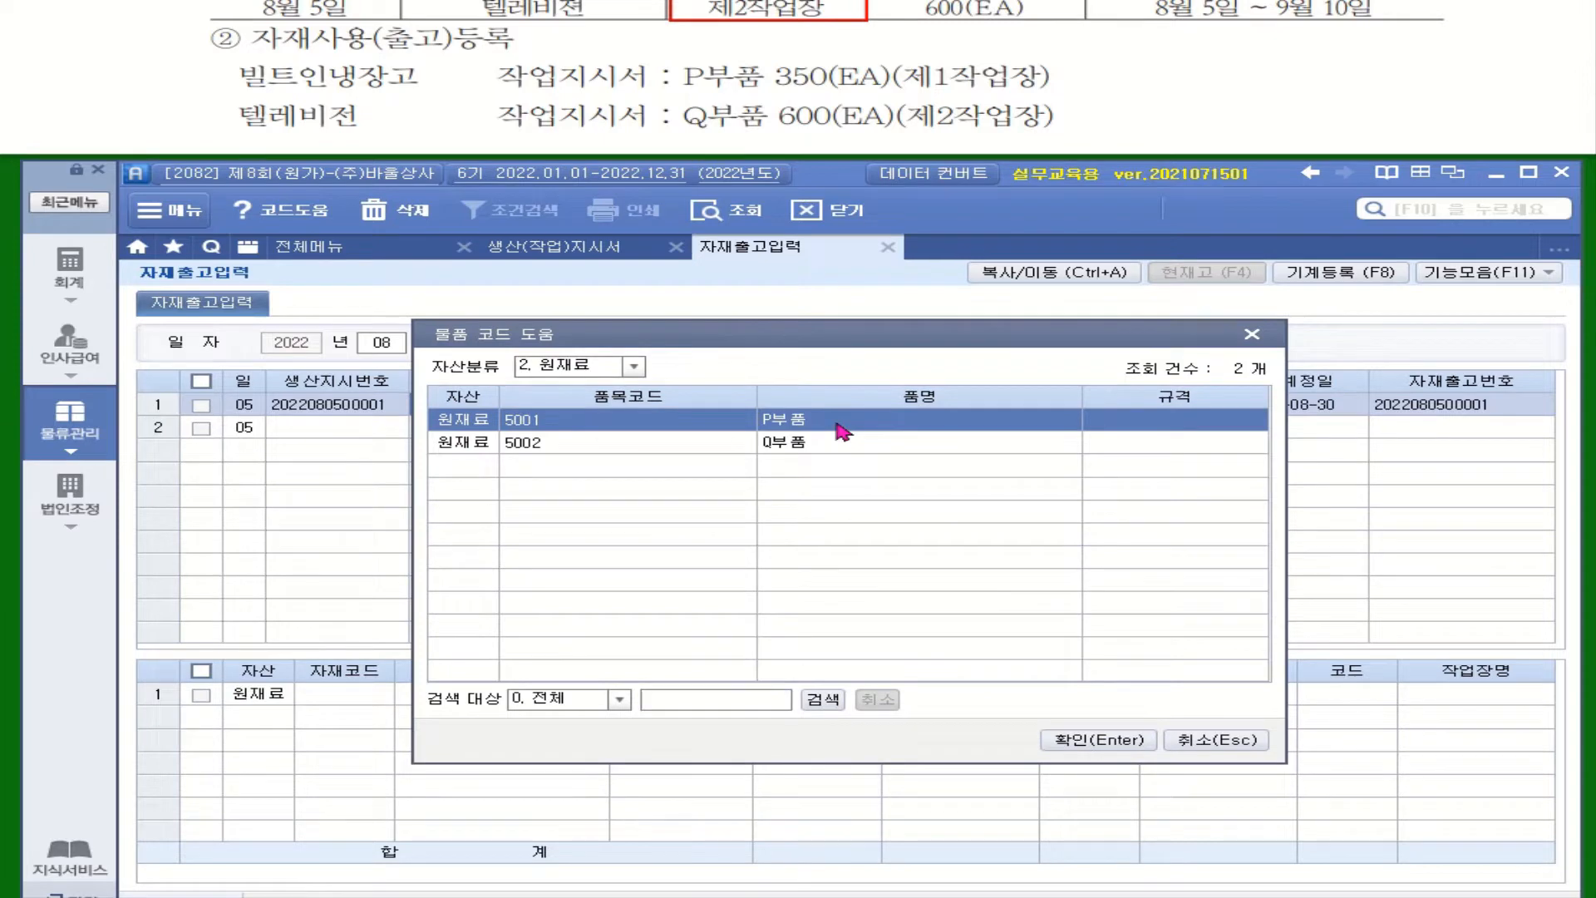
type("350")
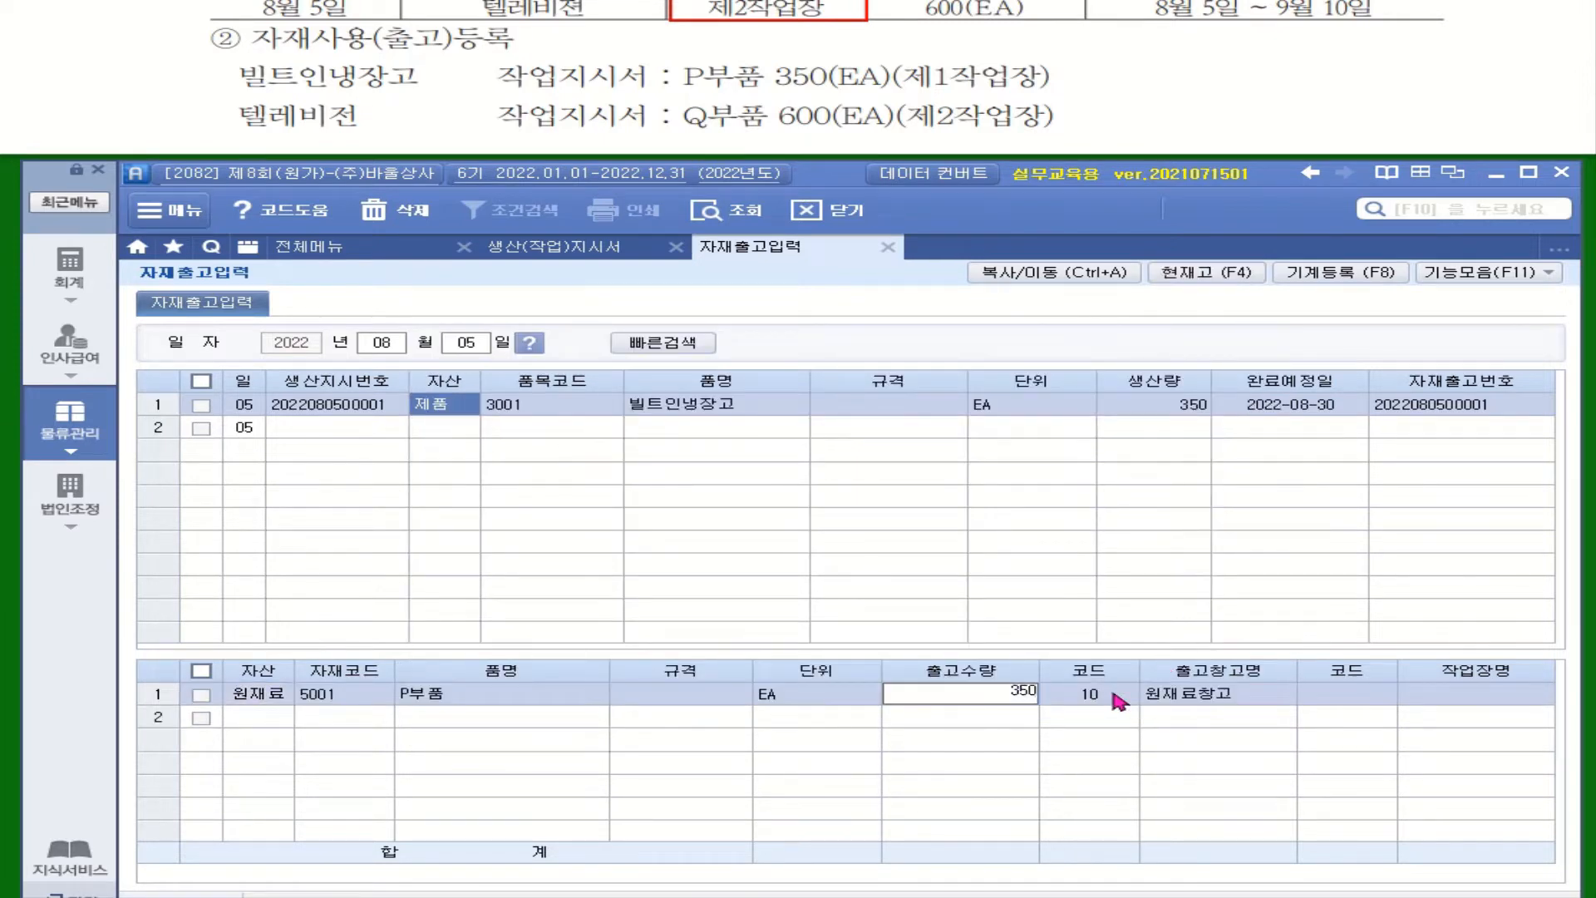
key("Return")
left_click(1322, 694)
key("F2")
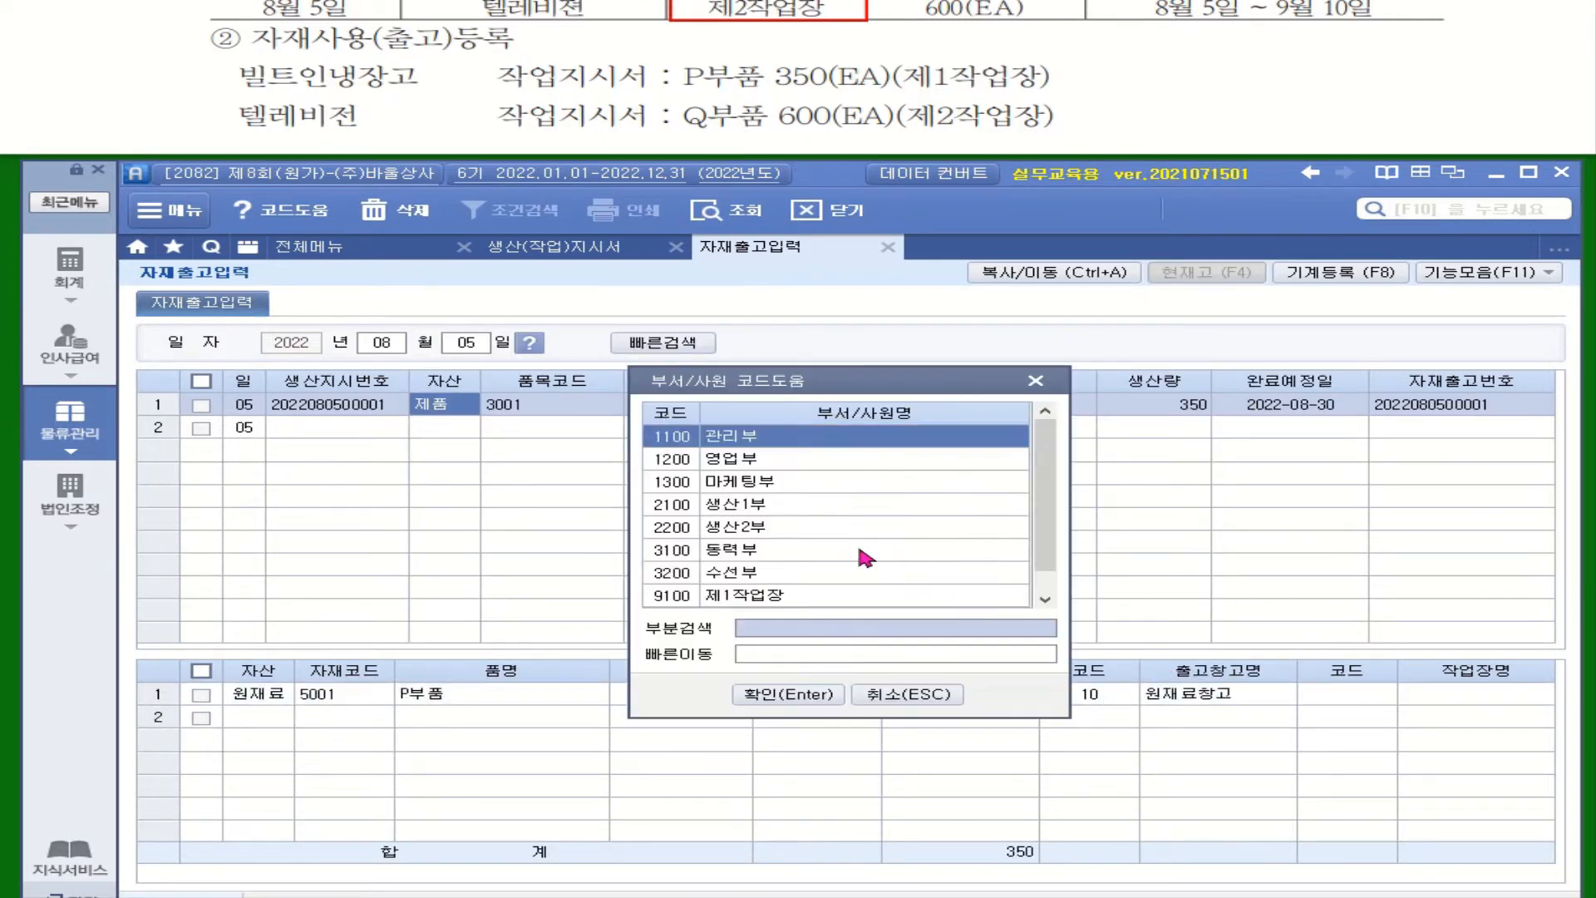
left_click(815, 597)
double_click(815, 597)
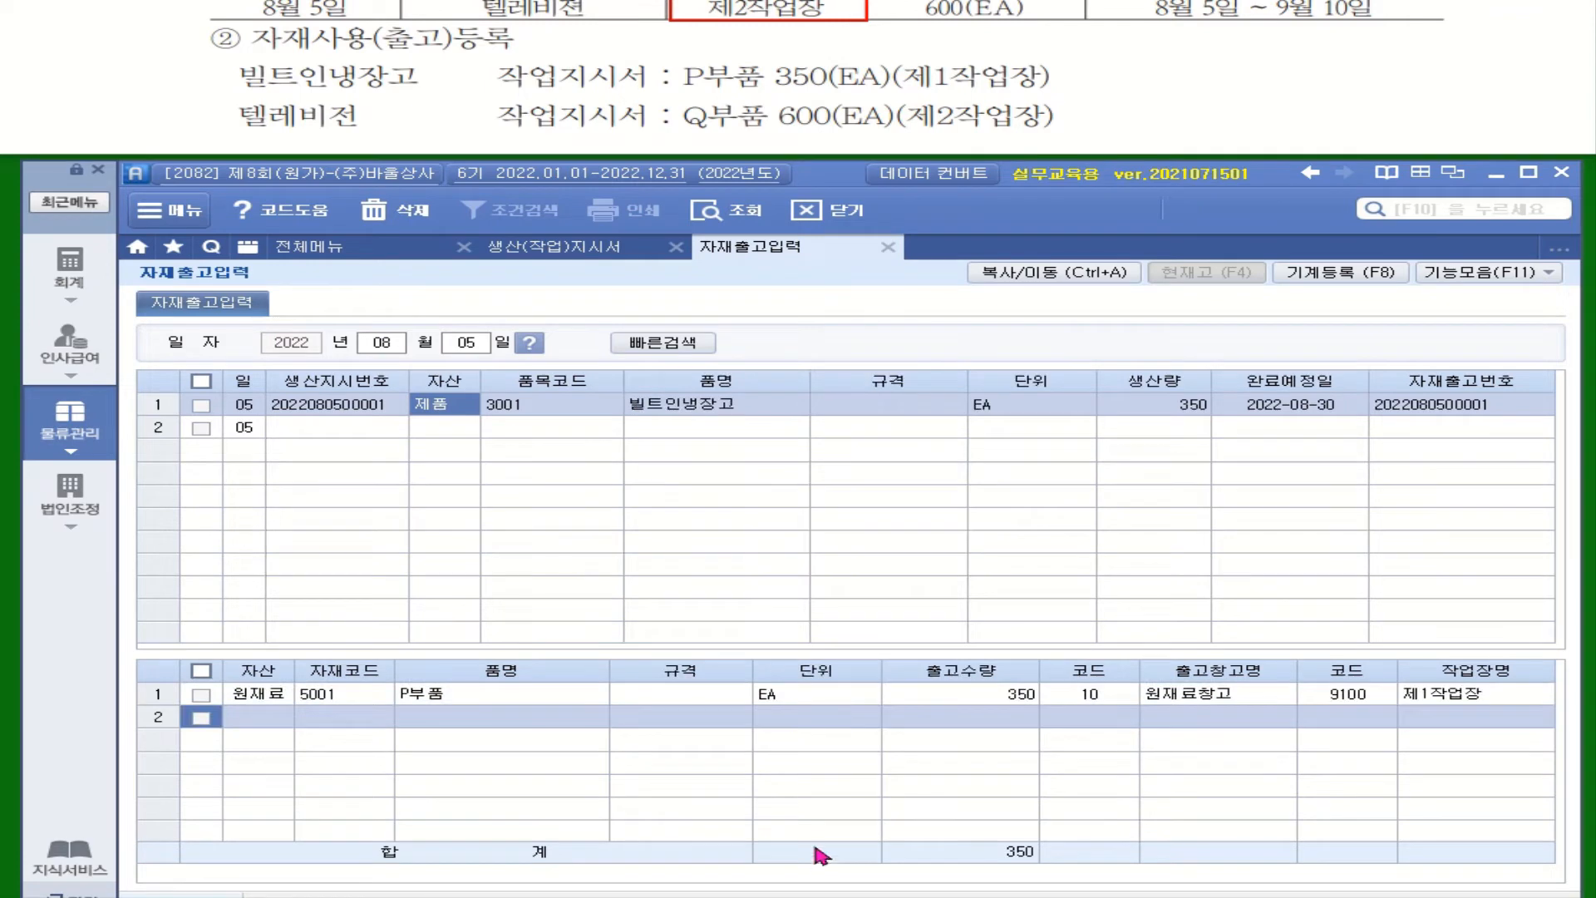
Step: Load the 텔레비젼 work order into the second row of the August 5 material issue entry
left_click(372, 429)
key("F2")
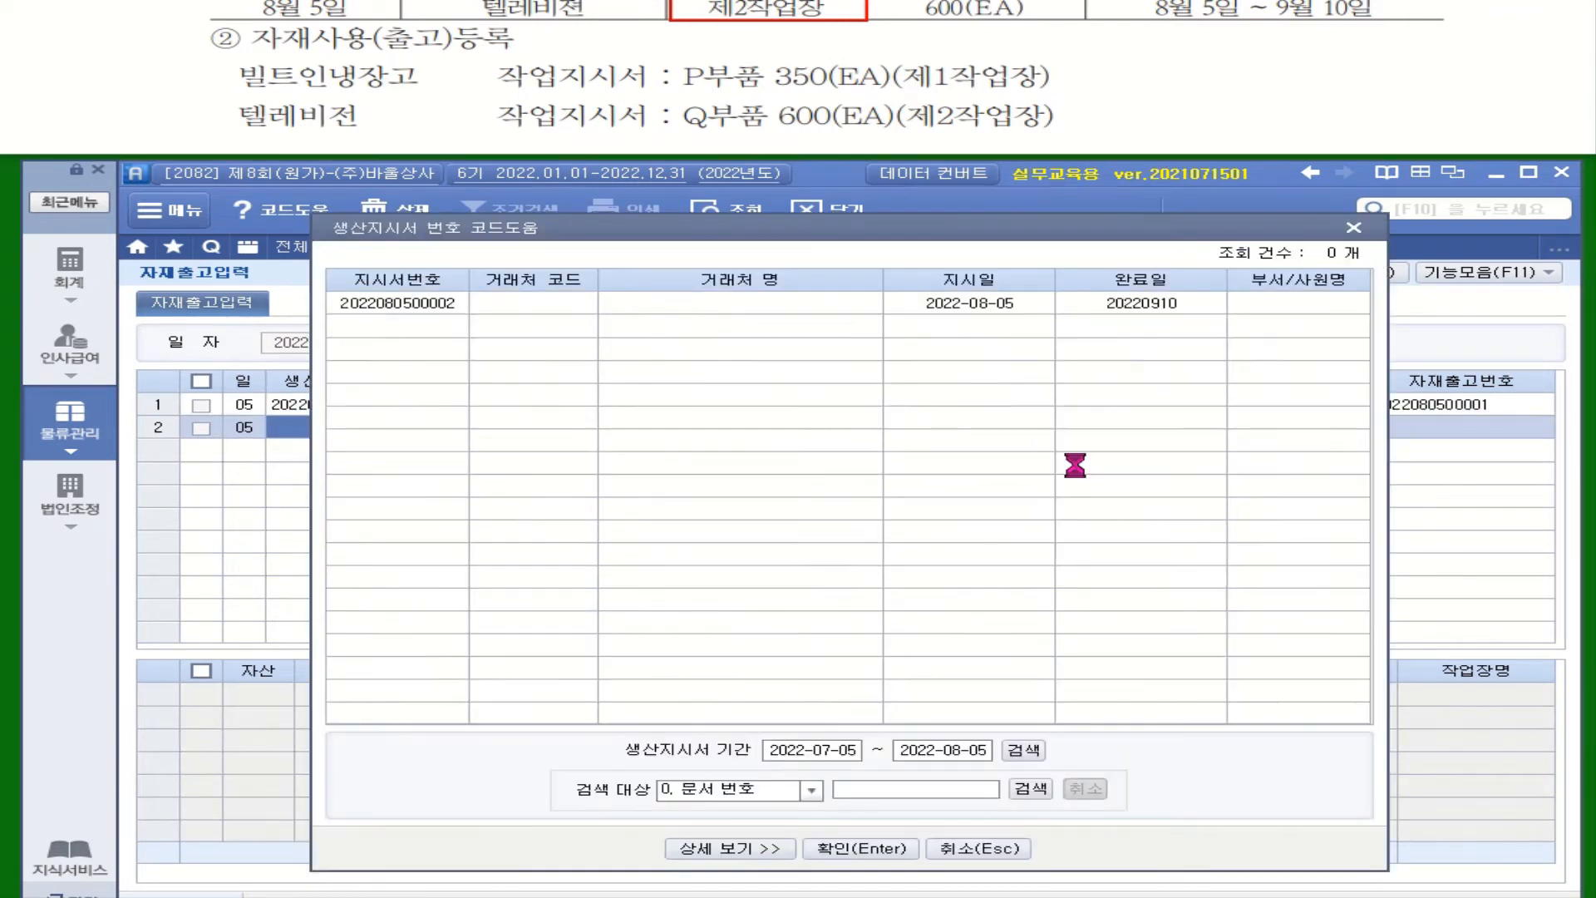
left_click(888, 750)
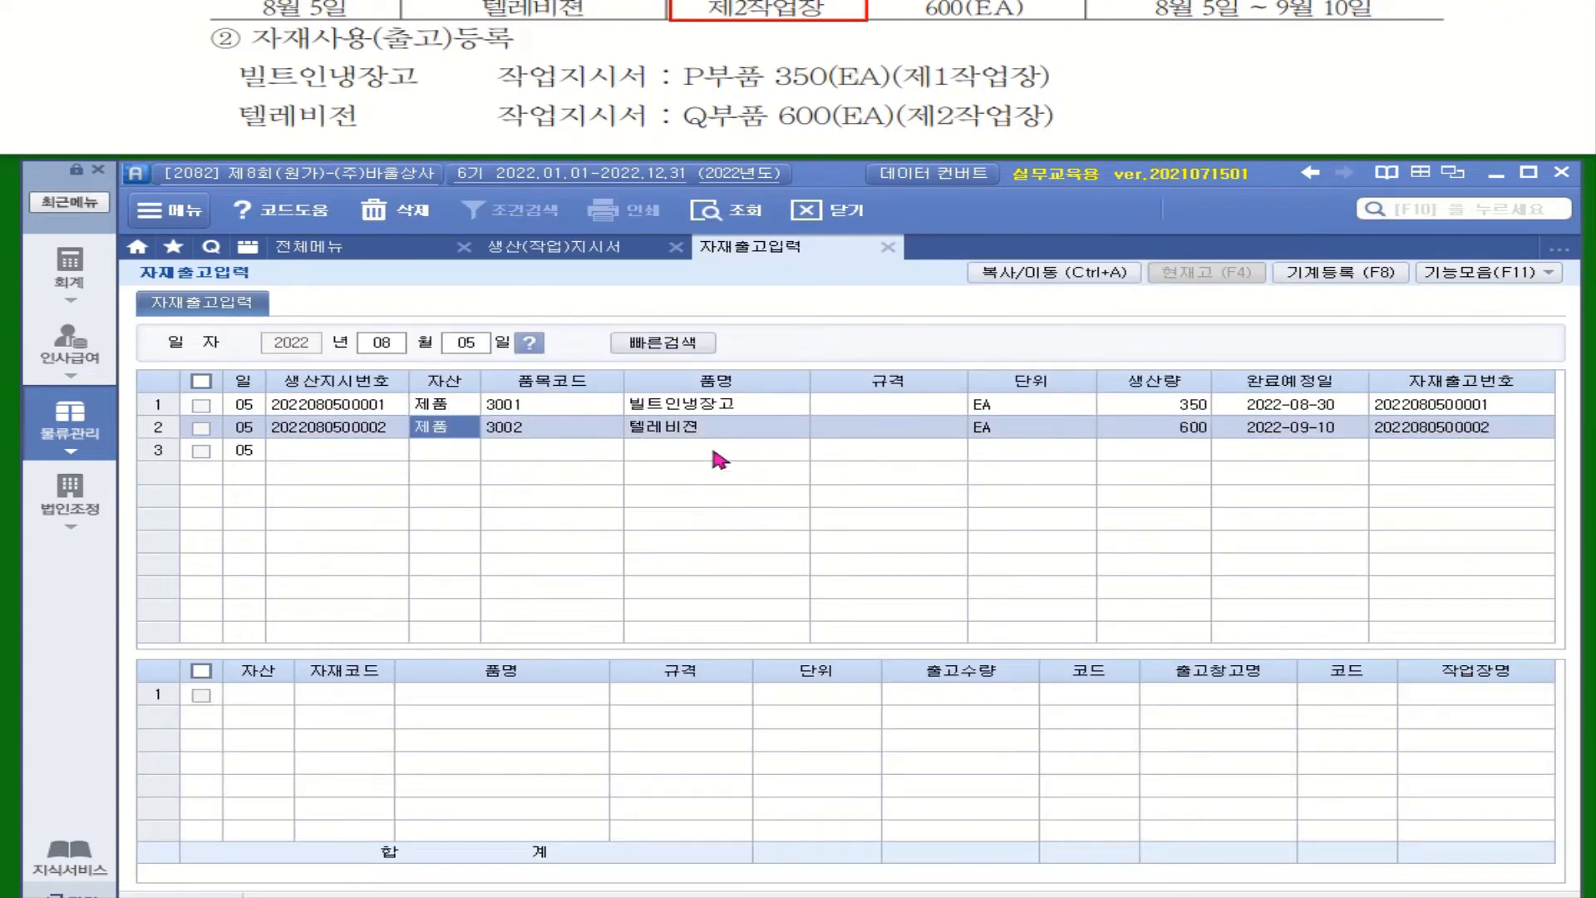
Step: Issue 600 units of the raw material Q부품 to 제2작업장 for the 텔레비젼 work order
left_click(268, 695)
left_click(345, 695)
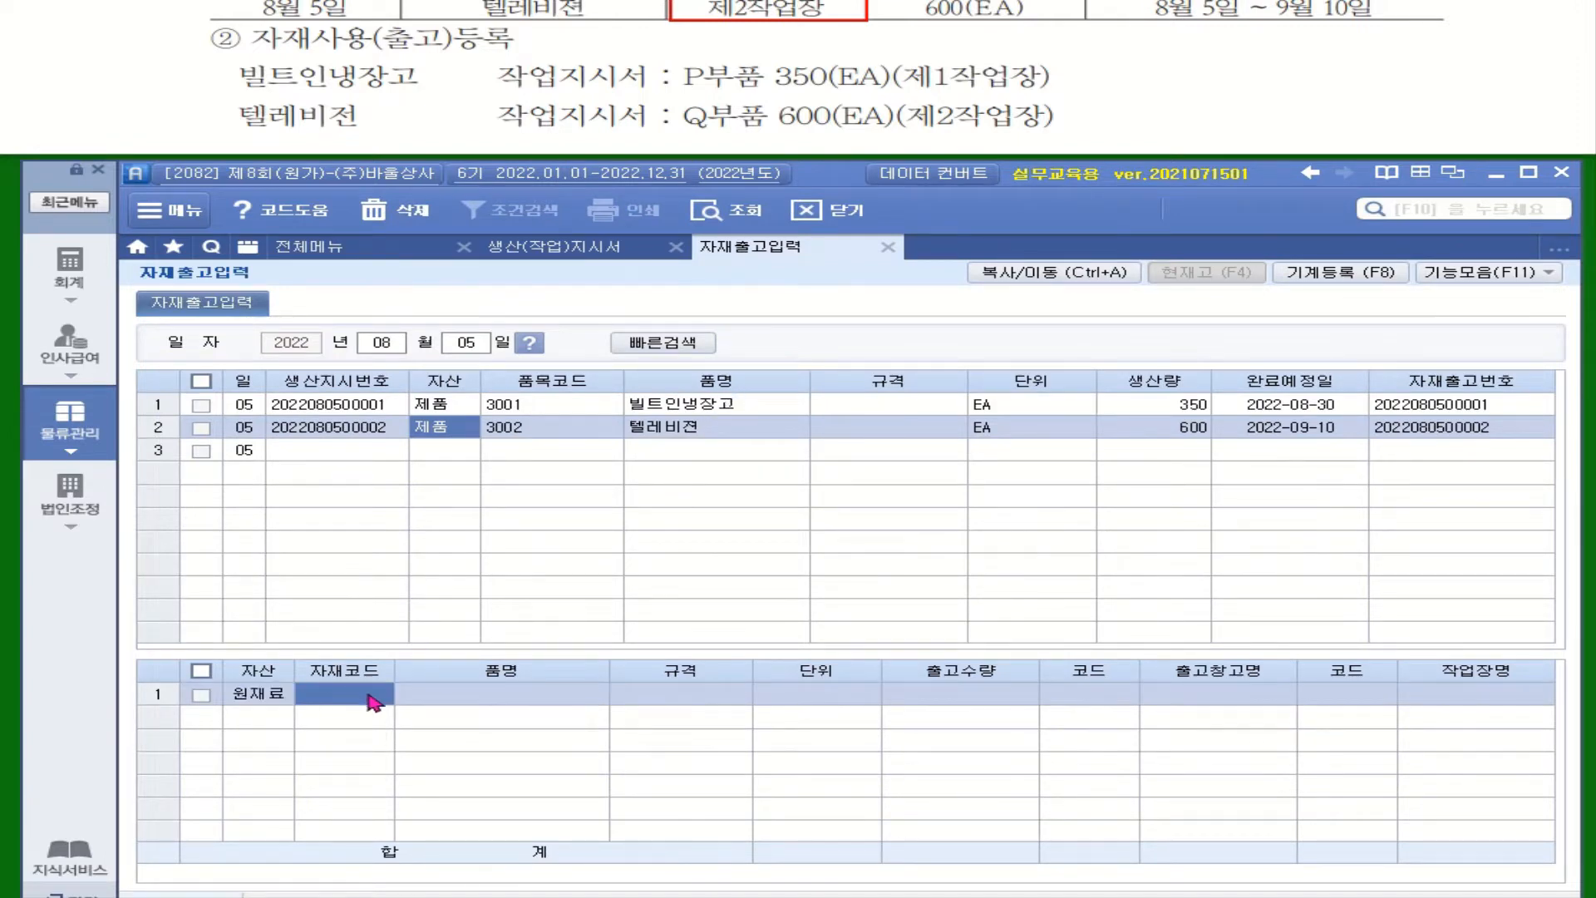
key("F2")
left_click(819, 444)
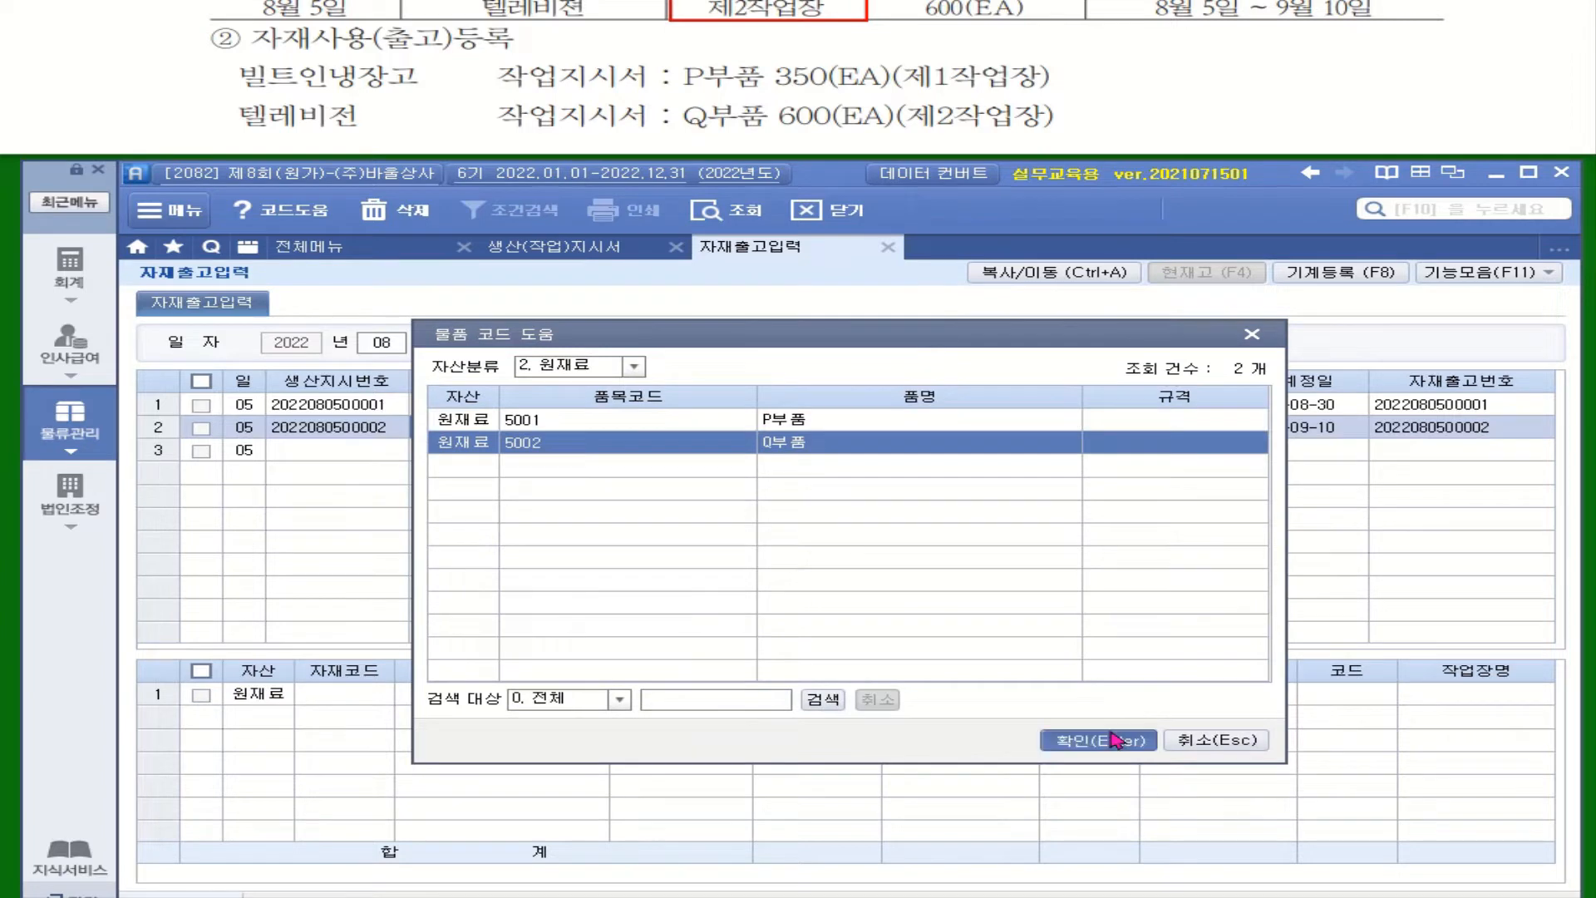
left_click(1140, 736)
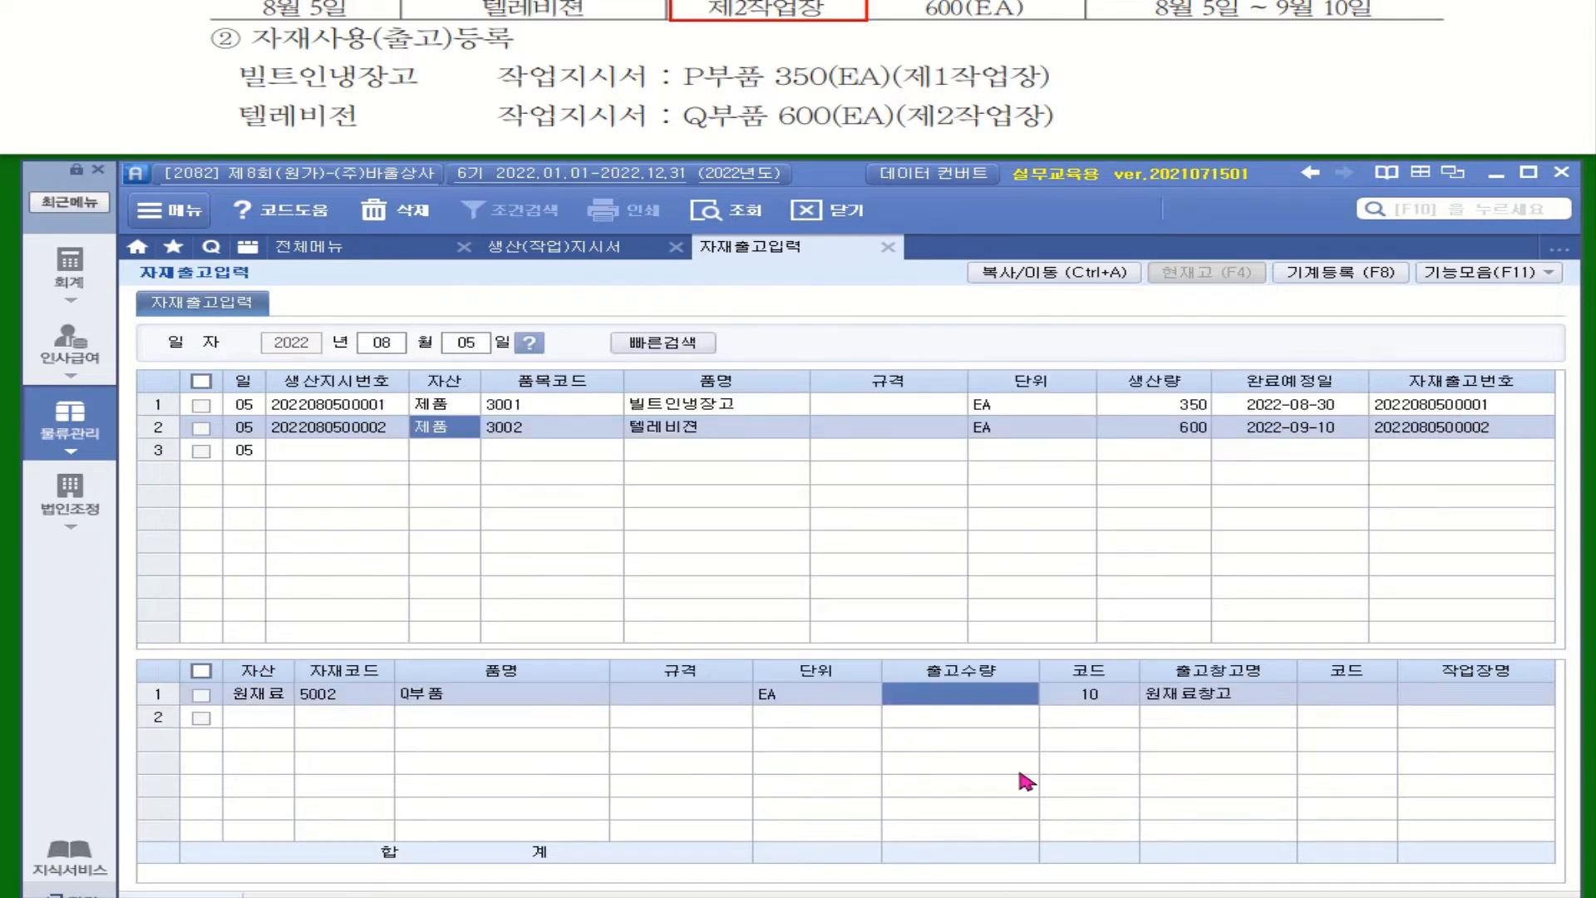
type("600")
key("Return")
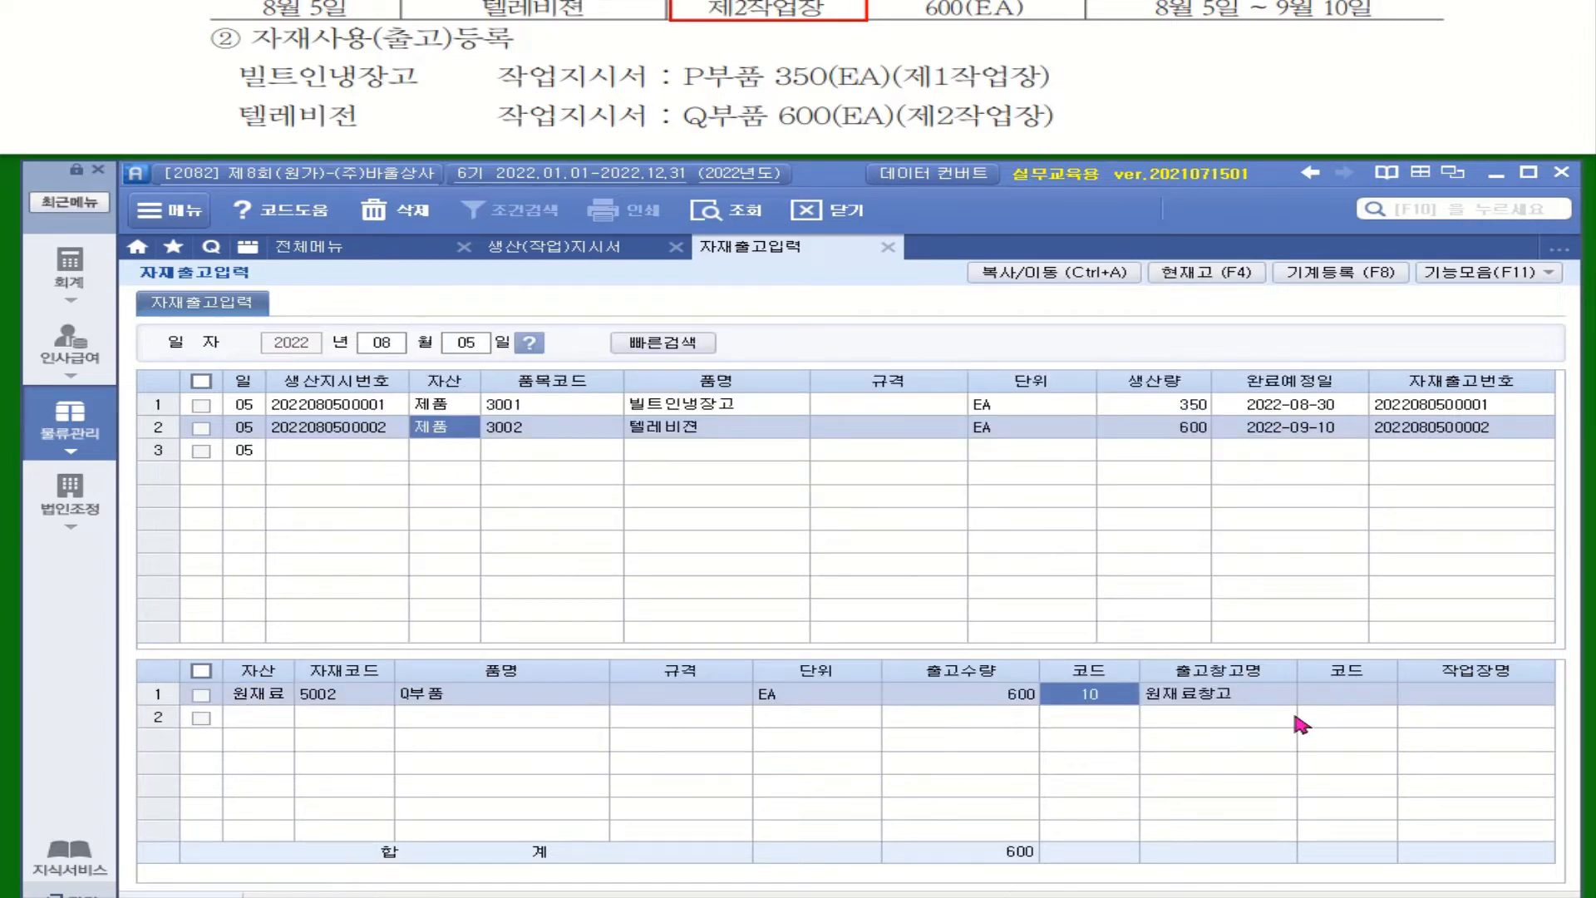
left_click(1344, 704)
key("F2")
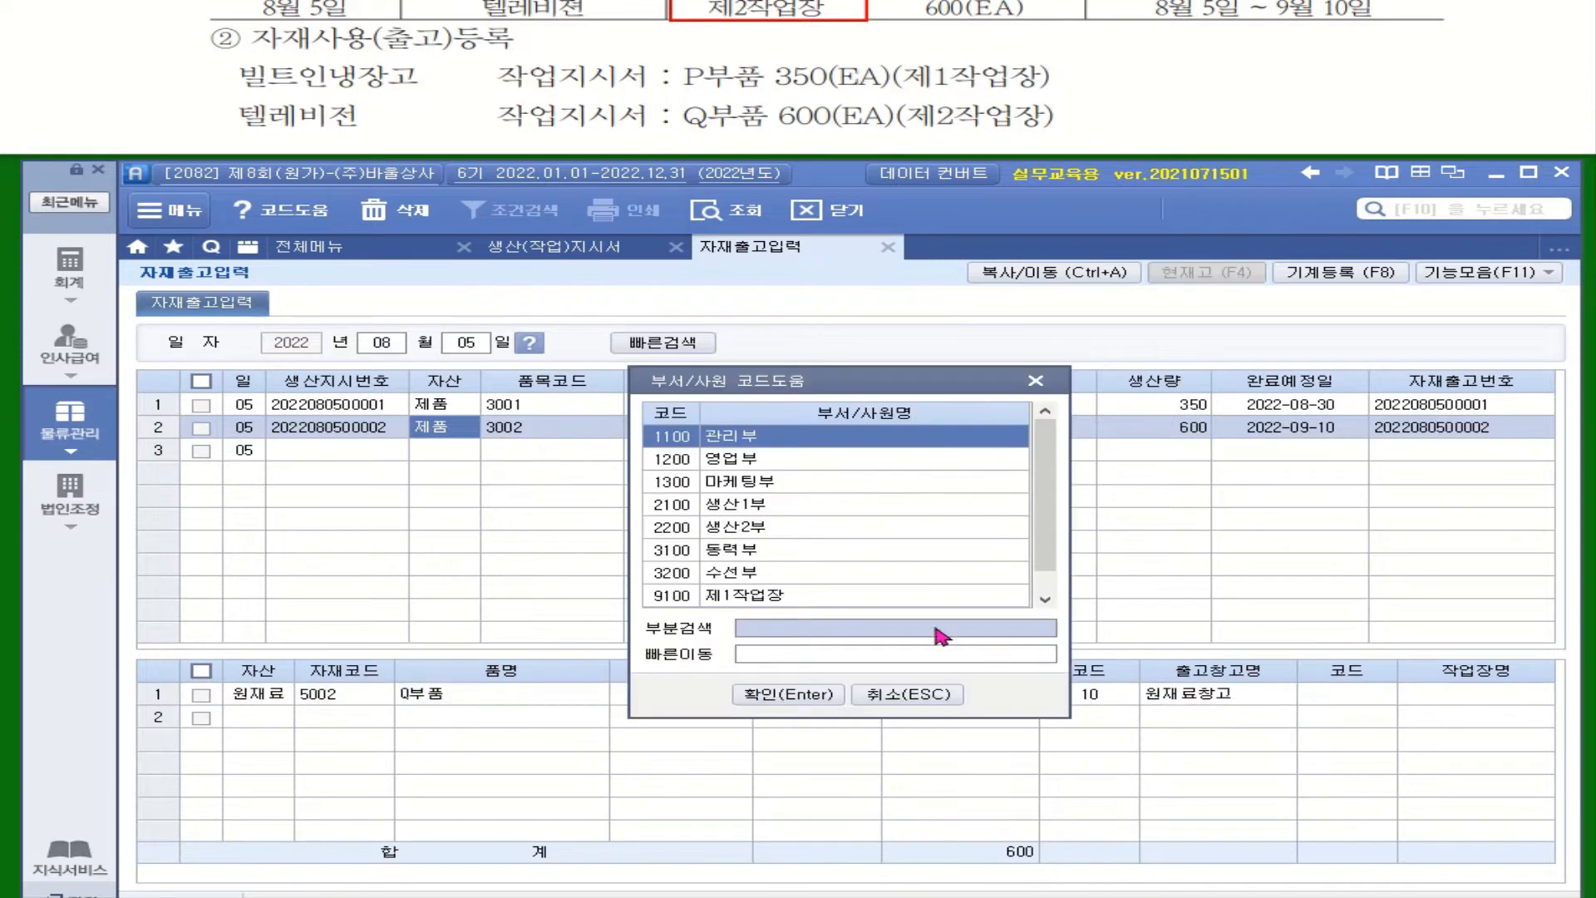
left_click(1045, 598)
left_click(848, 596)
double_click(848, 596)
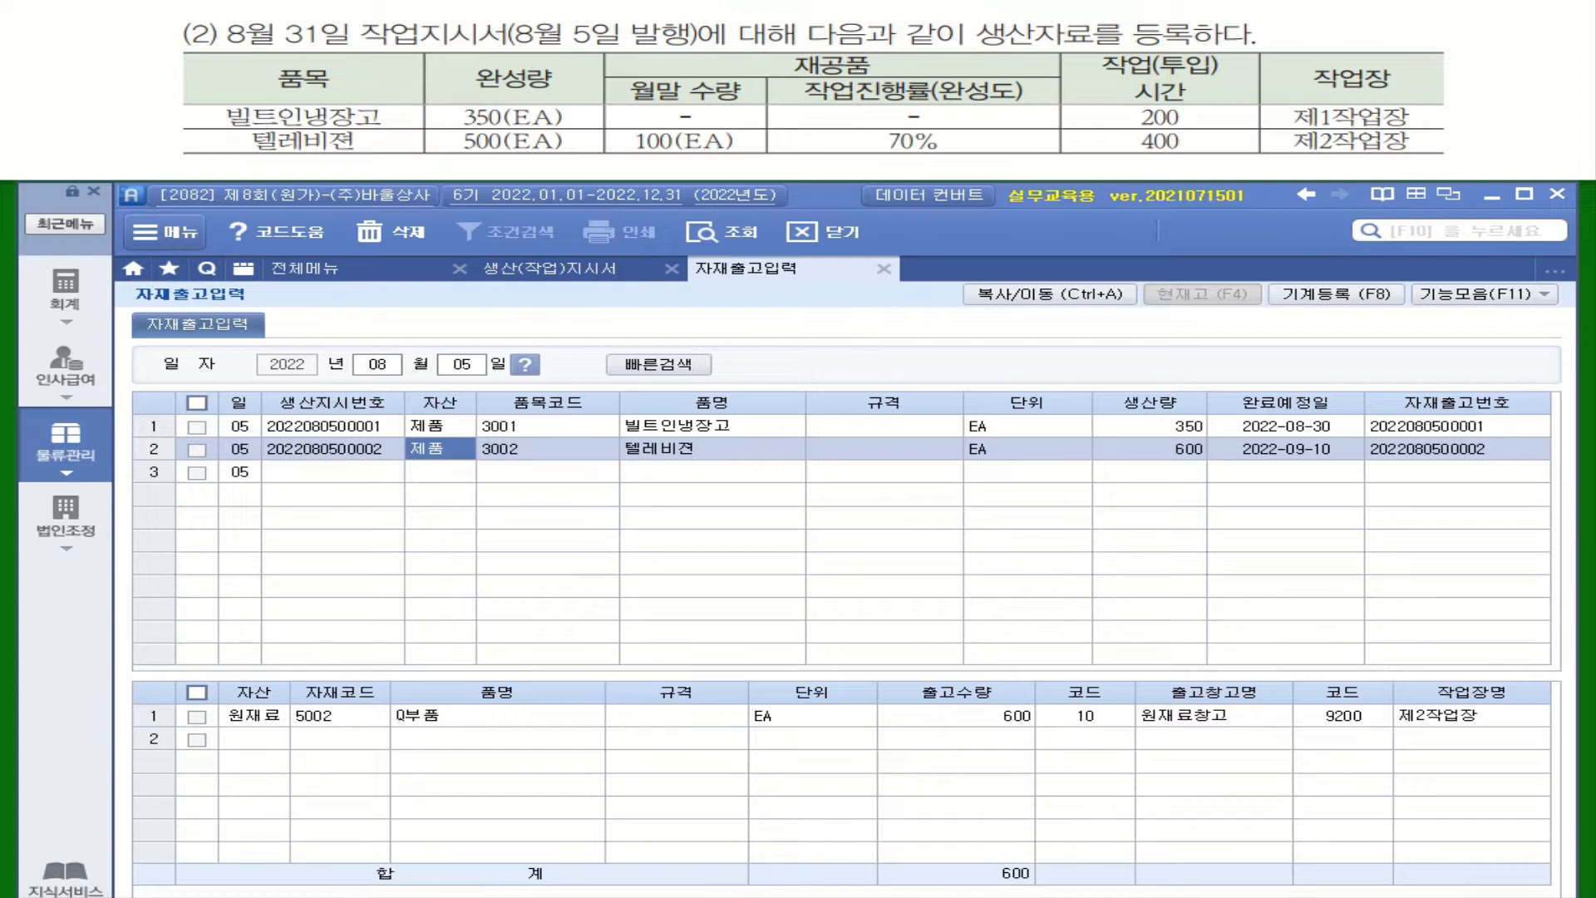
key("ctrl+2")
mouse_move(606, 129)
left_mouse_down()
mouse_move(616, 148)
mouse_move(1067, 155)
left_mouse_up()
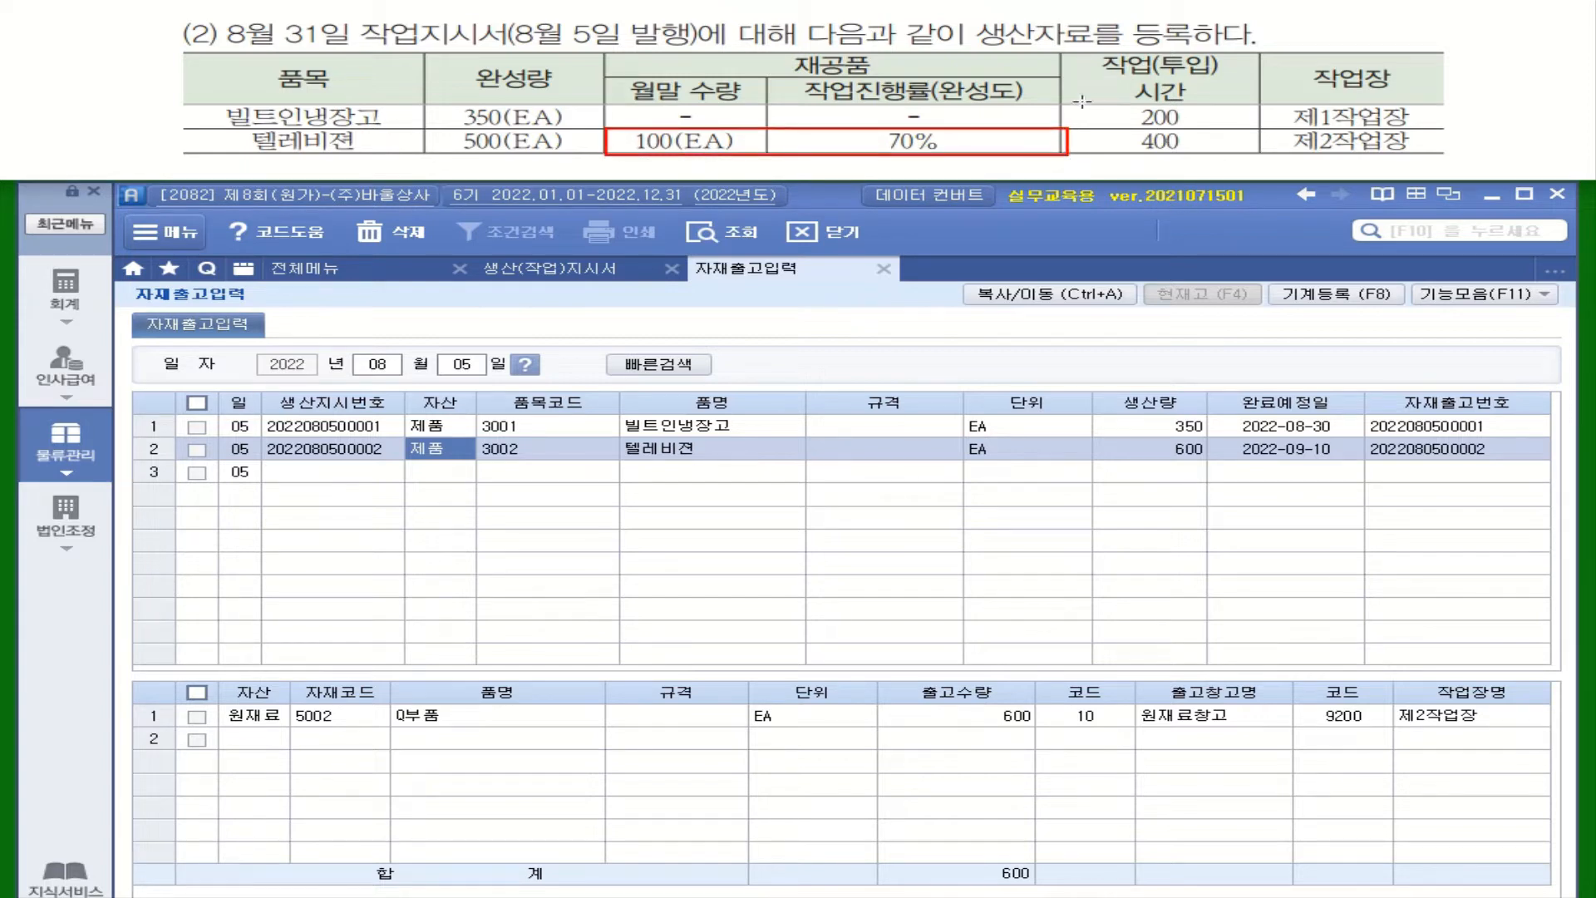
left_click_drag(1063, 103, 1262, 153)
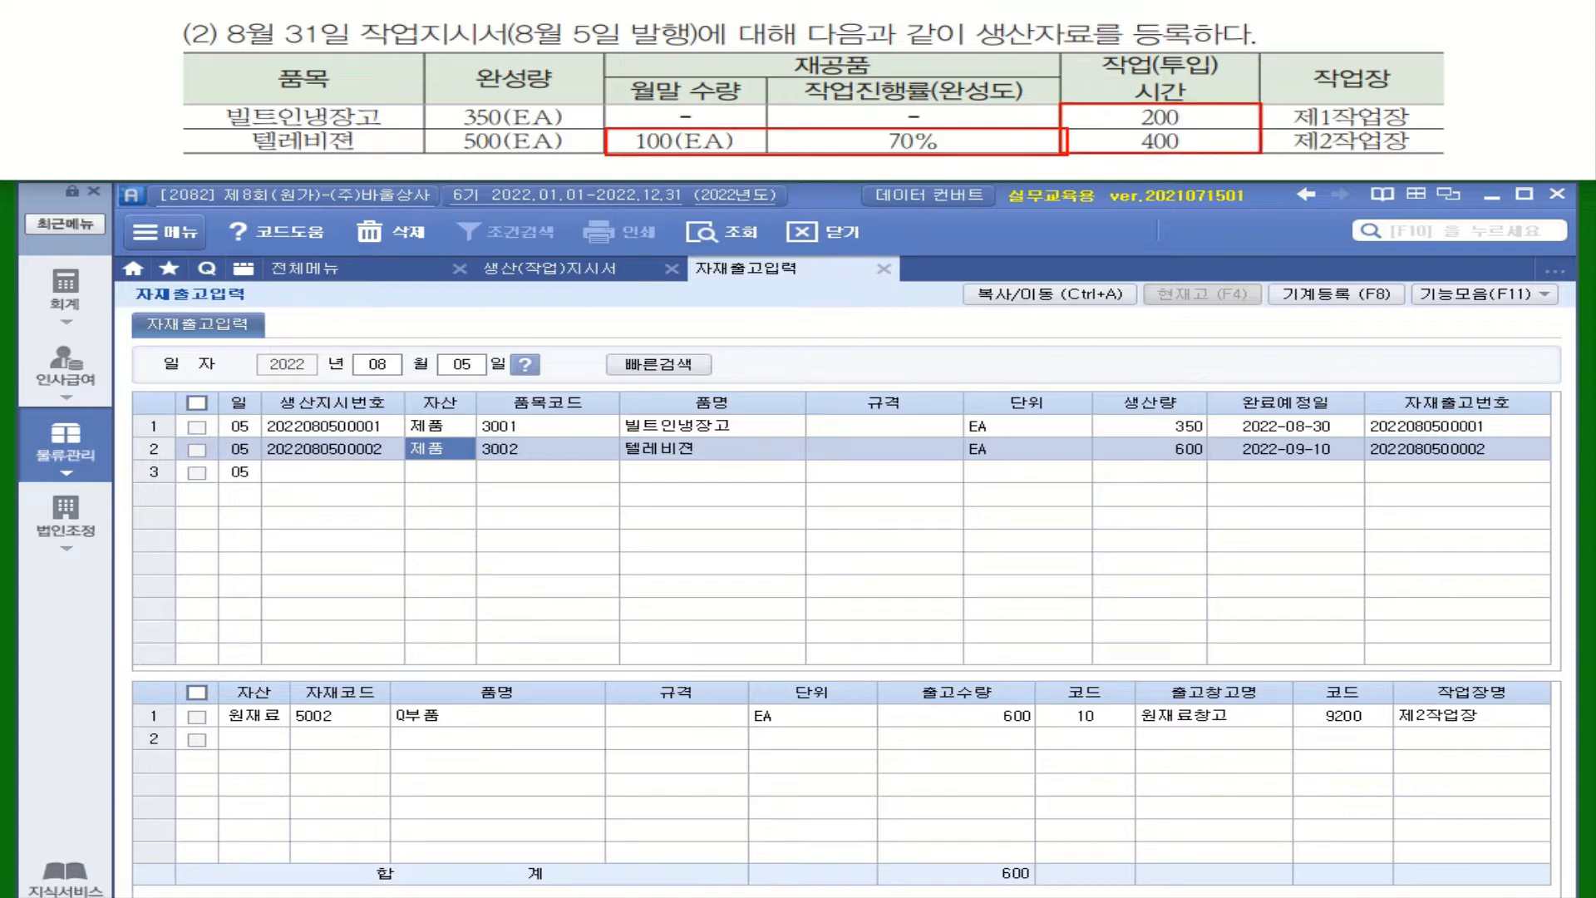
Step: Open the production receipt entry (생산입고입력) for August 31 and load the 빌트인냉장고 work order
left_click(75, 449)
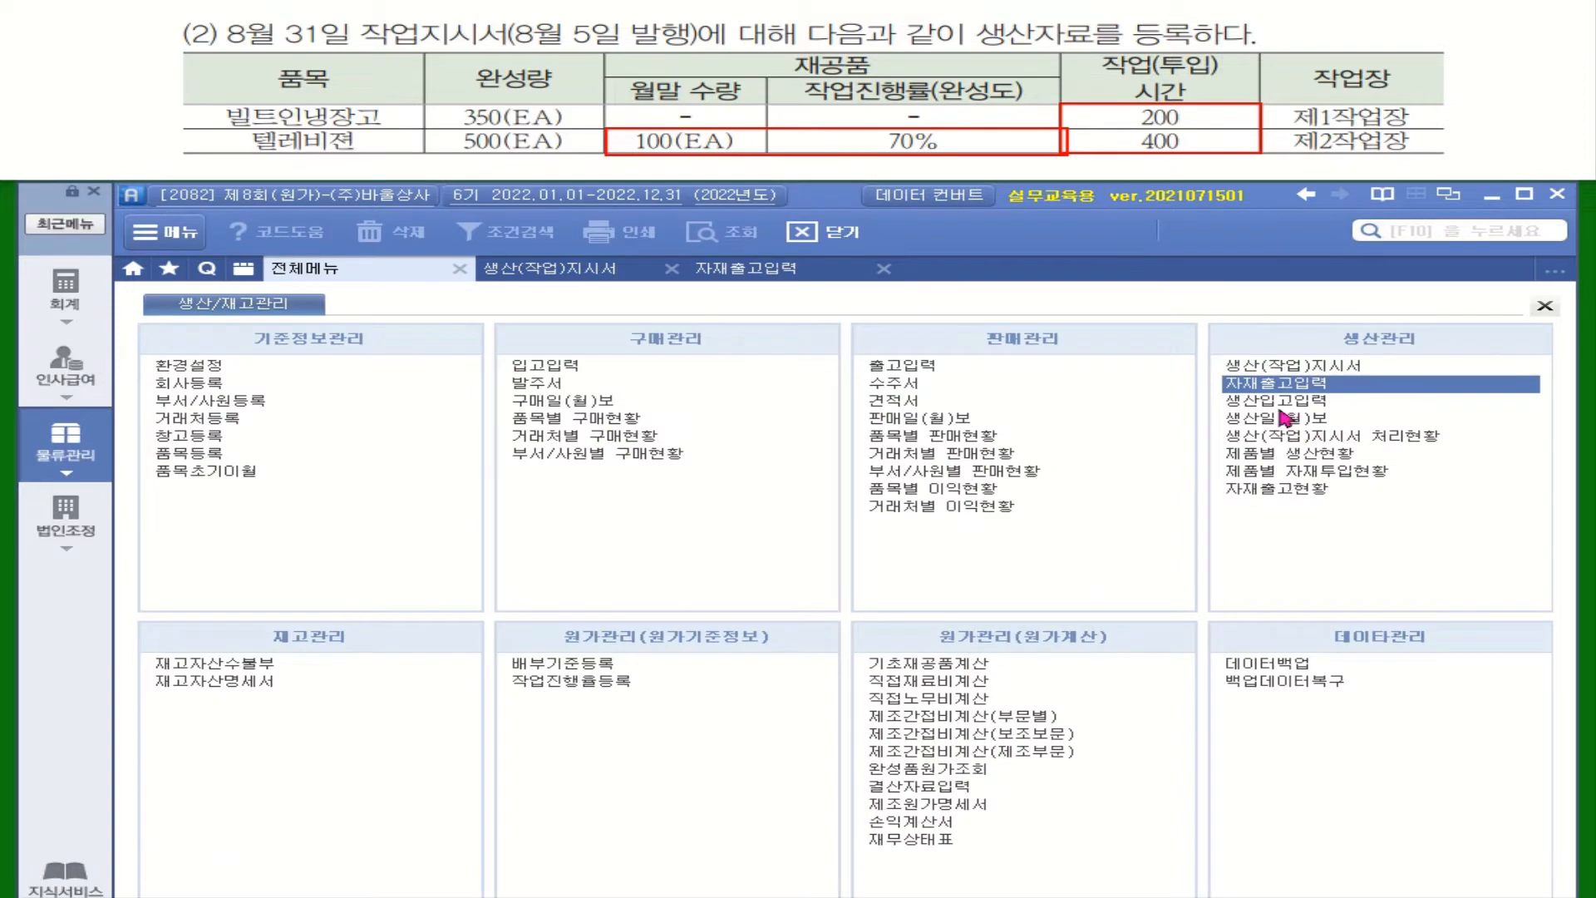
left_click(1283, 403)
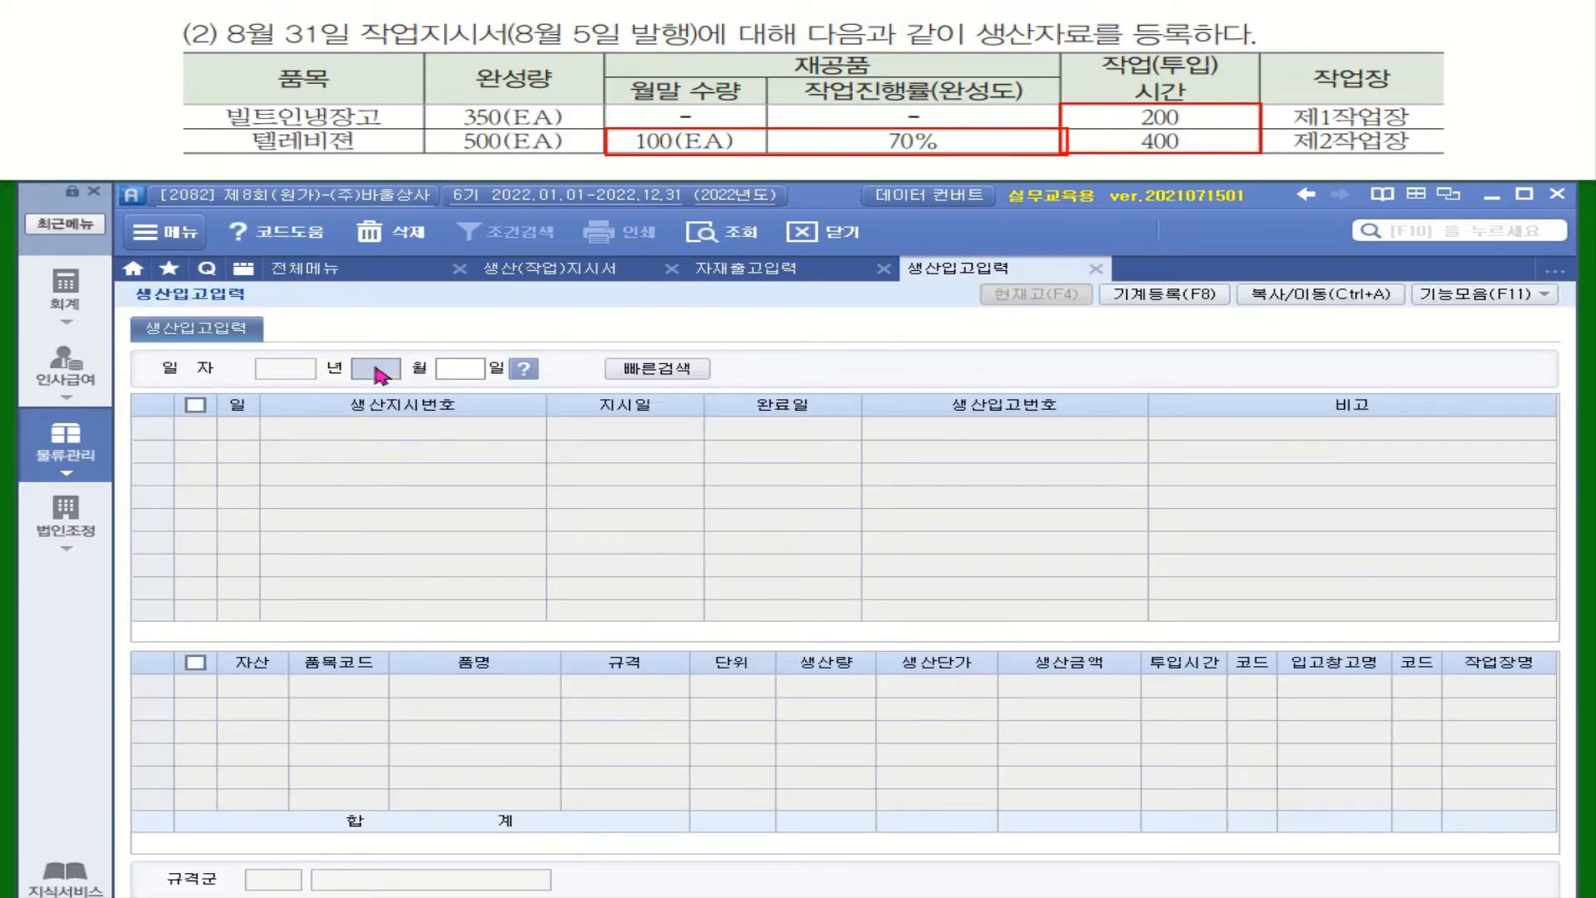
type("8")
key("Return")
type("31")
key("Return")
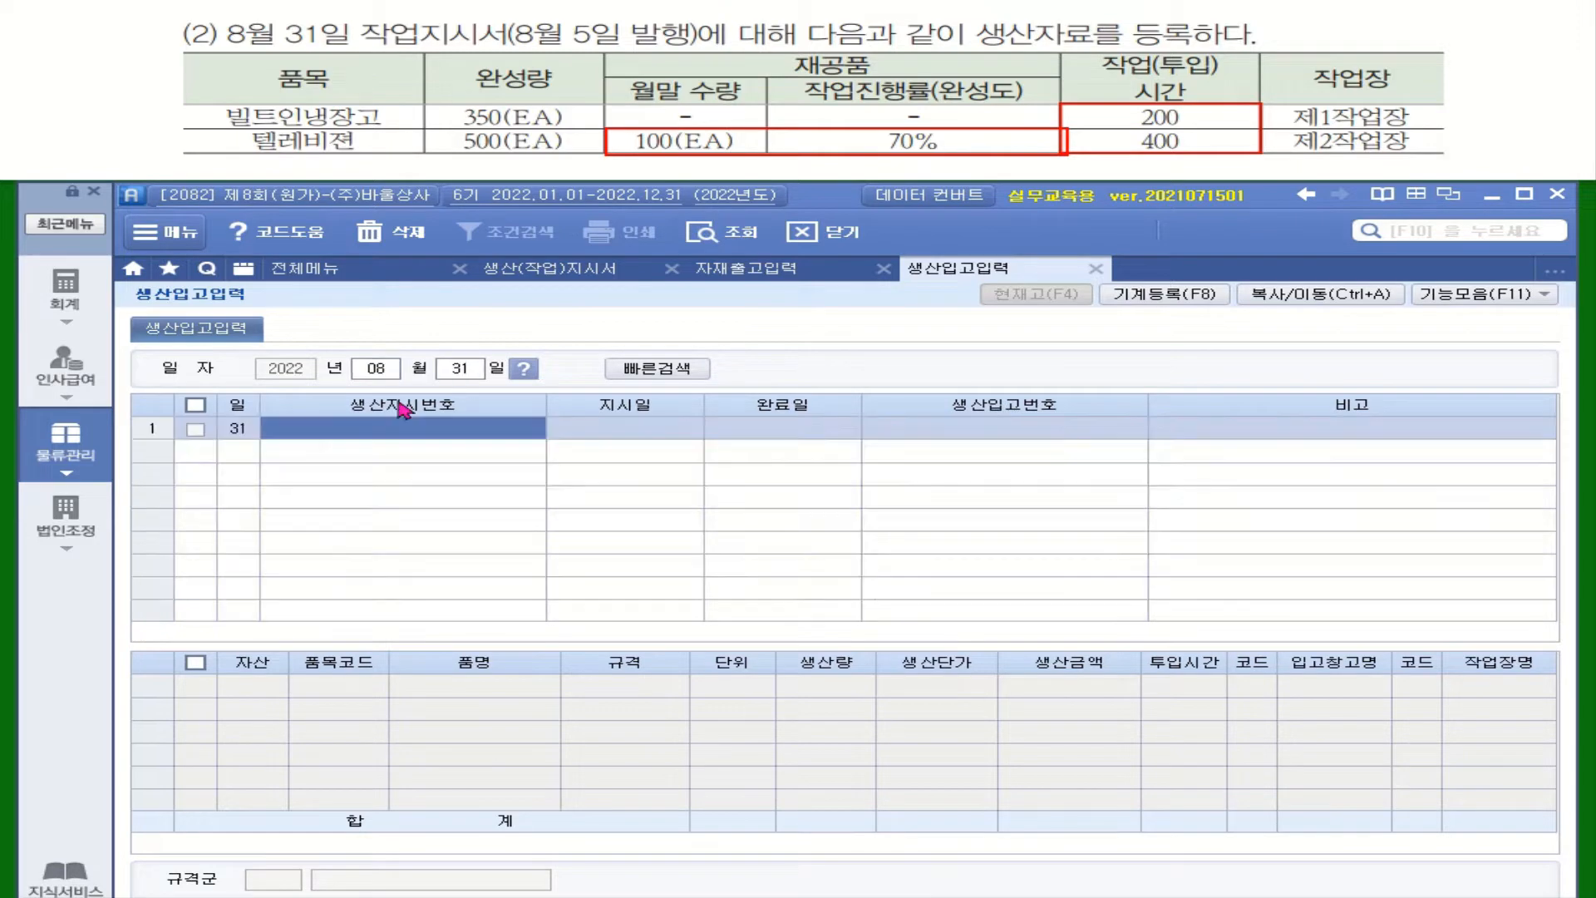
double_click(414, 424)
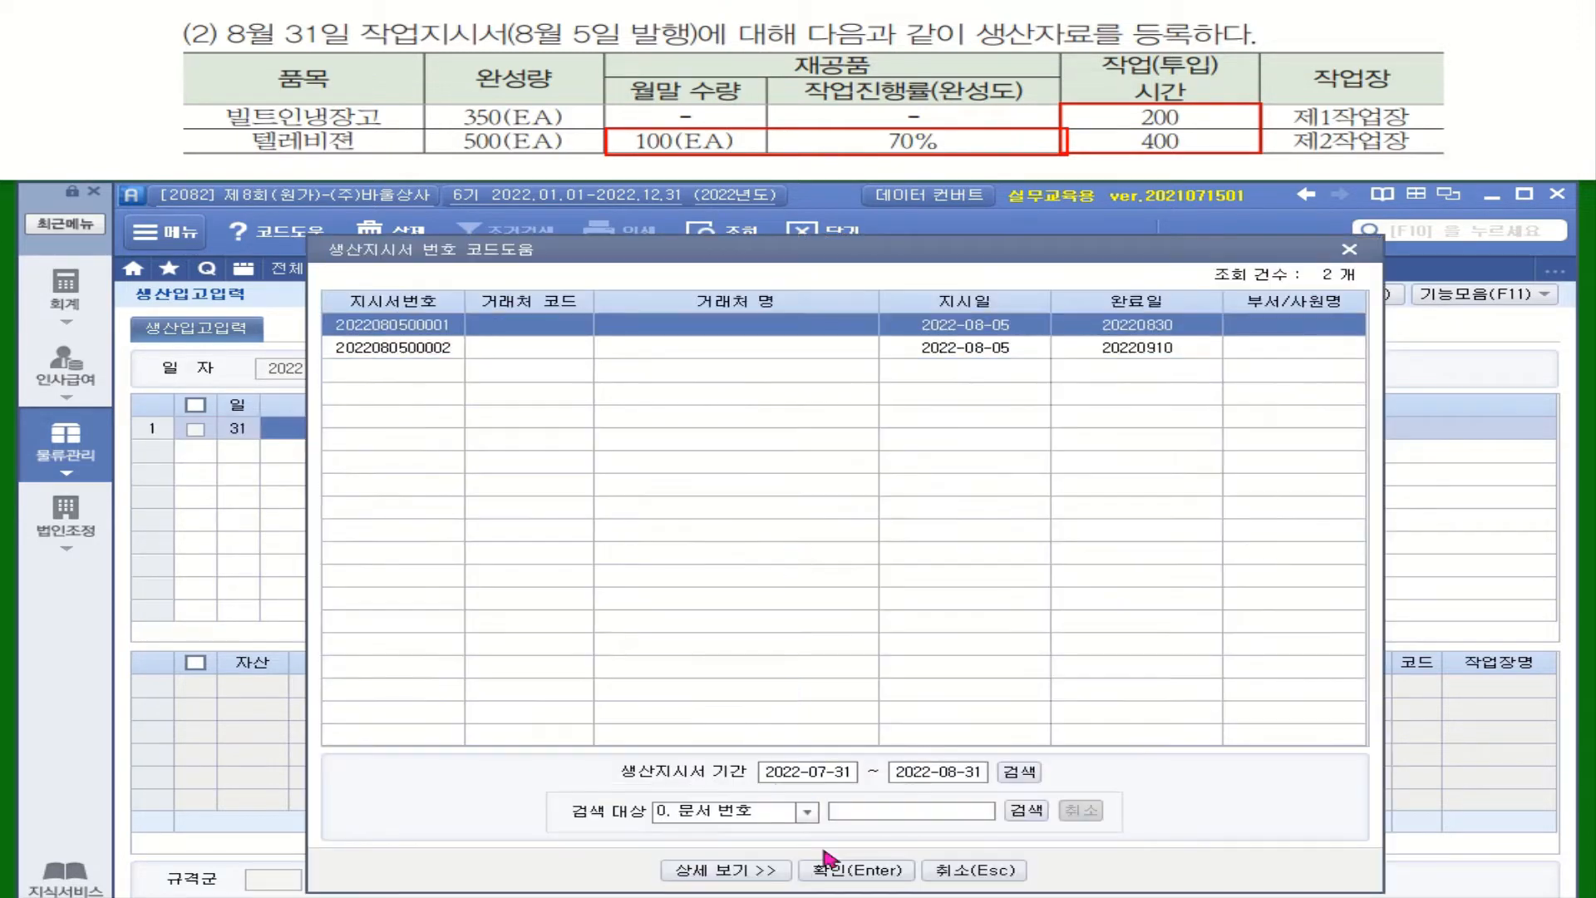
left_click(820, 878)
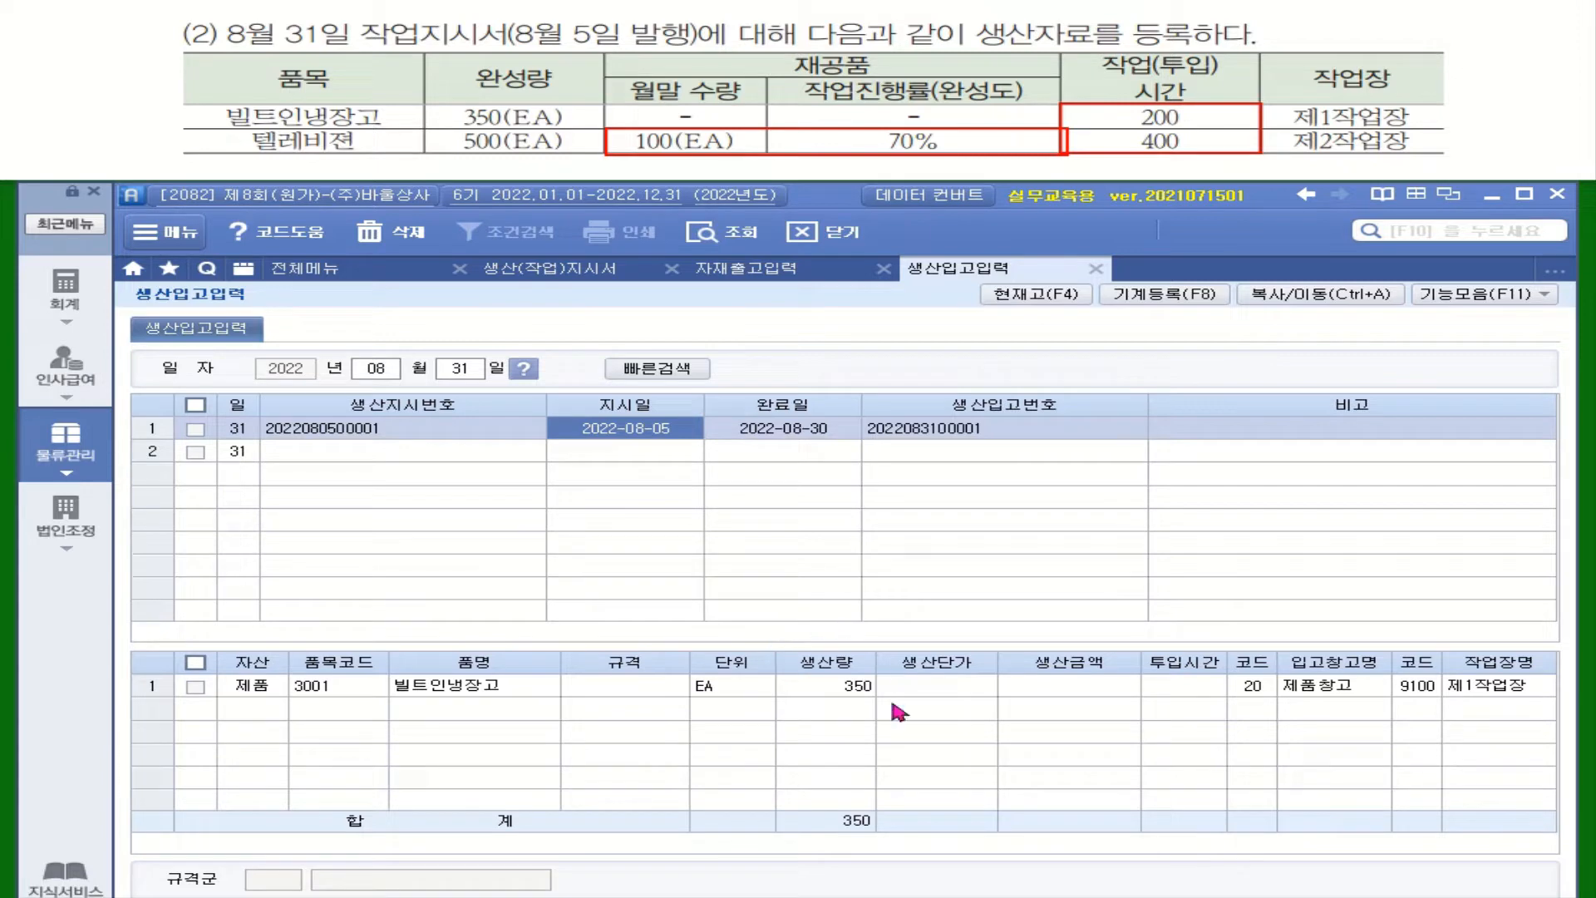
Step: Set the input hours (투입시간) of the 빌트인냉장고 production receipt to 200
left_click(1182, 689)
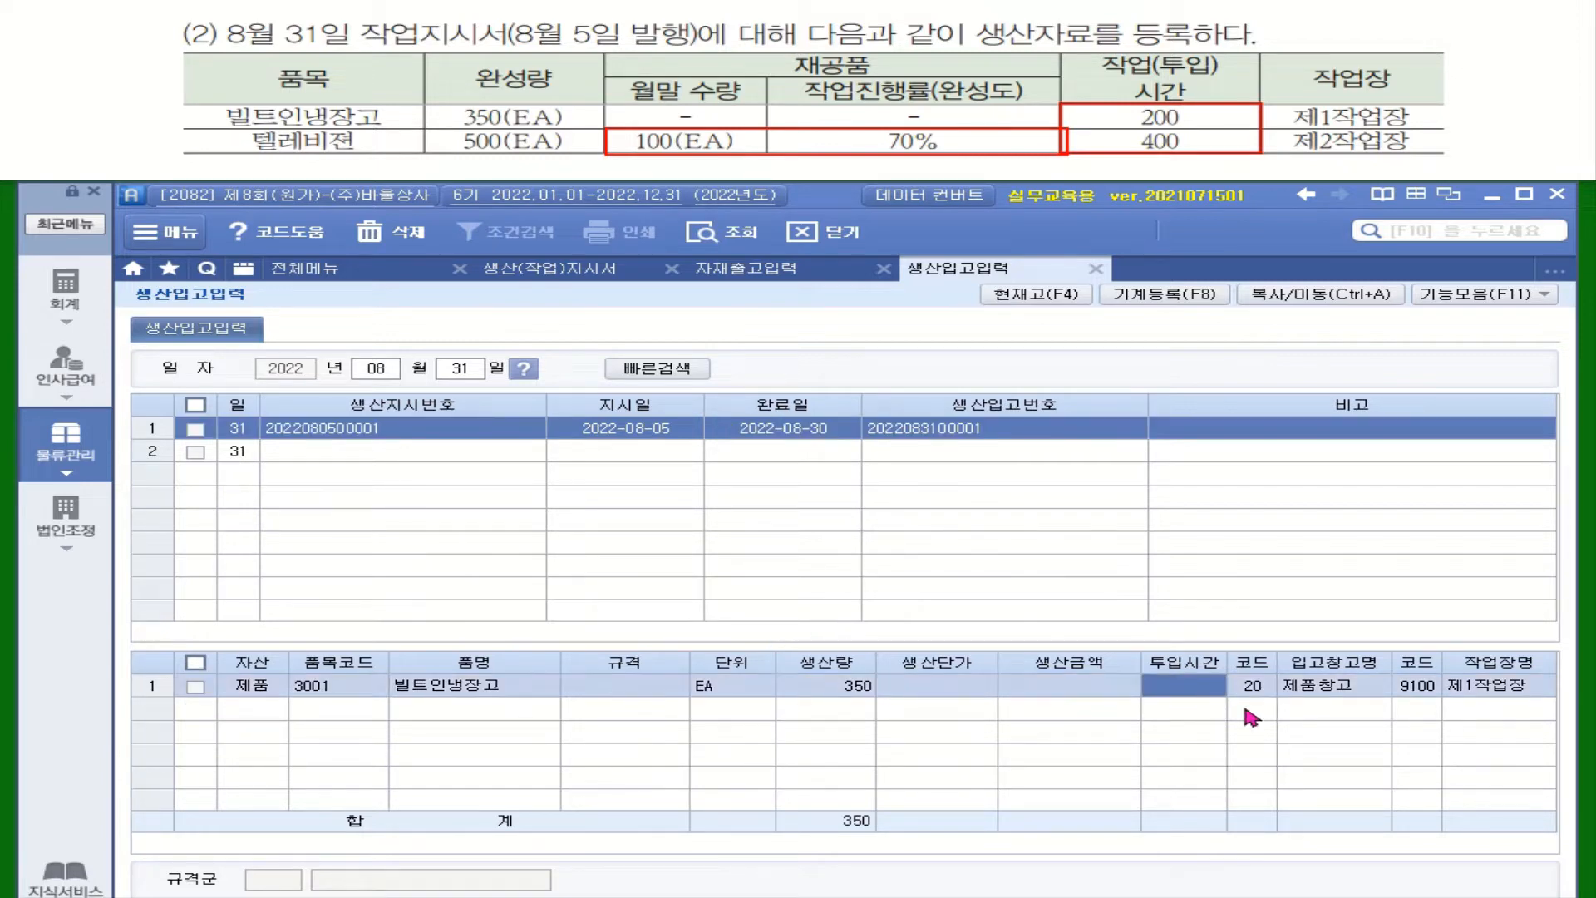
type("200")
key("Return")
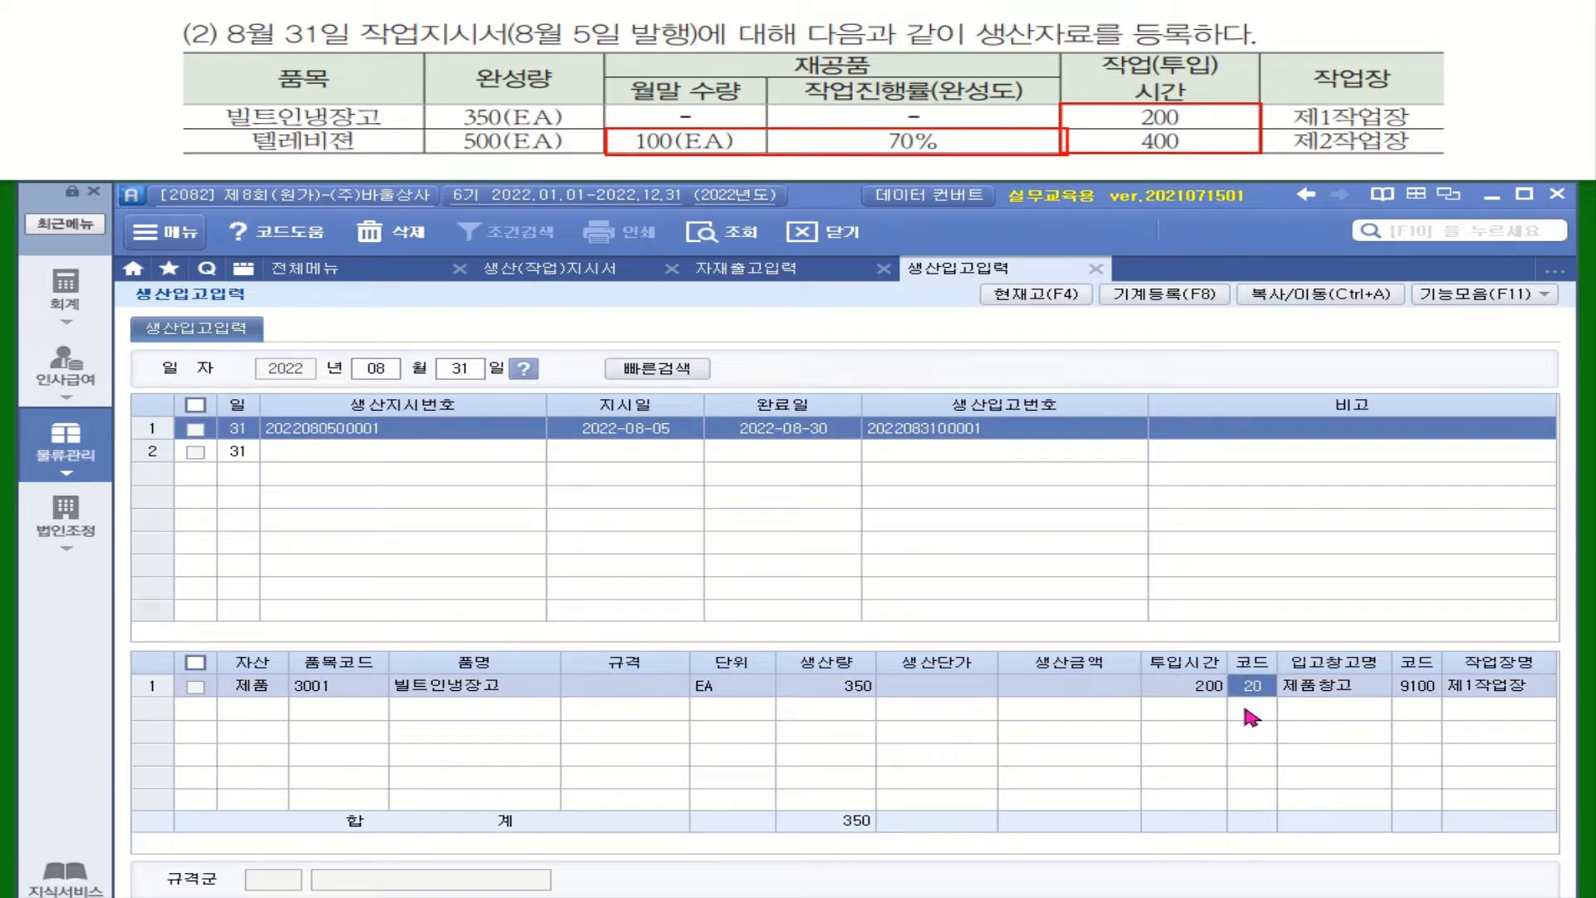
Step: Load the 텔레비젼 work order into the second row of the August 31 production receipt entry
left_click(466, 460)
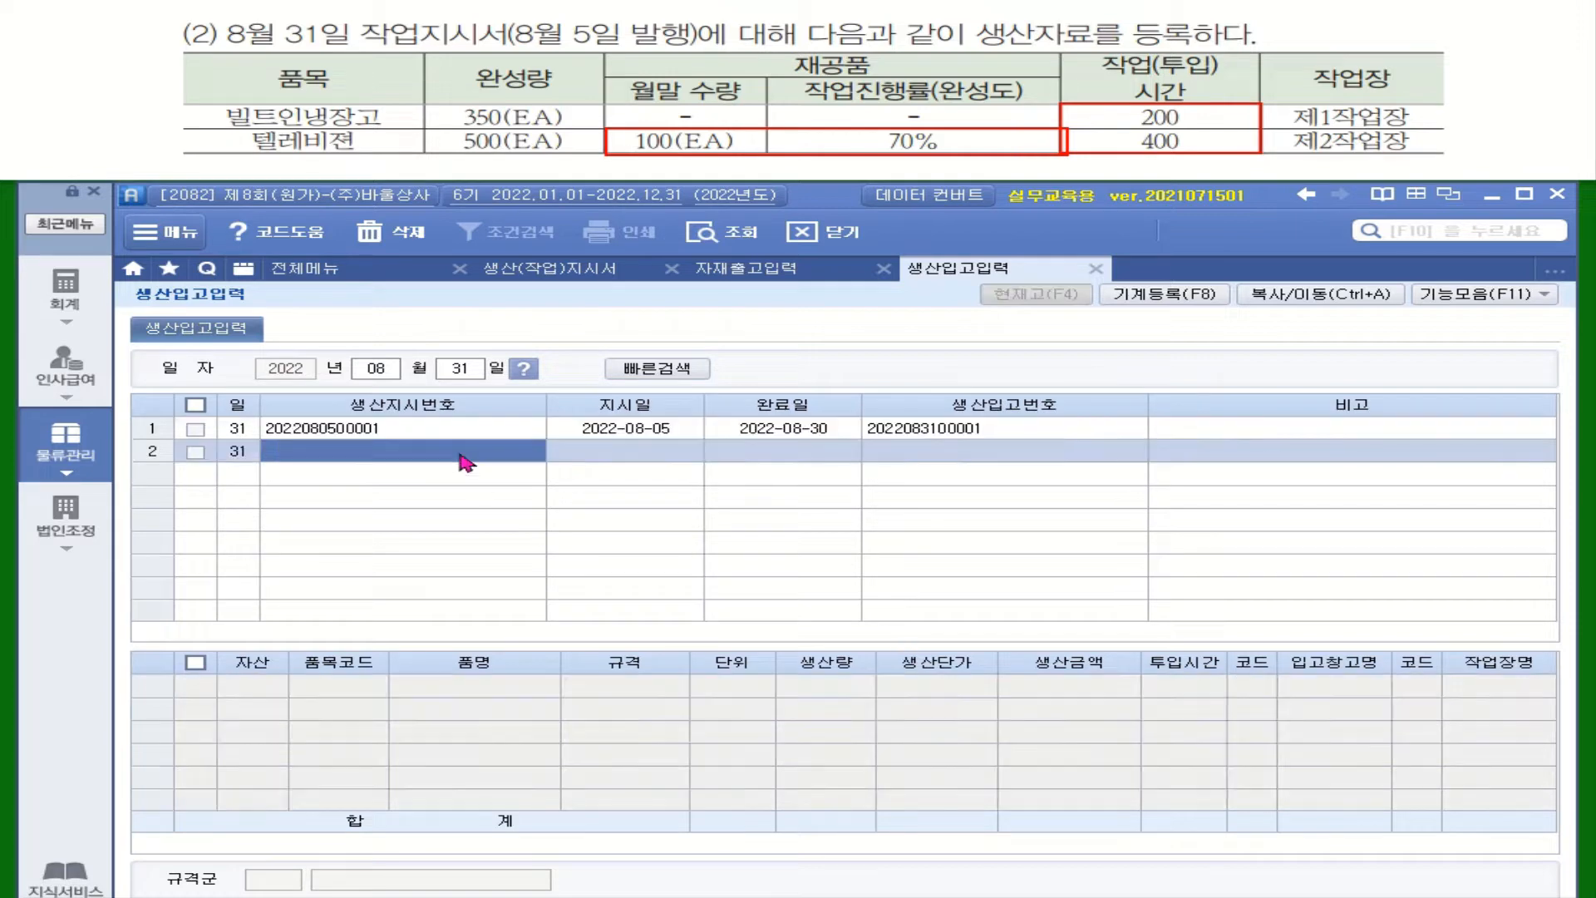
double_click(466, 460)
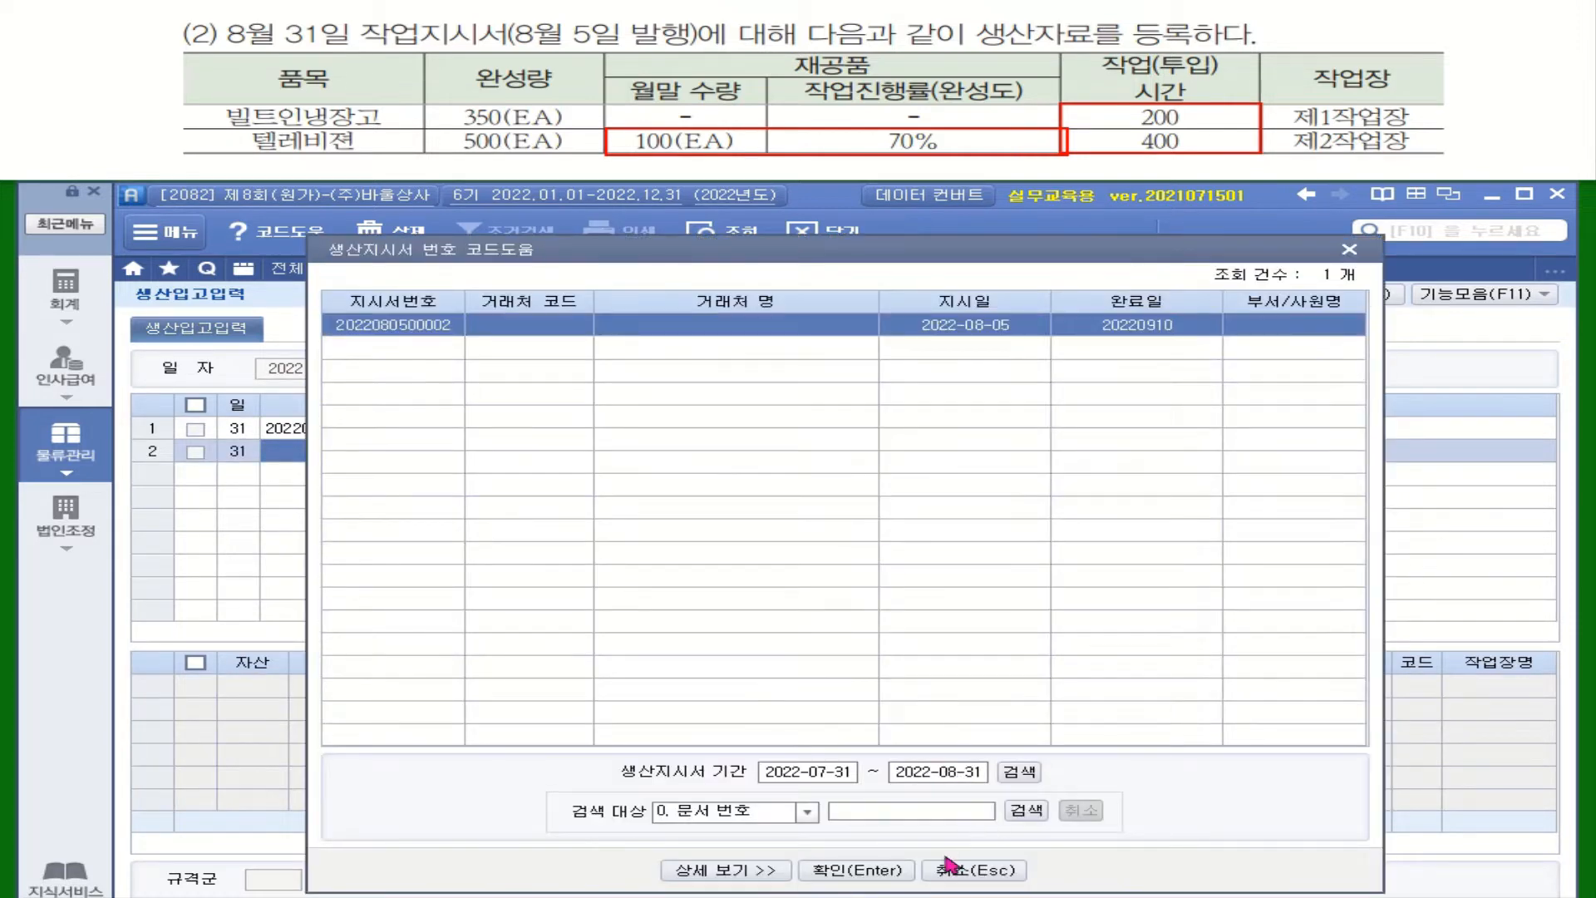
left_click(882, 872)
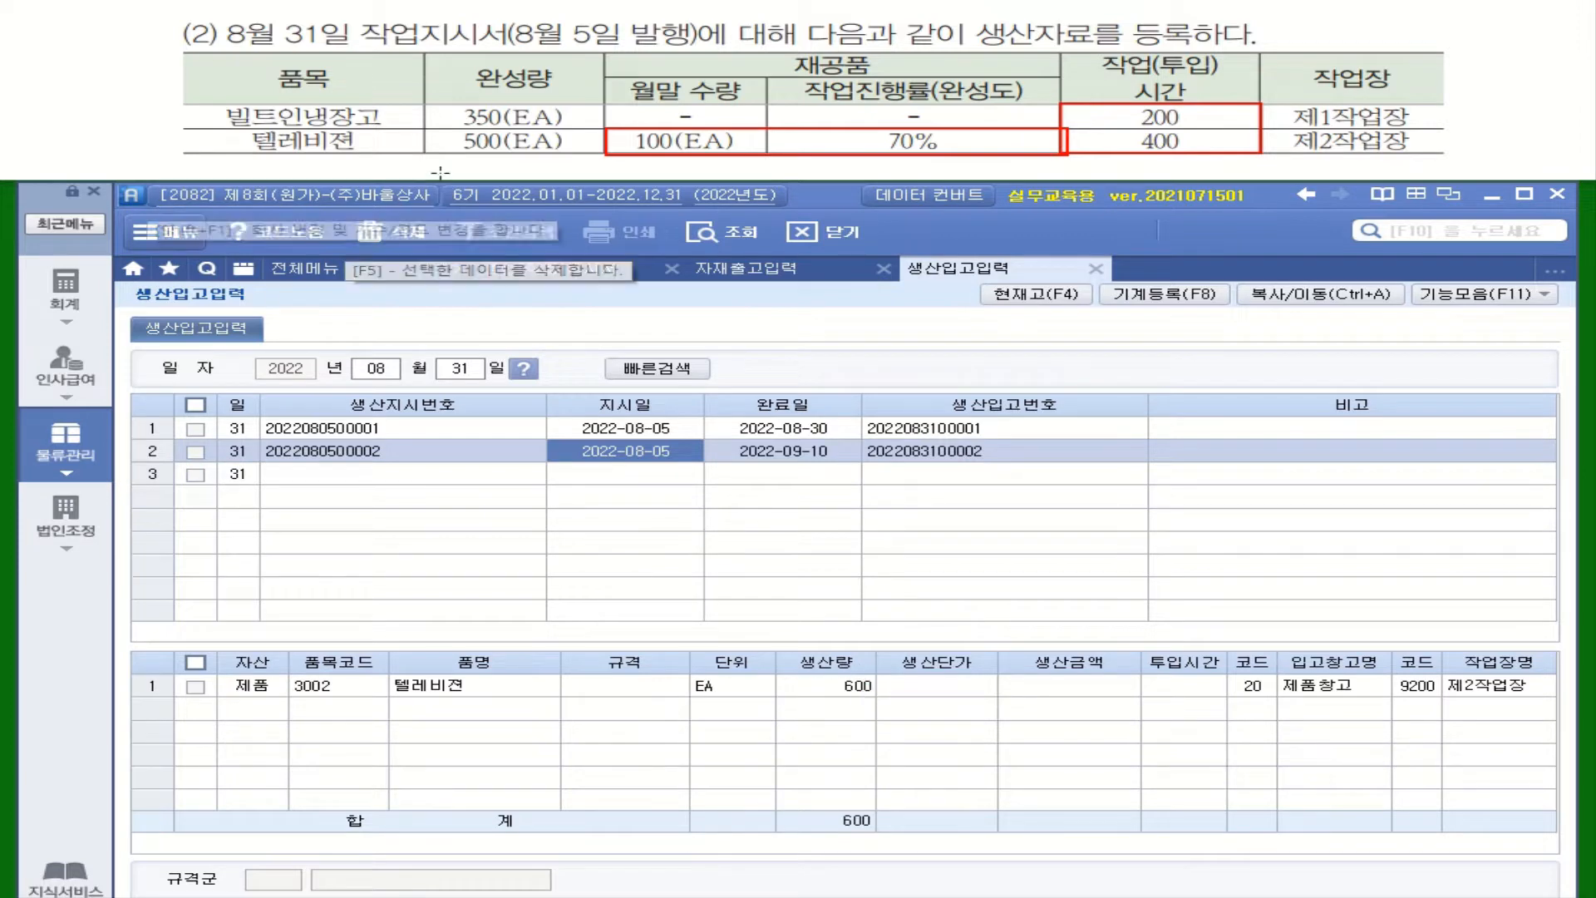
Step: Set the 텔레비젼 production receipt to a production quantity (생산량) of 500 and input hours (투입시간) of 400
left_click(865, 686)
type("500")
key("Return")
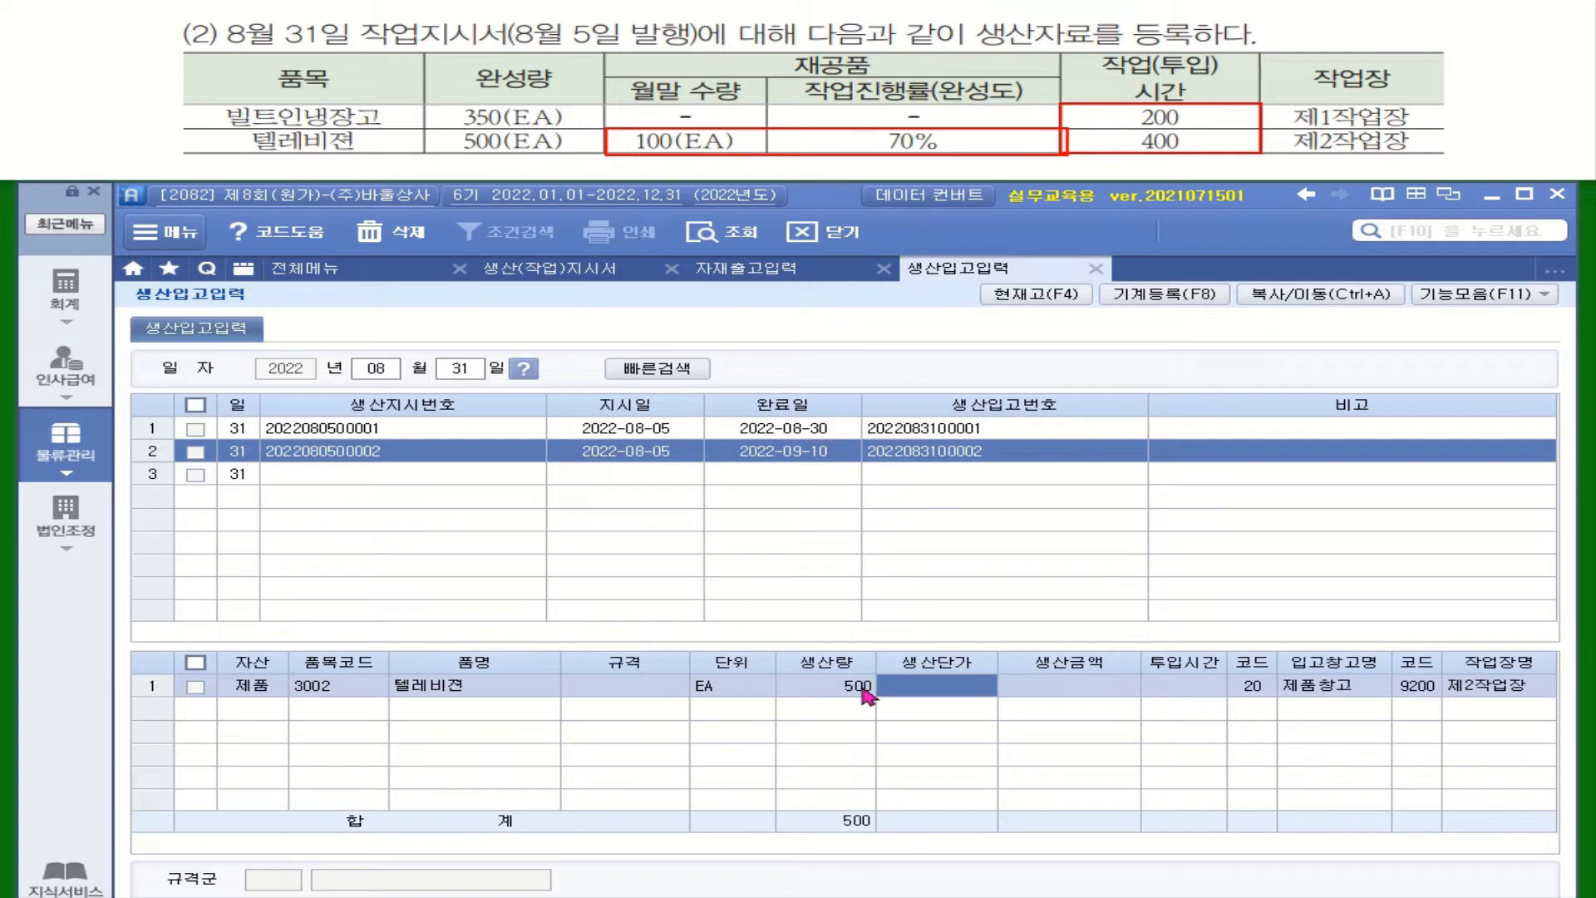
left_click(1180, 695)
type("400")
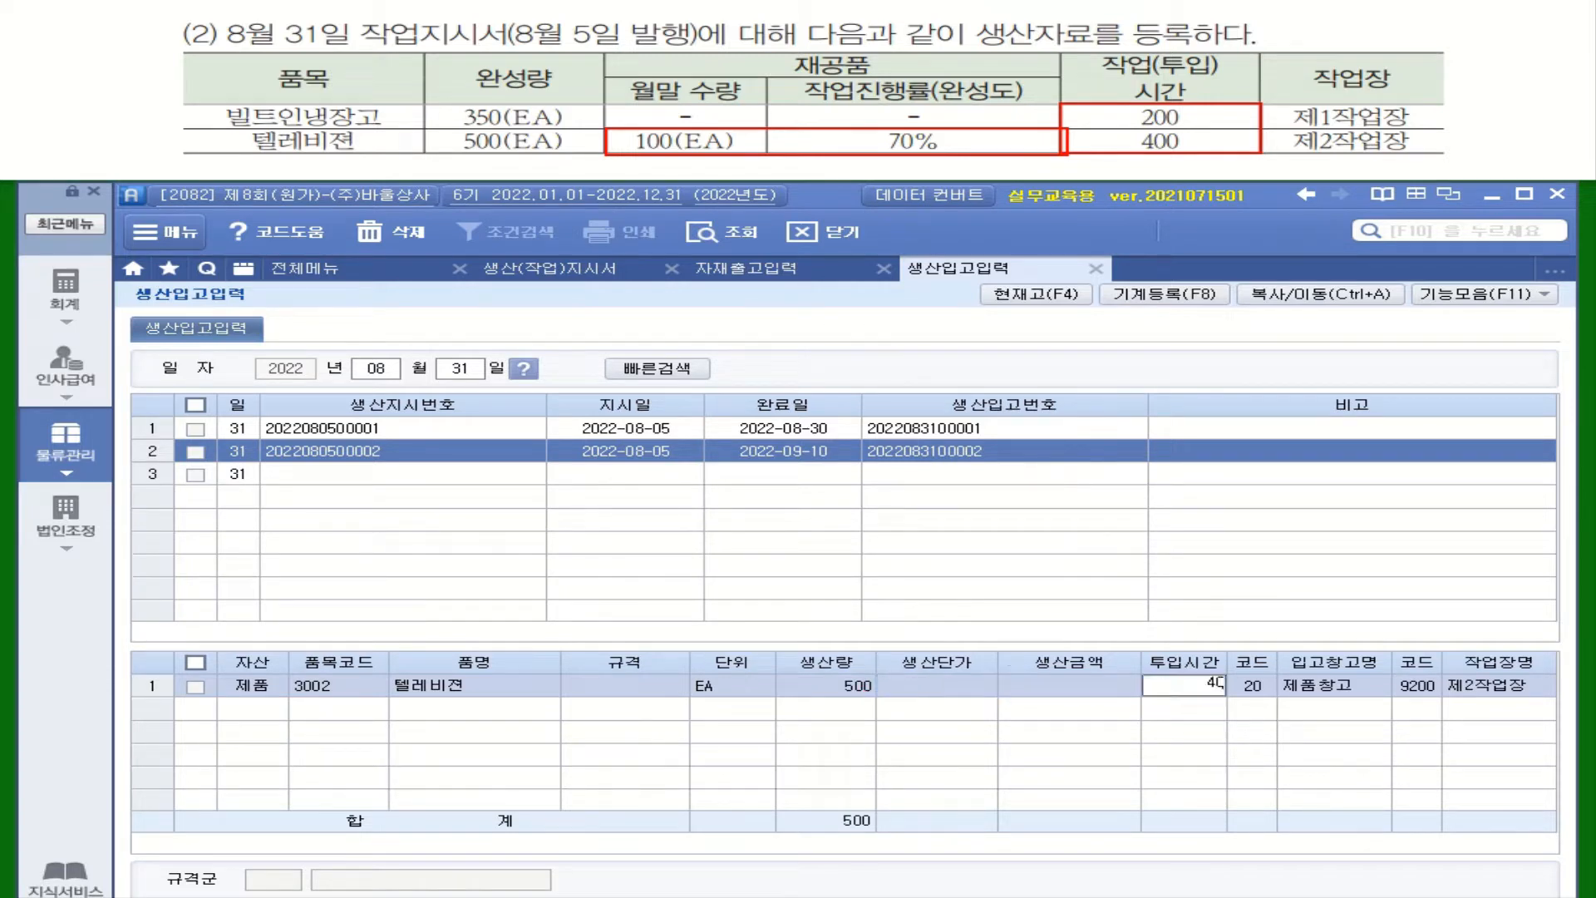
key("Return")
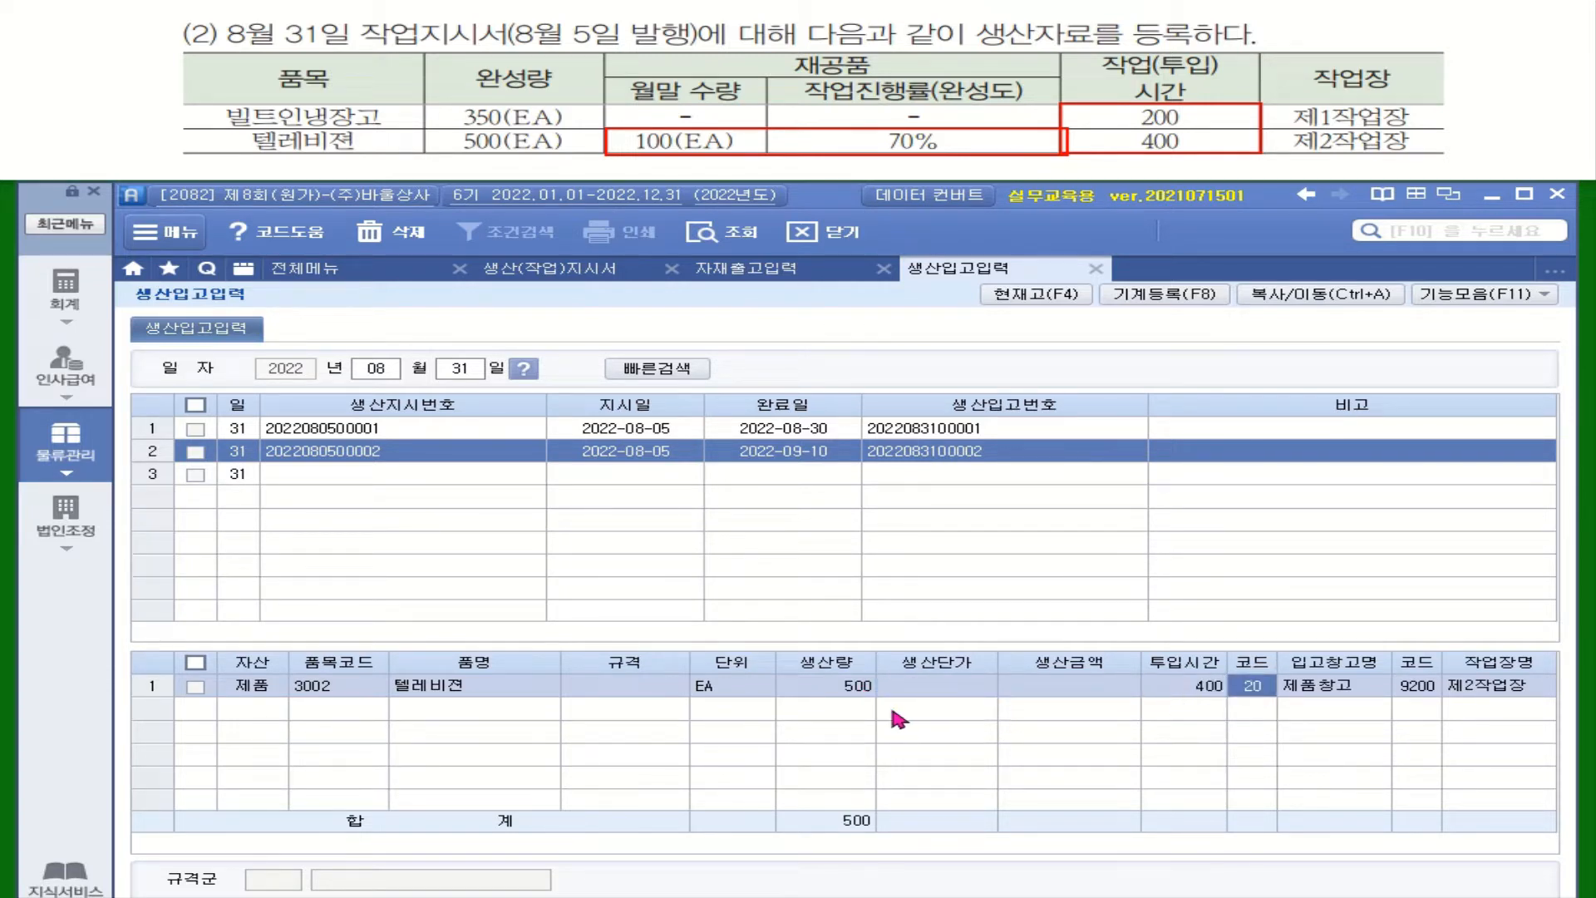
left_click(848, 697)
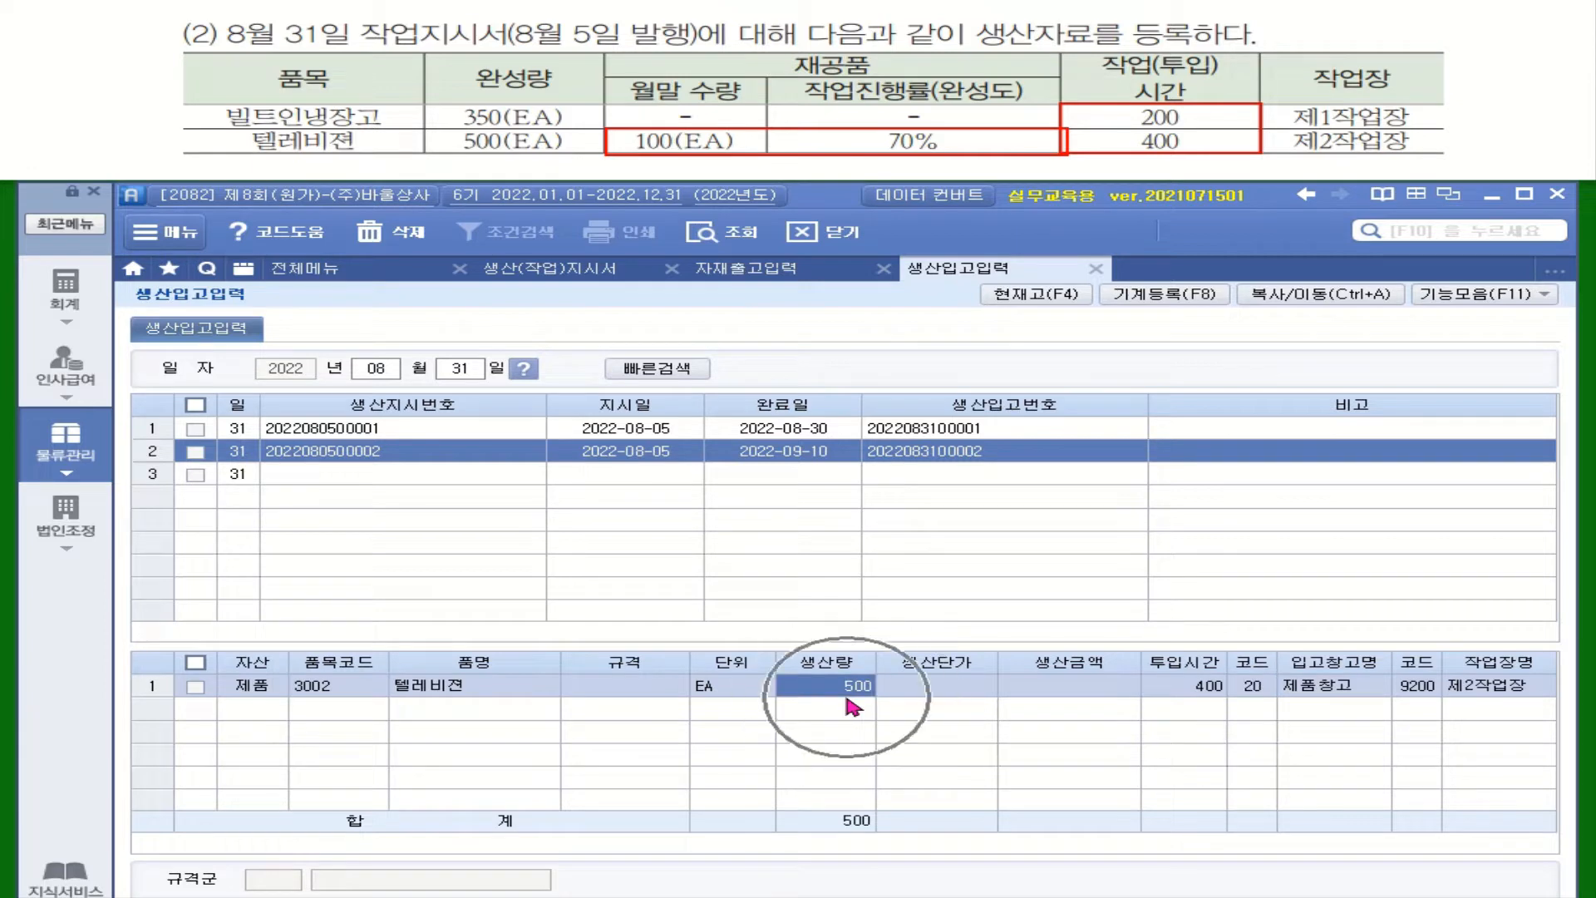
left_click(1202, 702)
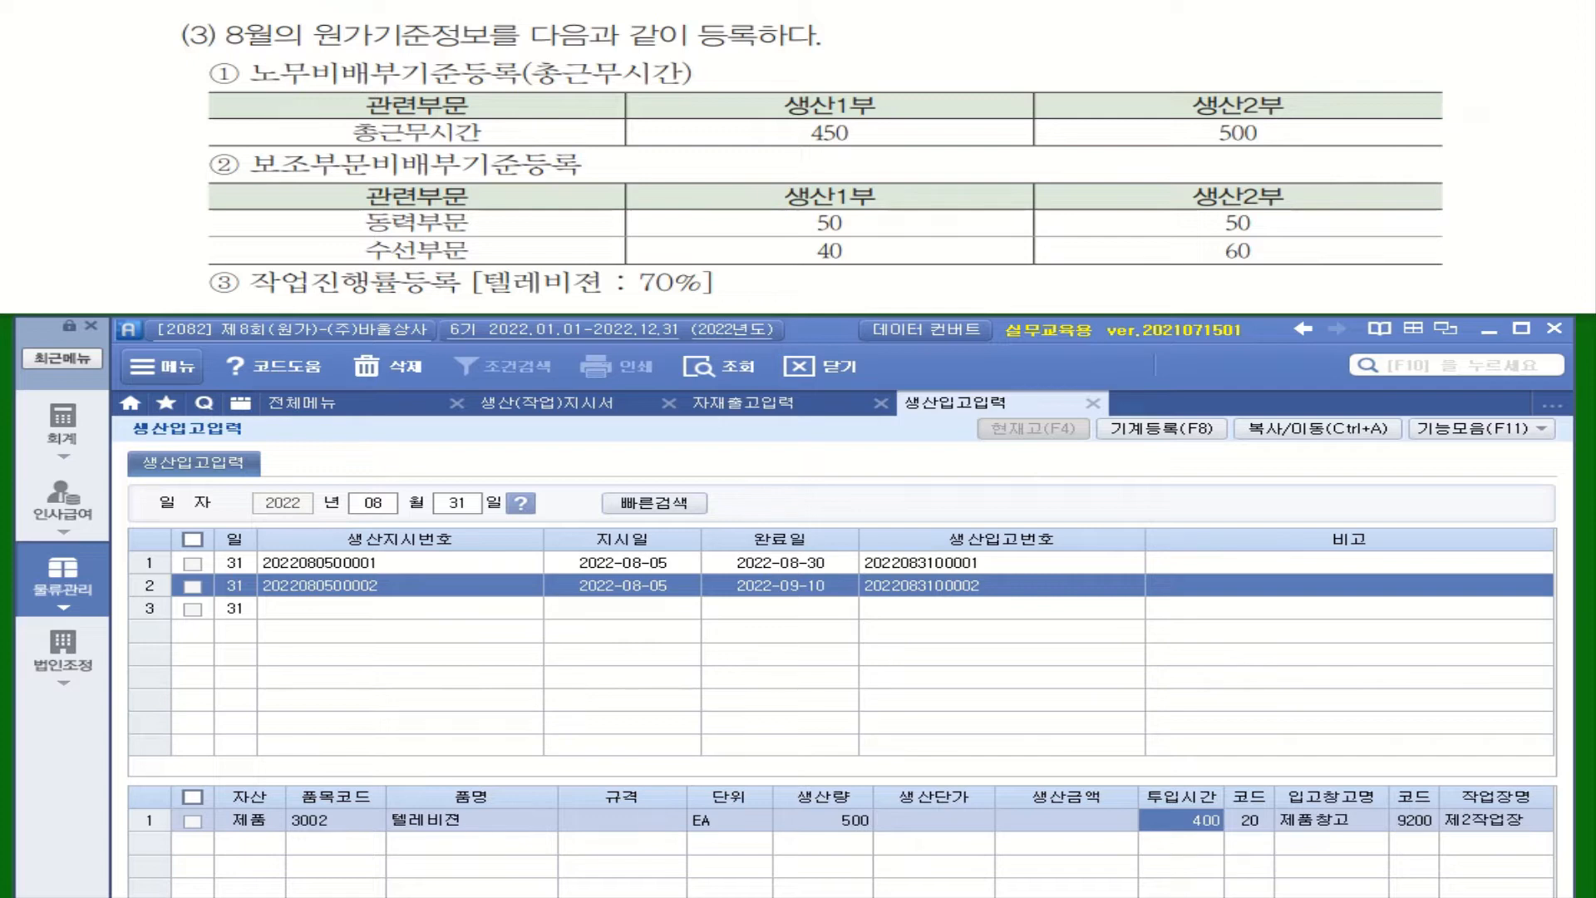
Step: Open the allocation basis registration (배부기준등록) and generate the labor cost allocation data for August 2022
left_click(324, 406)
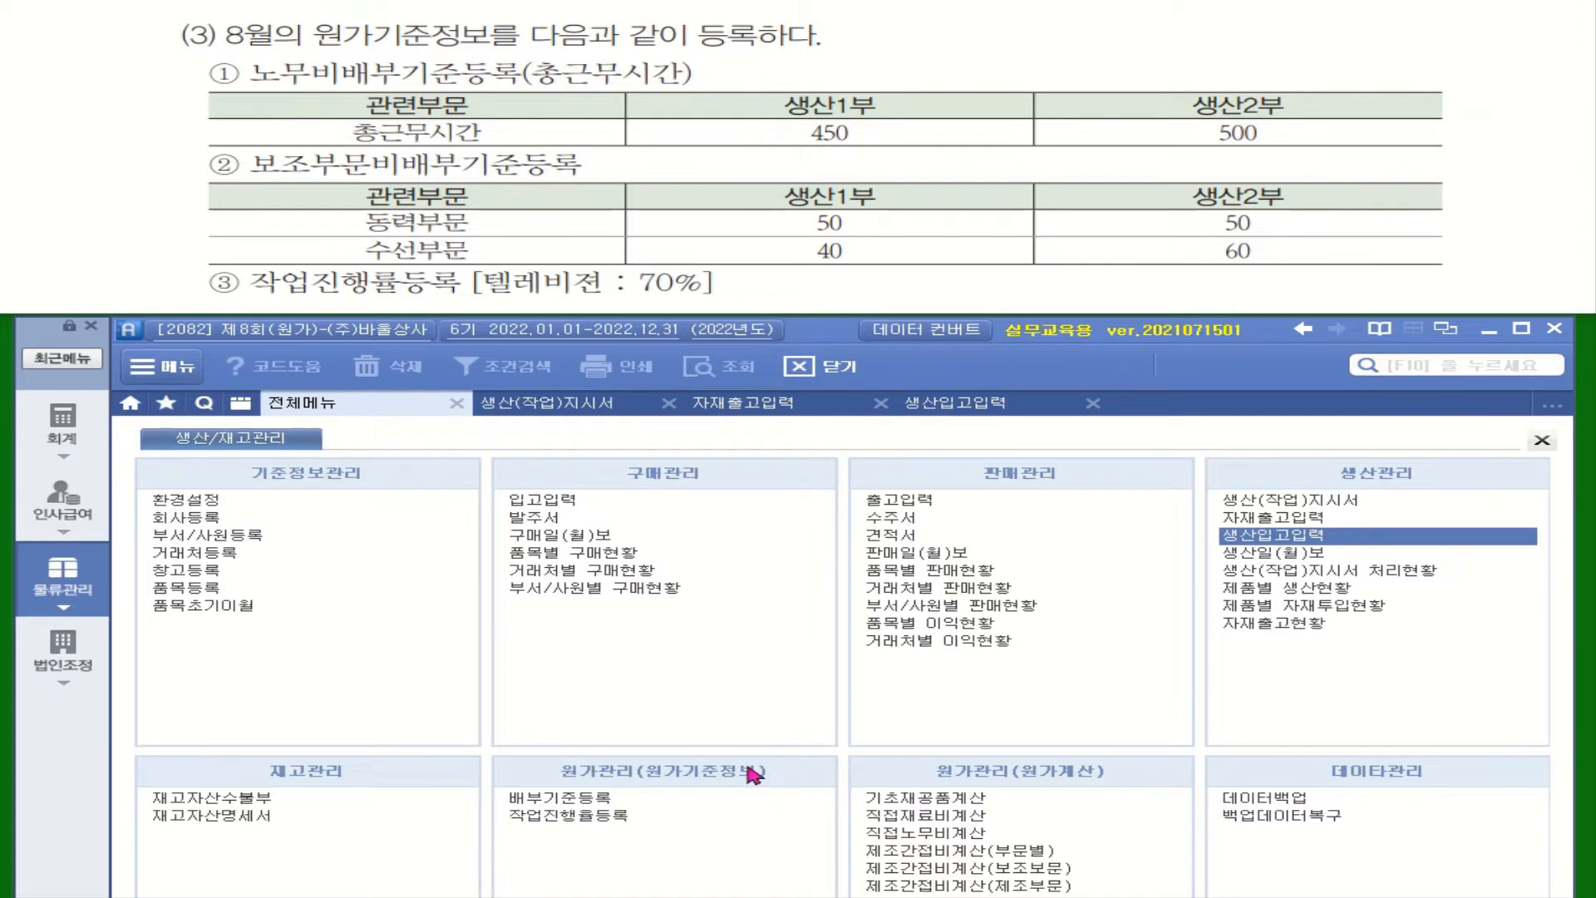
left_click(585, 801)
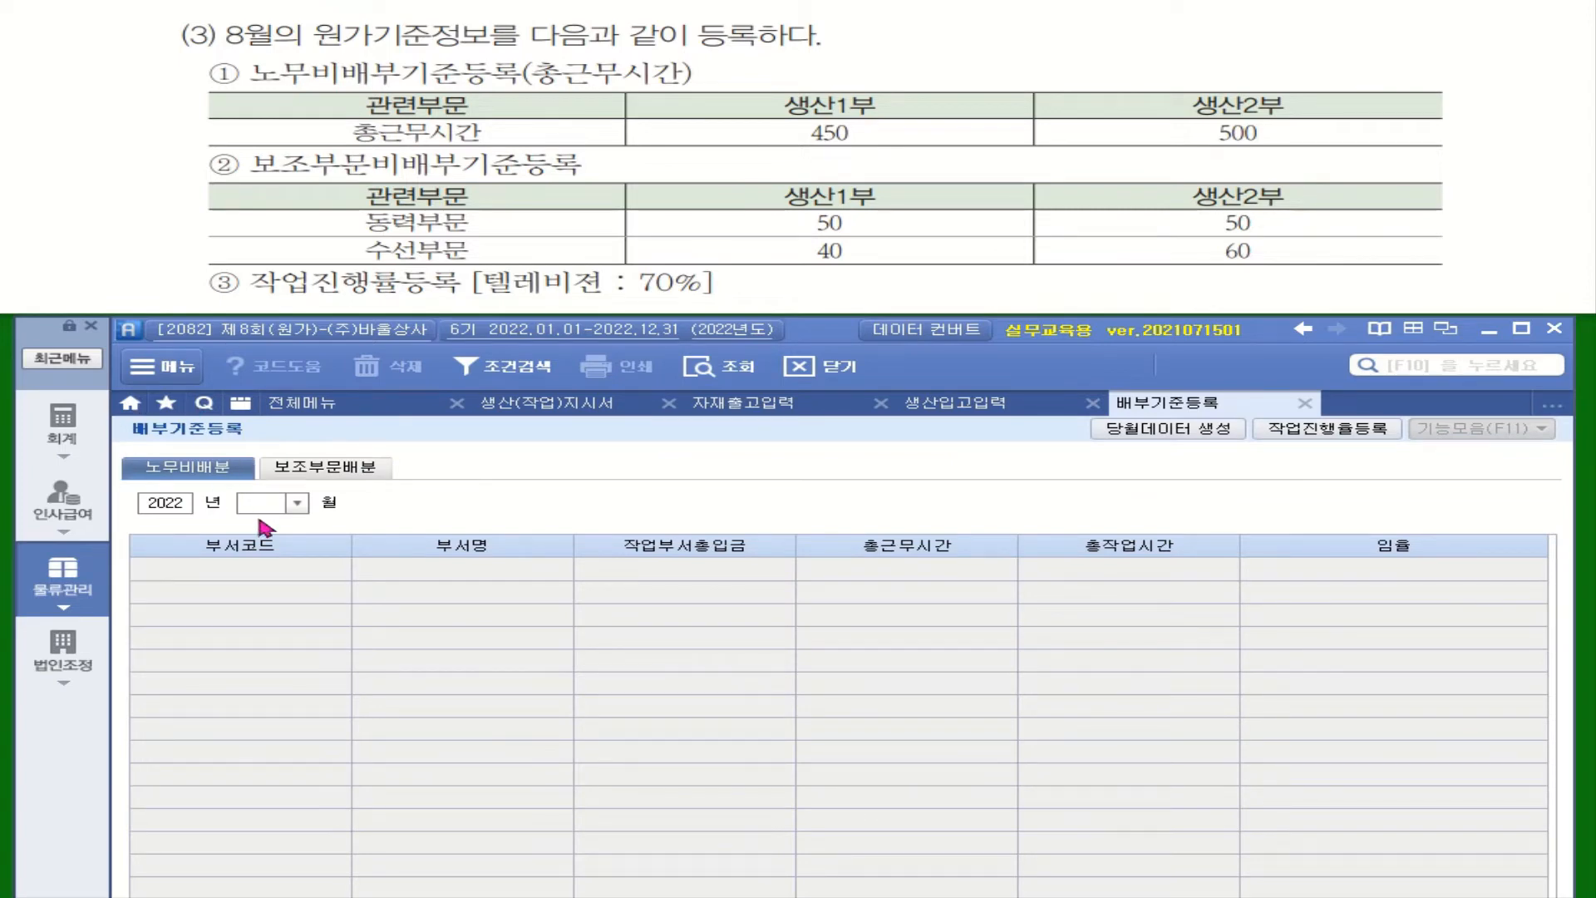
left_click(297, 503)
left_click(268, 633)
left_click(1161, 431)
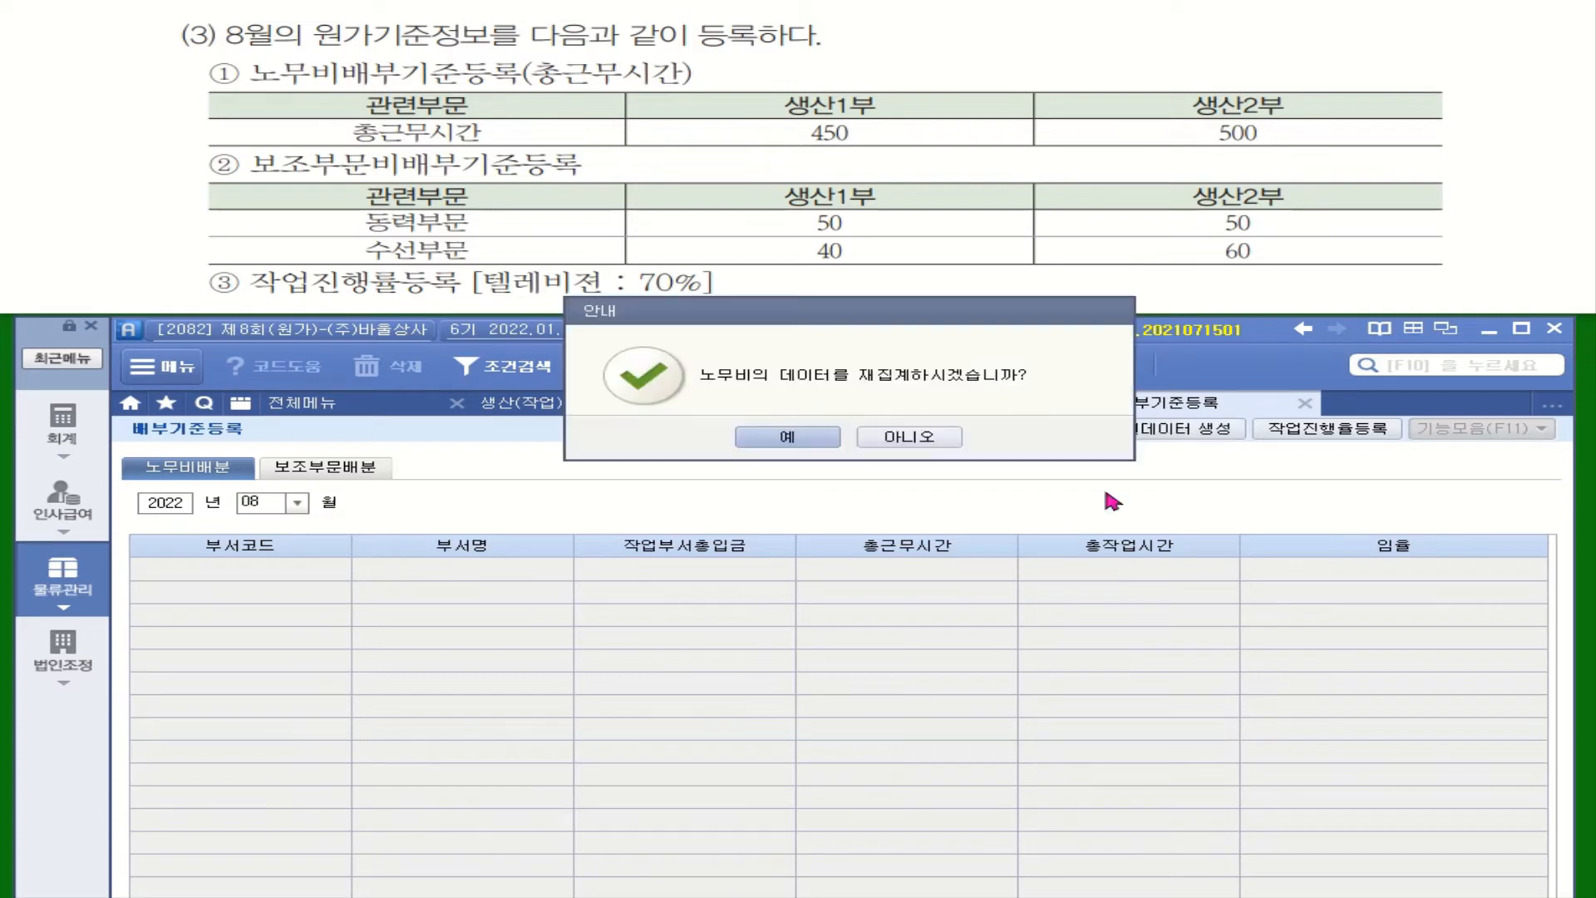
left_click(788, 437)
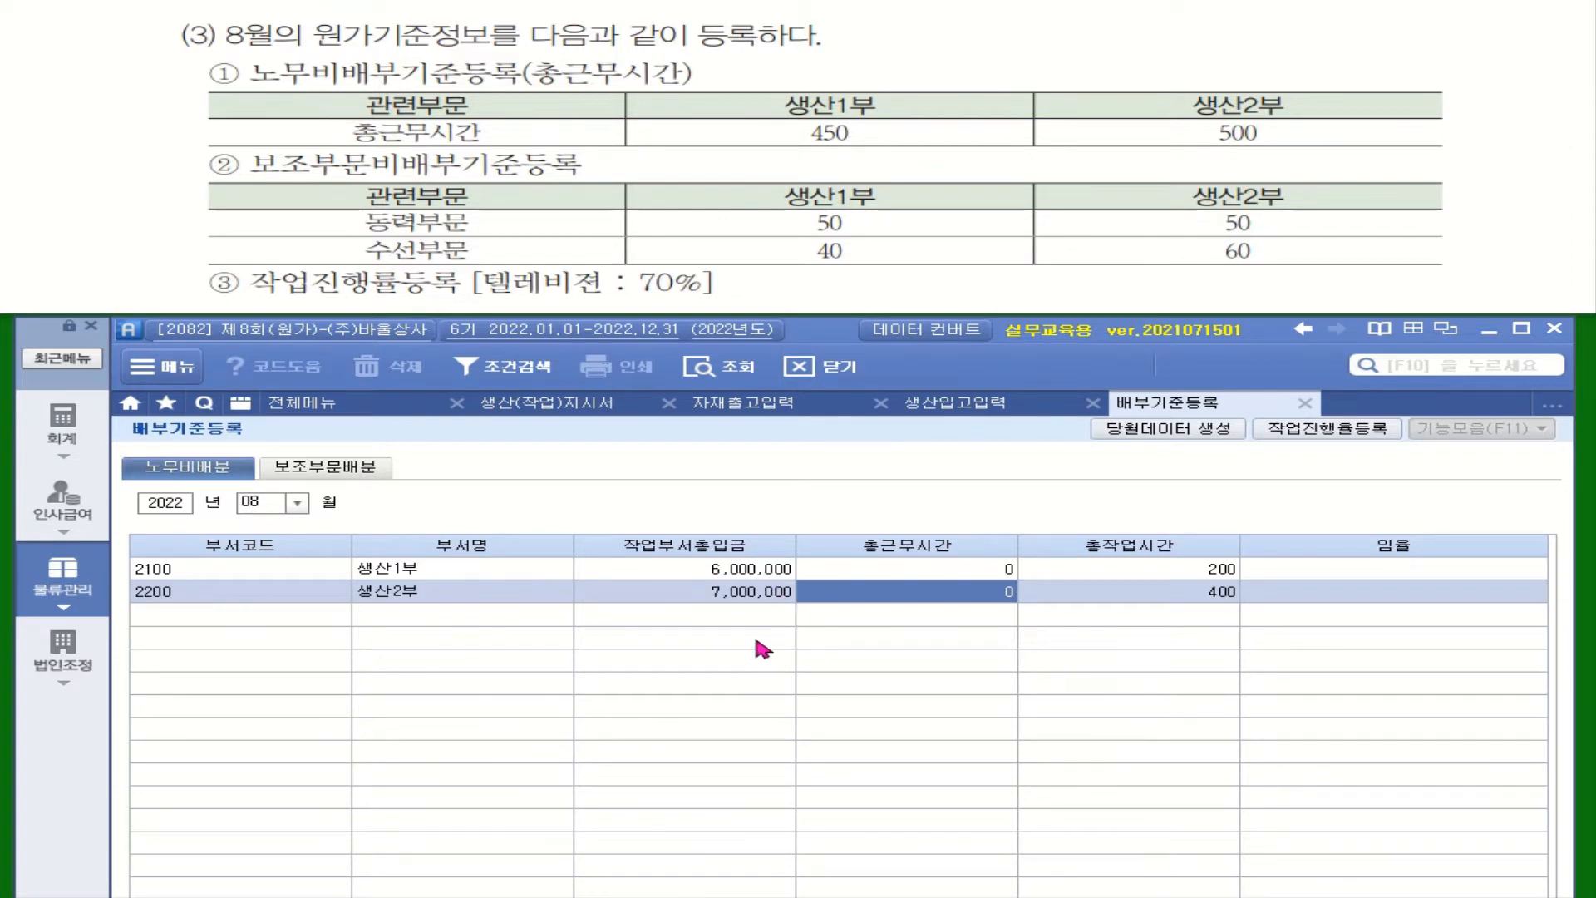
Step: Set the total working hours (총근무시간) to 450 for 생산1부 and 500 for 생산2부 in the labor cost allocation
left_click_drag(519, 55, 724, 86)
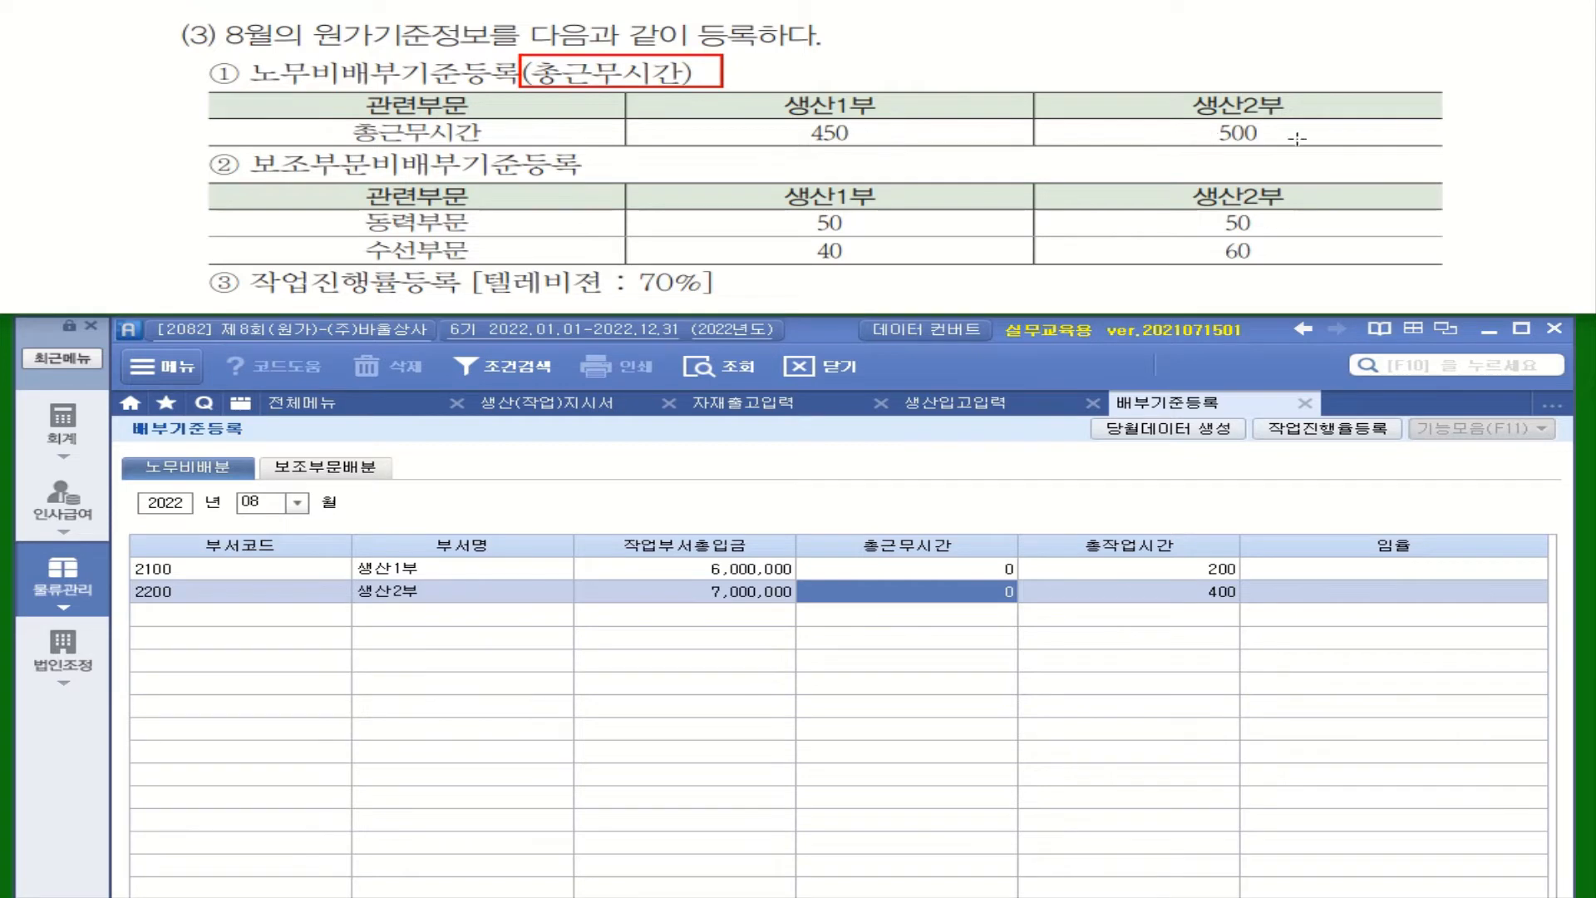
left_click(944, 571)
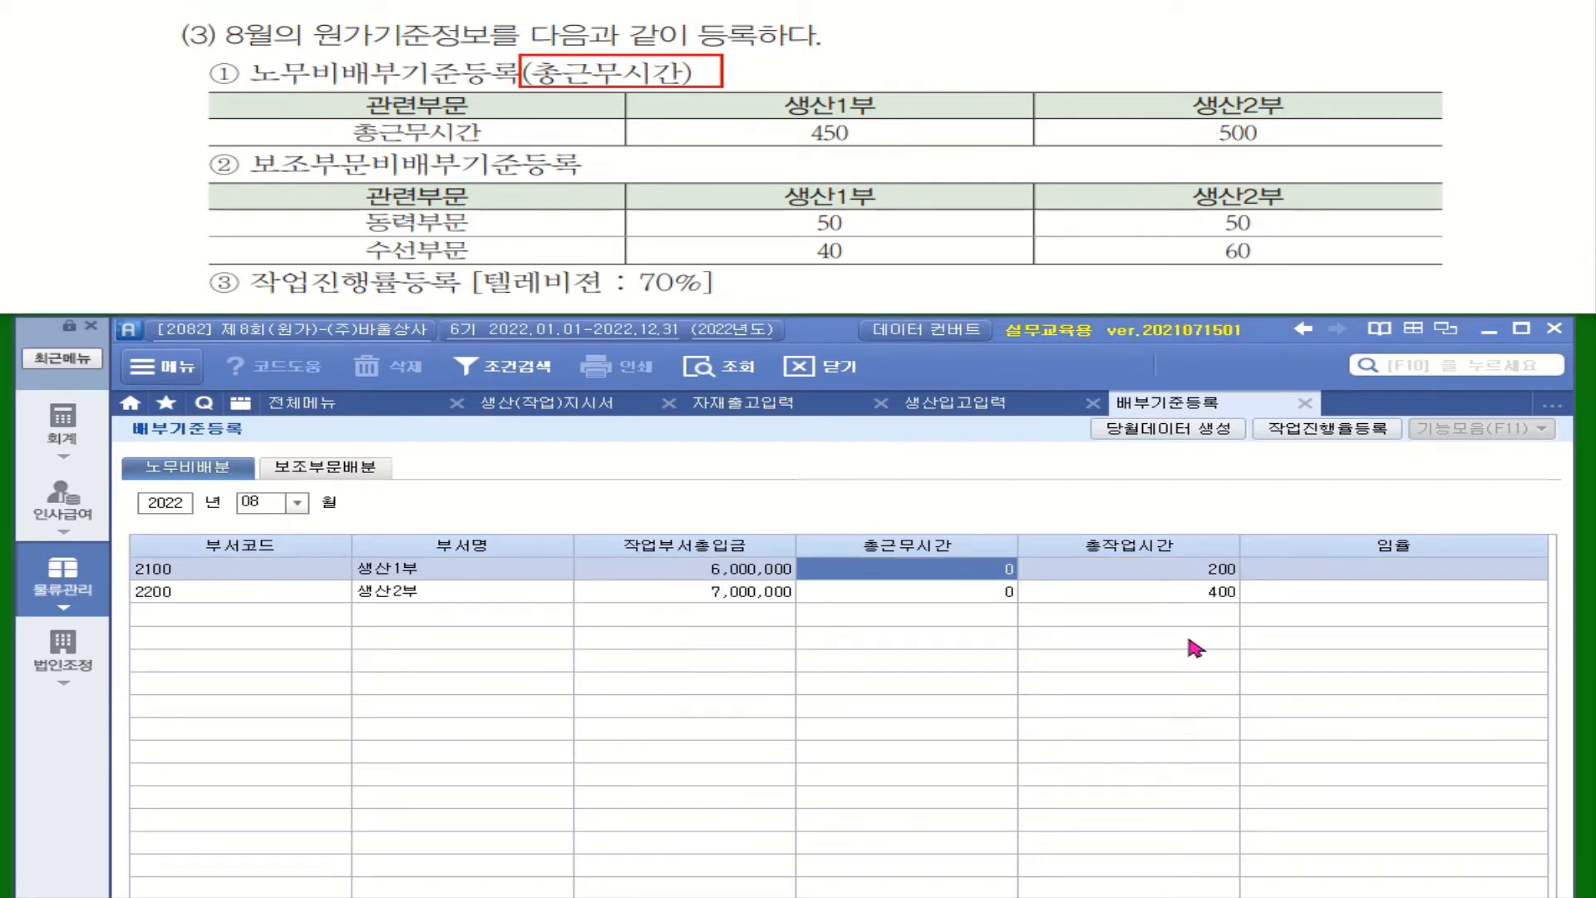
type("450")
key("Return")
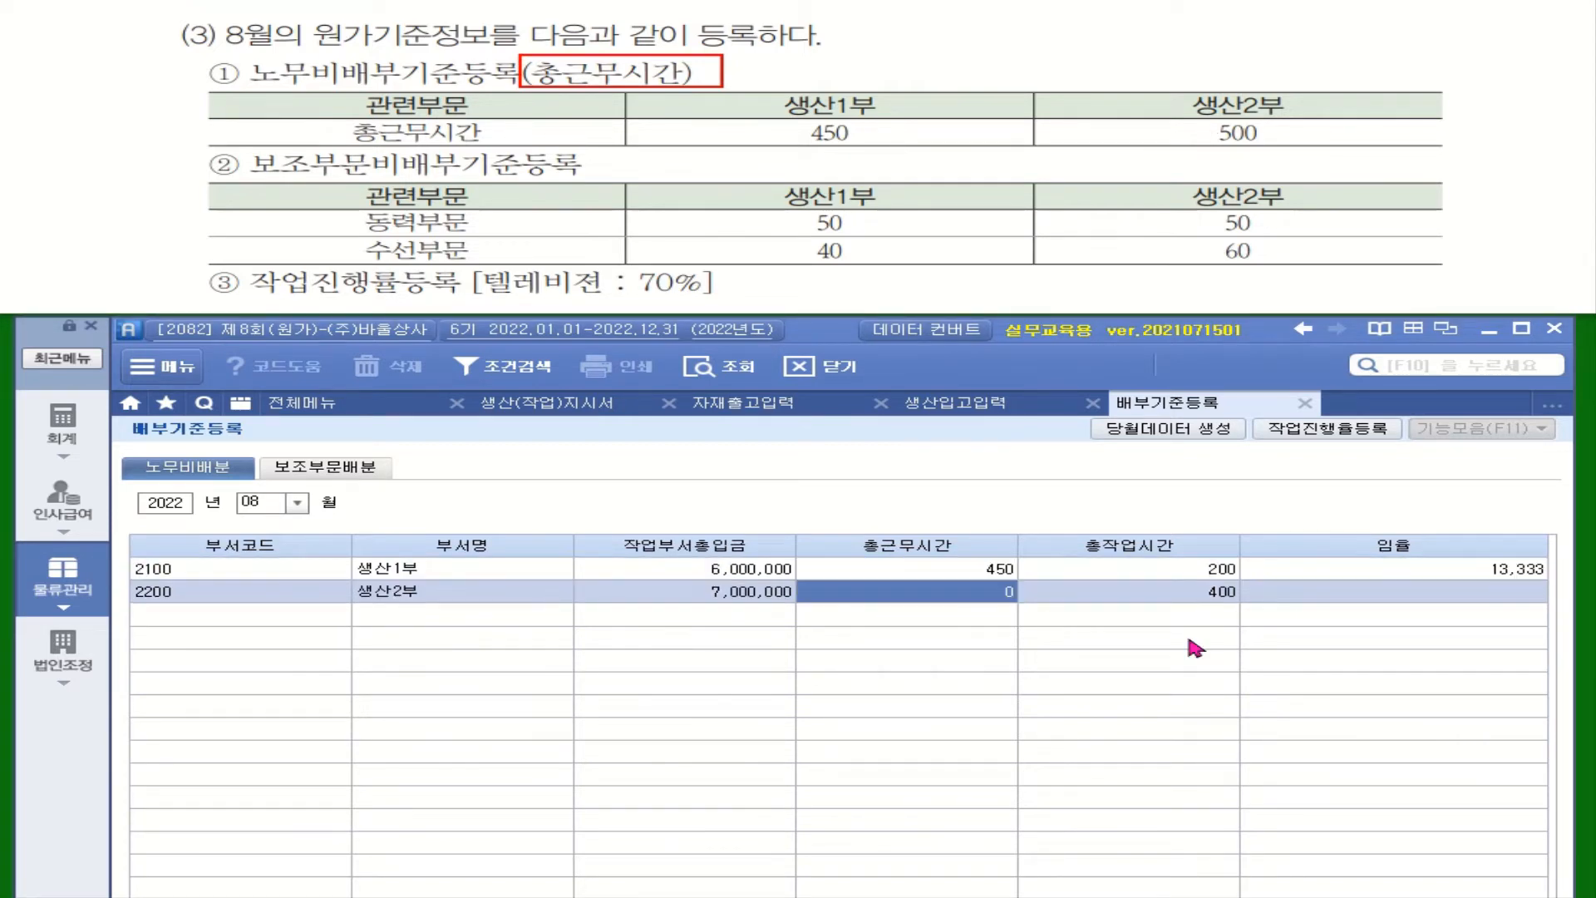
type("500")
key("Return")
Step: Import the auxiliary departments' data into the auxiliary department allocation (보조부문배분)
left_click(337, 470)
left_click(1168, 428)
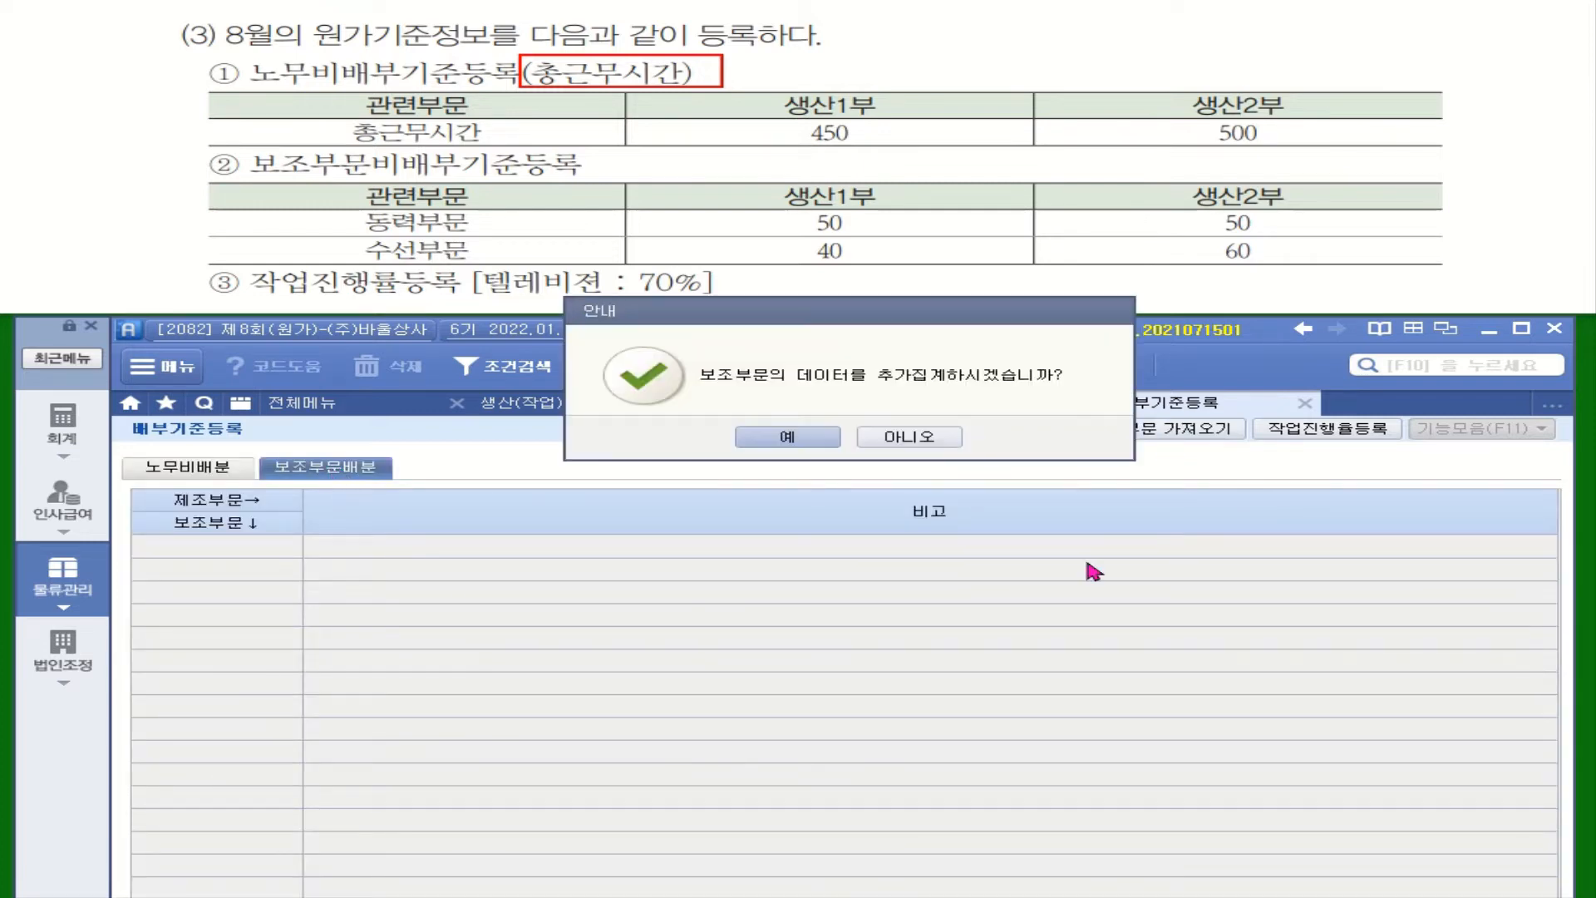
left_click(787, 437)
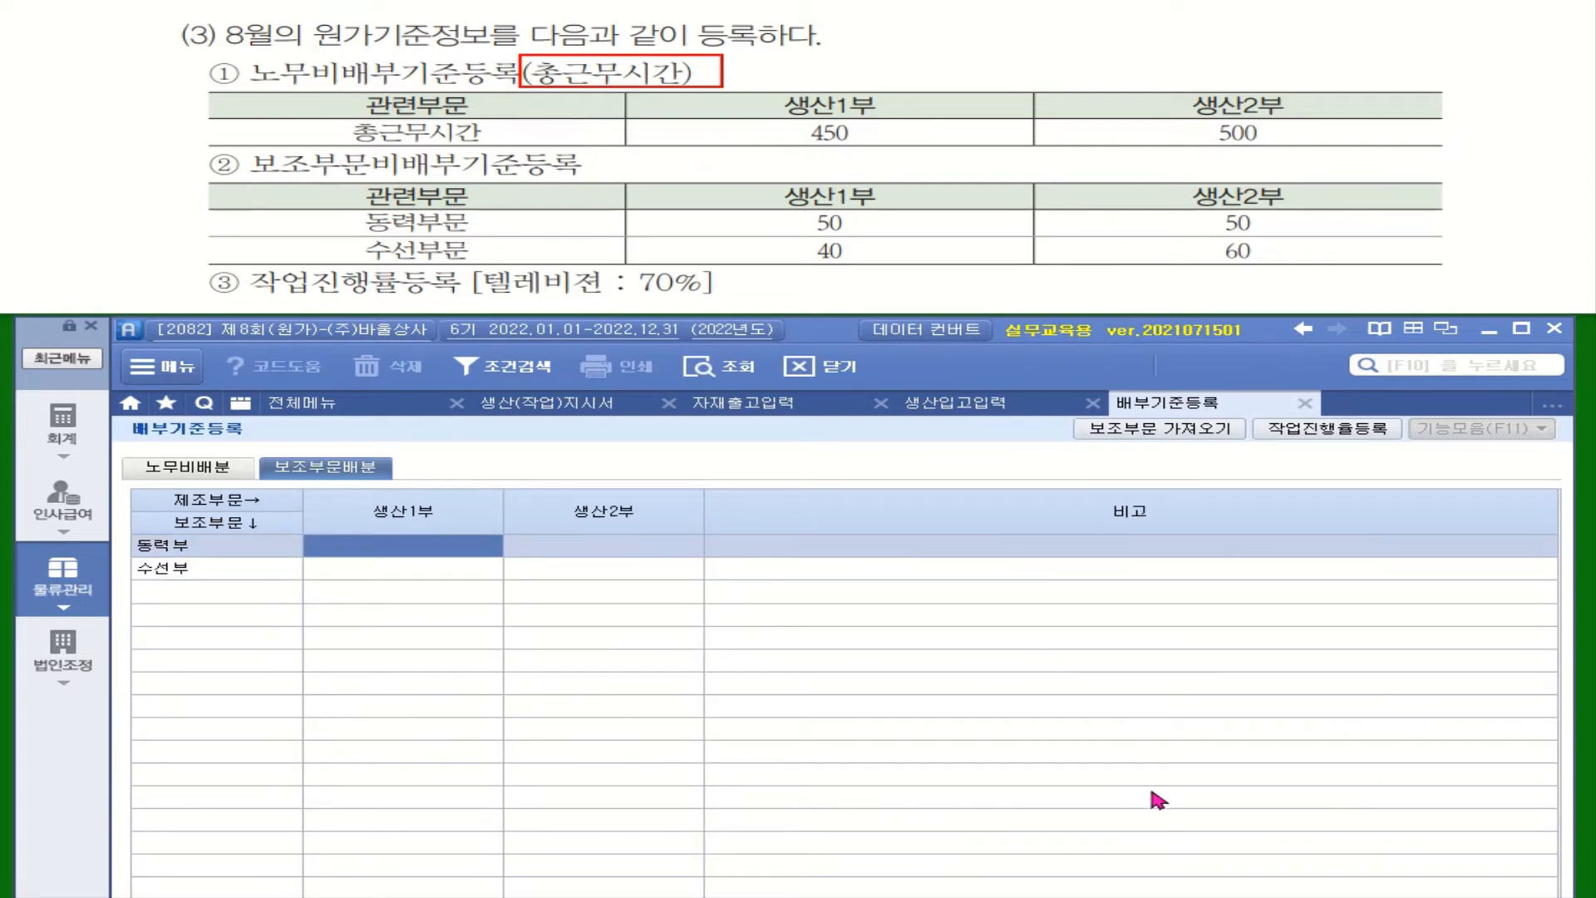
Step: Enter the allocation ratios for 생산1부 and 생산2부: 50 and 50 for 동력부, 40 and 60 for 수선부
type("50")
key("Return")
type("50")
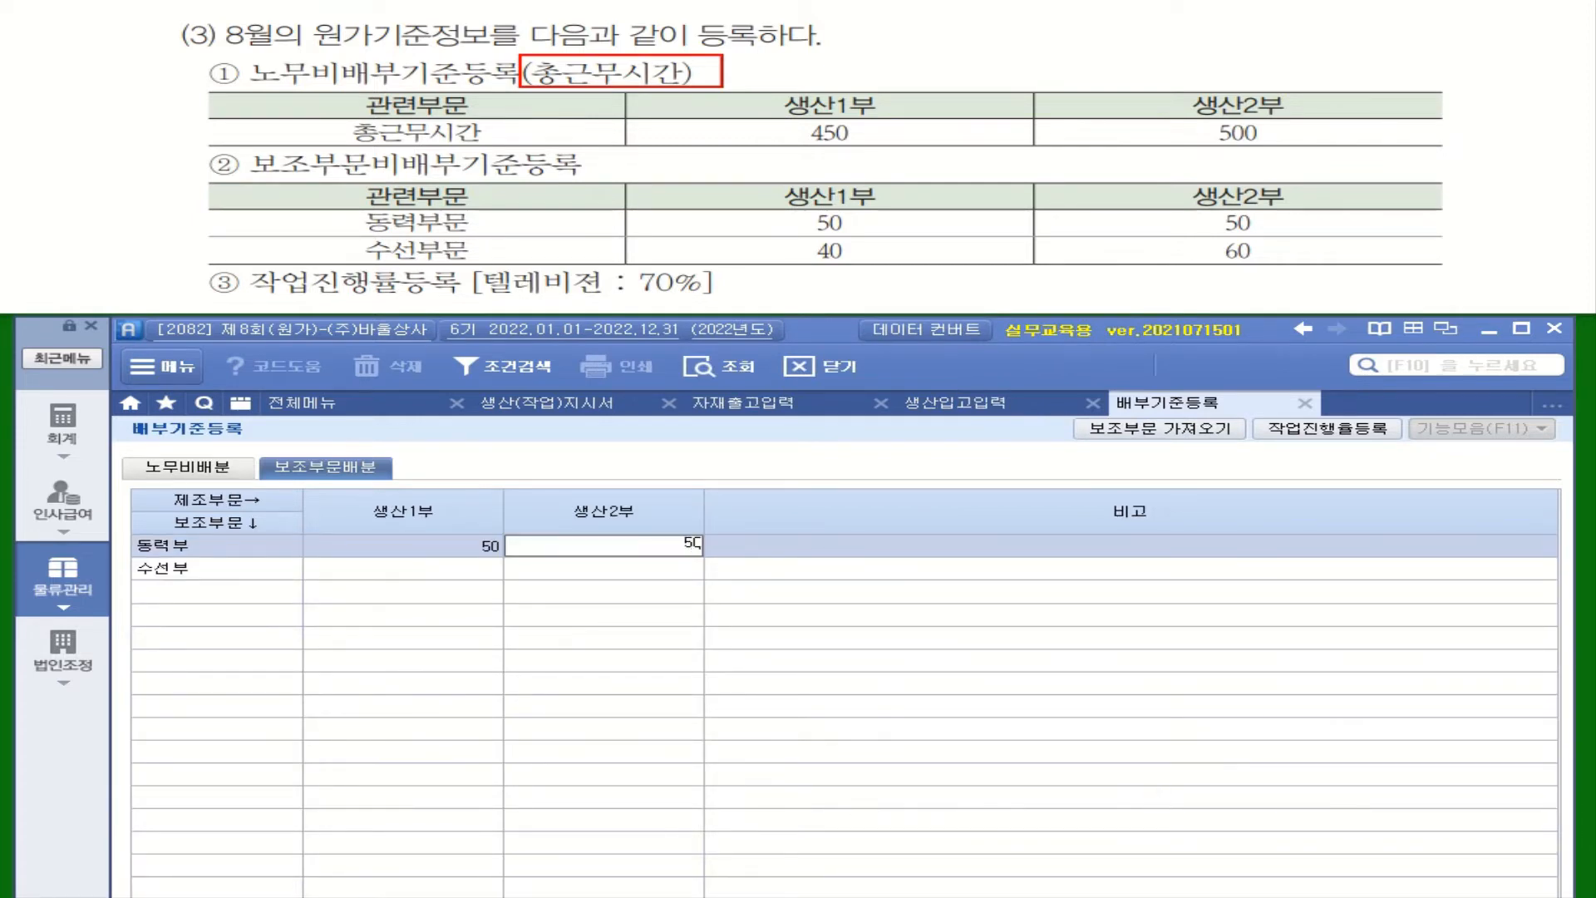
key("Return")
left_click(463, 571)
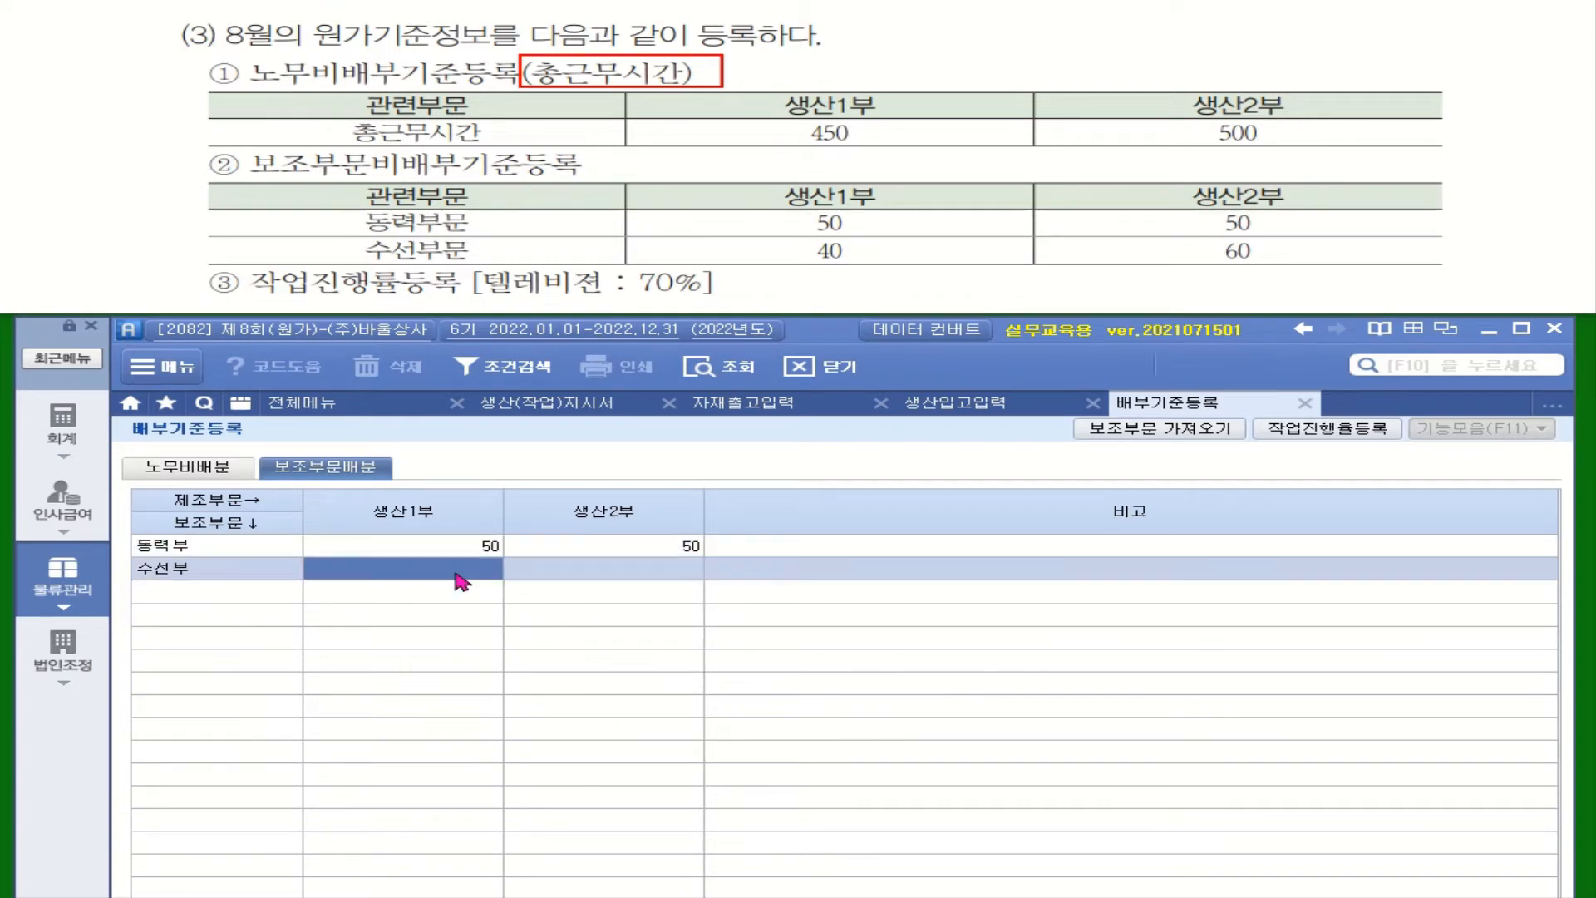
type("40")
key("Return")
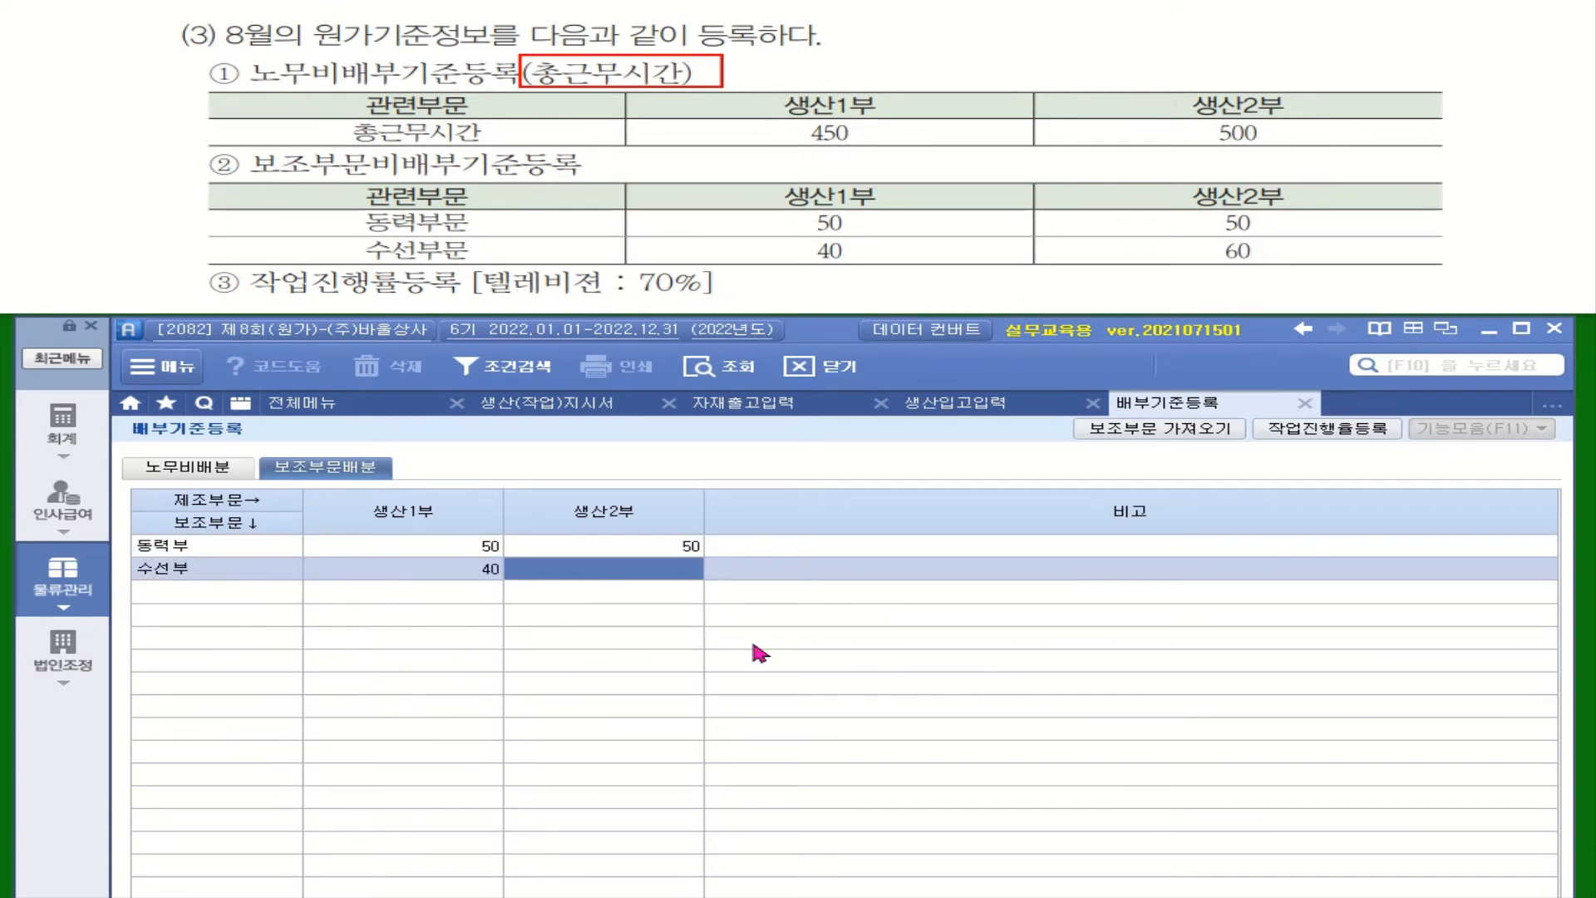
type("60")
key("Return")
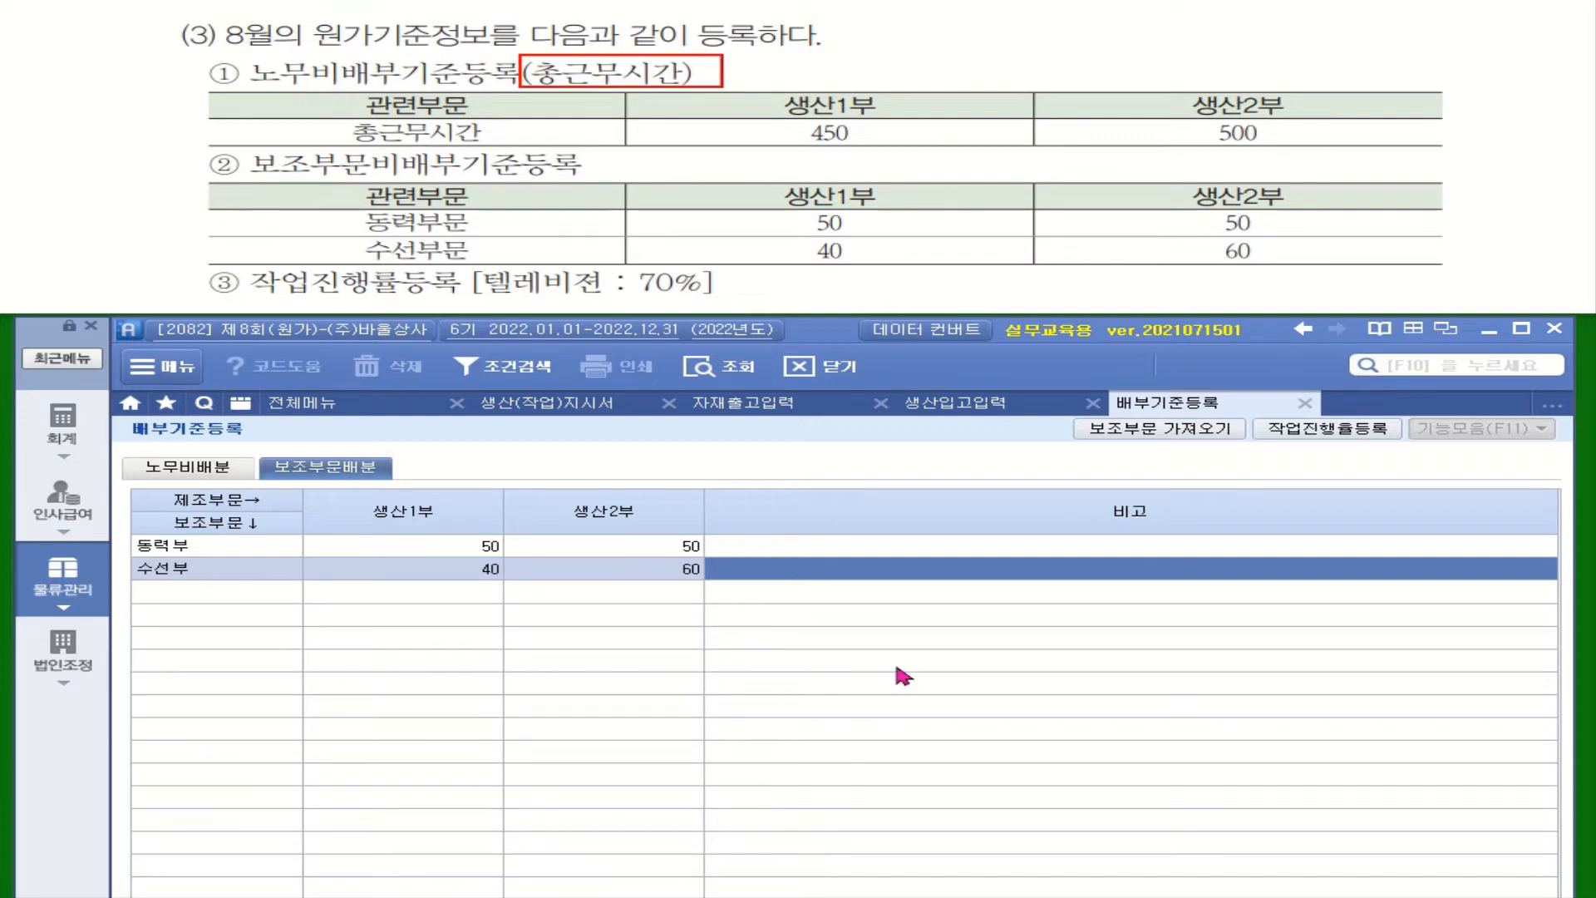
Step: Register a progress rate (진행률) of 70 for the 텔레비젼 work order in the August work progress registration (작업진행률등록)
left_click(1346, 440)
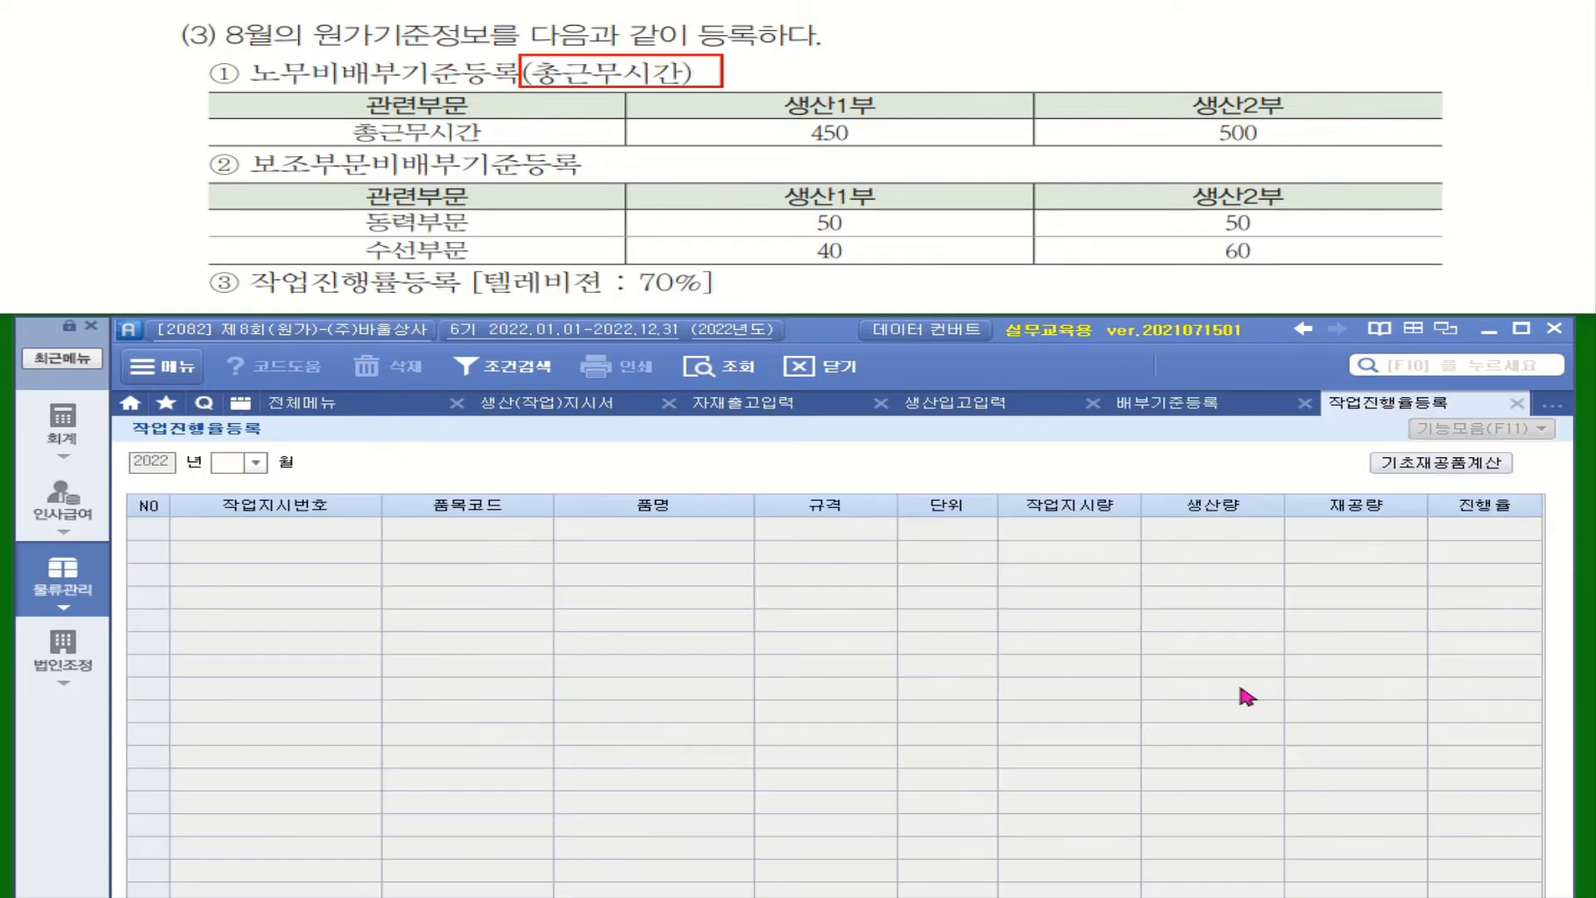
left_click(257, 464)
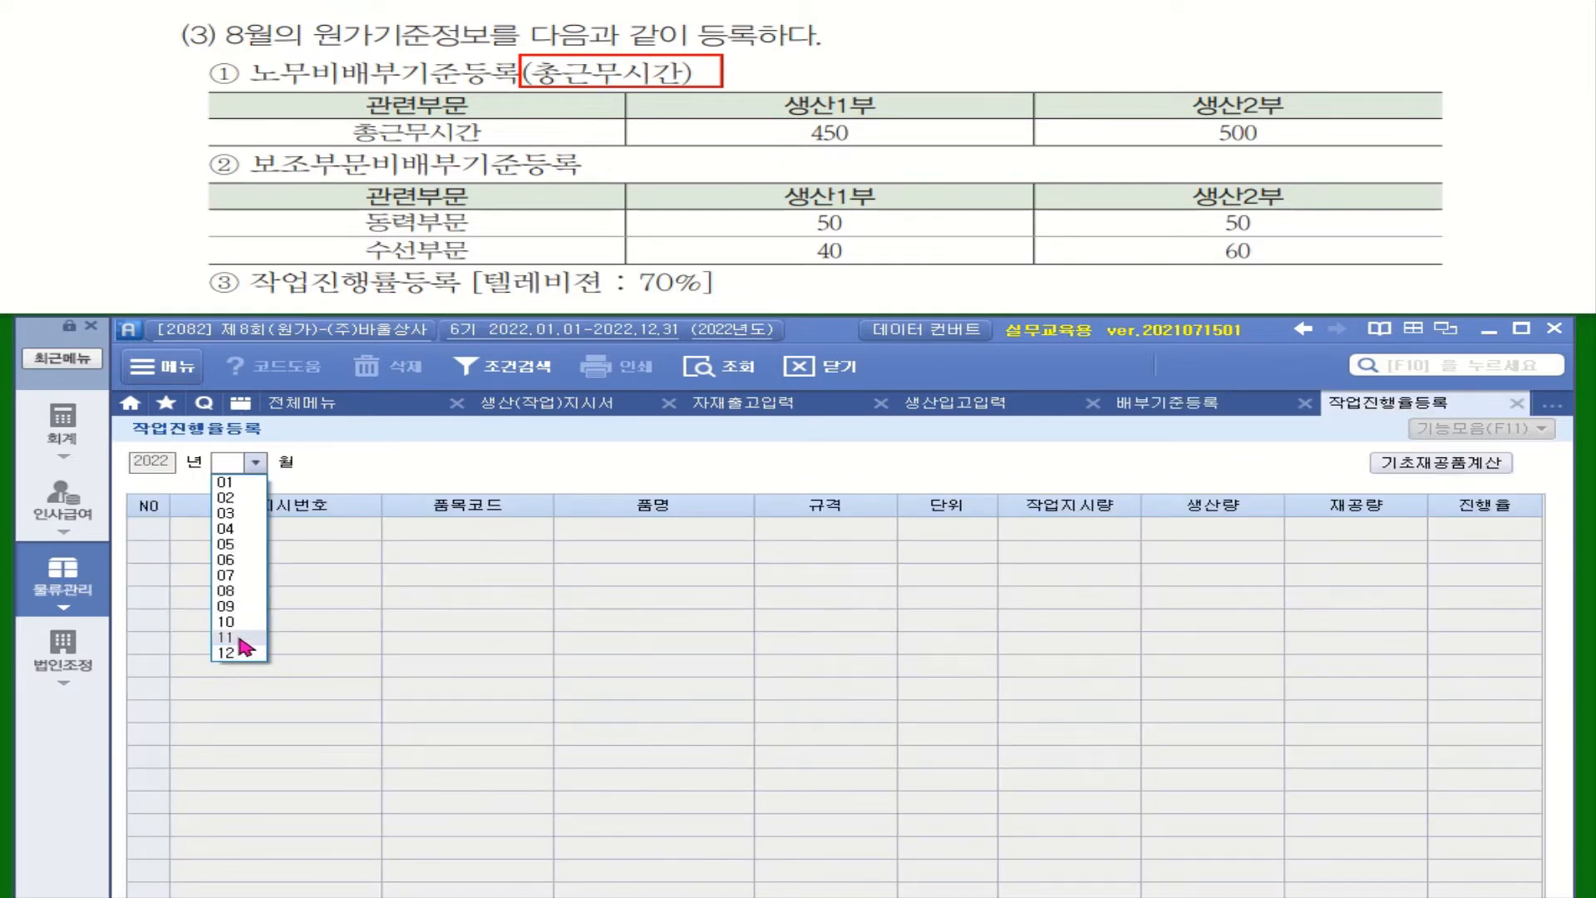
left_click(239, 601)
left_click(1496, 534)
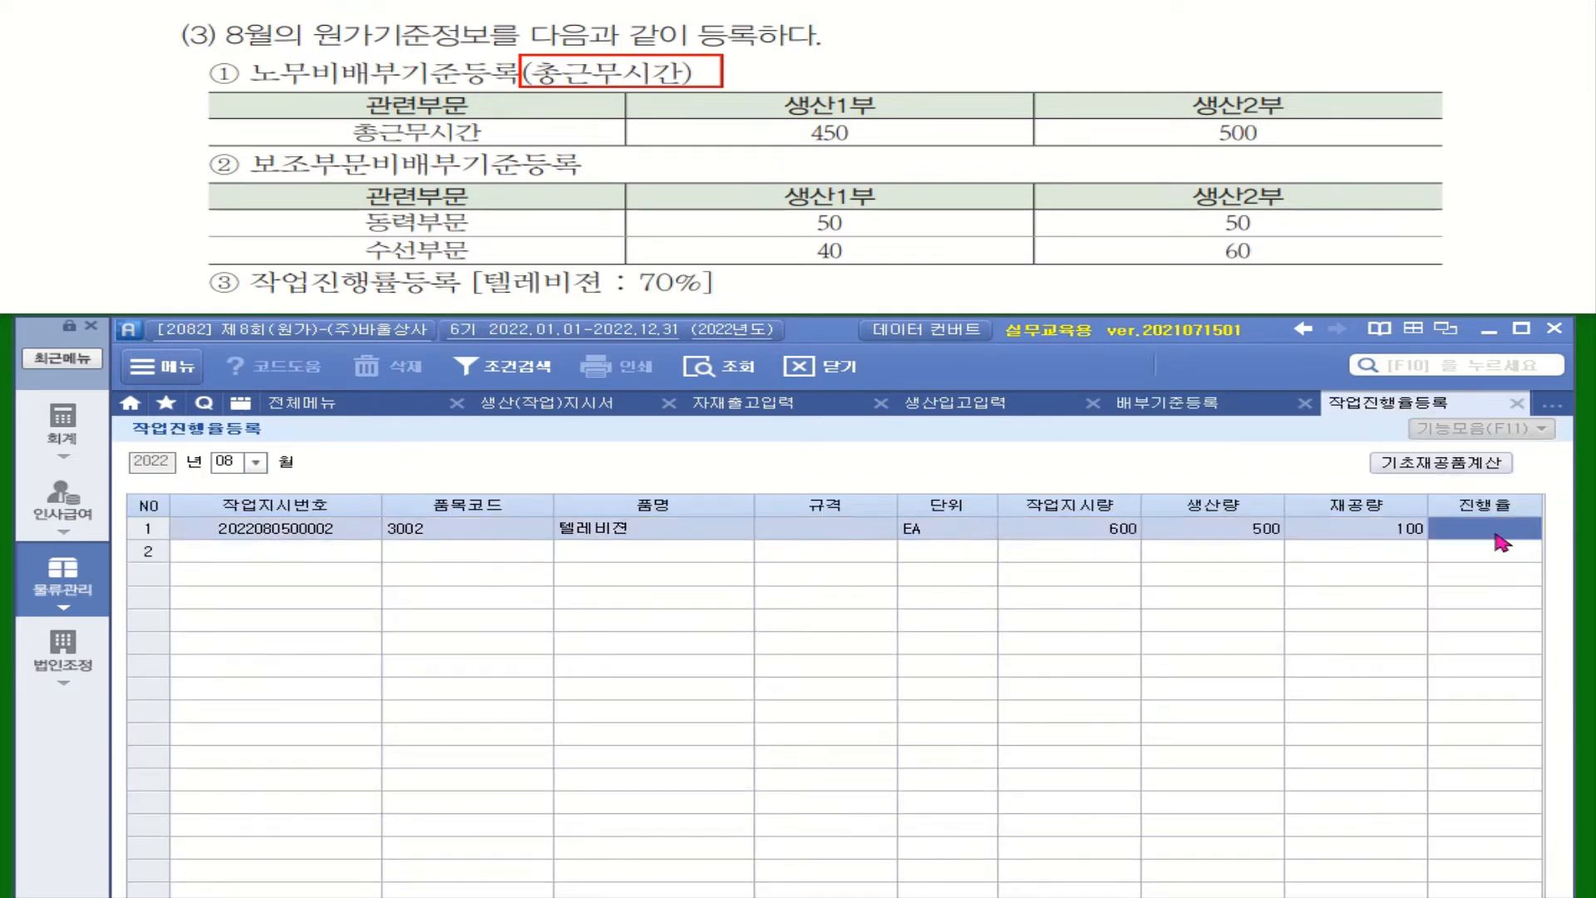
type("70")
key("Return")
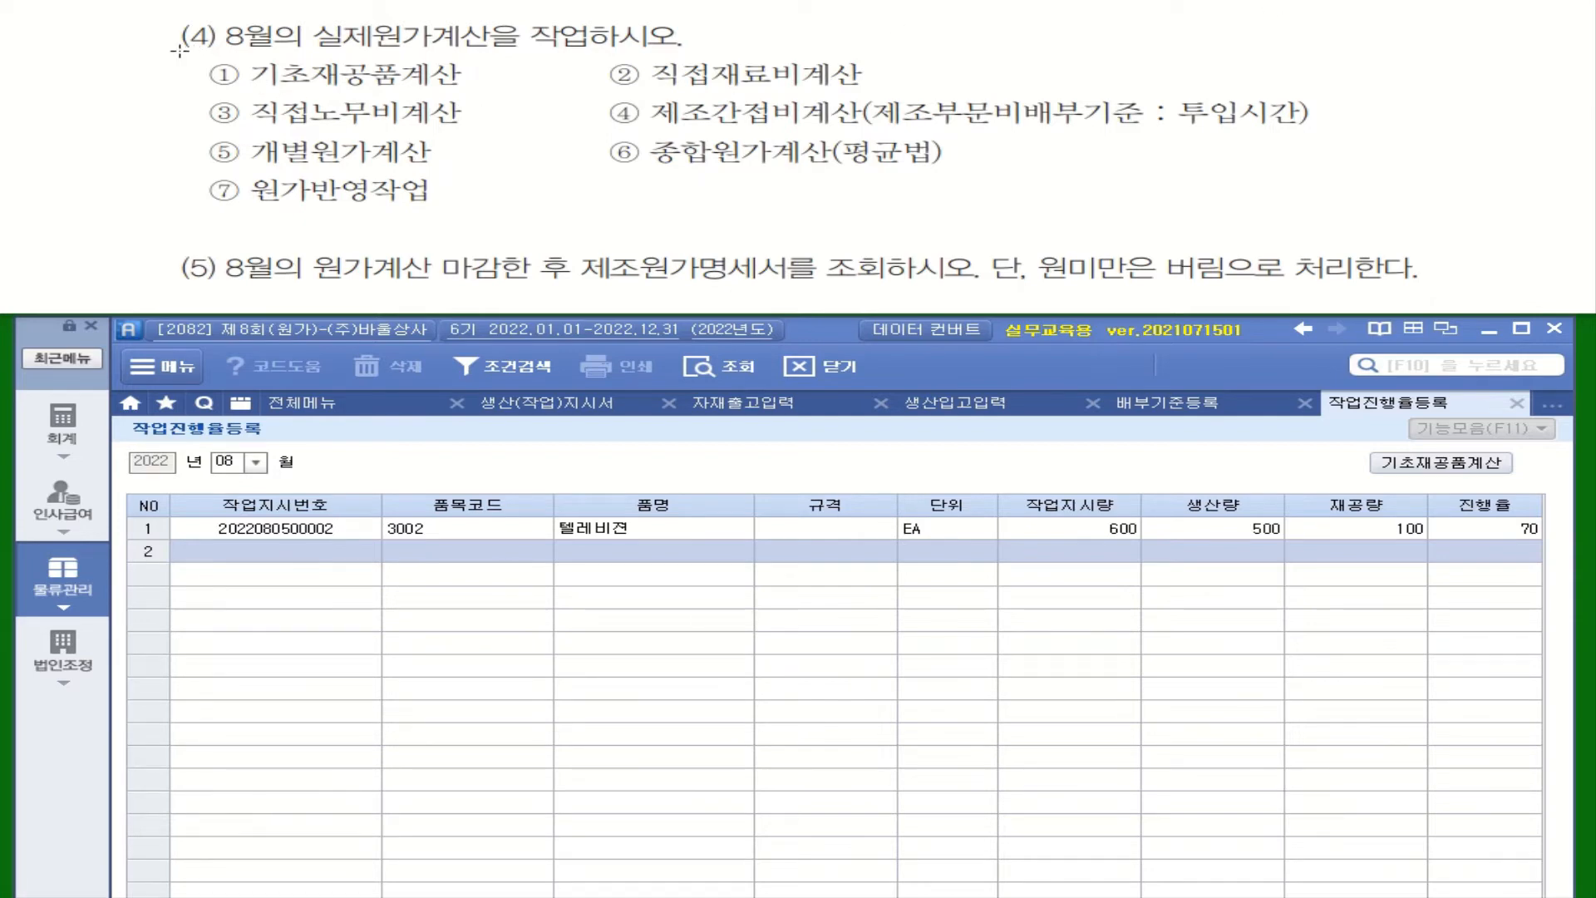
Step: Run the beginning work-in-process calculation (기초재공품계산) for August 2022
left_click_drag(165, 10, 715, 50)
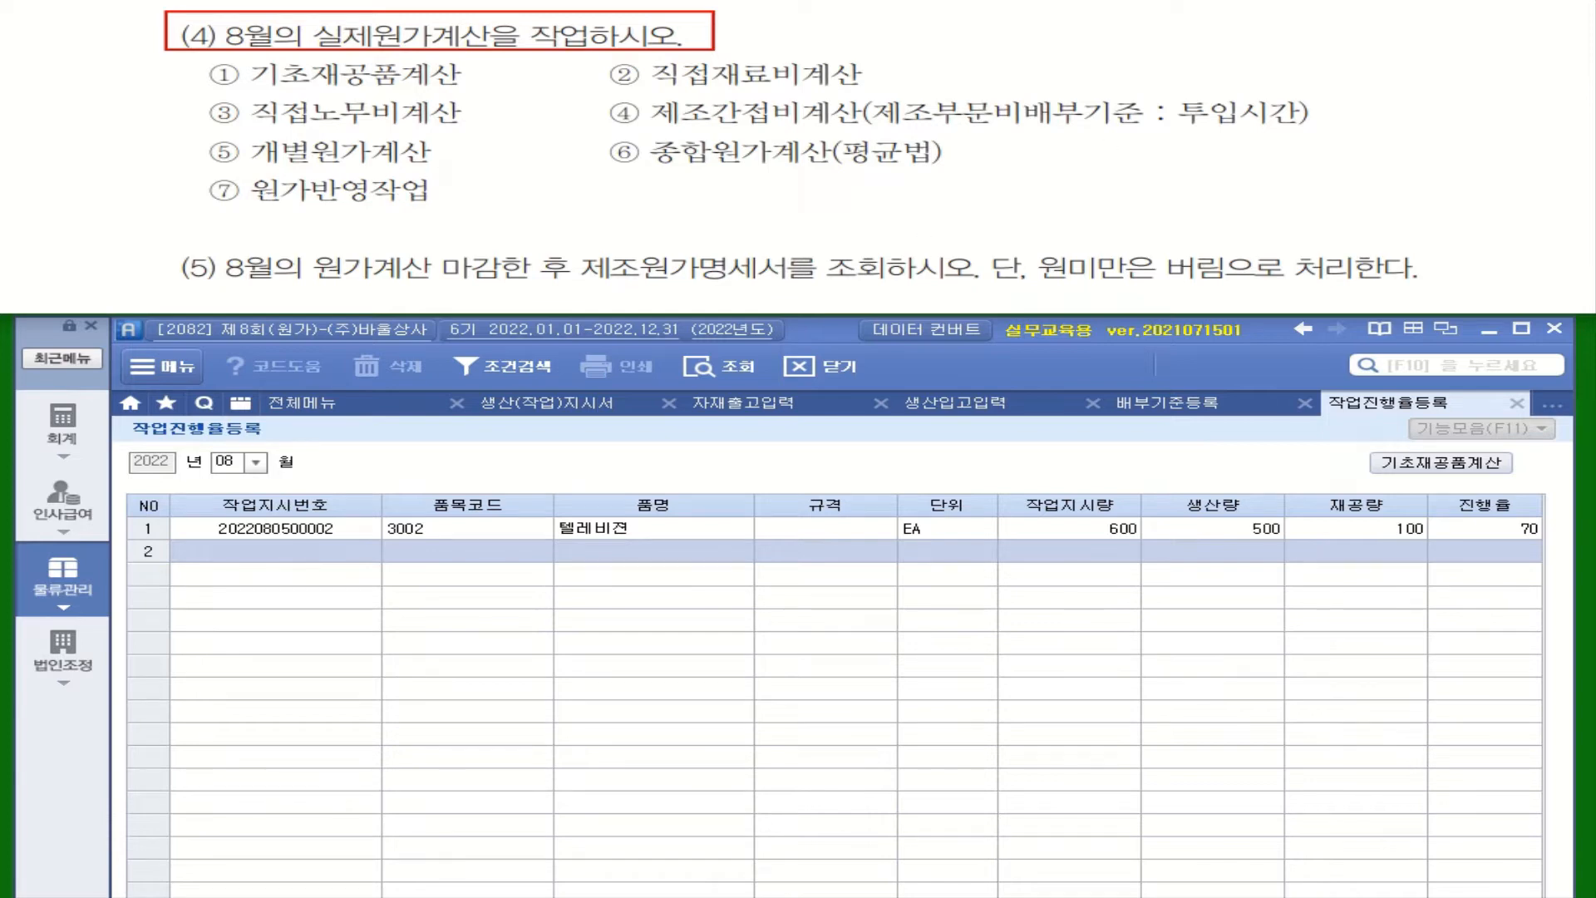
left_click(1455, 472)
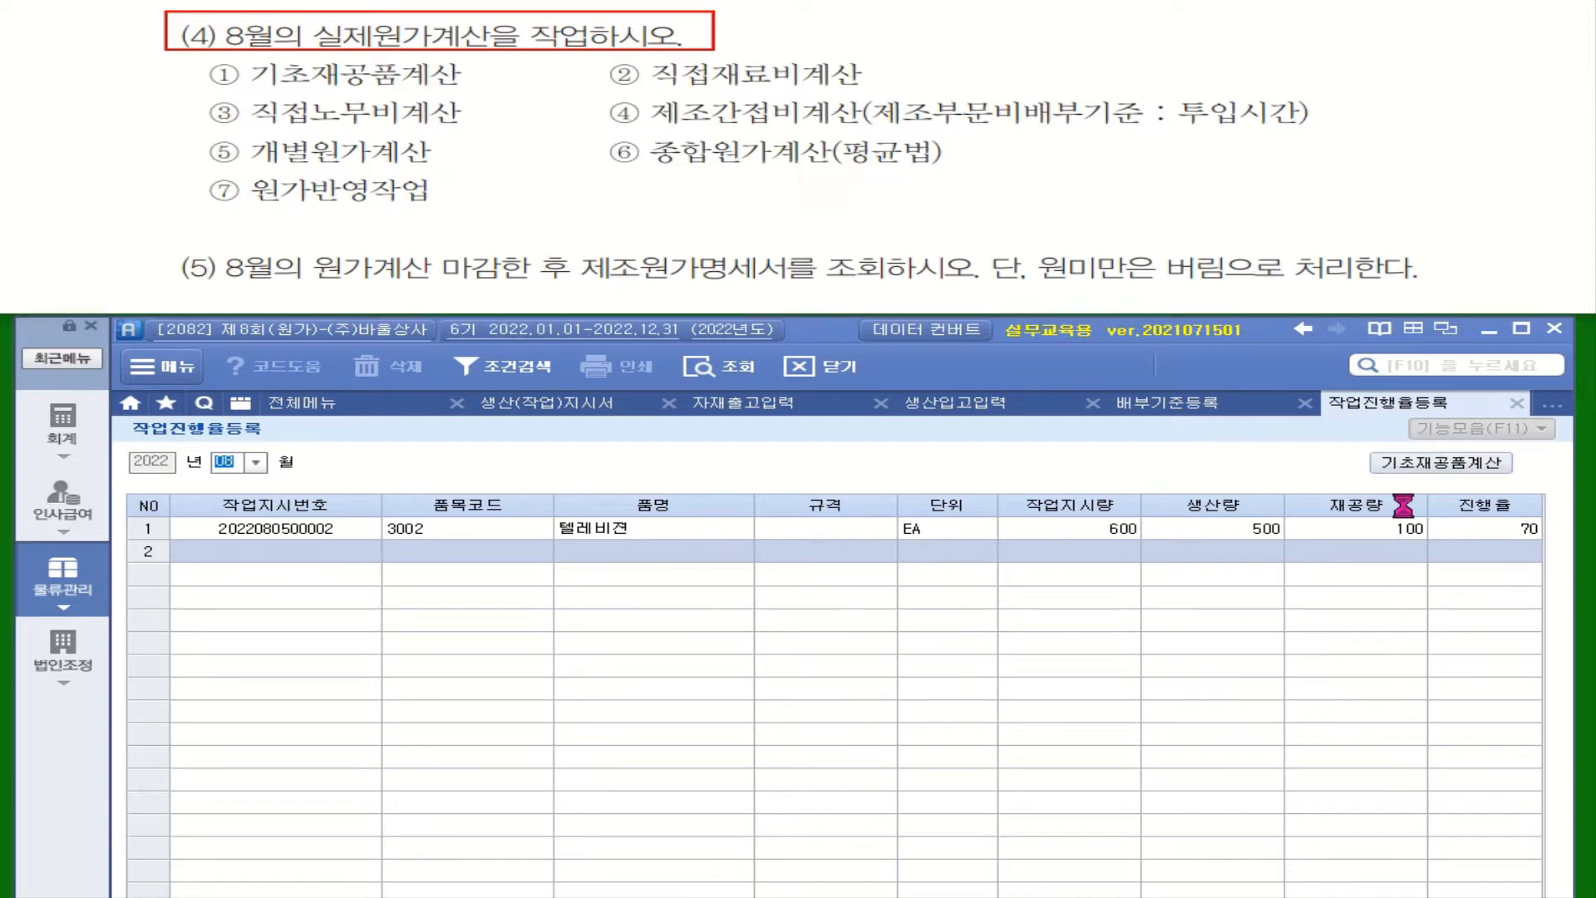
left_click(264, 462)
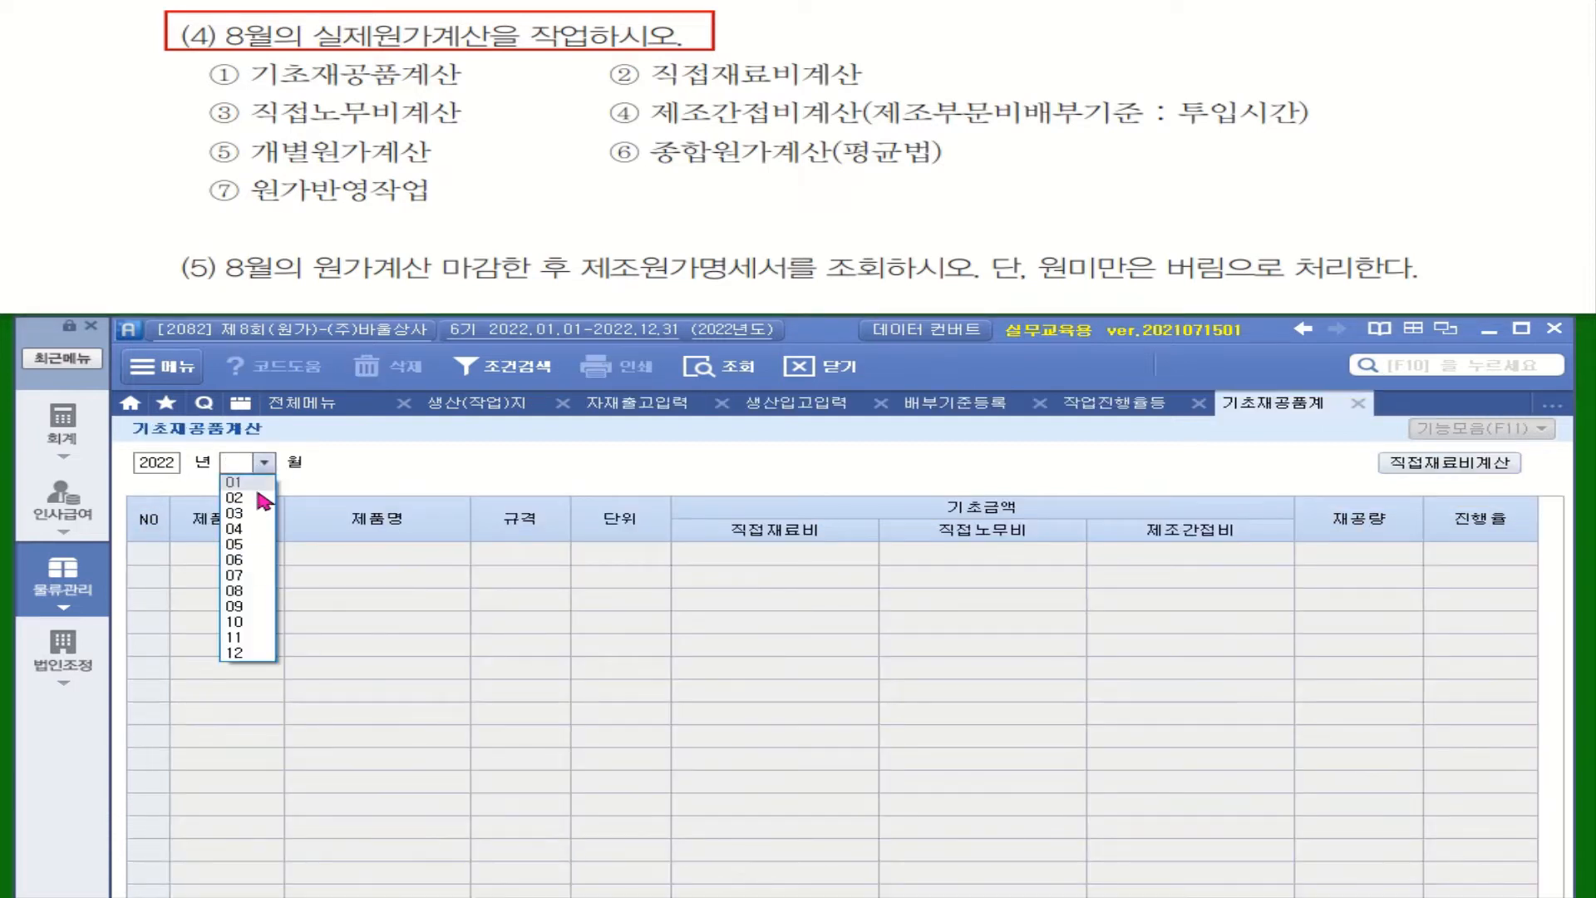
left_click(263, 592)
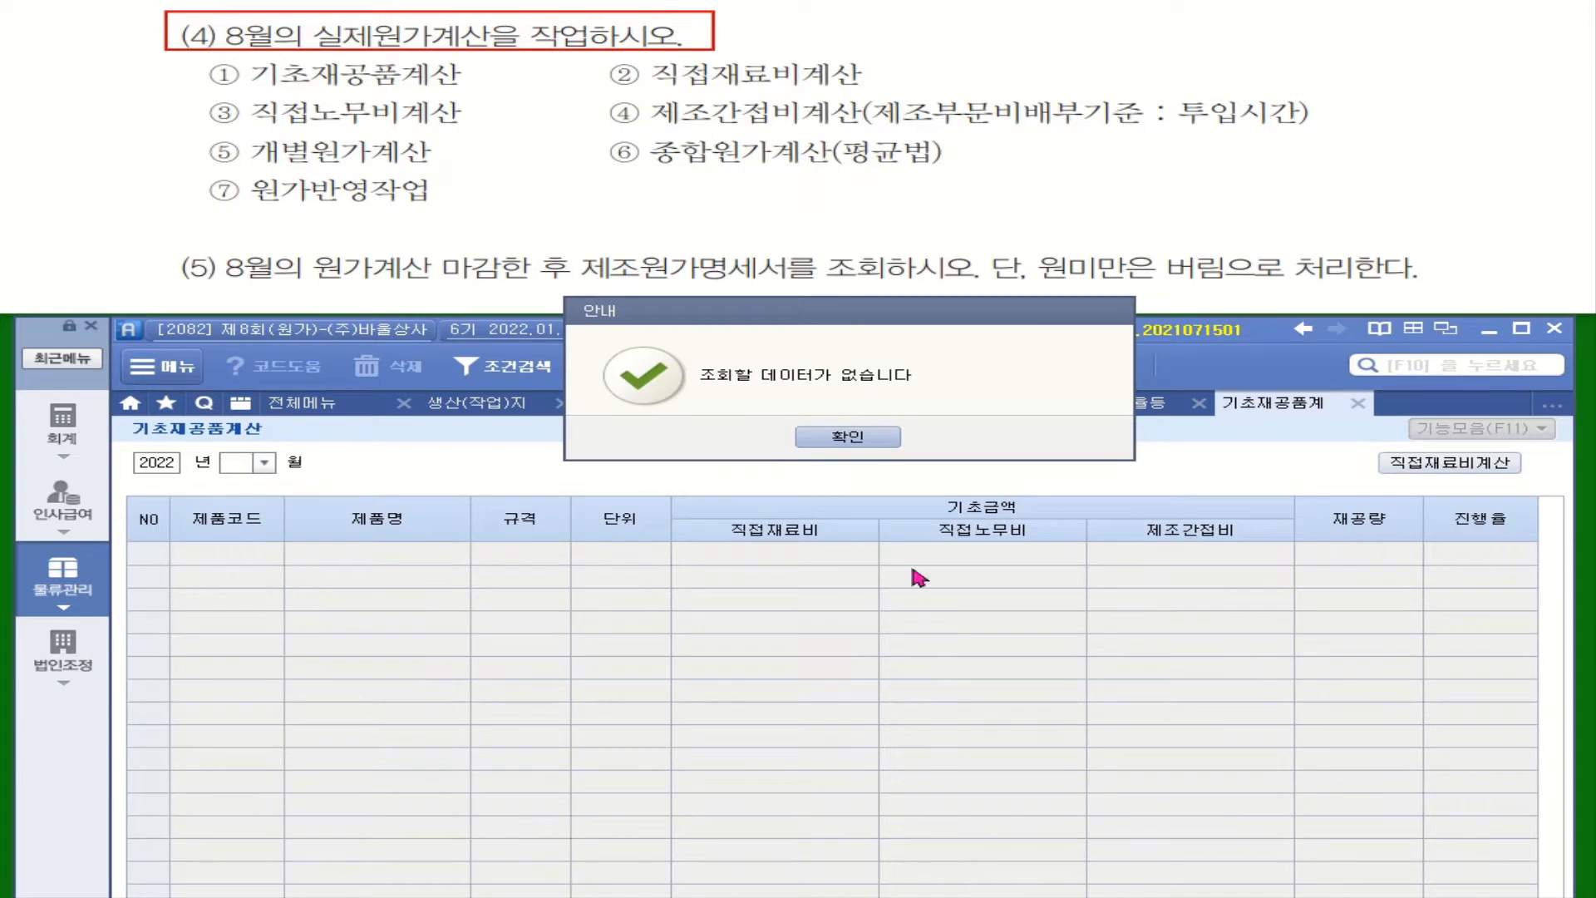
left_click(879, 438)
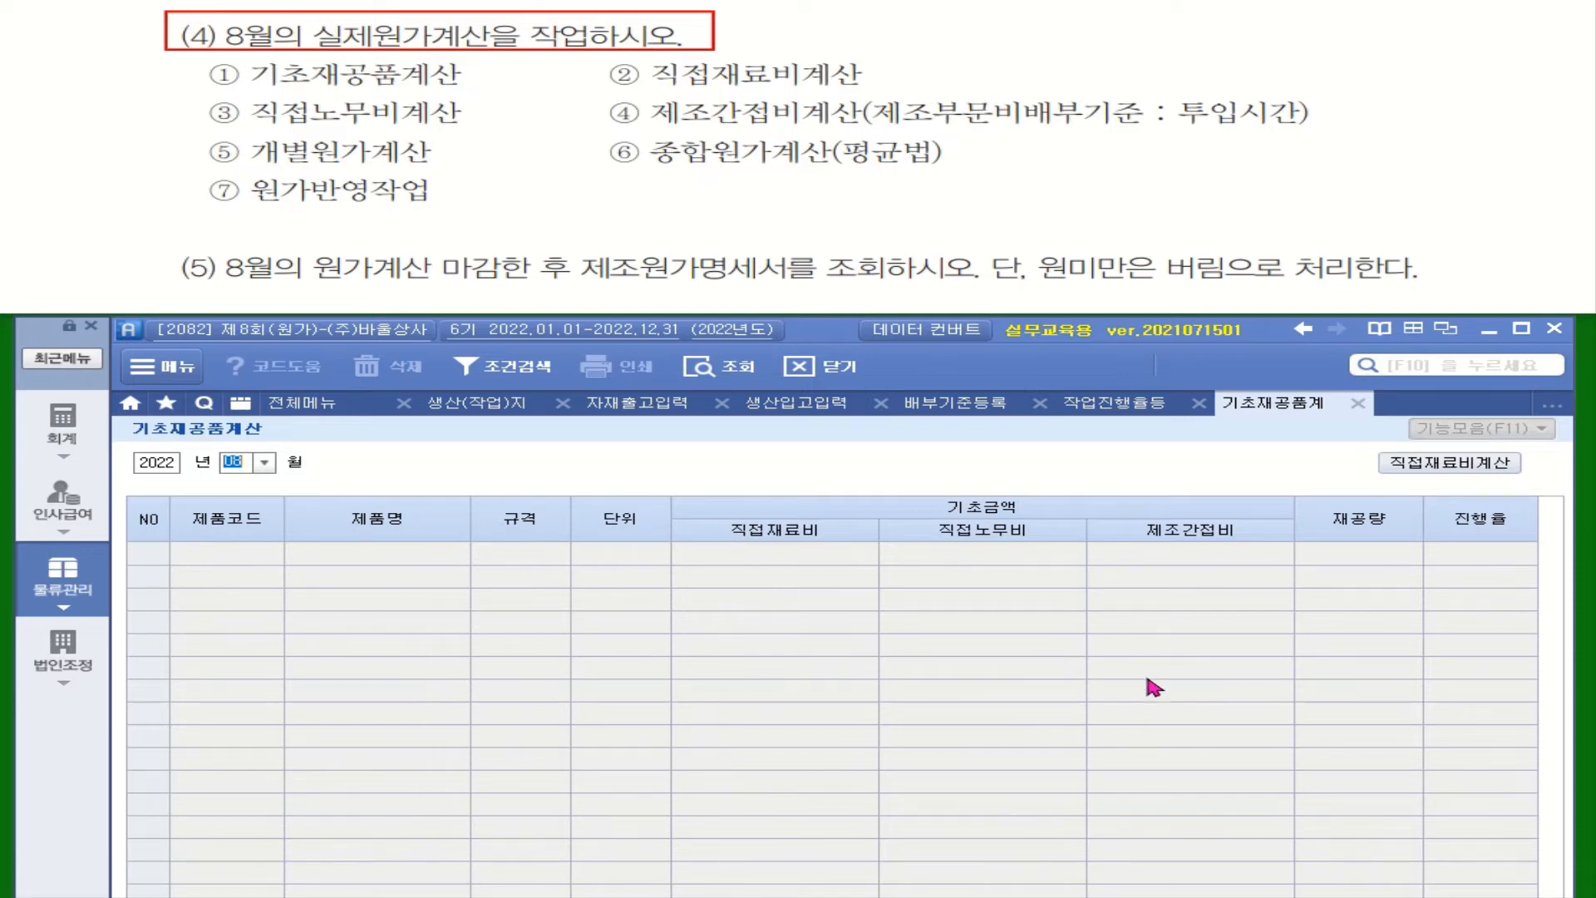
Step: Open the direct material cost calculation (직접재료비계산) for August and check the materials used by each work order
left_click(1450, 463)
left_click(256, 460)
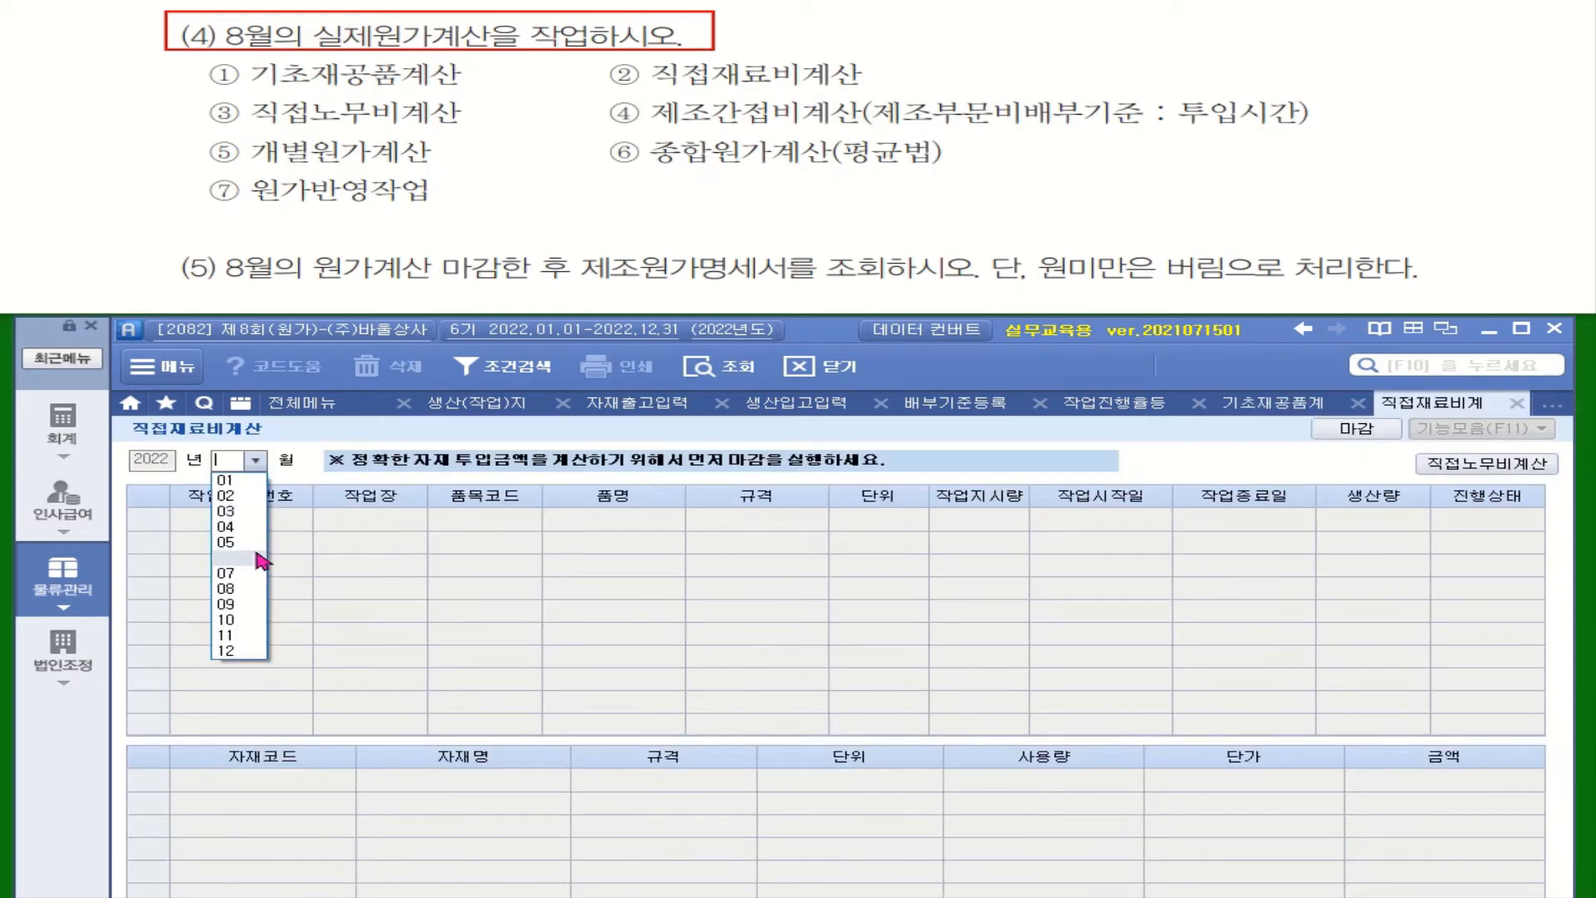
left_click(244, 590)
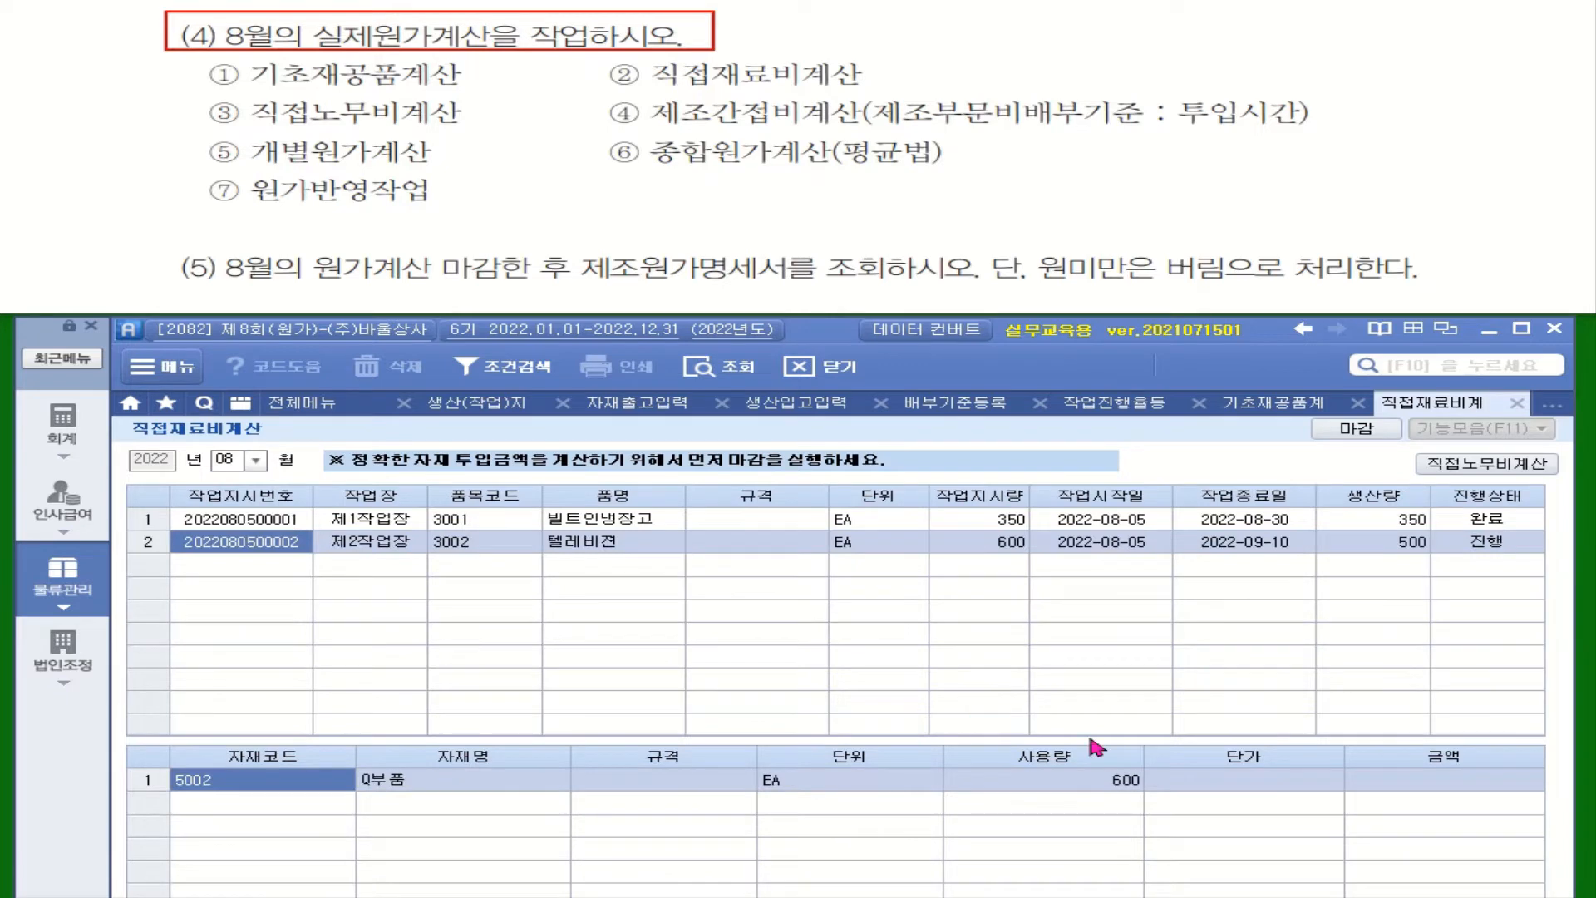
left_click(986, 520)
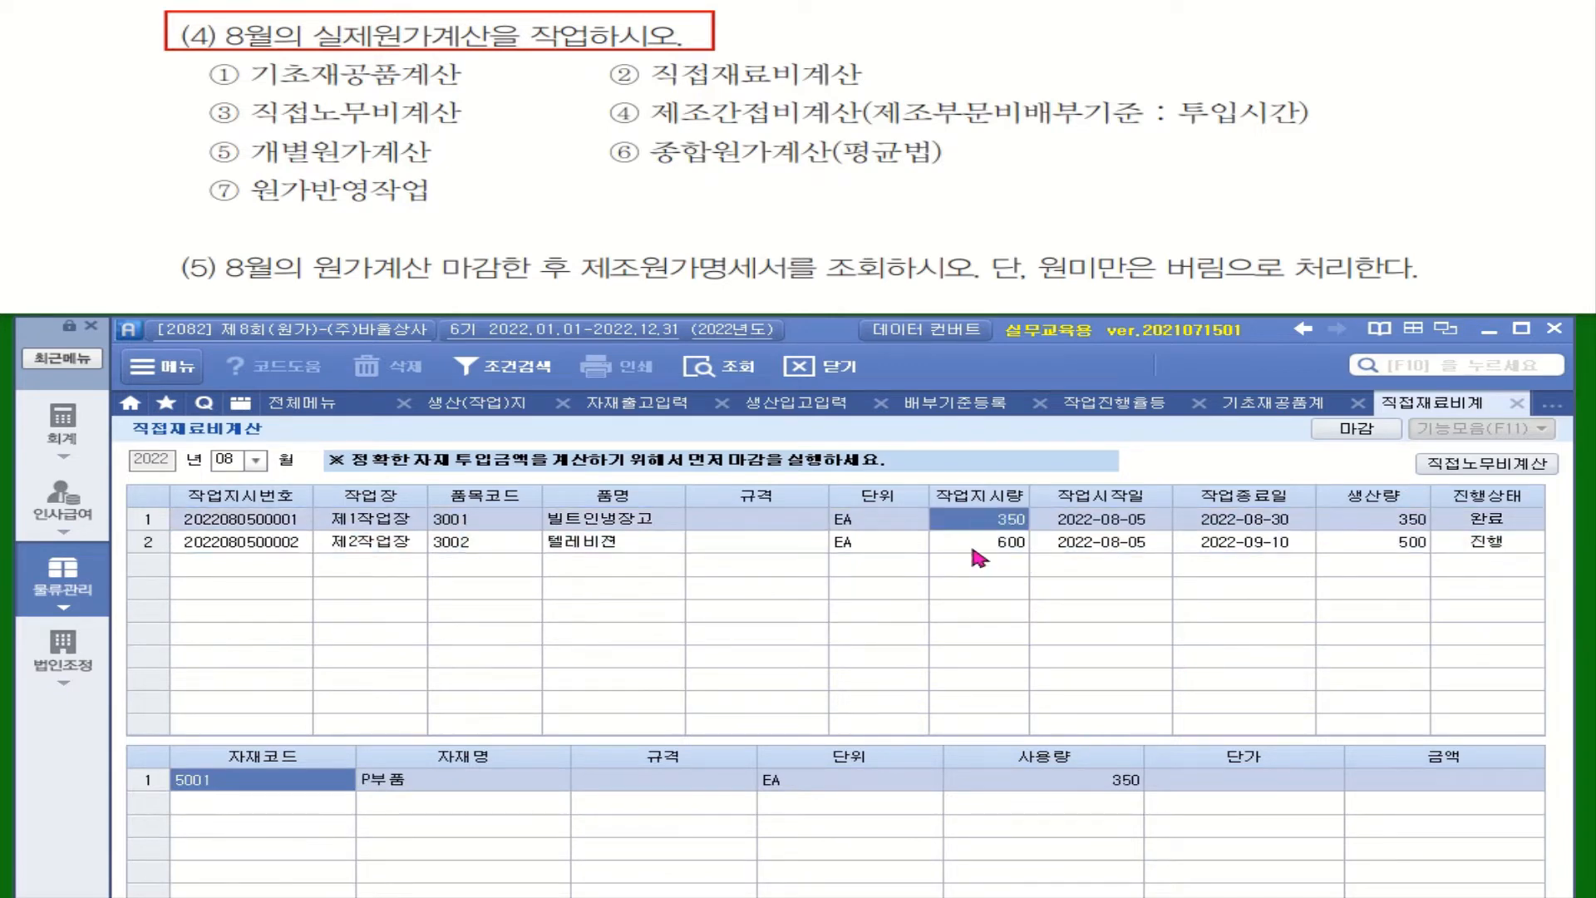
left_click(953, 786)
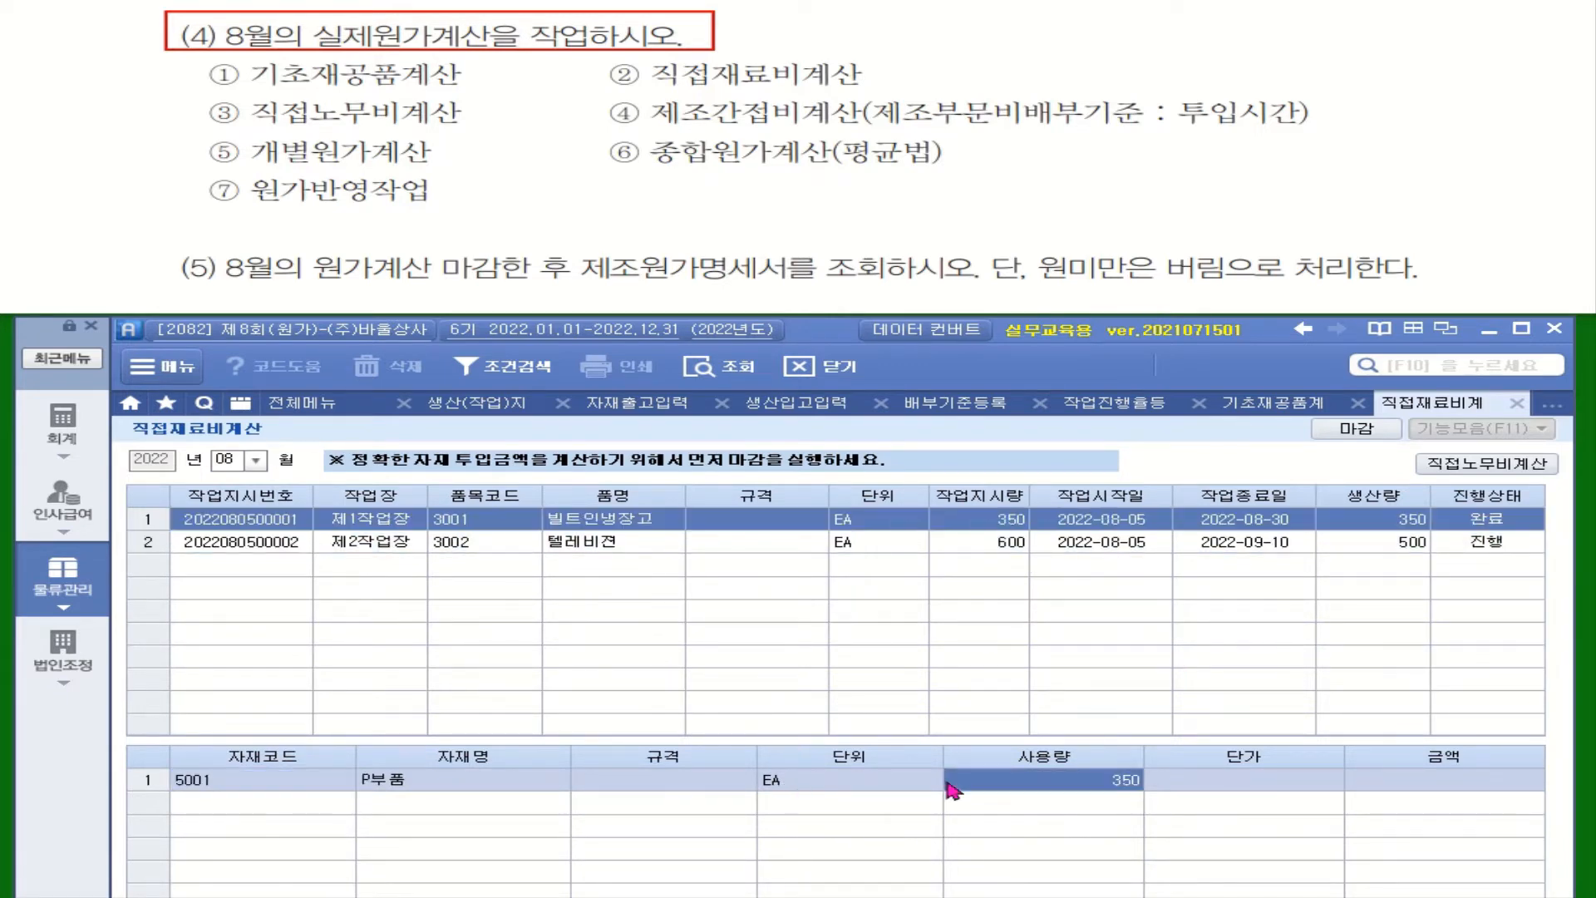
left_click(794, 542)
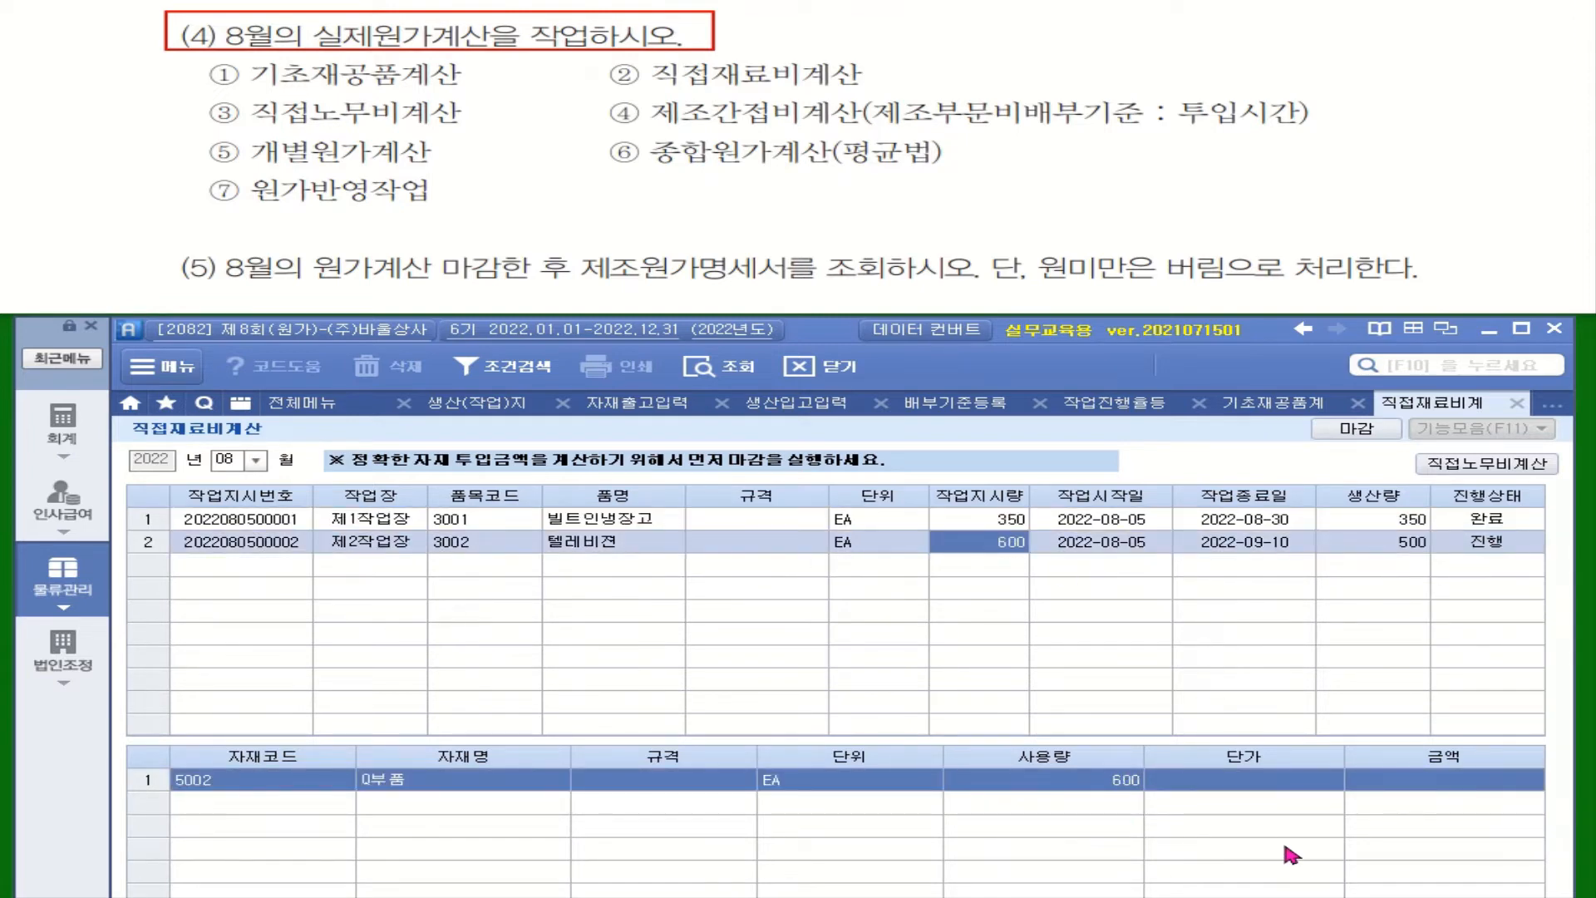
Step: Close (마감) the August inventory ledger for the raw materials P부품 and Q부품 with the default closing options
left_click(1353, 431)
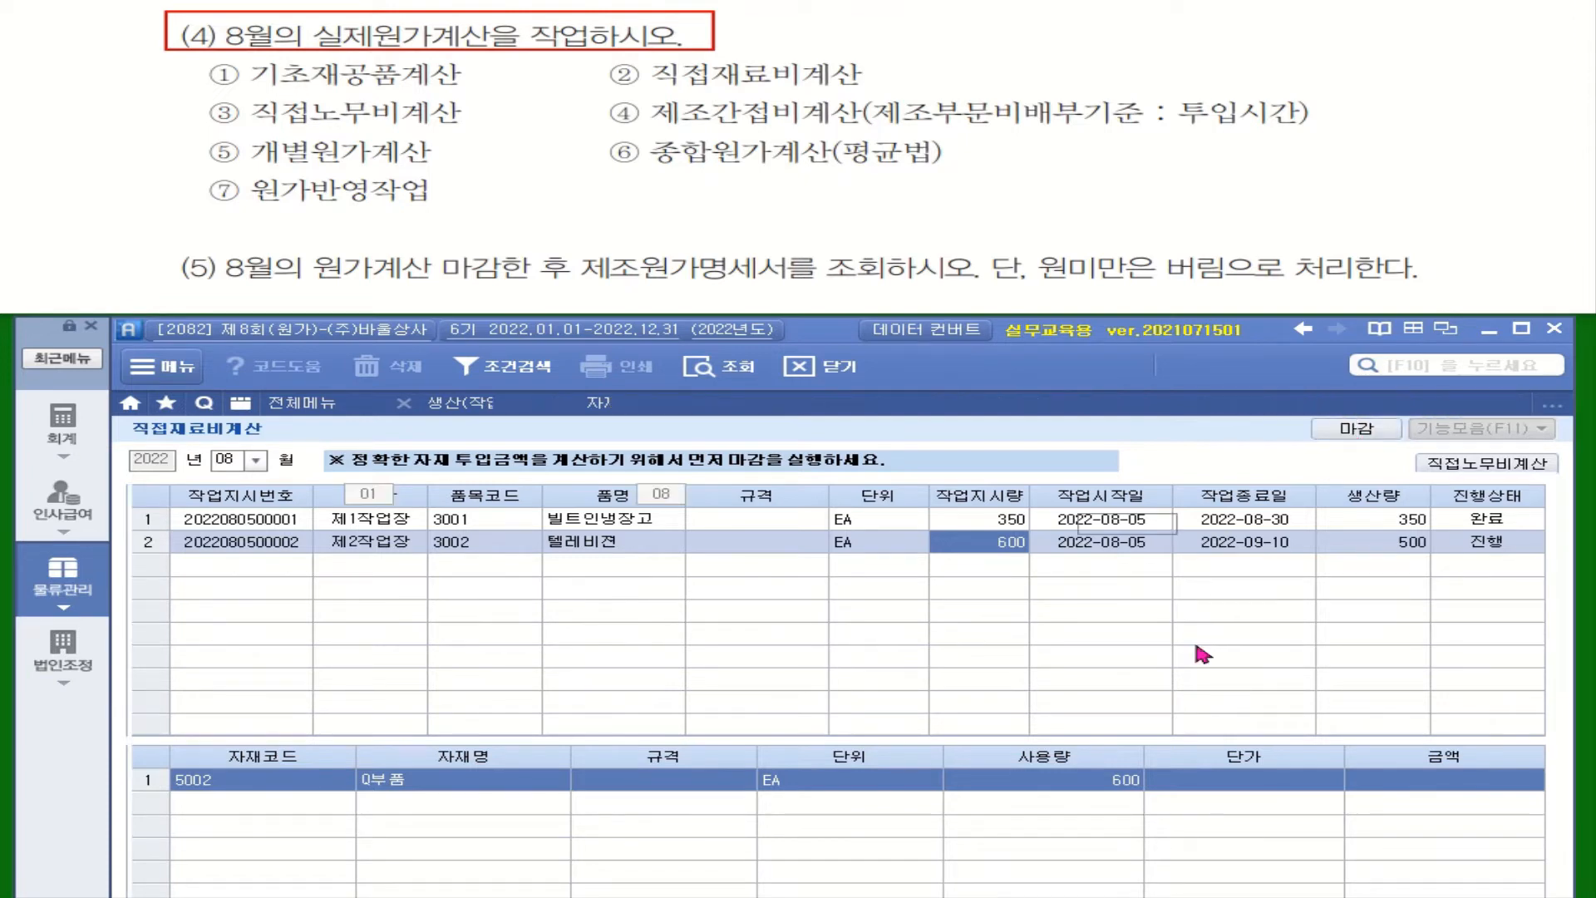
left_click_drag(923, 290, 1079, 266)
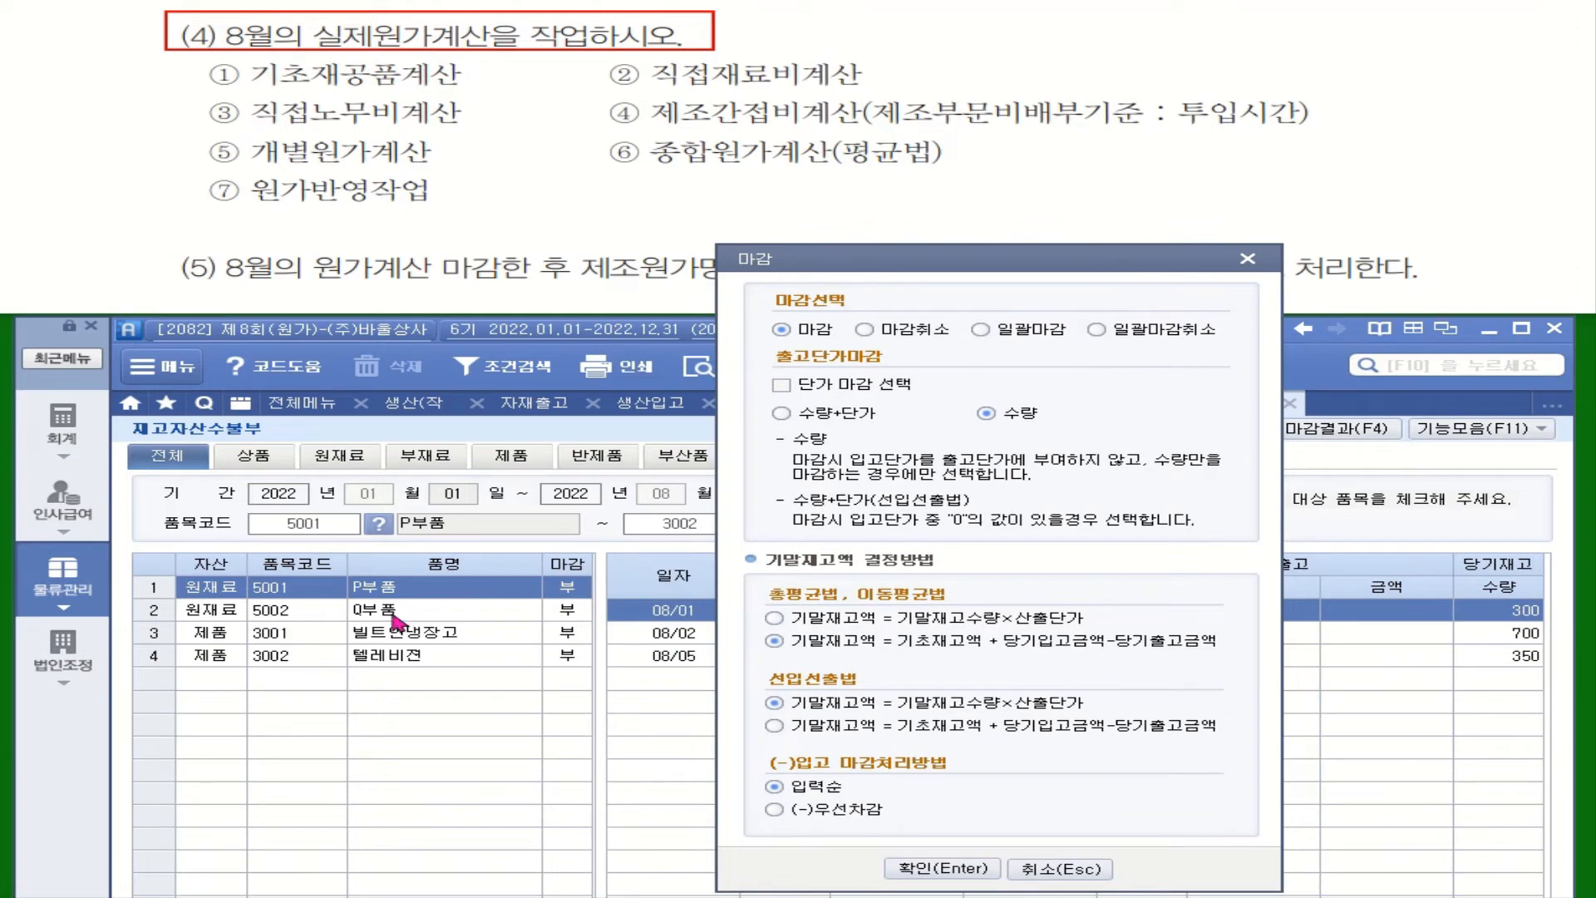
left_click(954, 870)
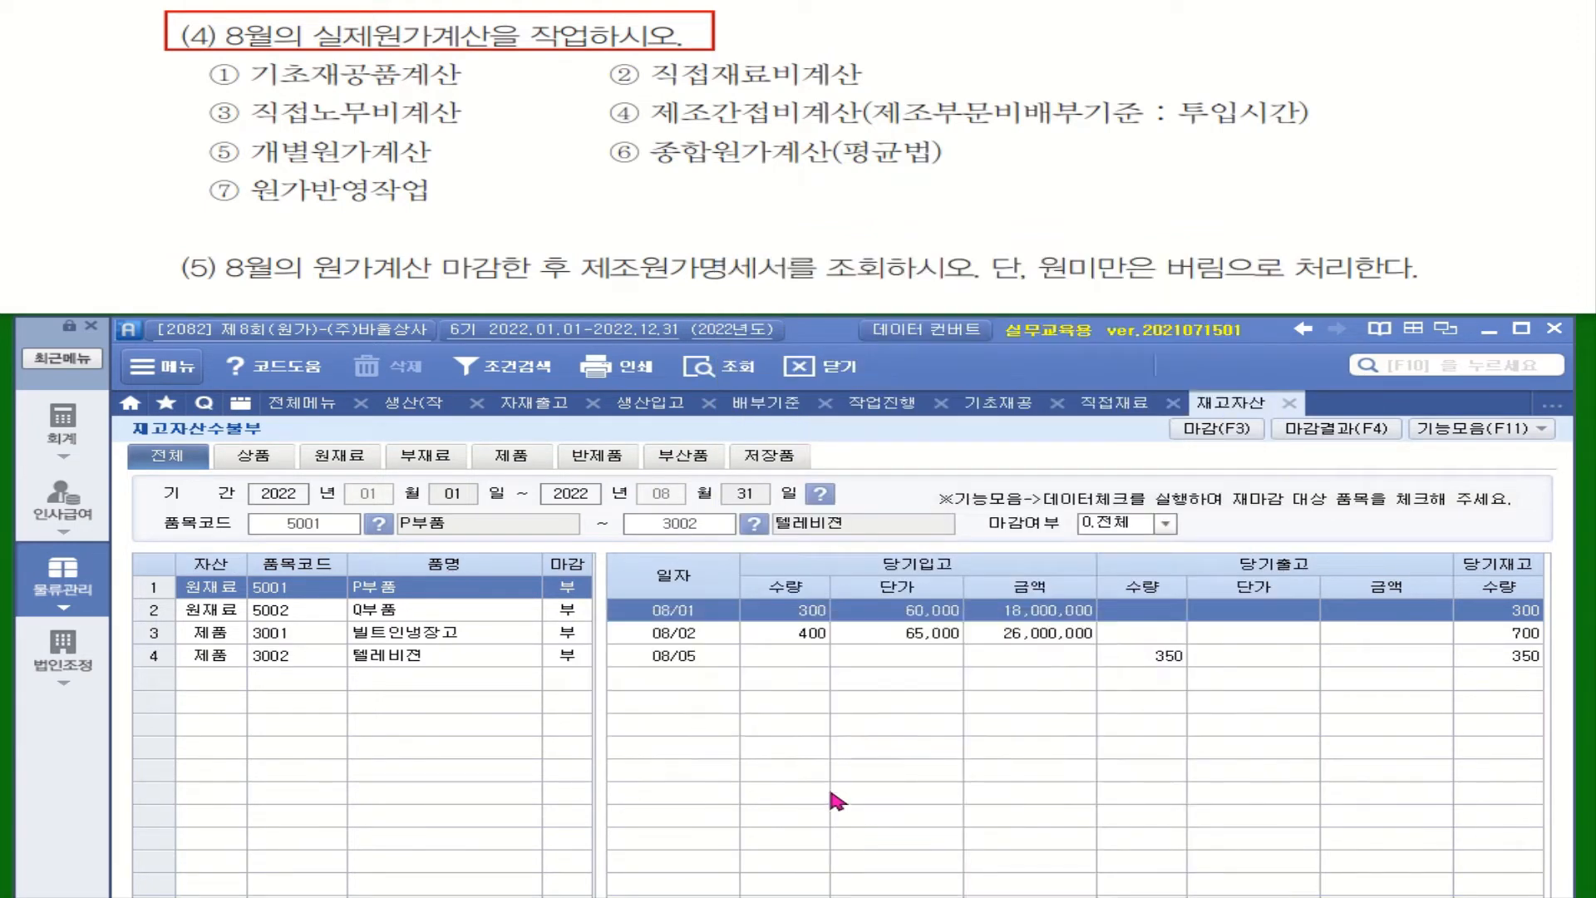
left_click(425, 612)
left_click(1216, 429)
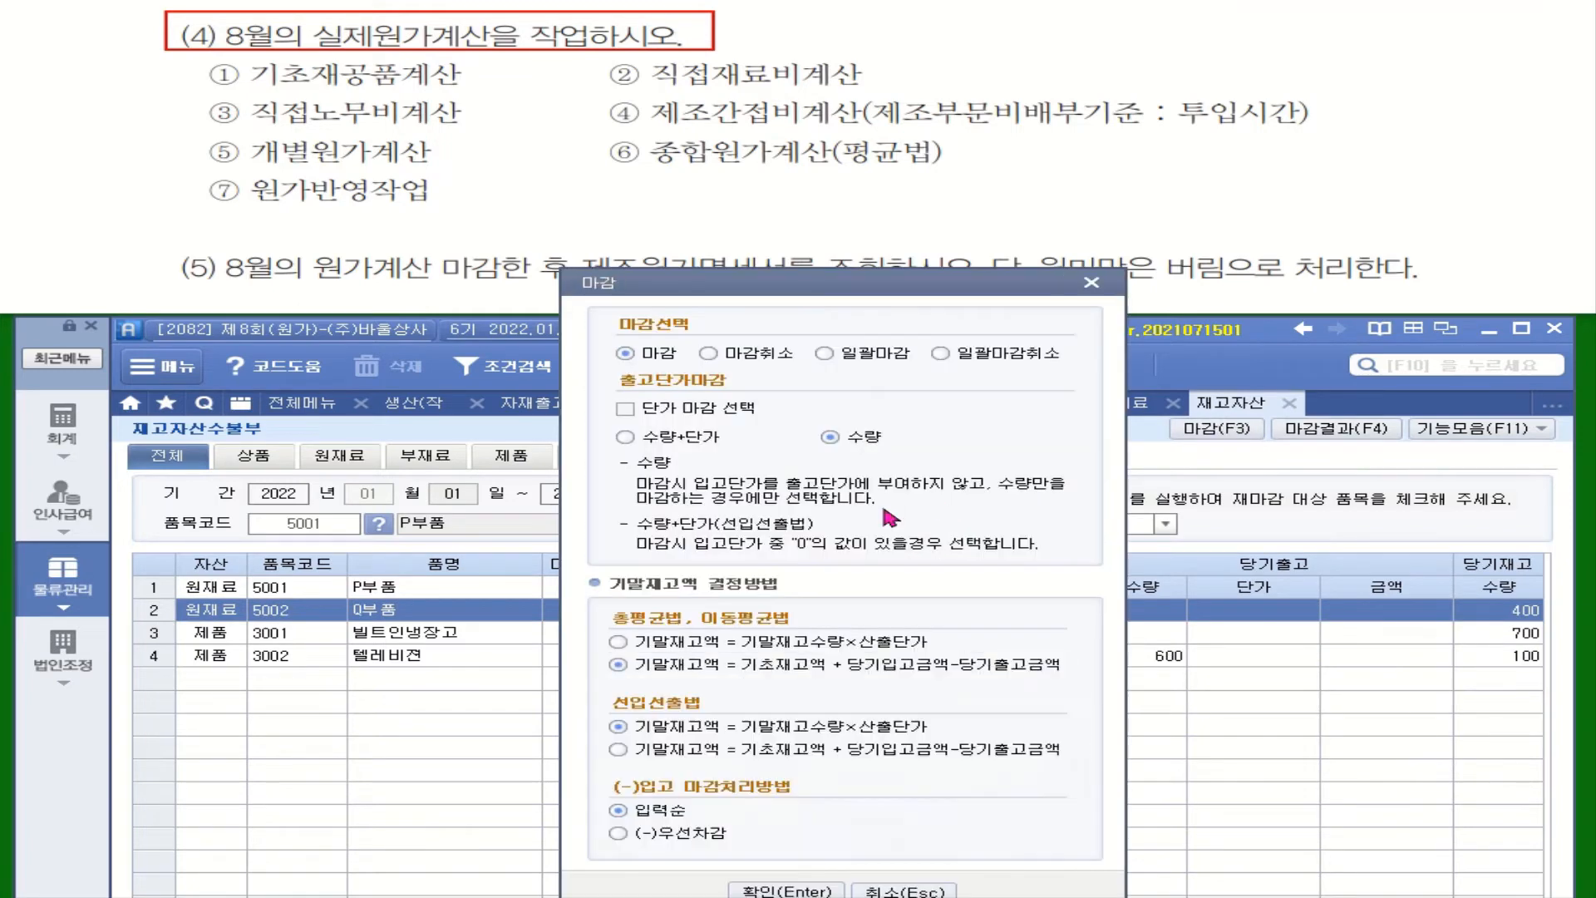
left_click(784, 890)
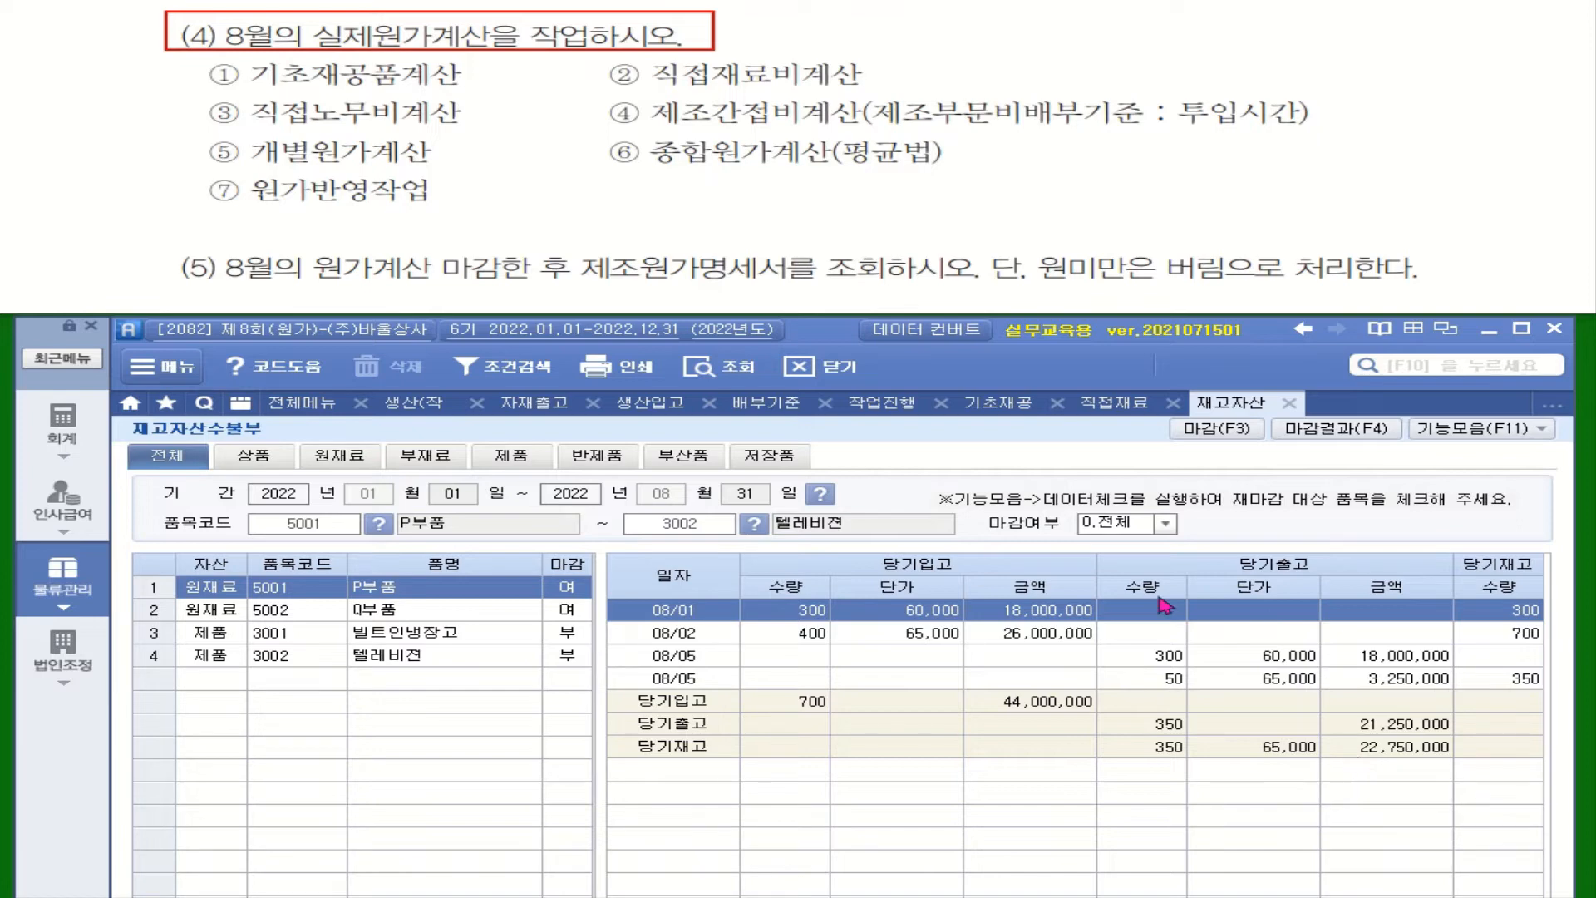
Step: Refresh the August direct material cost calculation and review the material unit prices and amounts of both work orders
left_click(1118, 405)
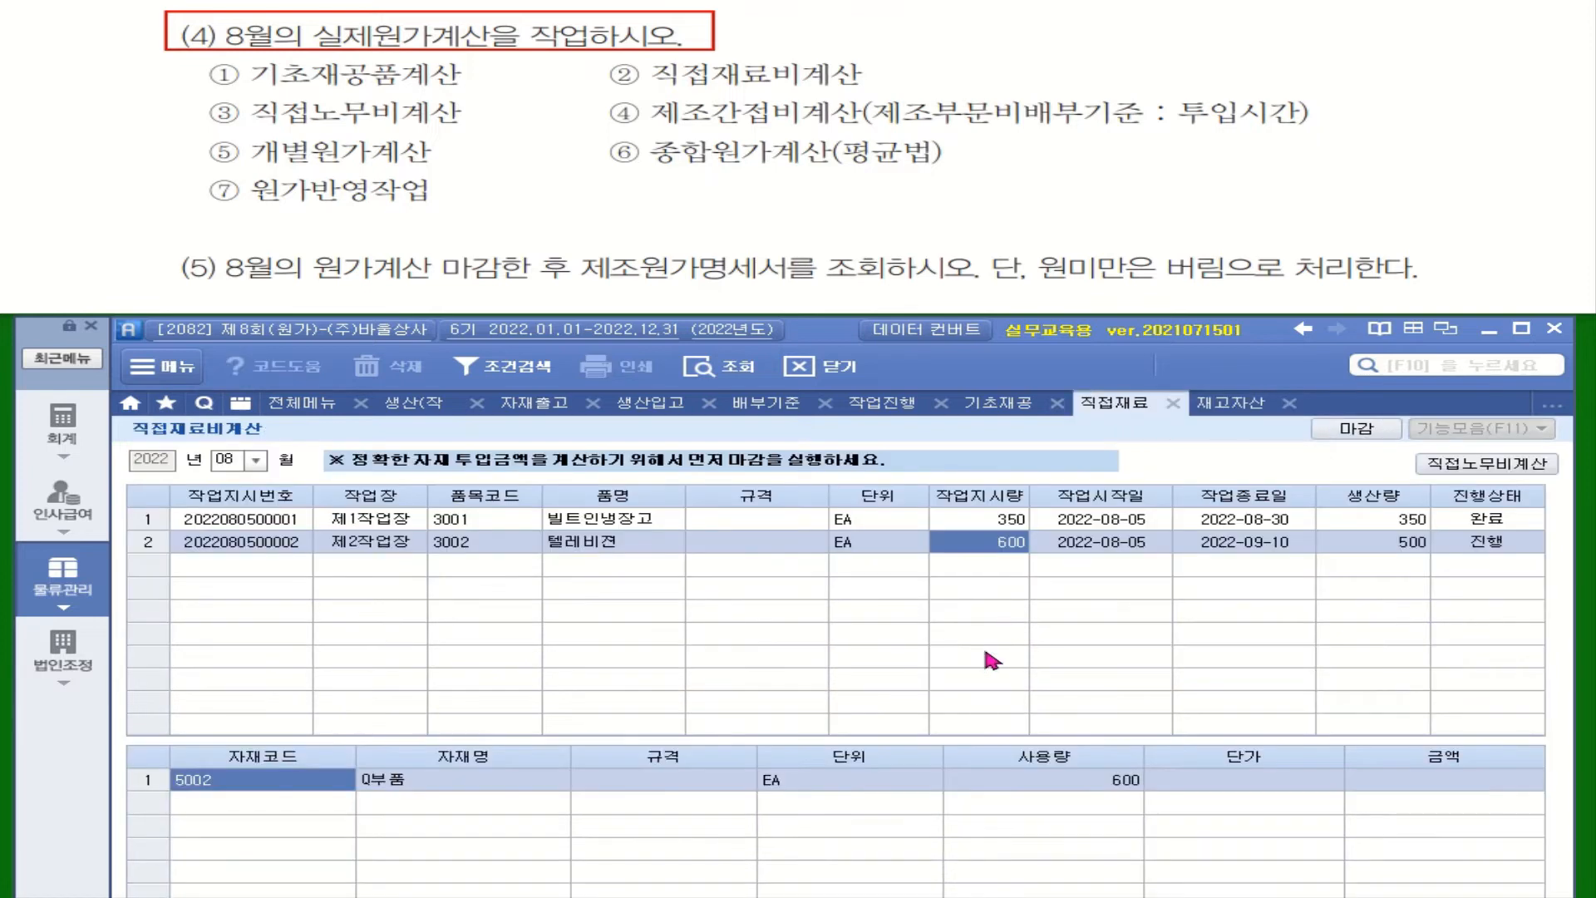
left_click(739, 376)
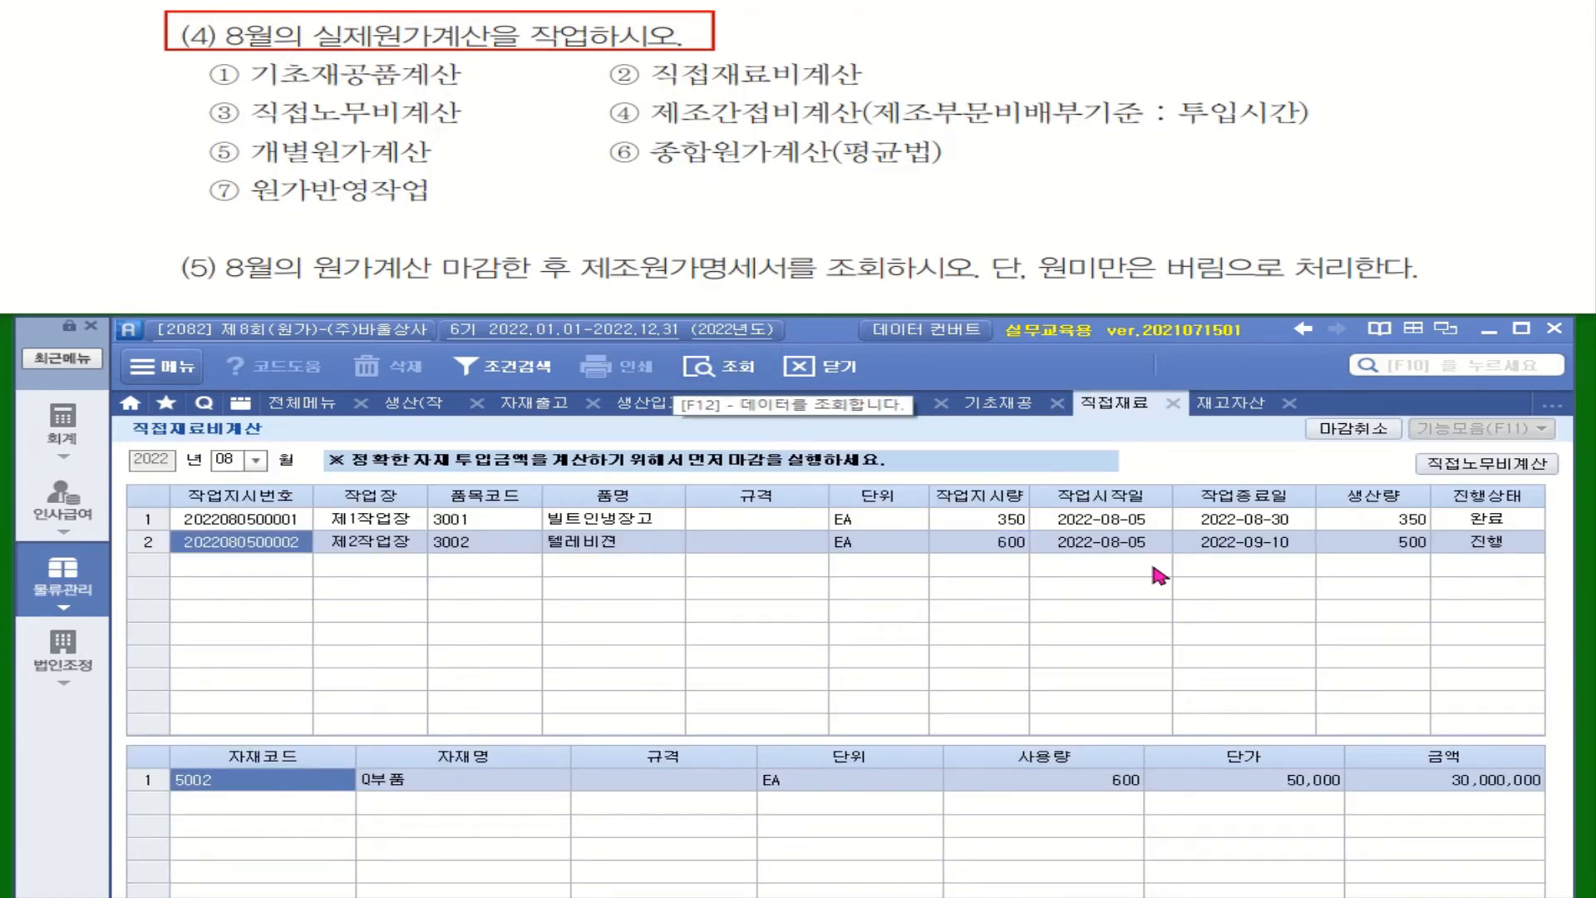
left_click(1107, 521)
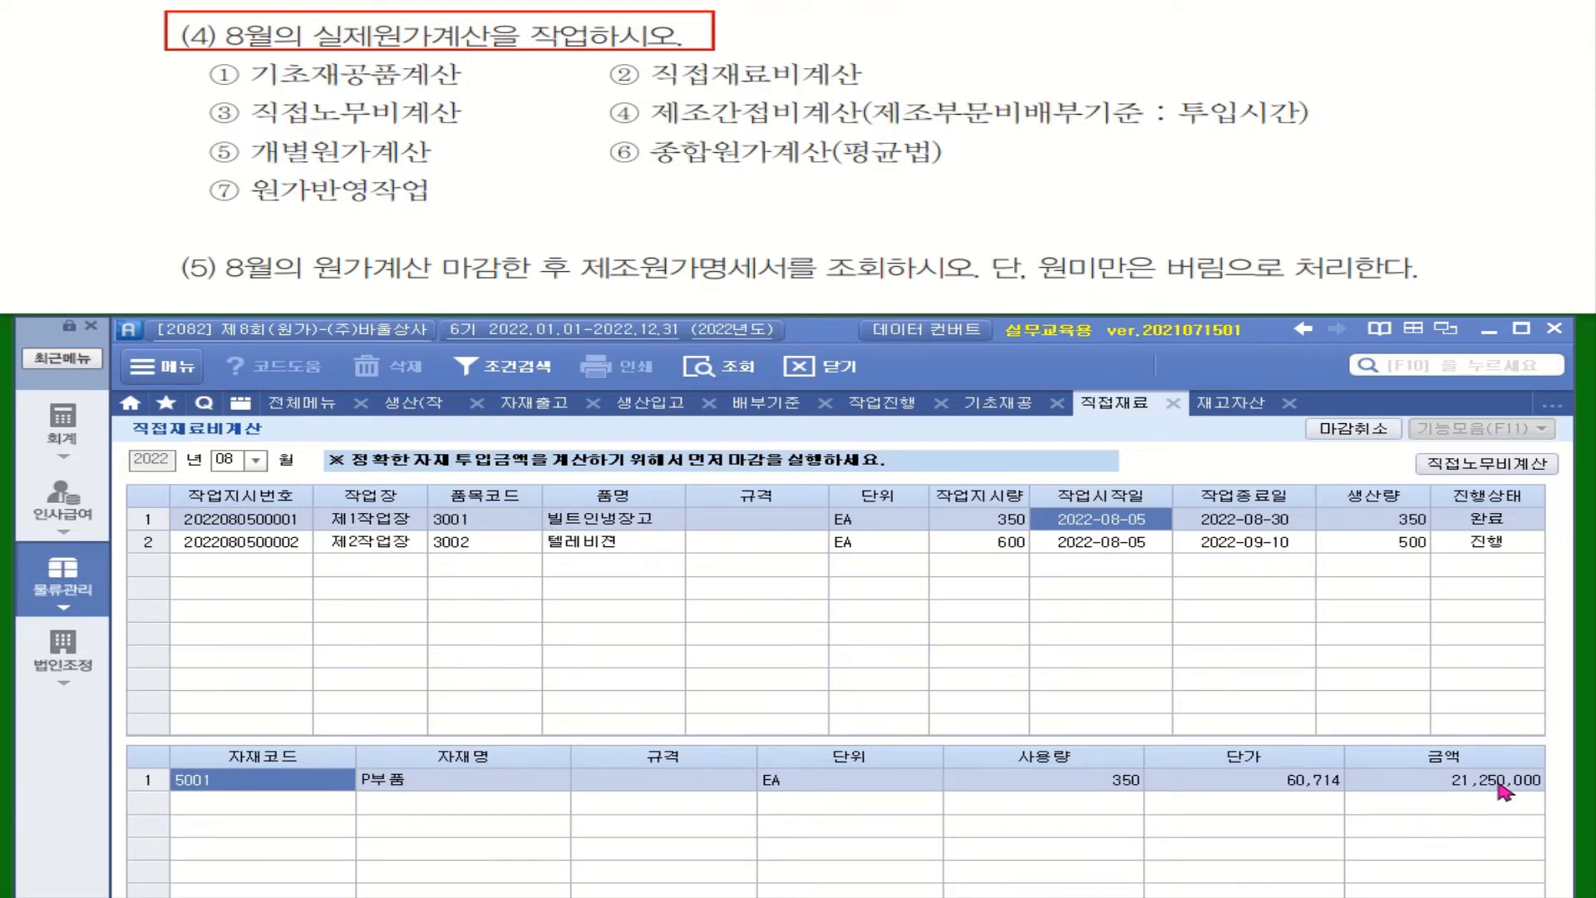
left_click(1305, 540)
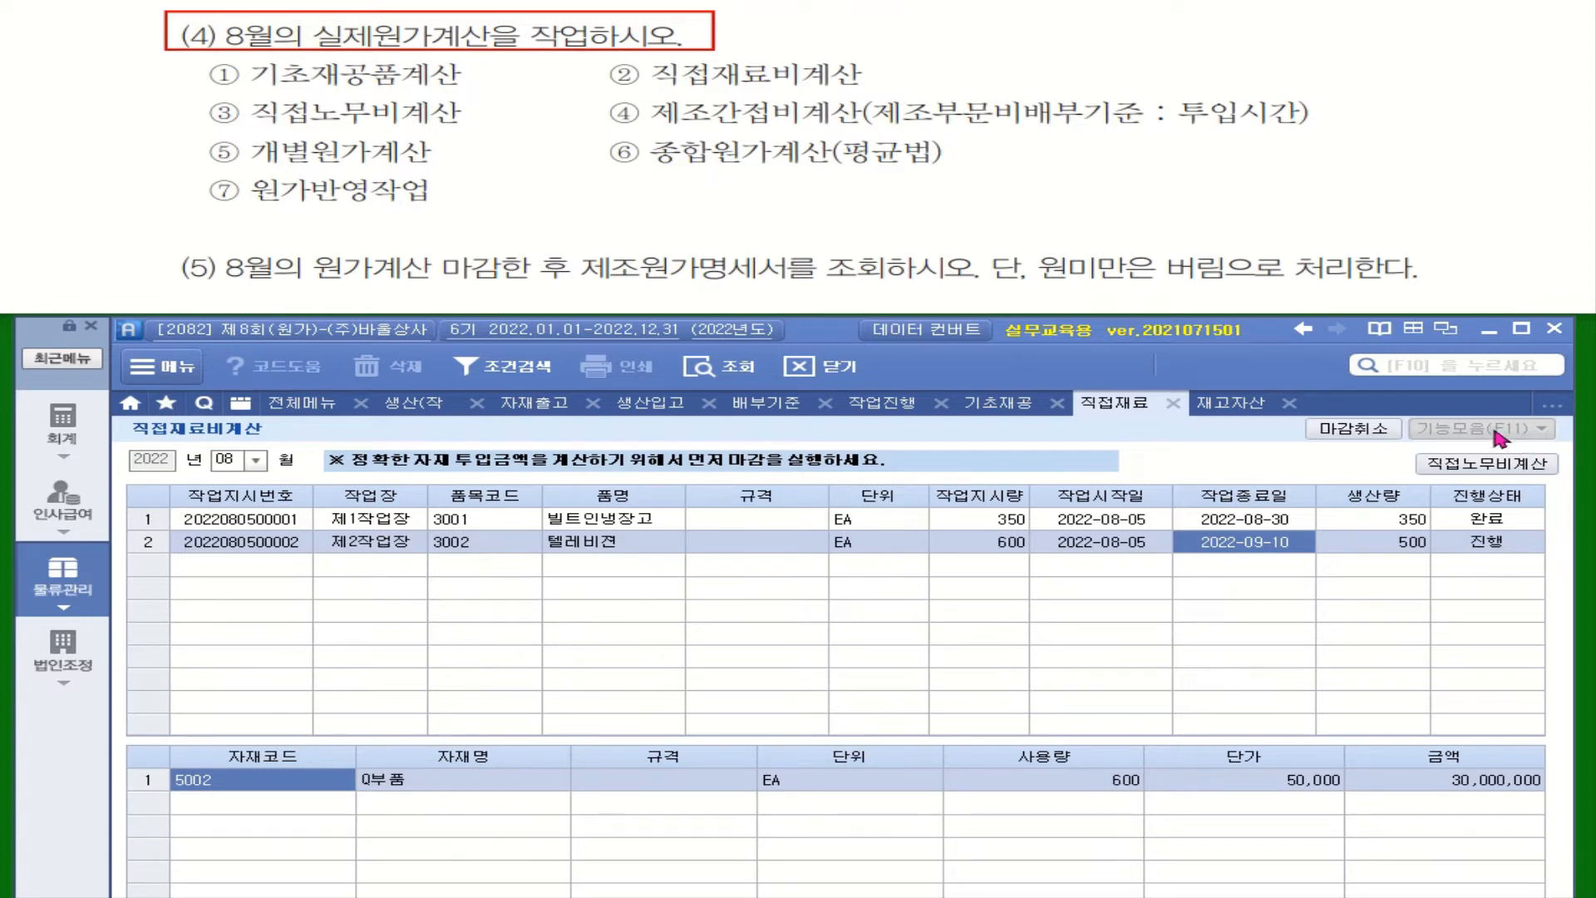
Step: Run the direct labor cost calculation (직접노무비계산) for August 2022
left_click(1486, 463)
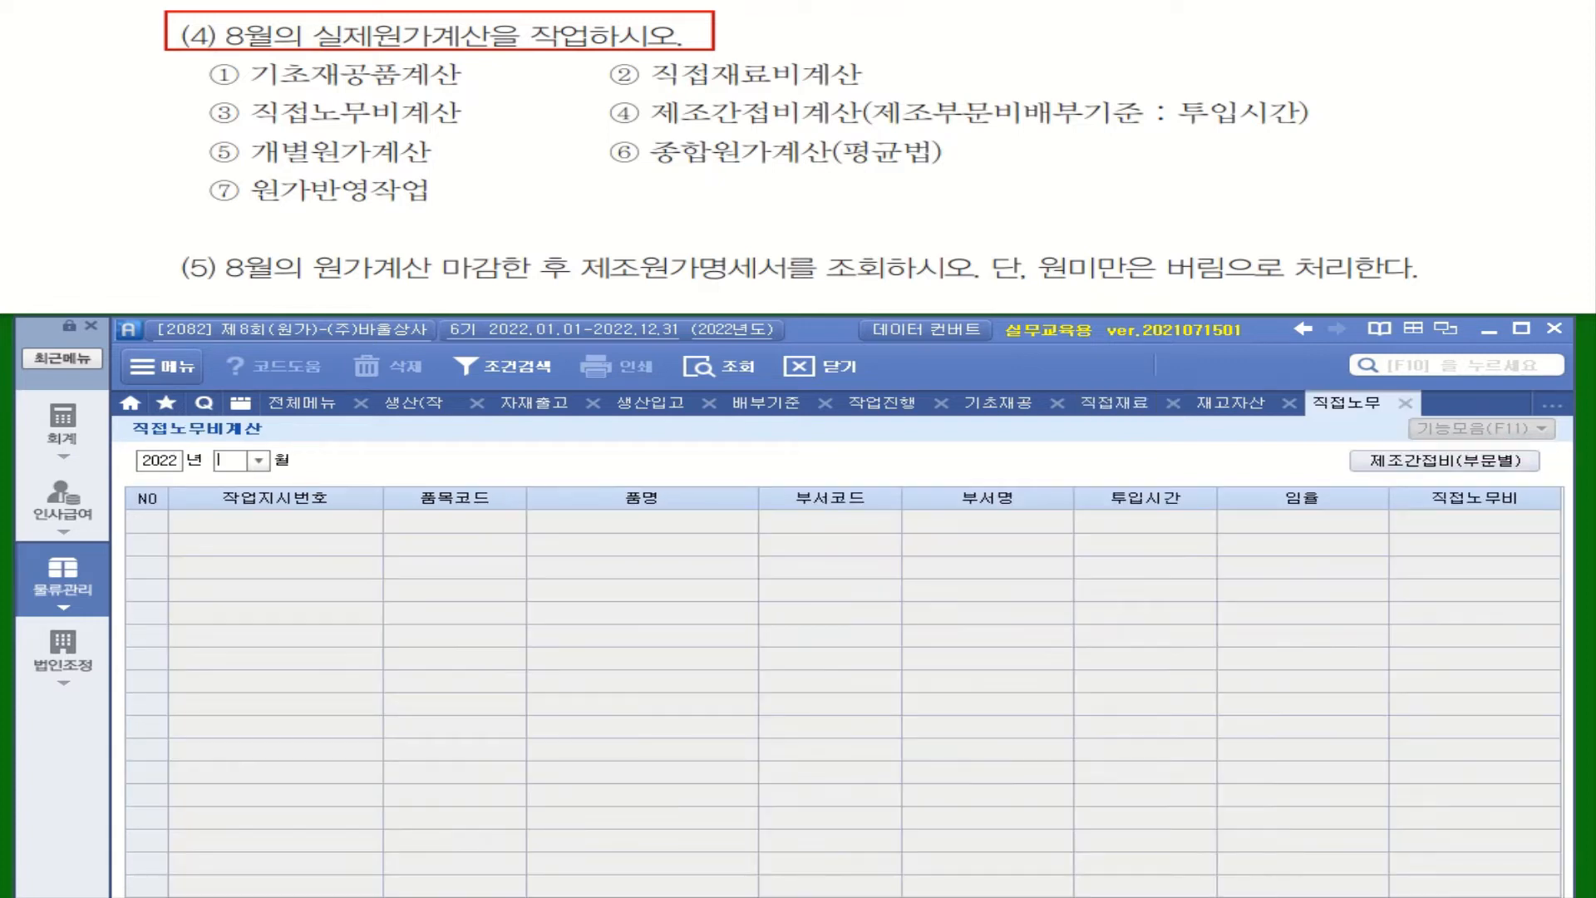
left_click(259, 461)
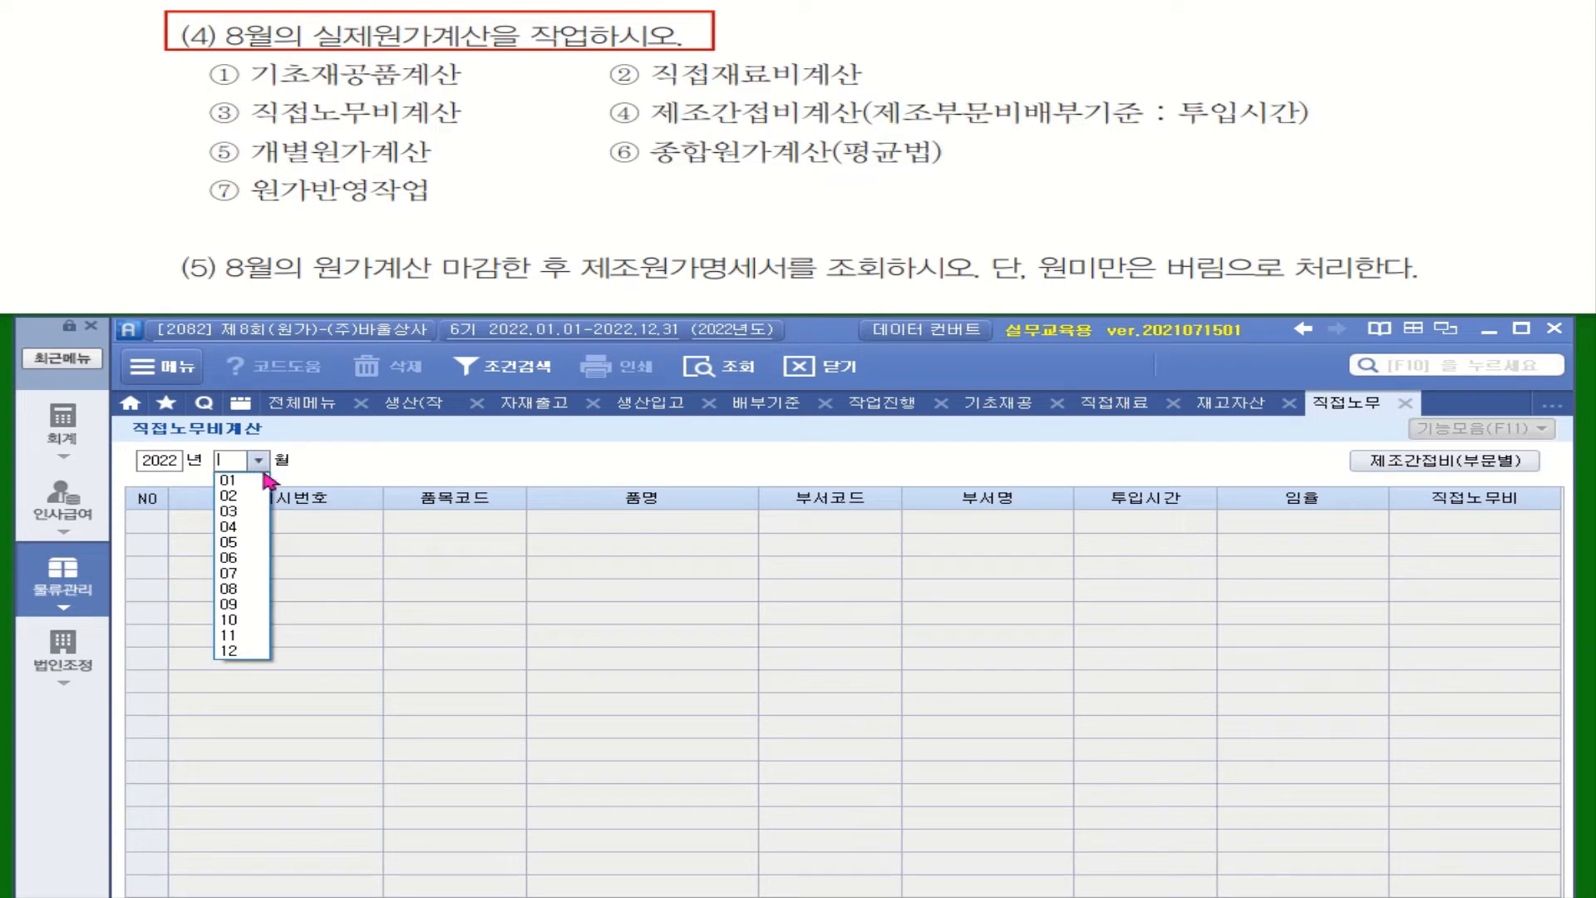
left_click(237, 589)
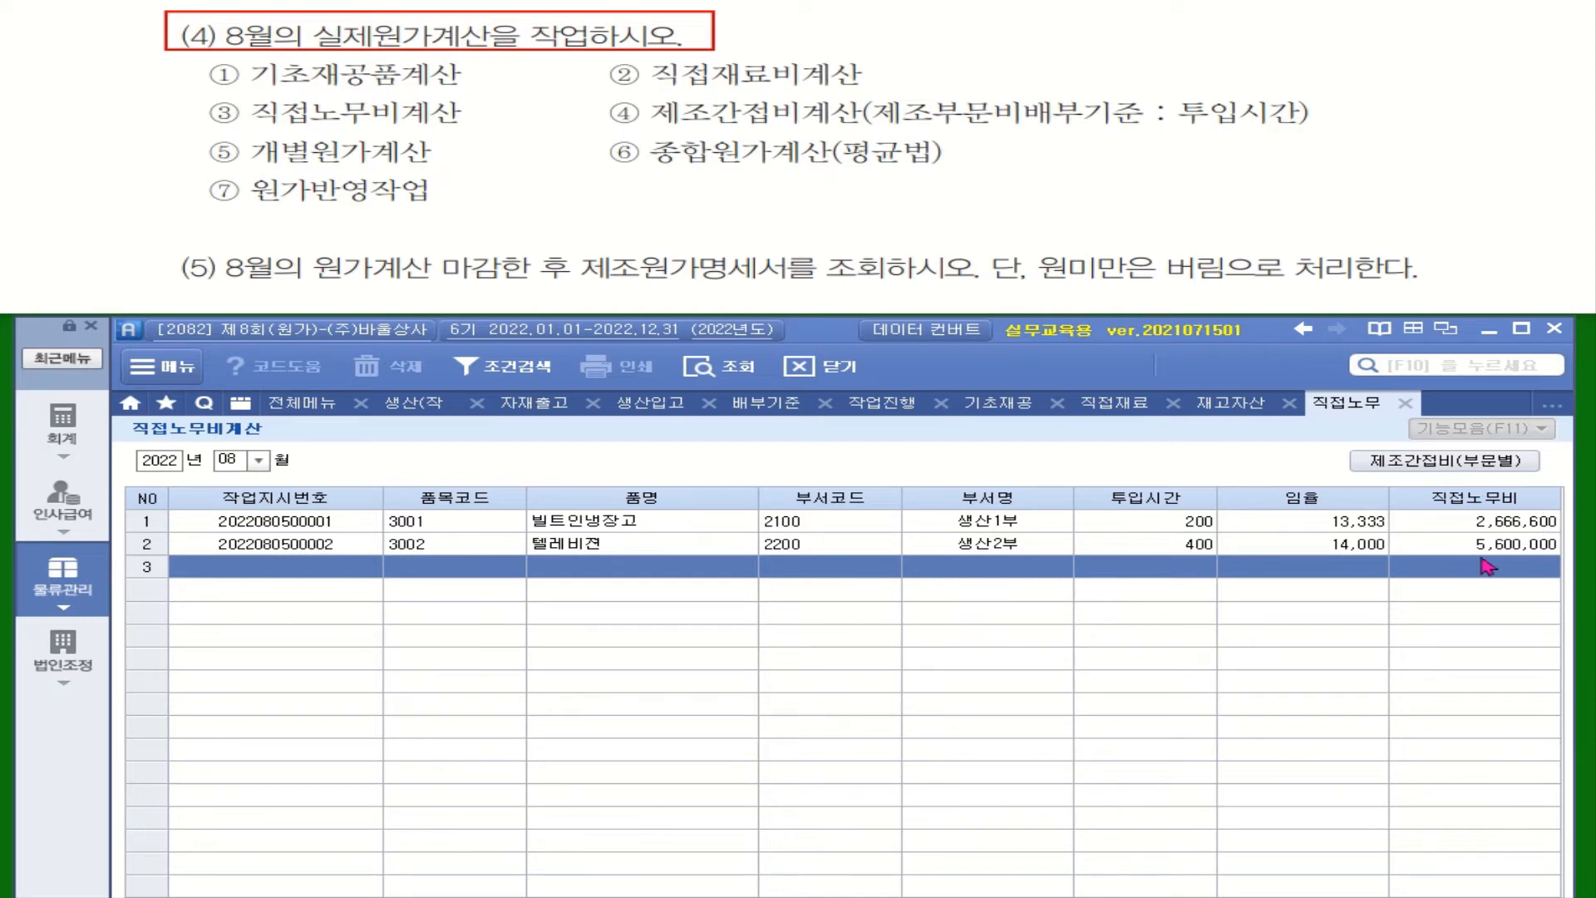
Step: Run the August manufacturing overhead calculations by department (부문별) and for the service departments (보조부문)
left_click(1463, 476)
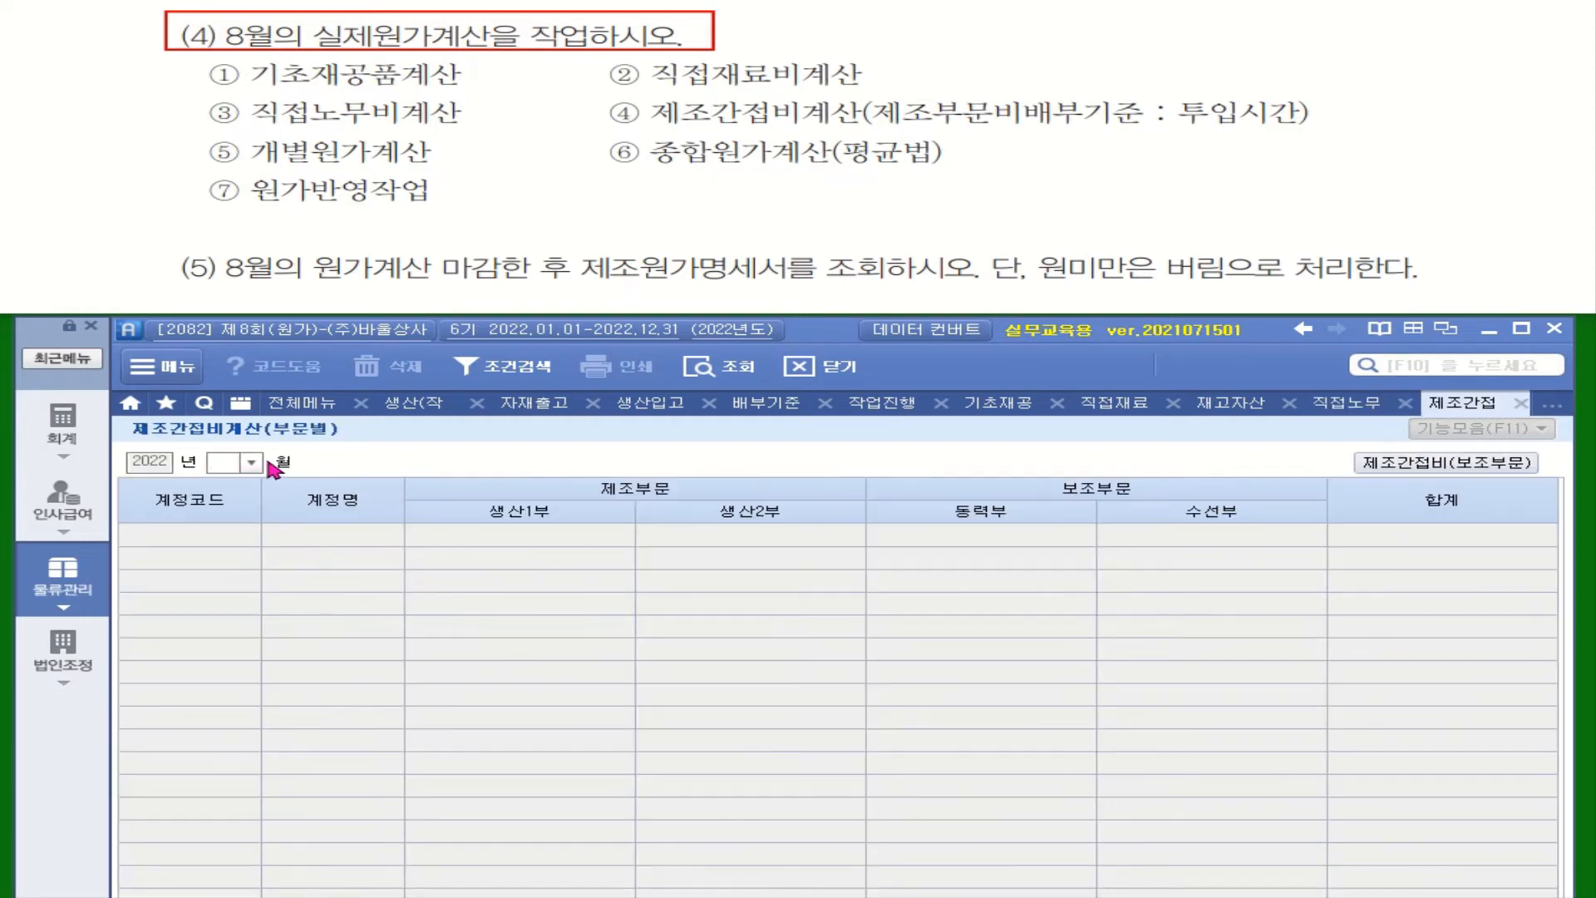
left_click(252, 463)
left_click(238, 593)
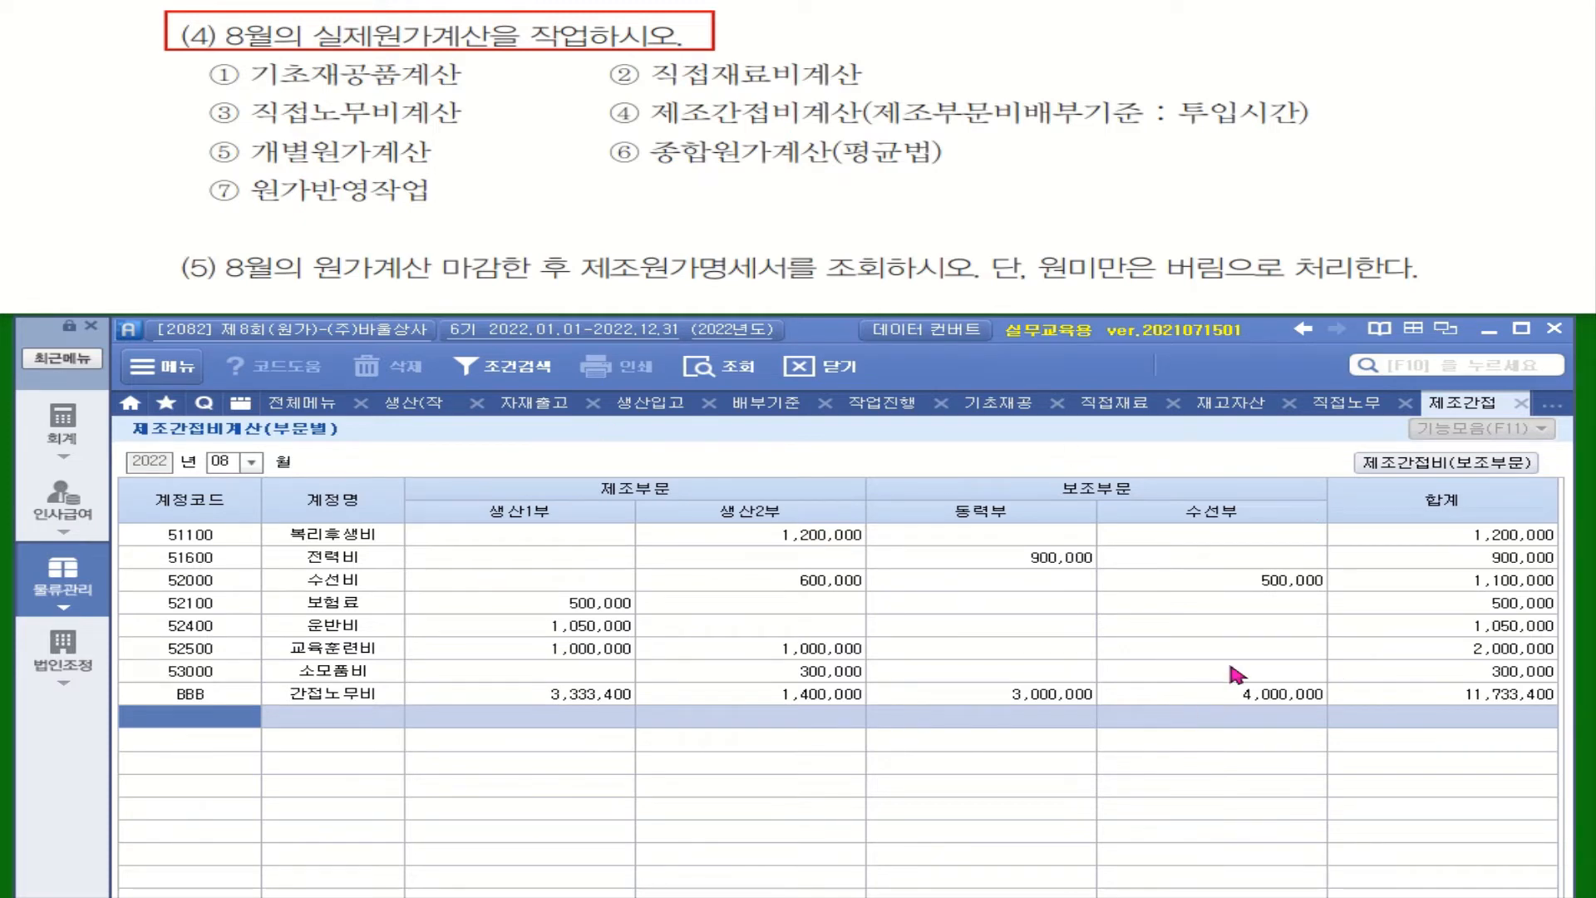
left_click(1476, 462)
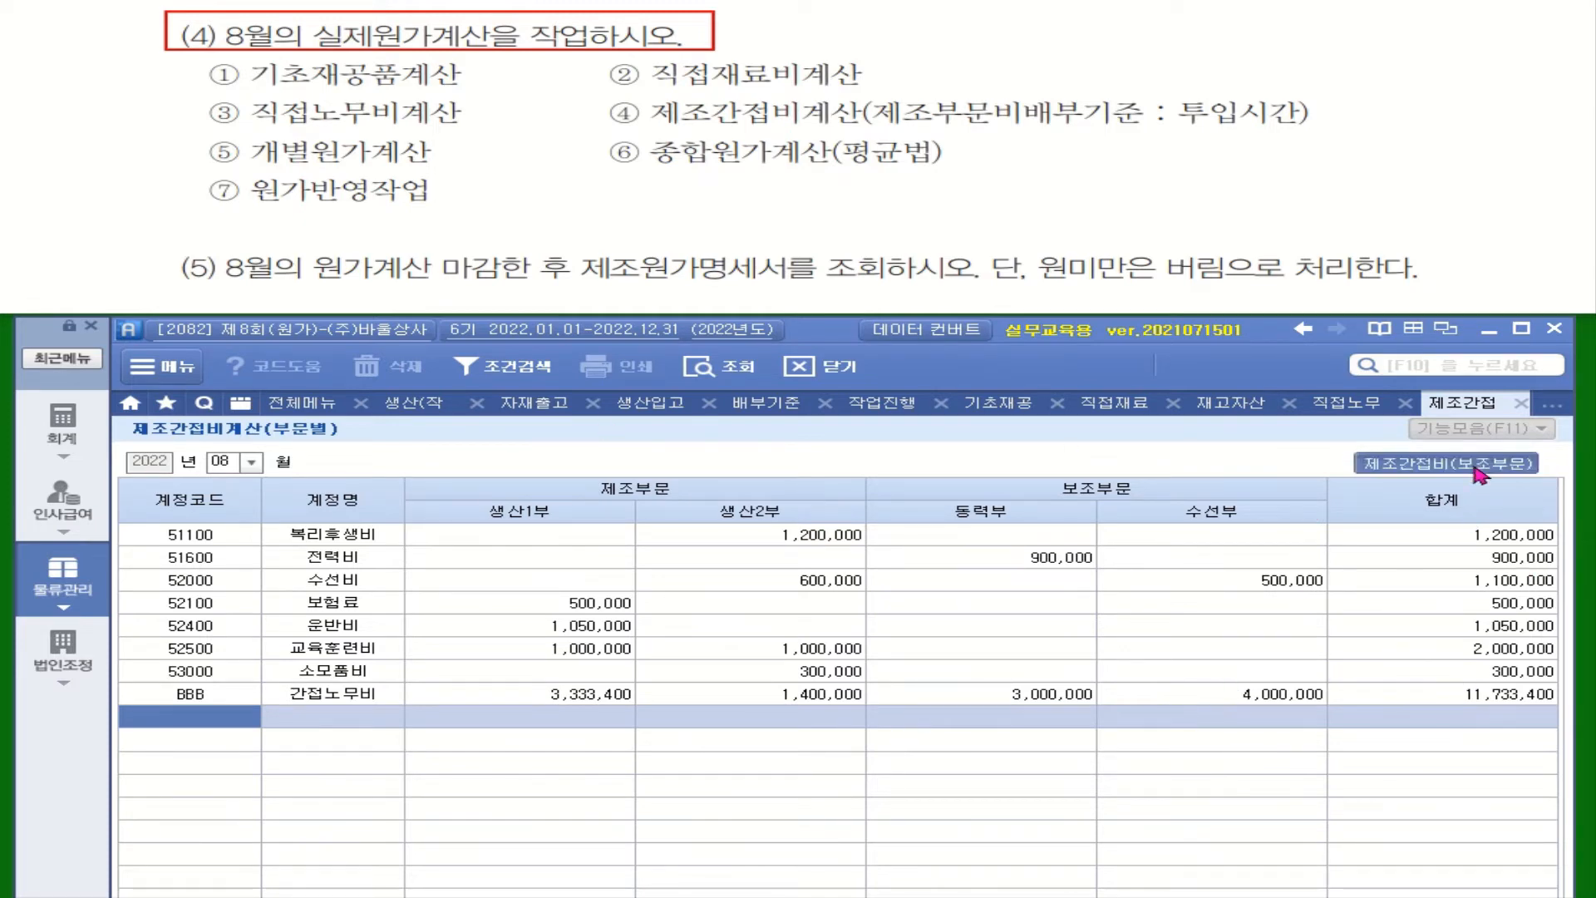
left_click(251, 461)
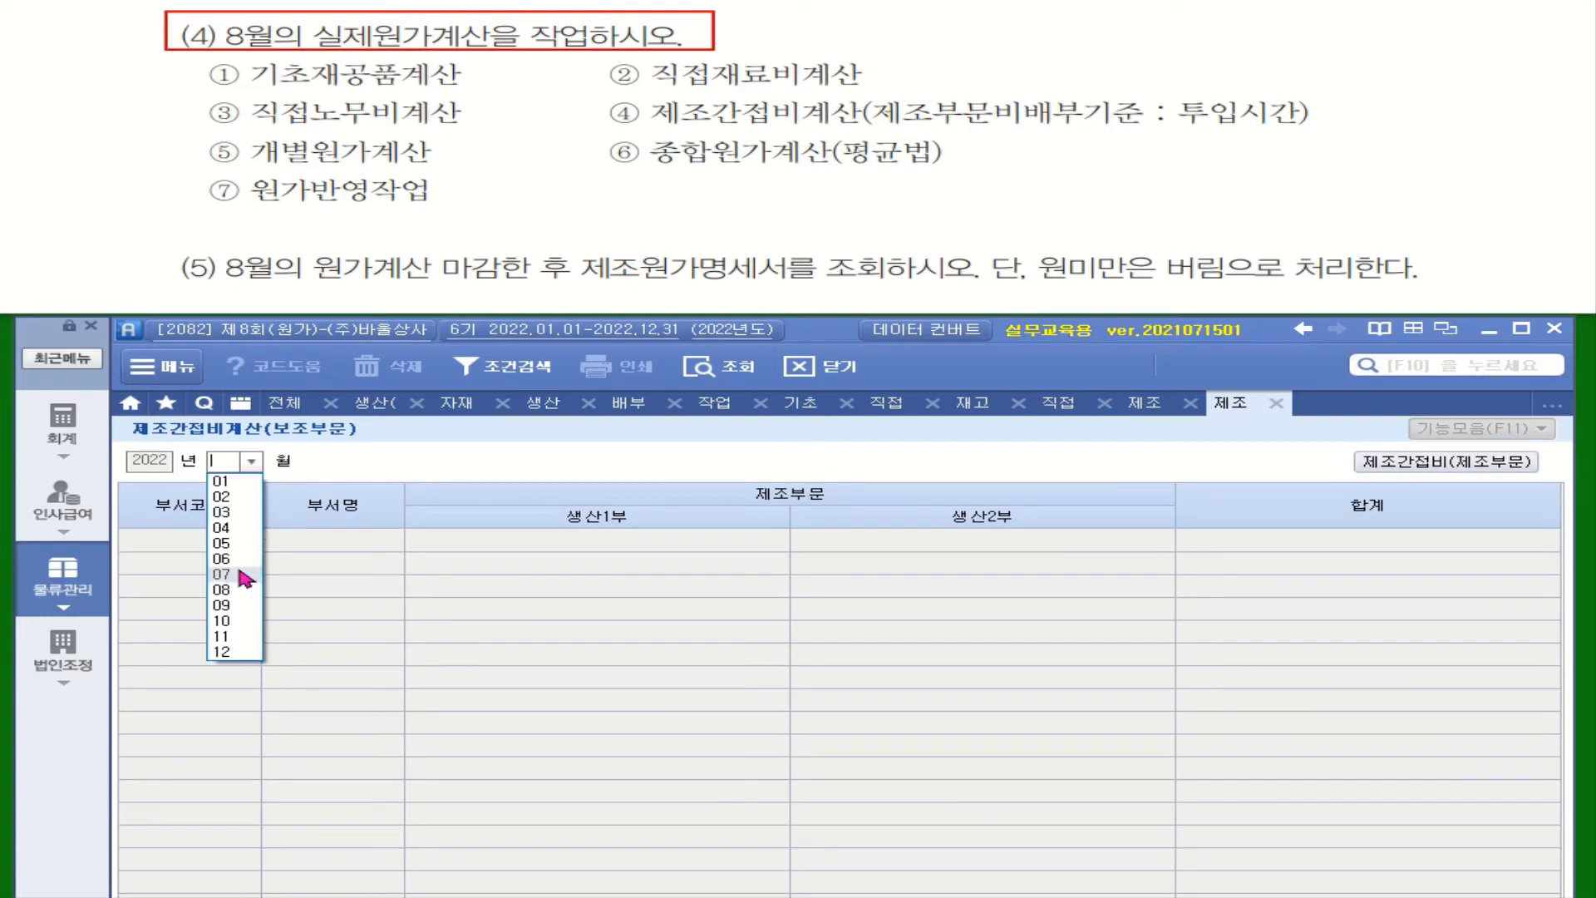
left_click(240, 594)
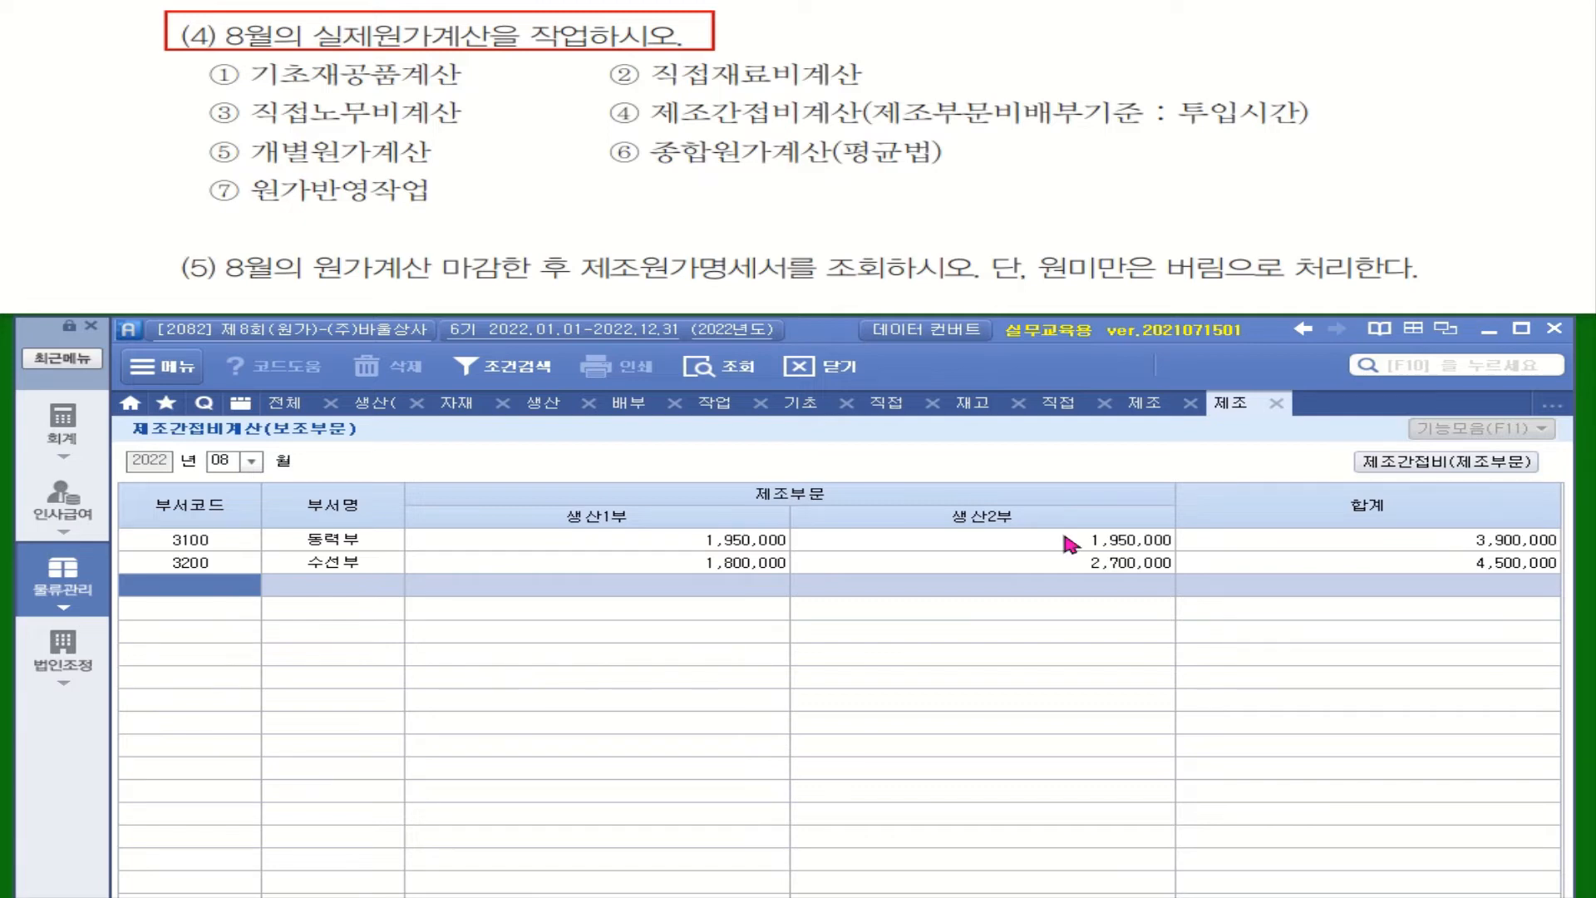
Step: Run the August overhead calculation for the production departments (제조부문) with 투입시간 as the allocation basis
left_click(1451, 464)
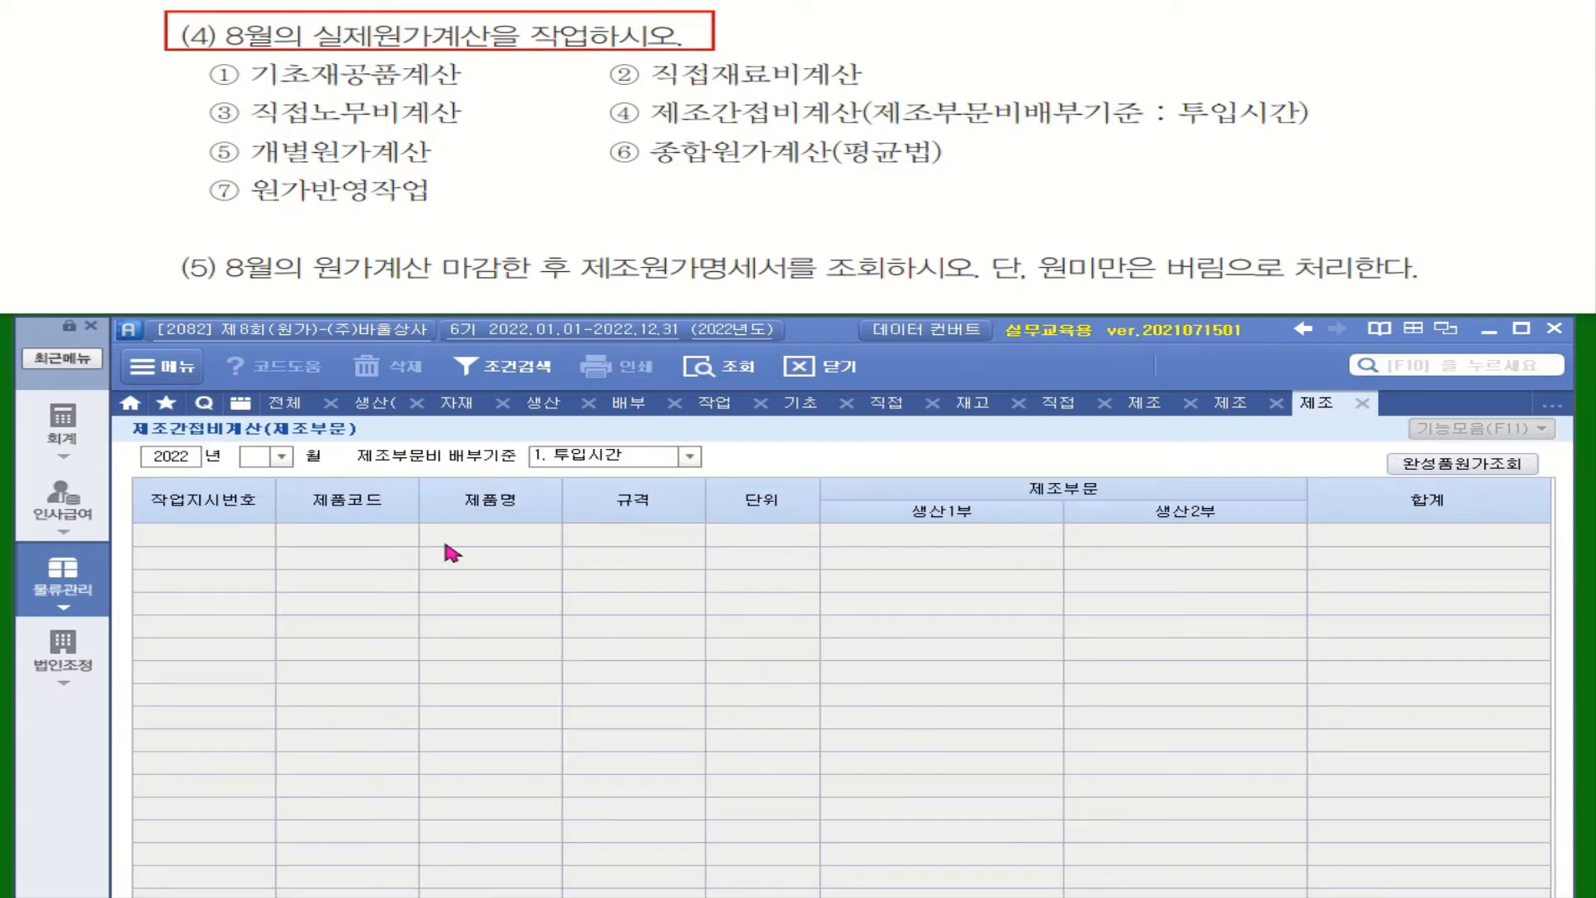
left_click(279, 457)
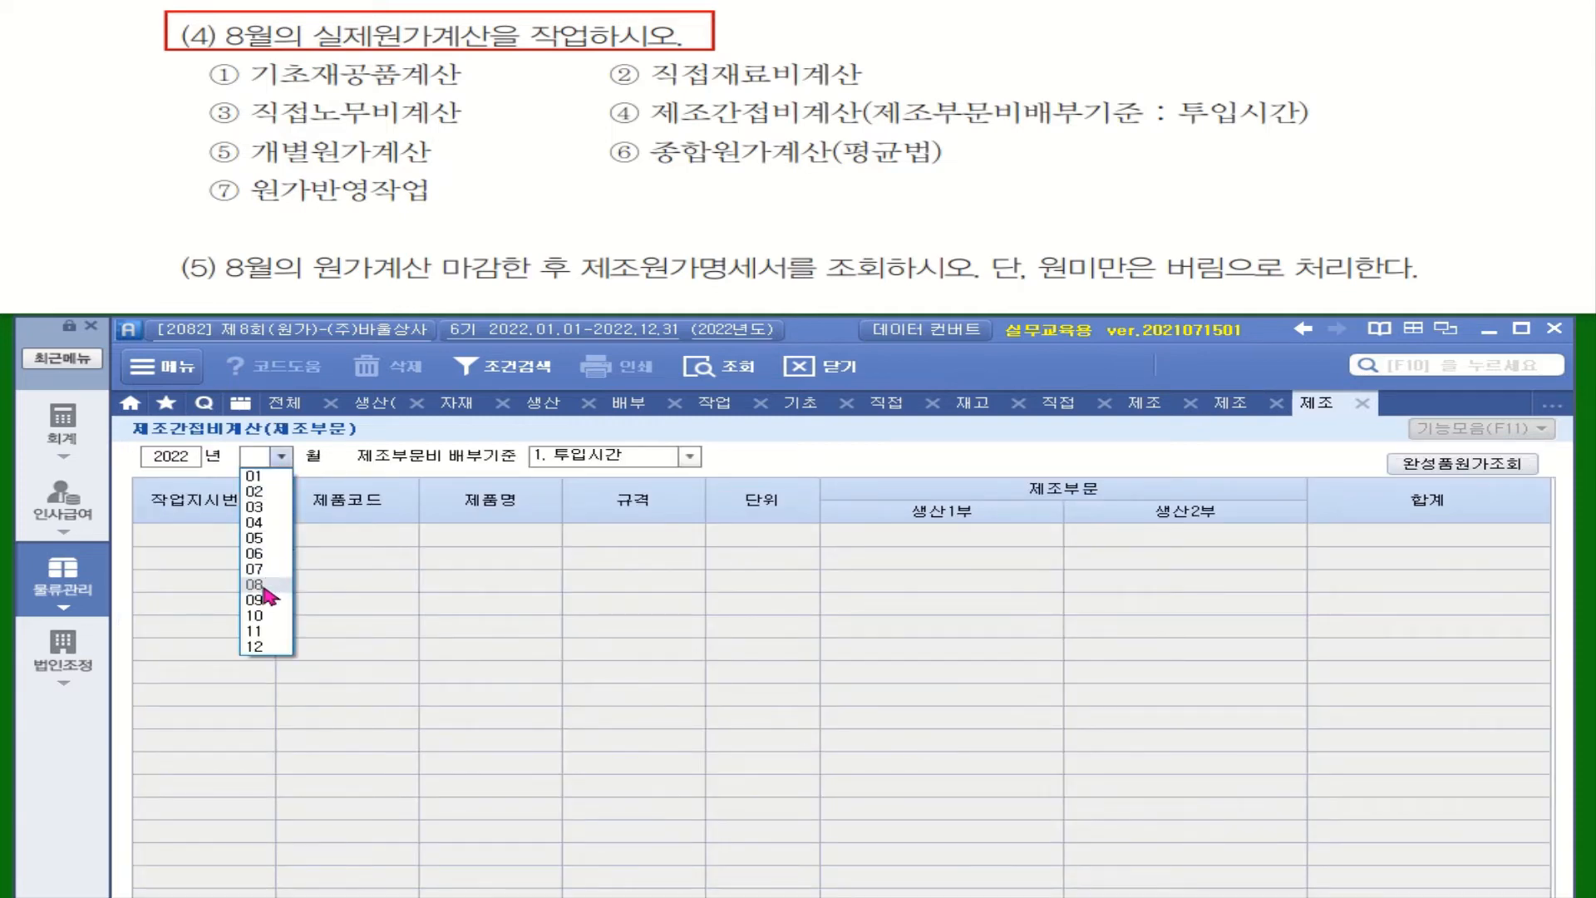
left_click(262, 591)
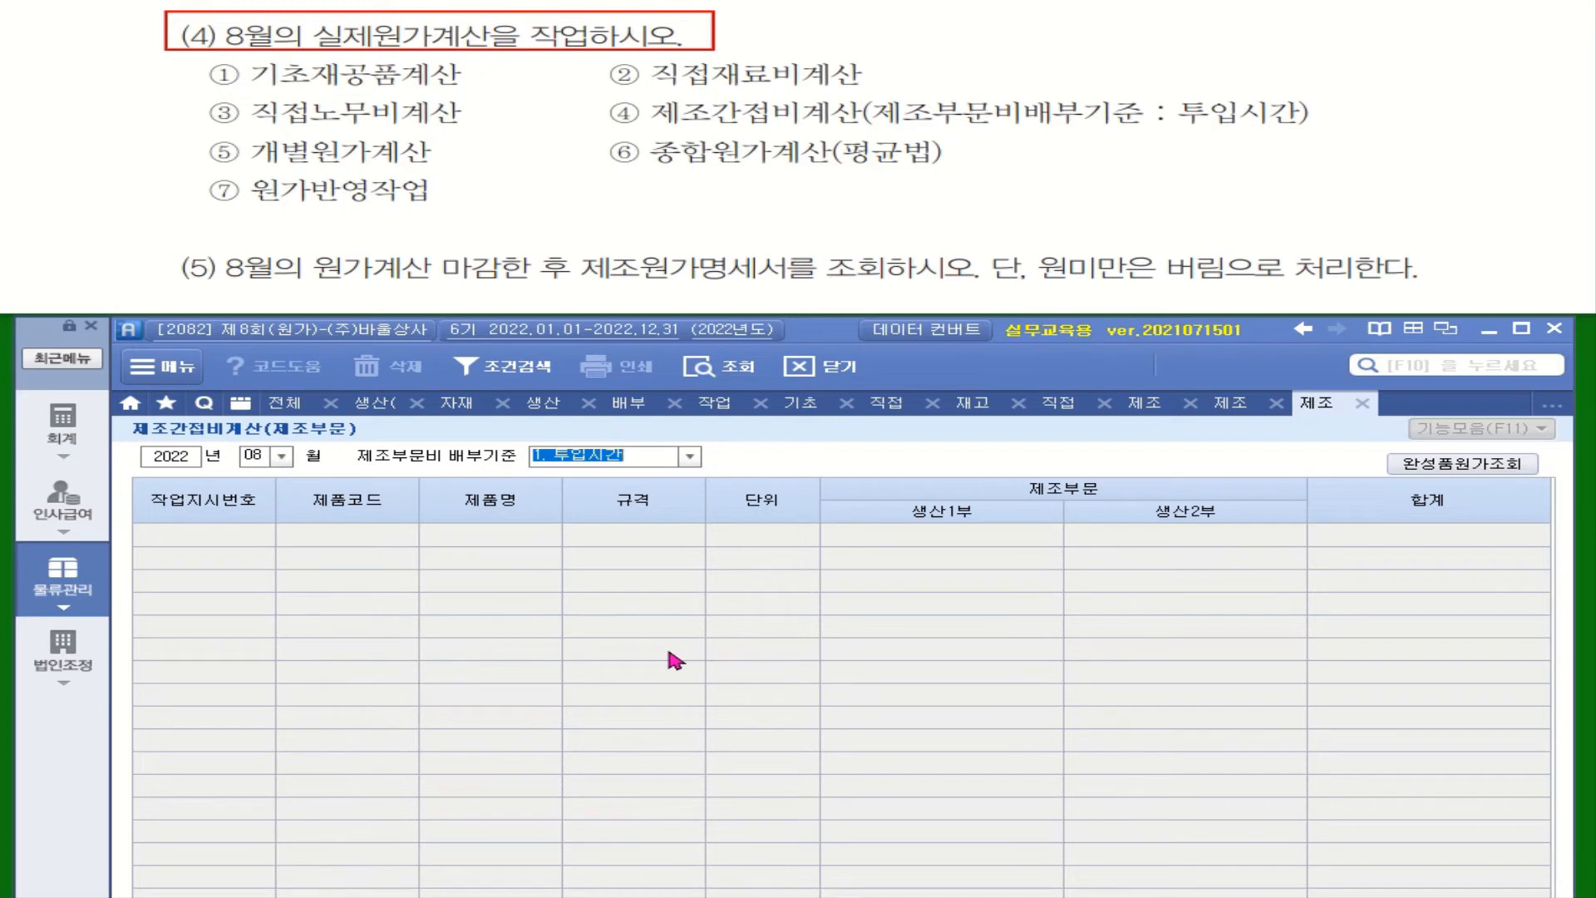
mouse_move(1162, 86)
left_mouse_down()
mouse_move(1237, 133)
mouse_move(1325, 133)
left_mouse_up()
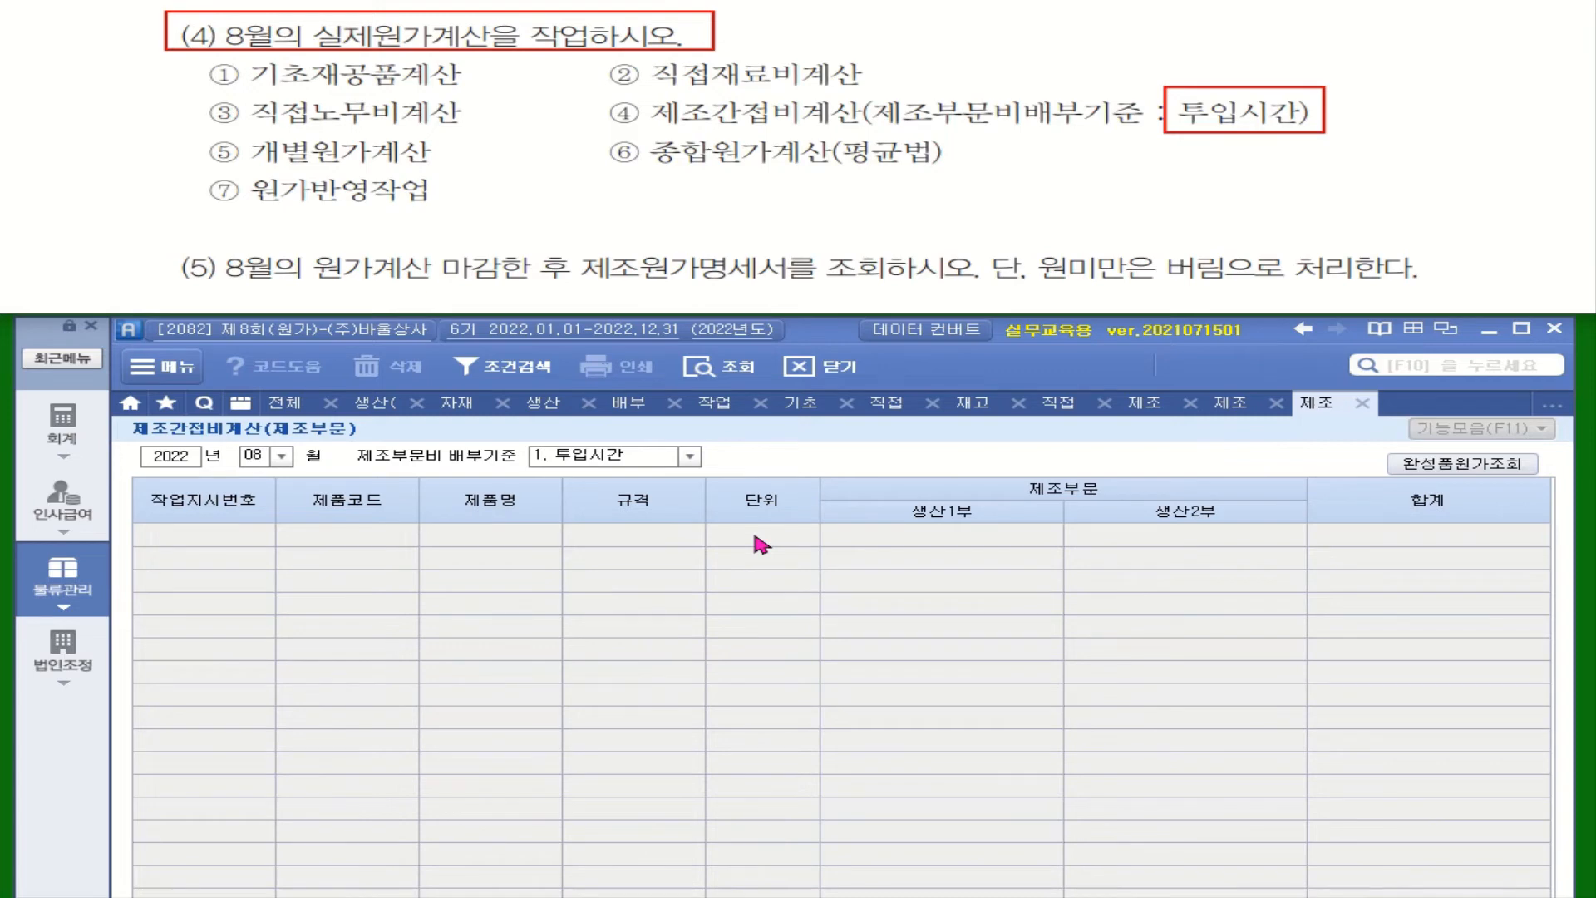
left_click(717, 367)
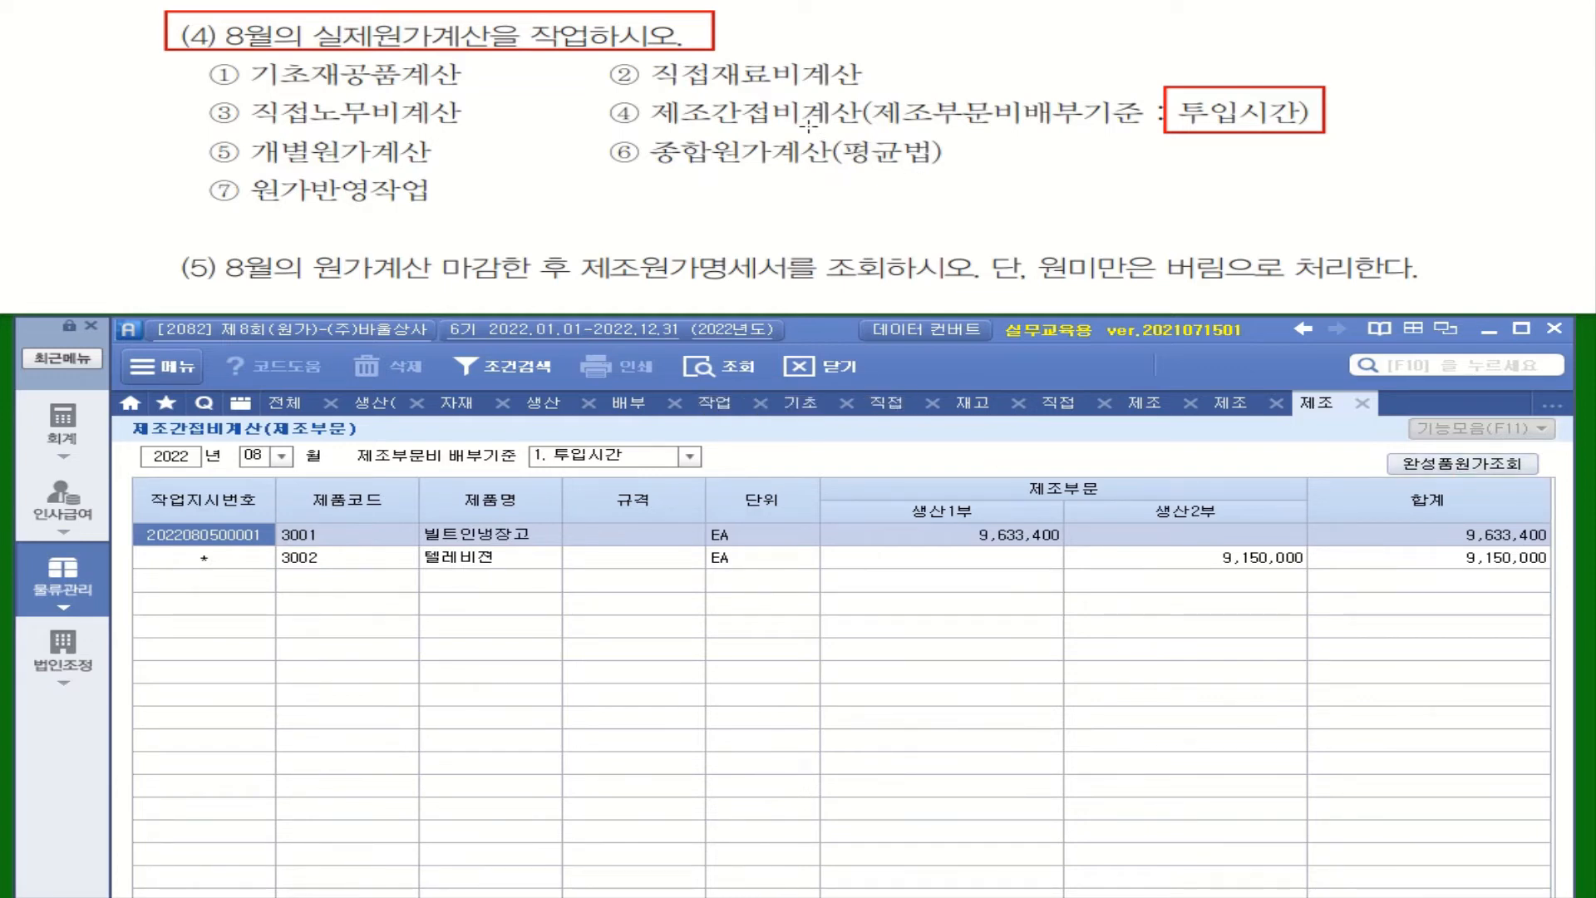
Step: Run the August finished goods cost inquiry (완성품원가조회) with the 평균법 method and check both products' unit manufacturing costs
mouse_move(822, 131)
left_mouse_down()
mouse_move(831, 148)
mouse_move(963, 175)
left_mouse_up()
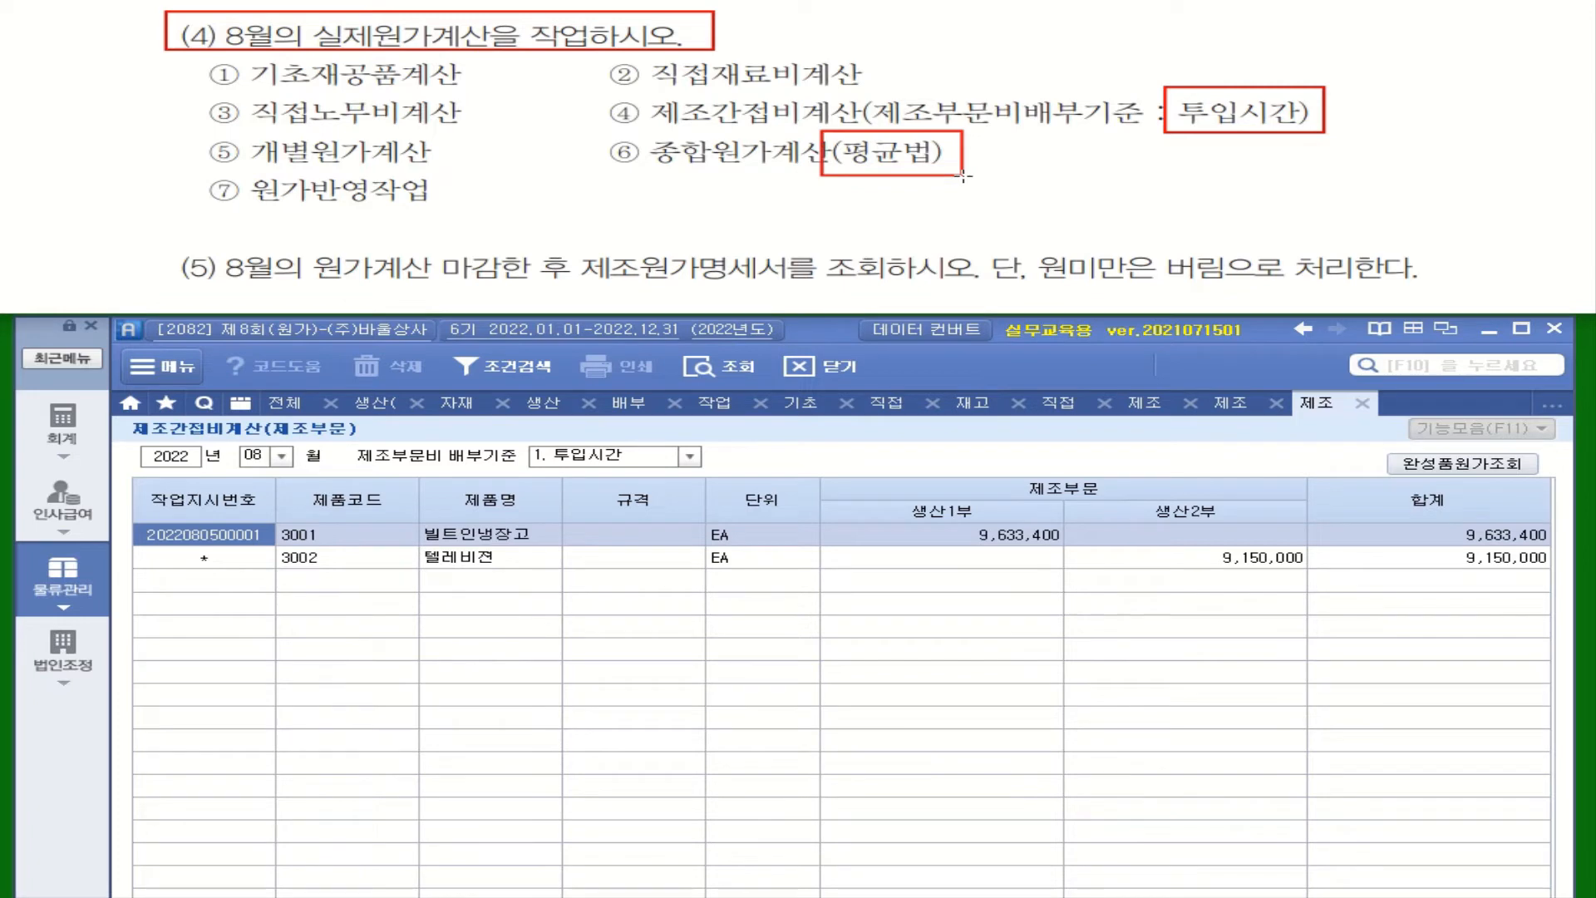
left_click(1443, 464)
left_click(271, 459)
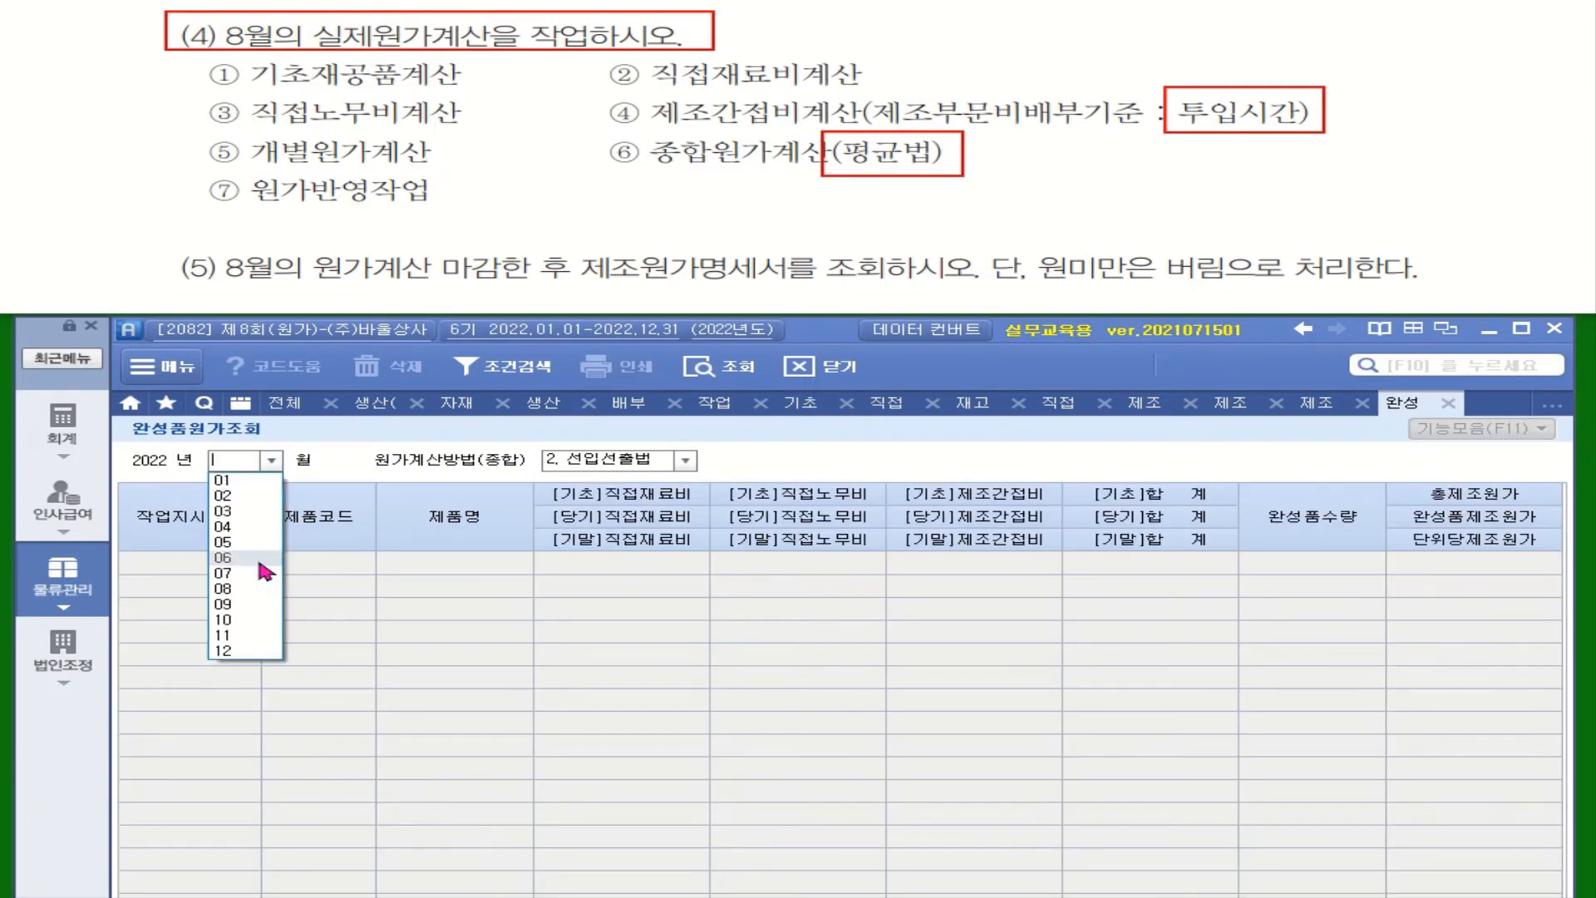
left_click(258, 588)
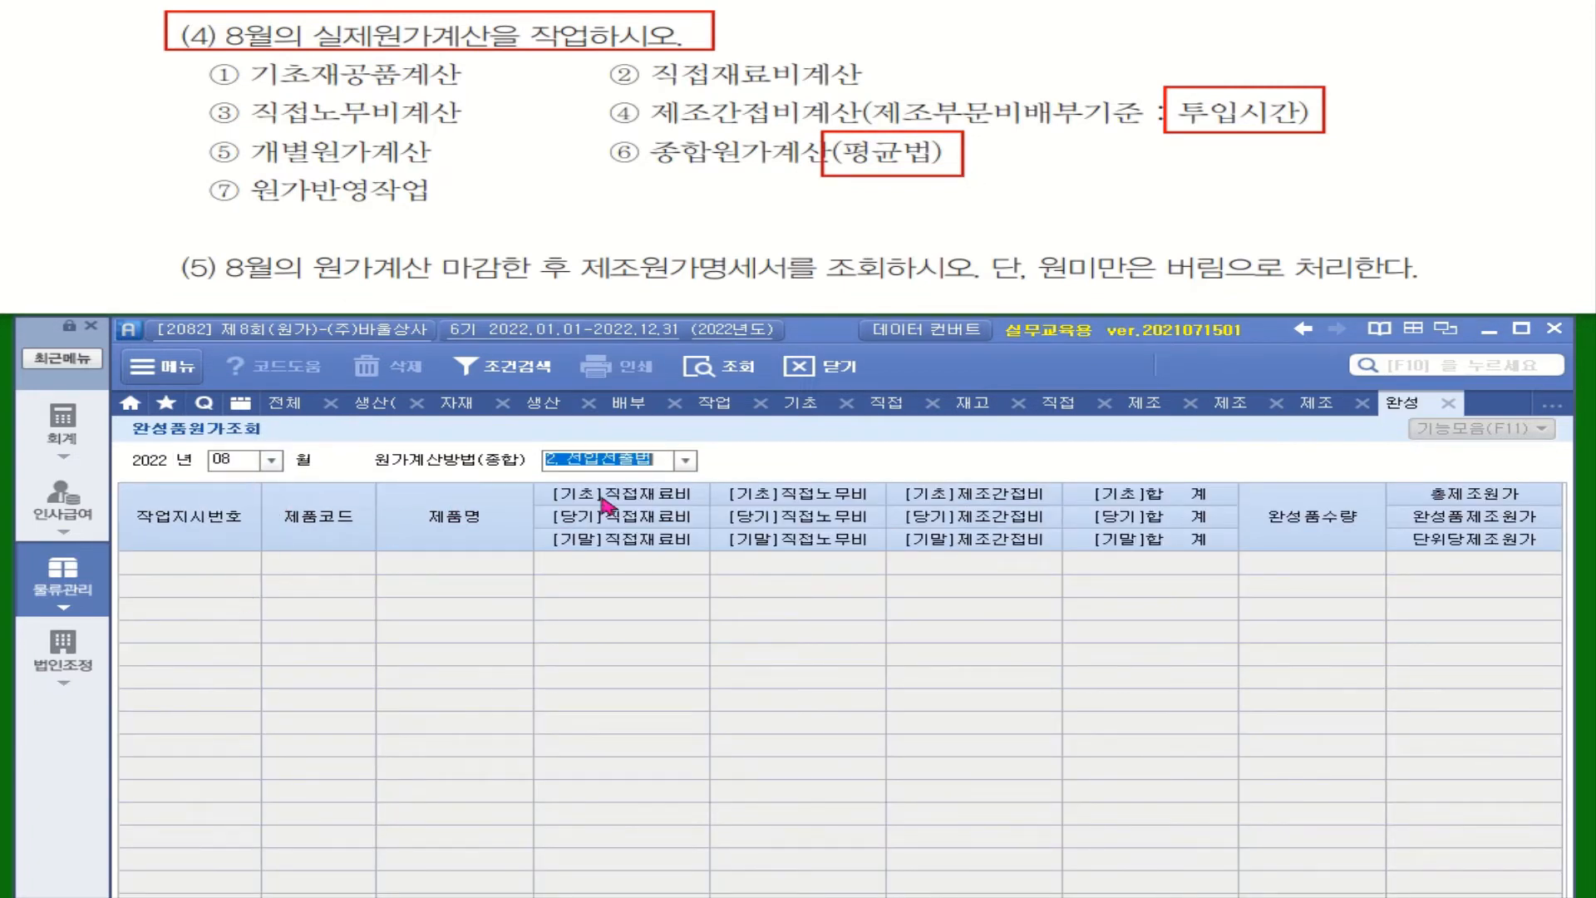
left_click(657, 457)
left_click(636, 480)
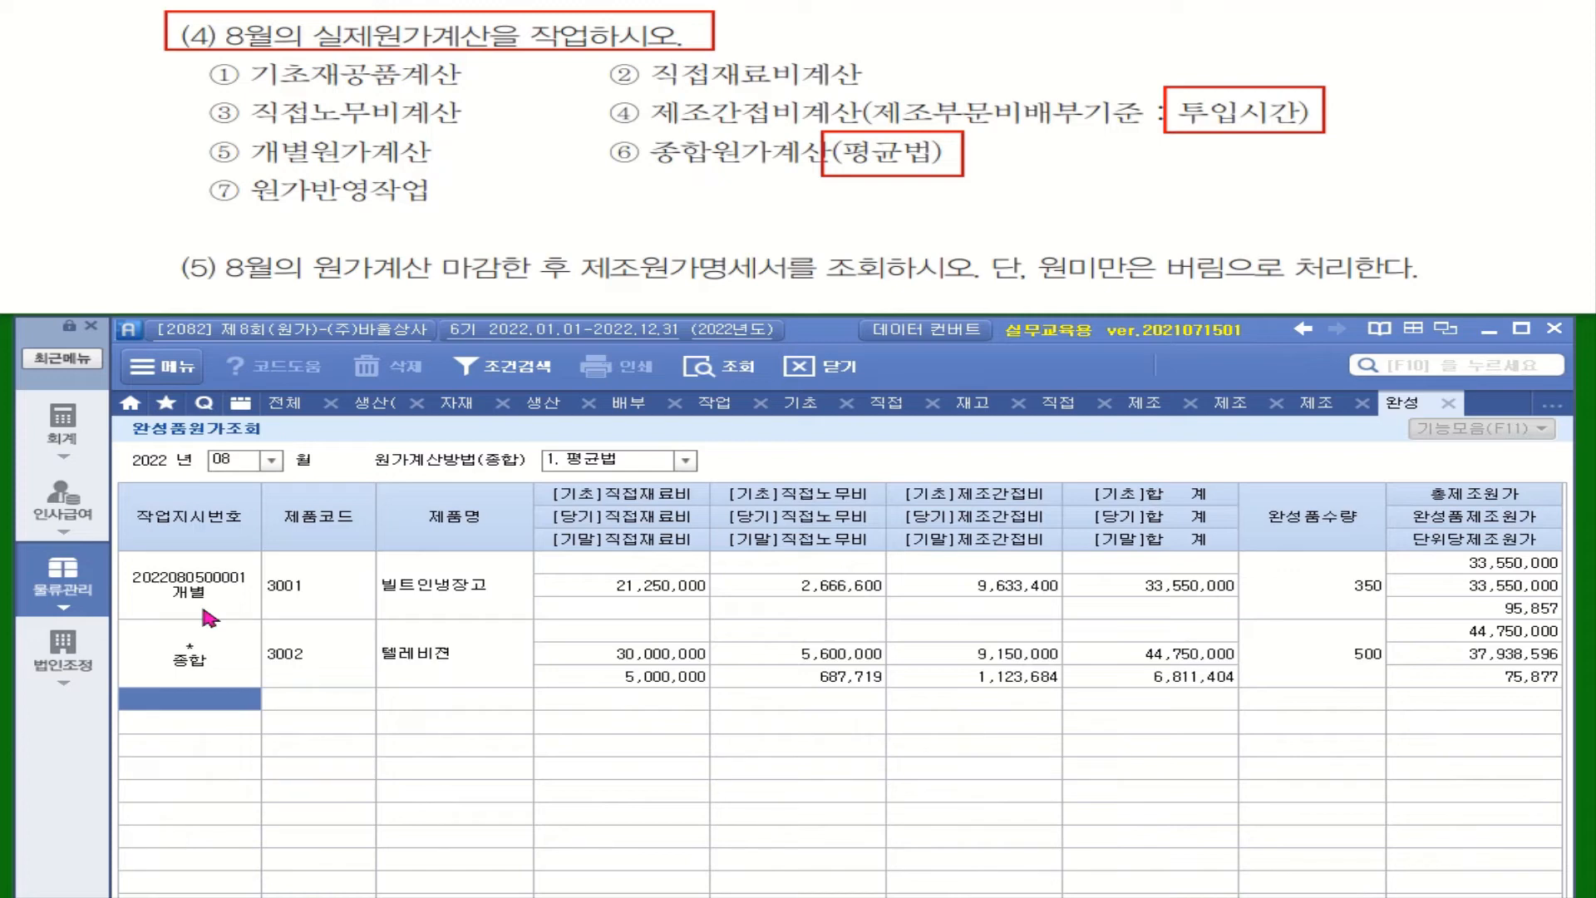
left_click(233, 680)
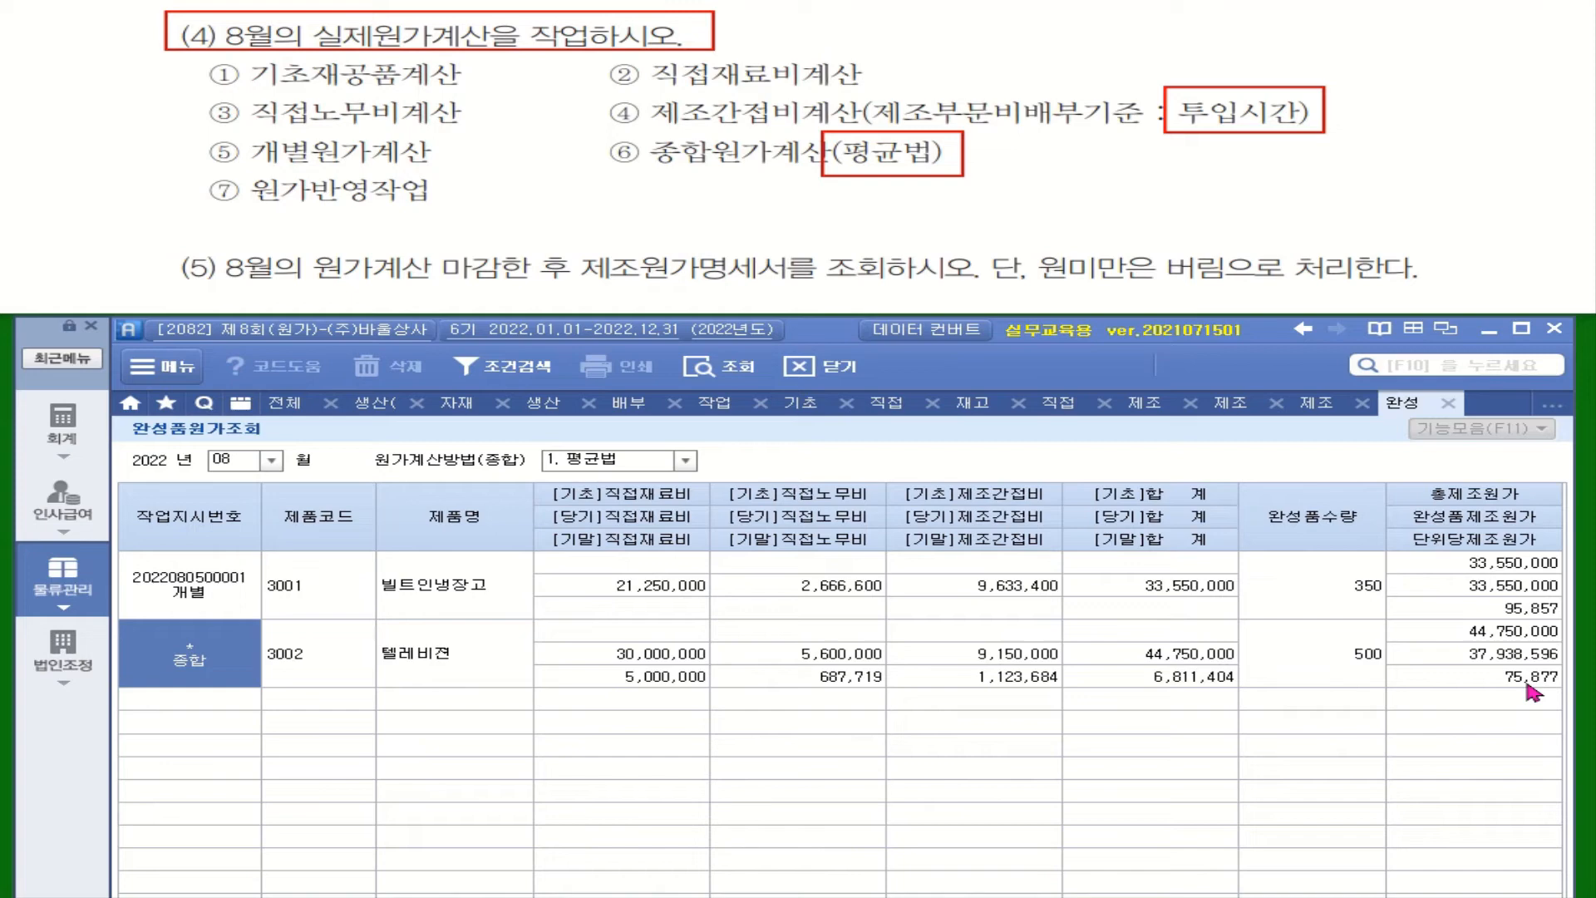
left_click(1530, 608)
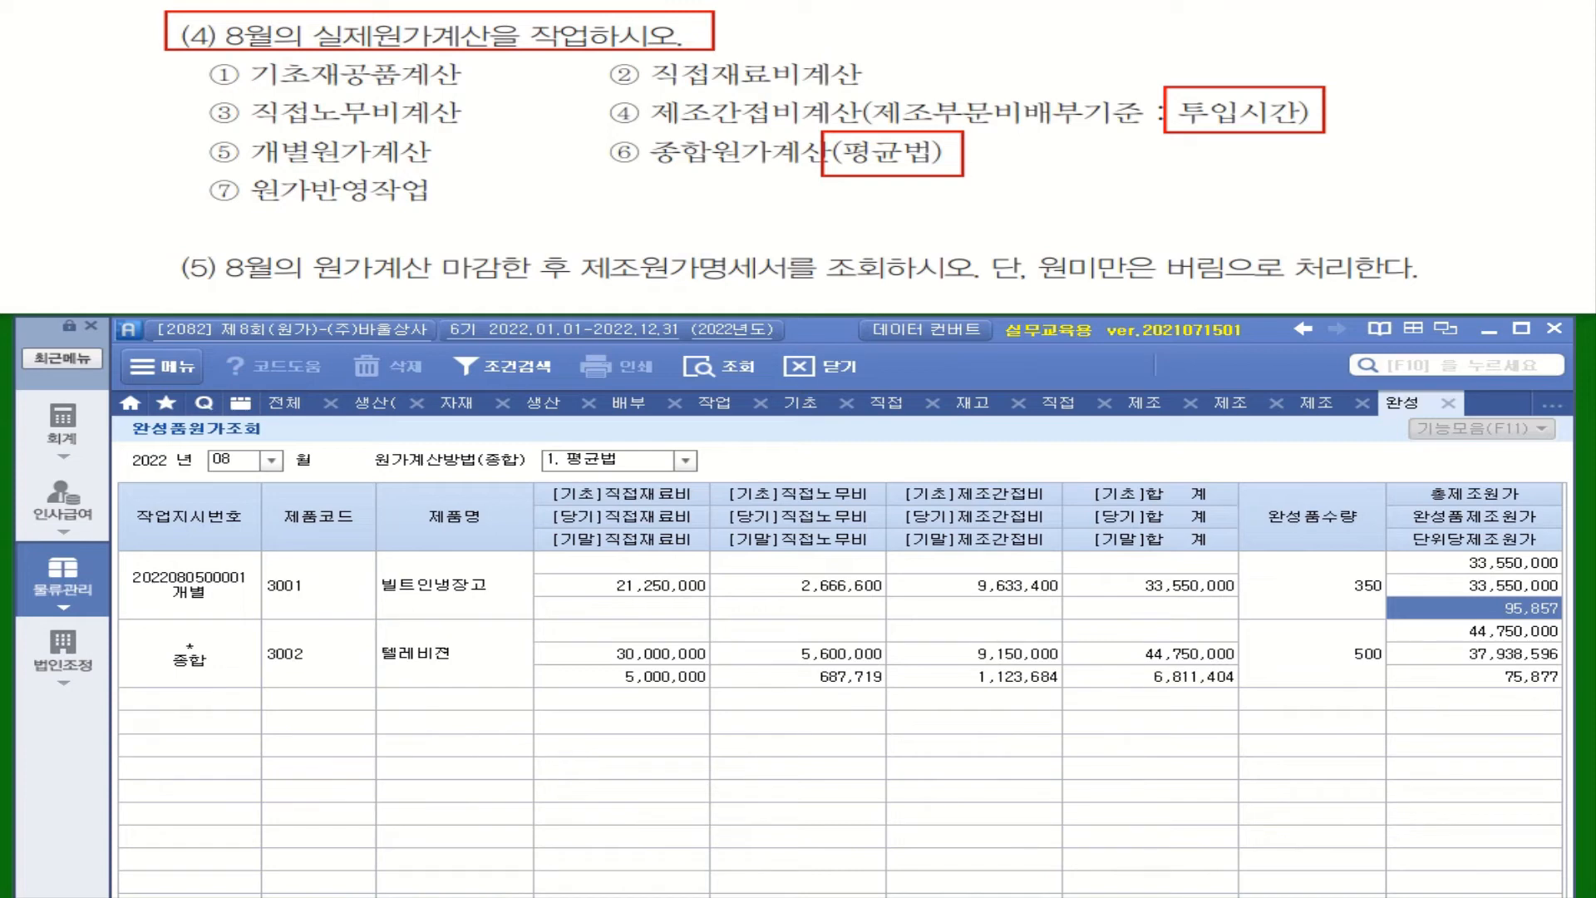
Step: Enter 95,857 as the production unit price (생산단가) of 빌트인냉장고 in the August 31 production receipt (생산입고입력)
left_click(284, 405)
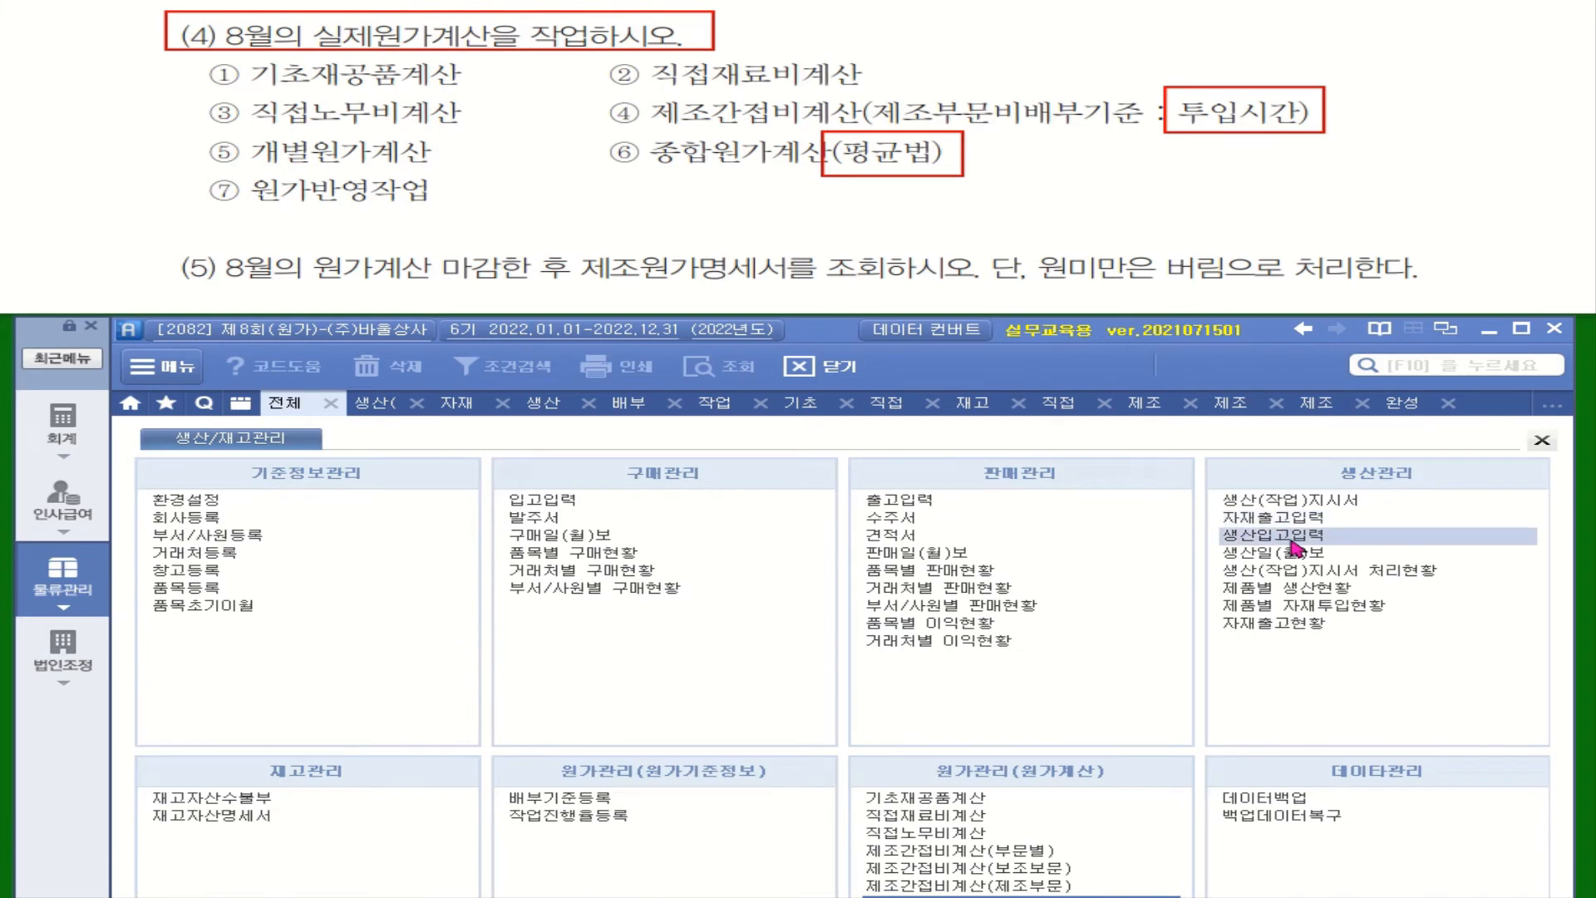
left_click(1292, 541)
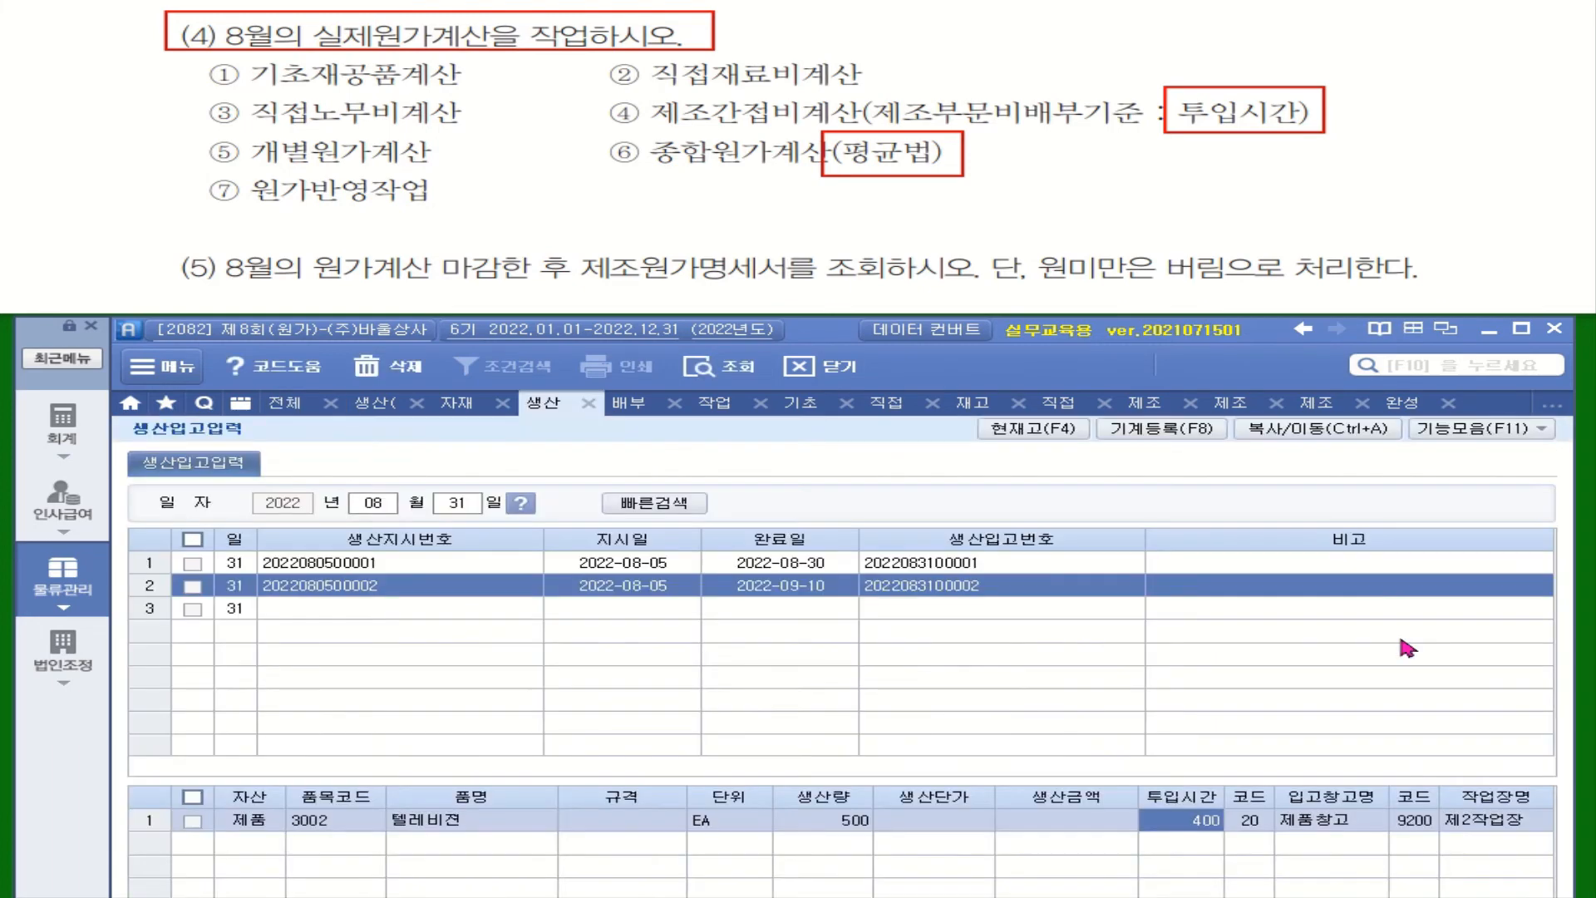
left_click(642, 565)
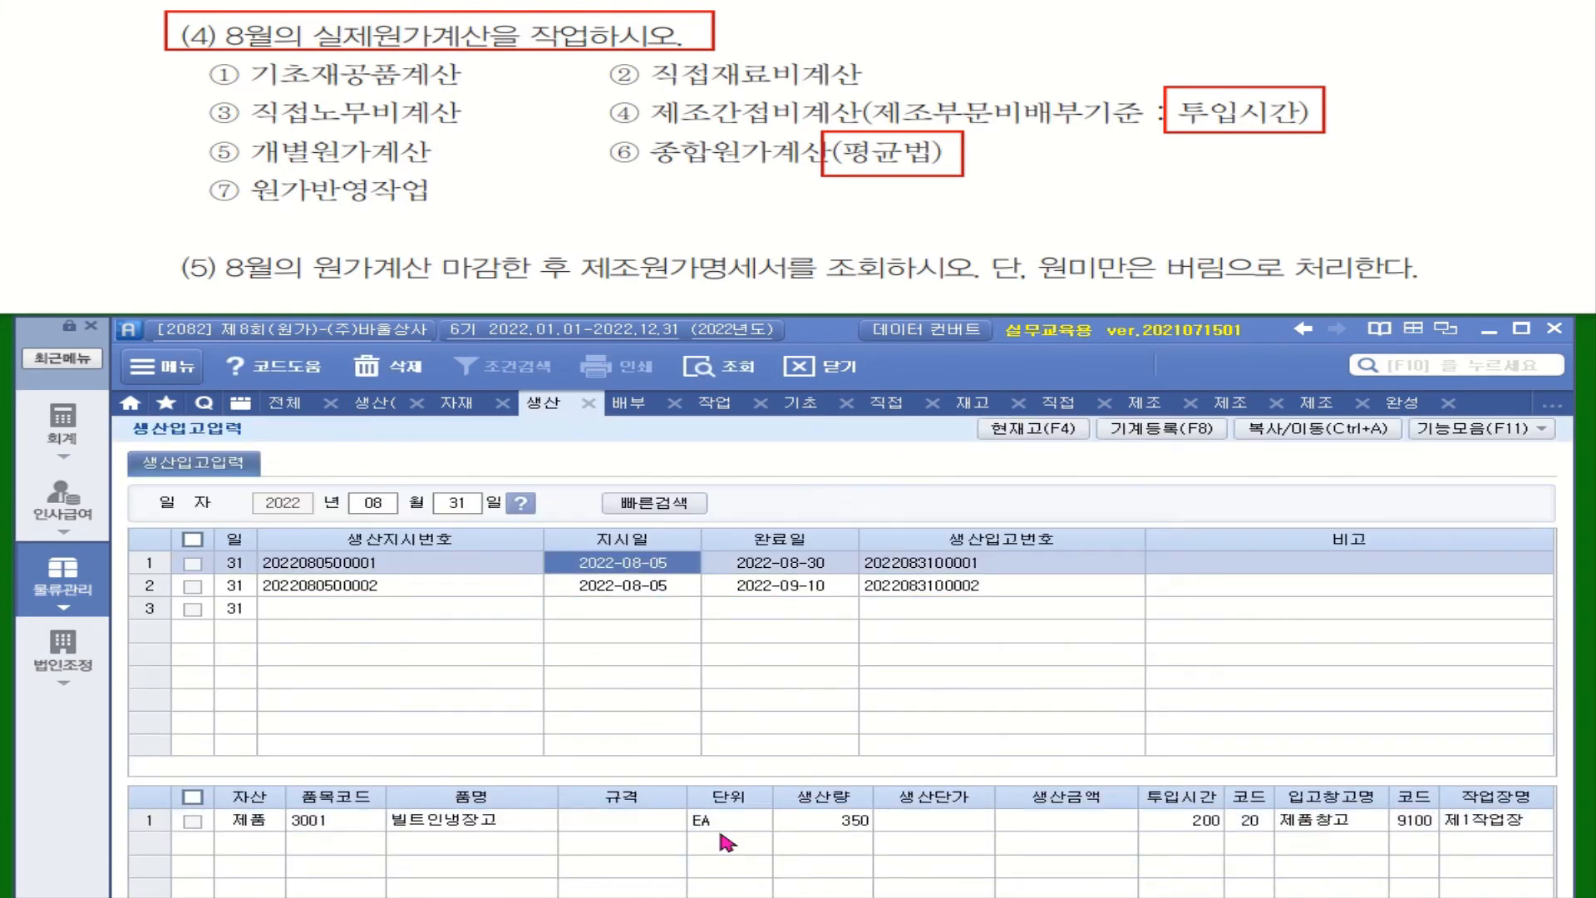
left_click(968, 832)
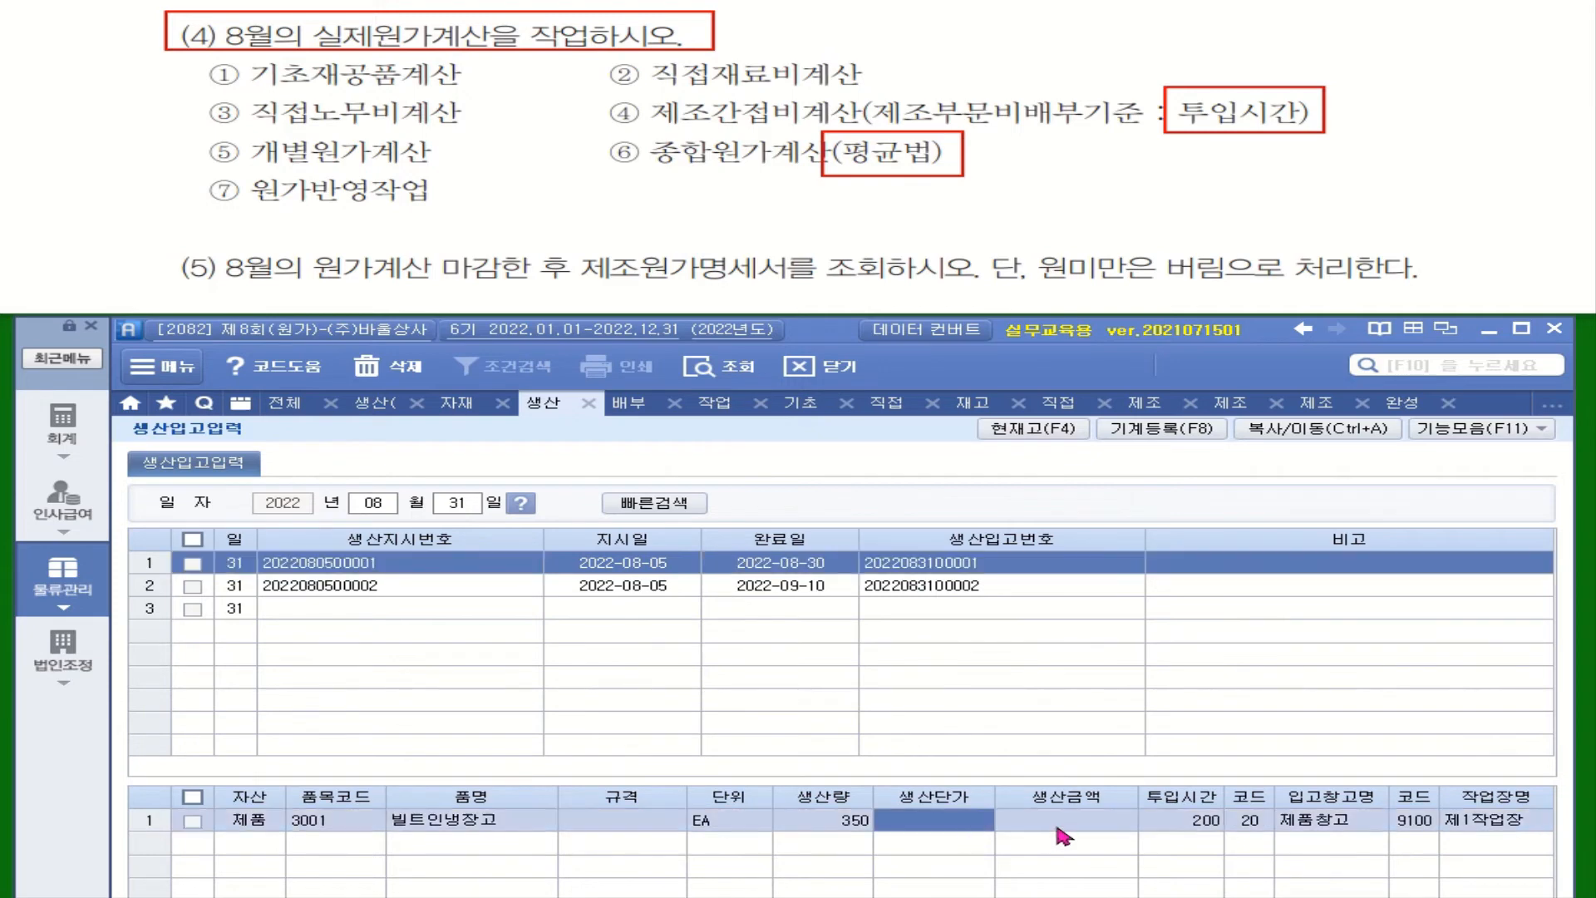
key("F12")
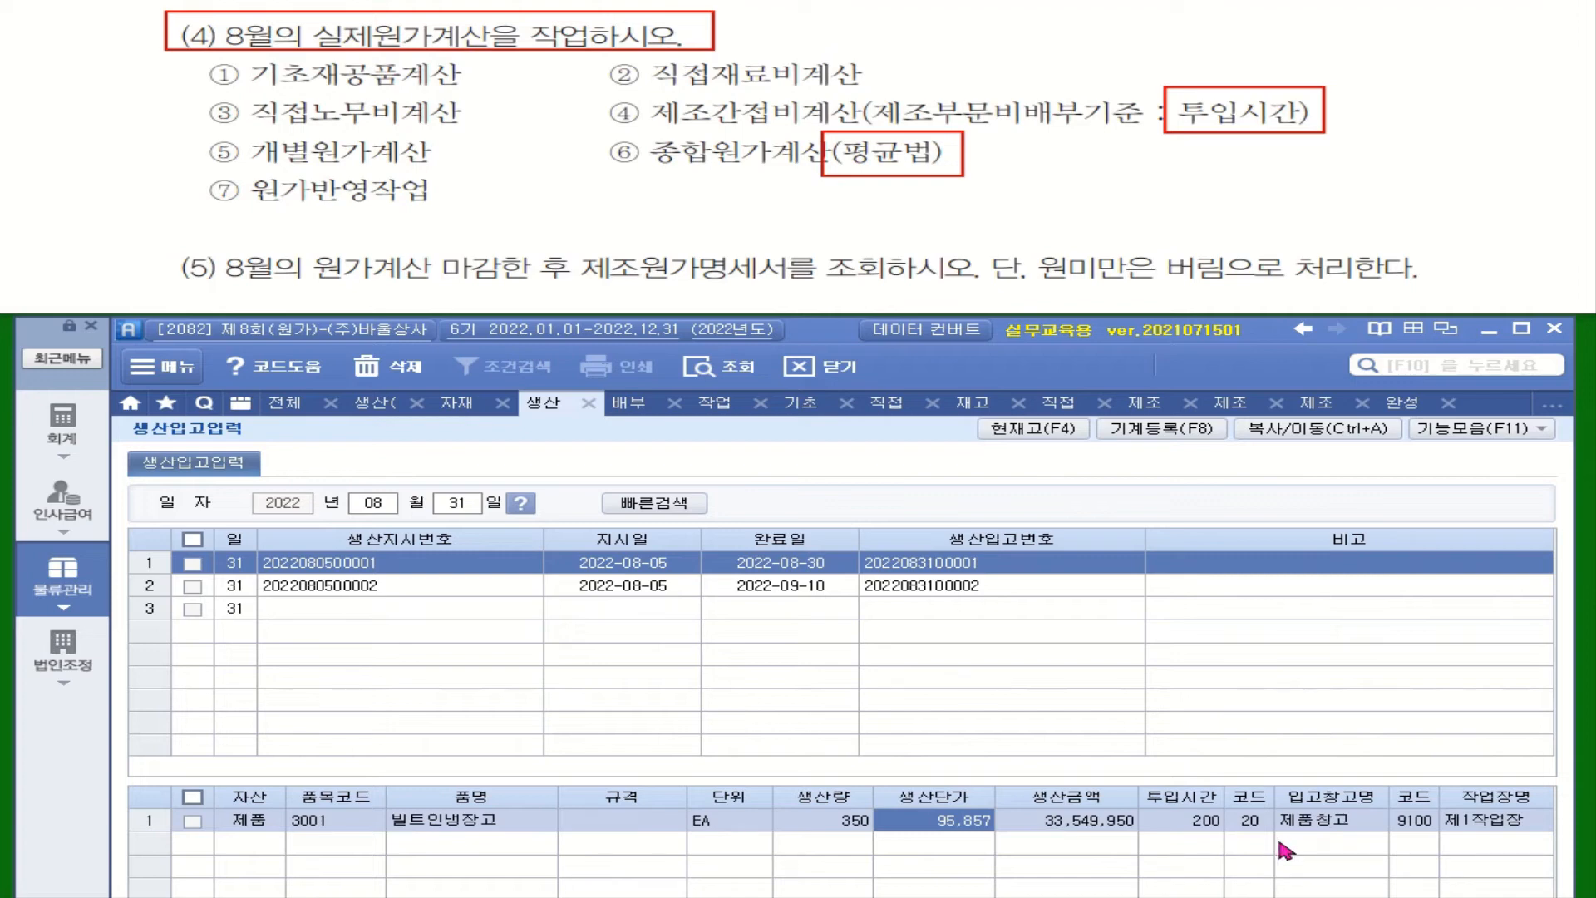
Step: Look up the unit manufacturing cost of 텔레비젼 and enter 75,877 as its 생산단가 in the August 31 production receipt
left_click(1405, 404)
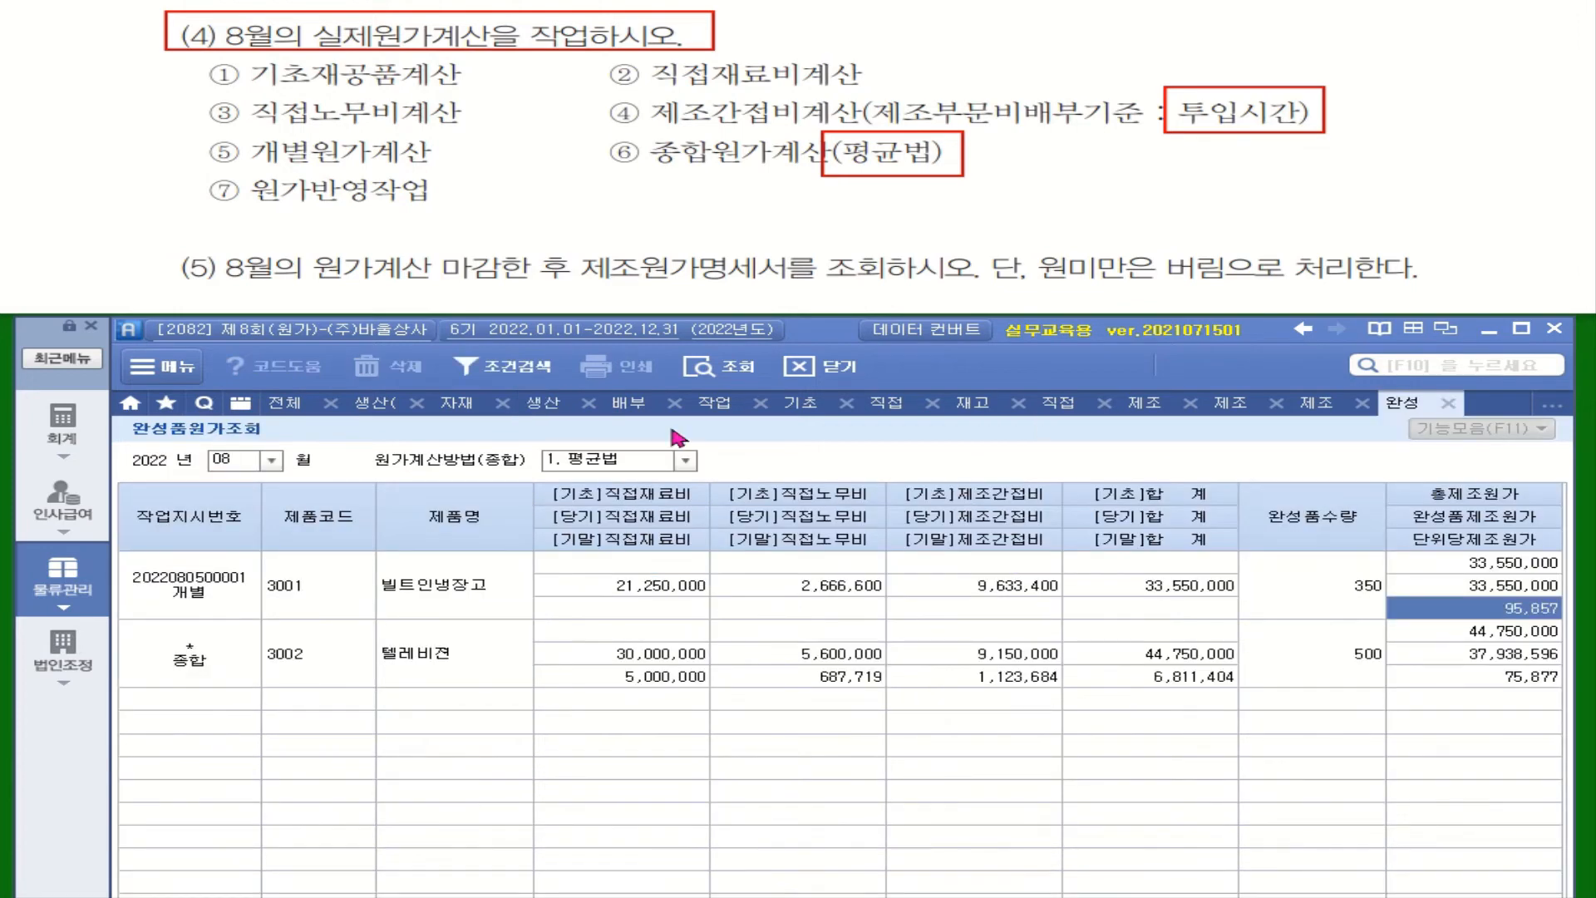
left_click(1530, 677)
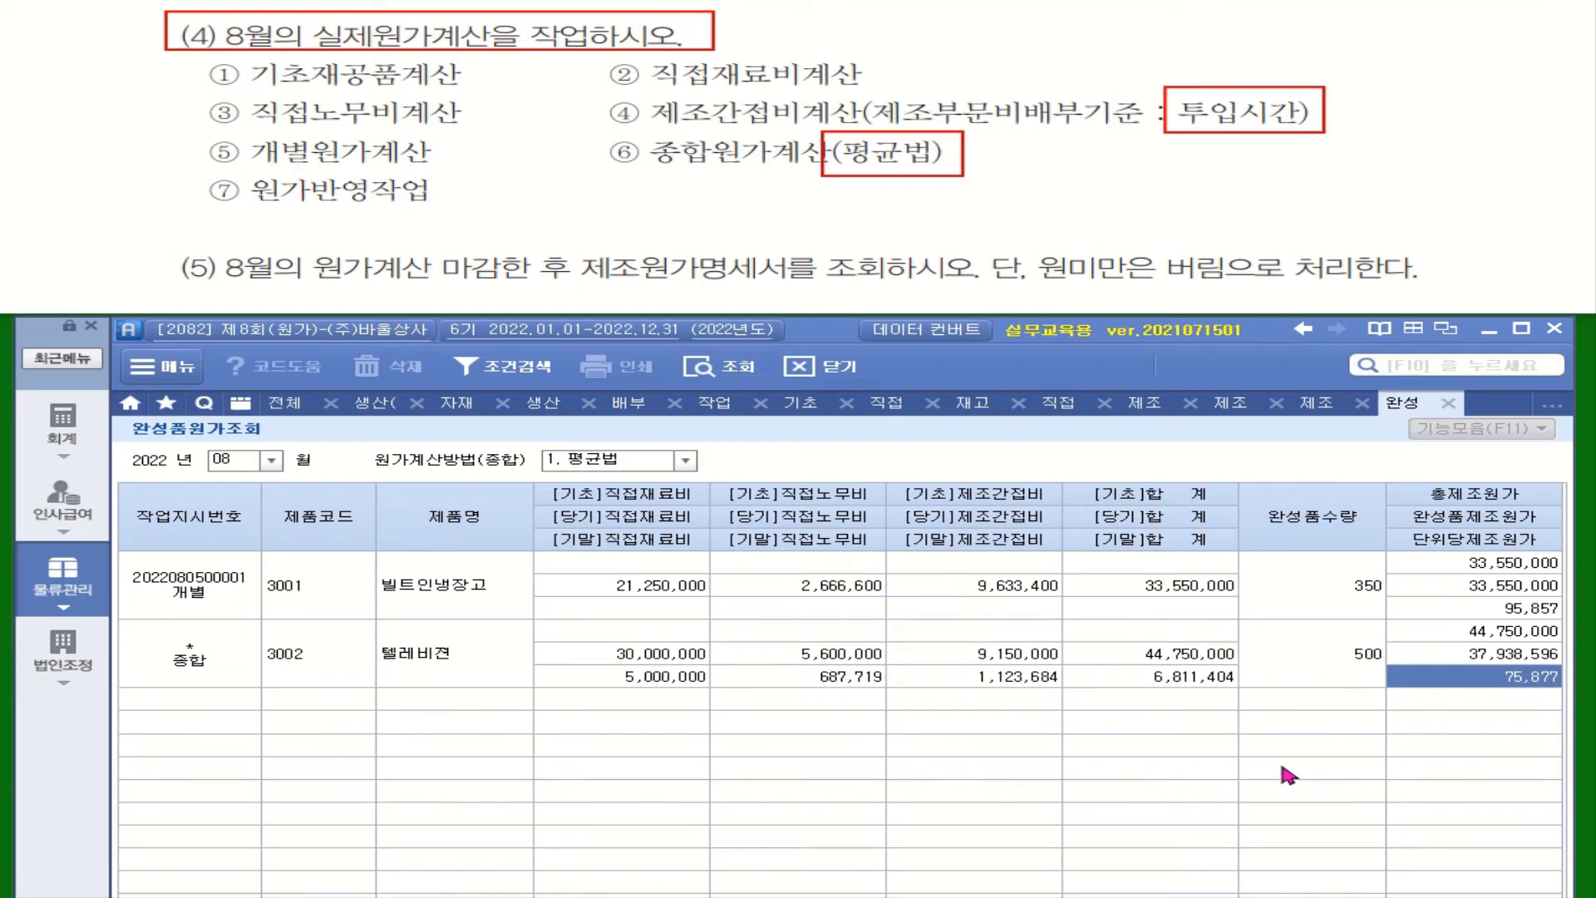
left_click(545, 406)
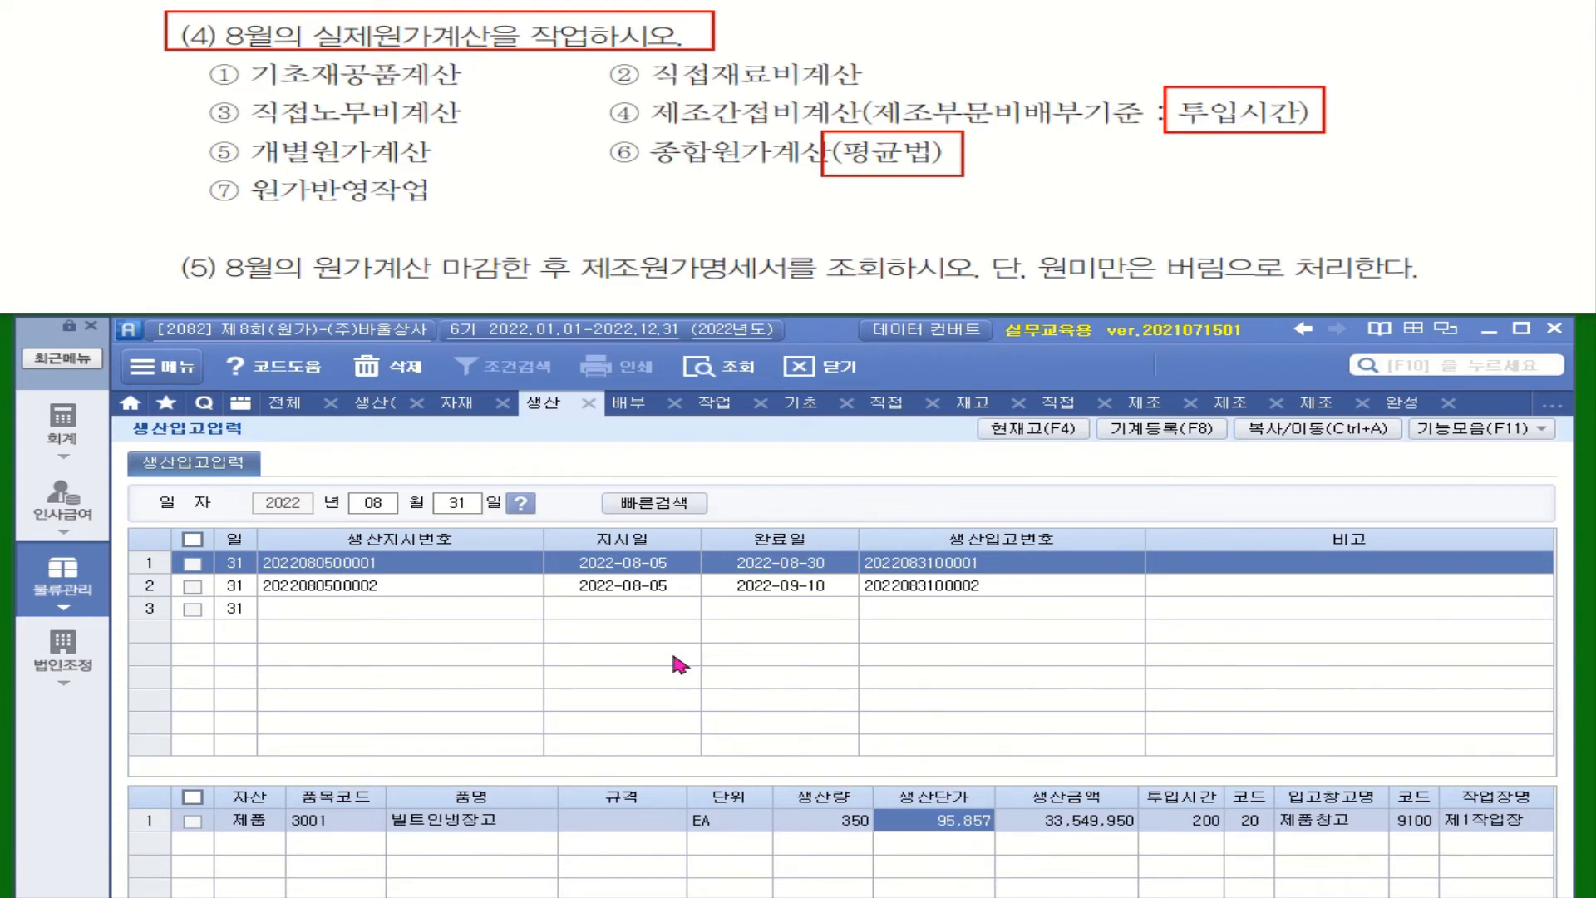
left_click(665, 588)
left_click(918, 823)
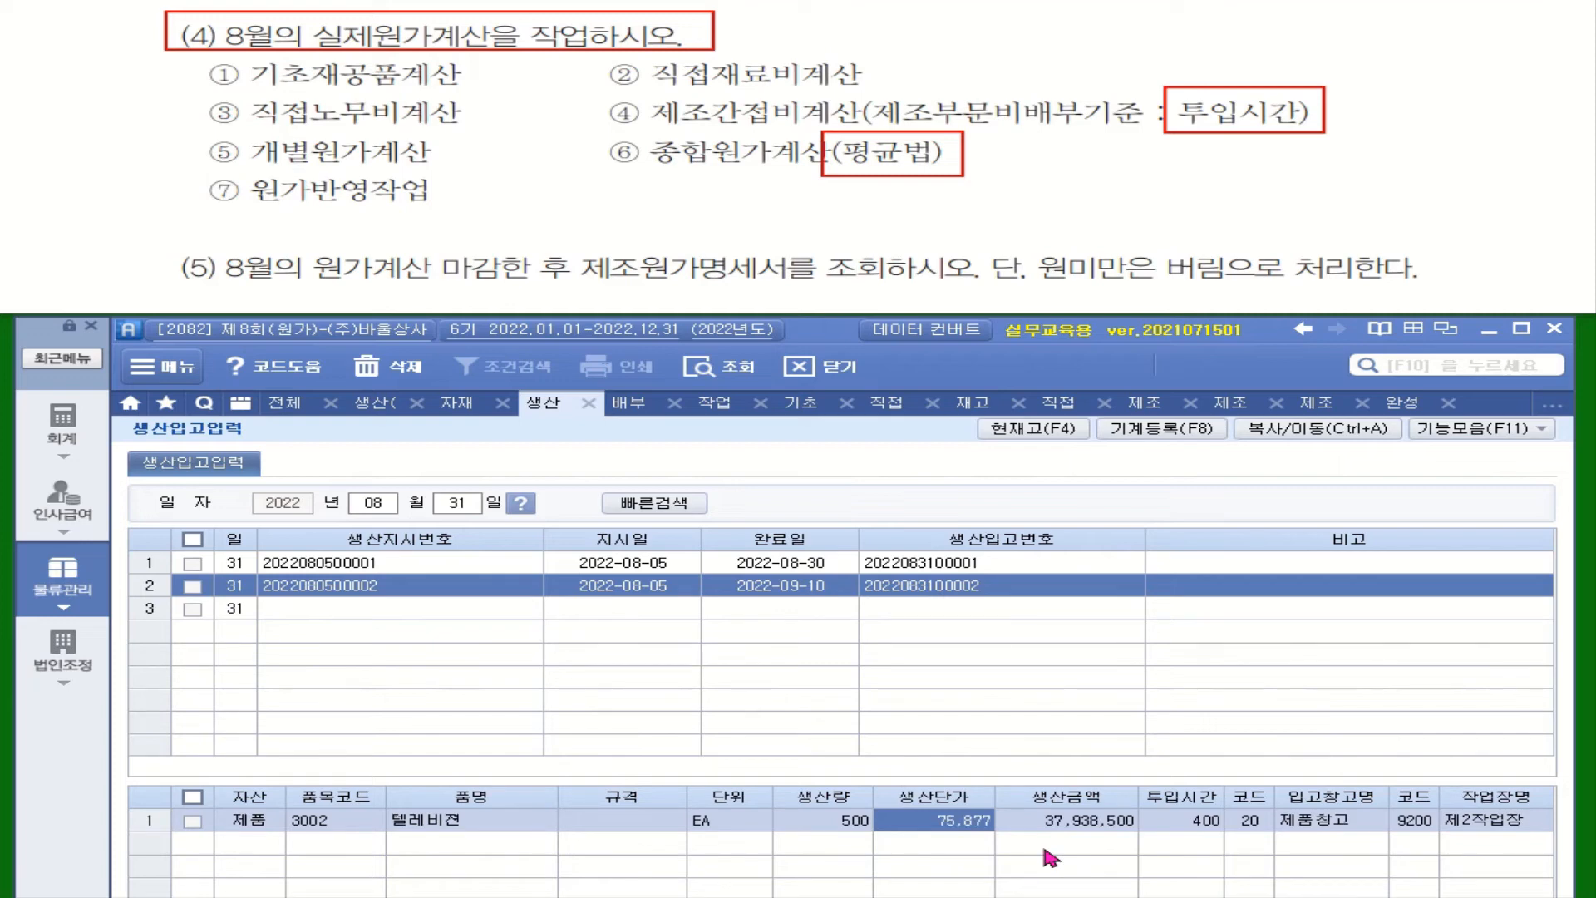
left_click(1015, 624)
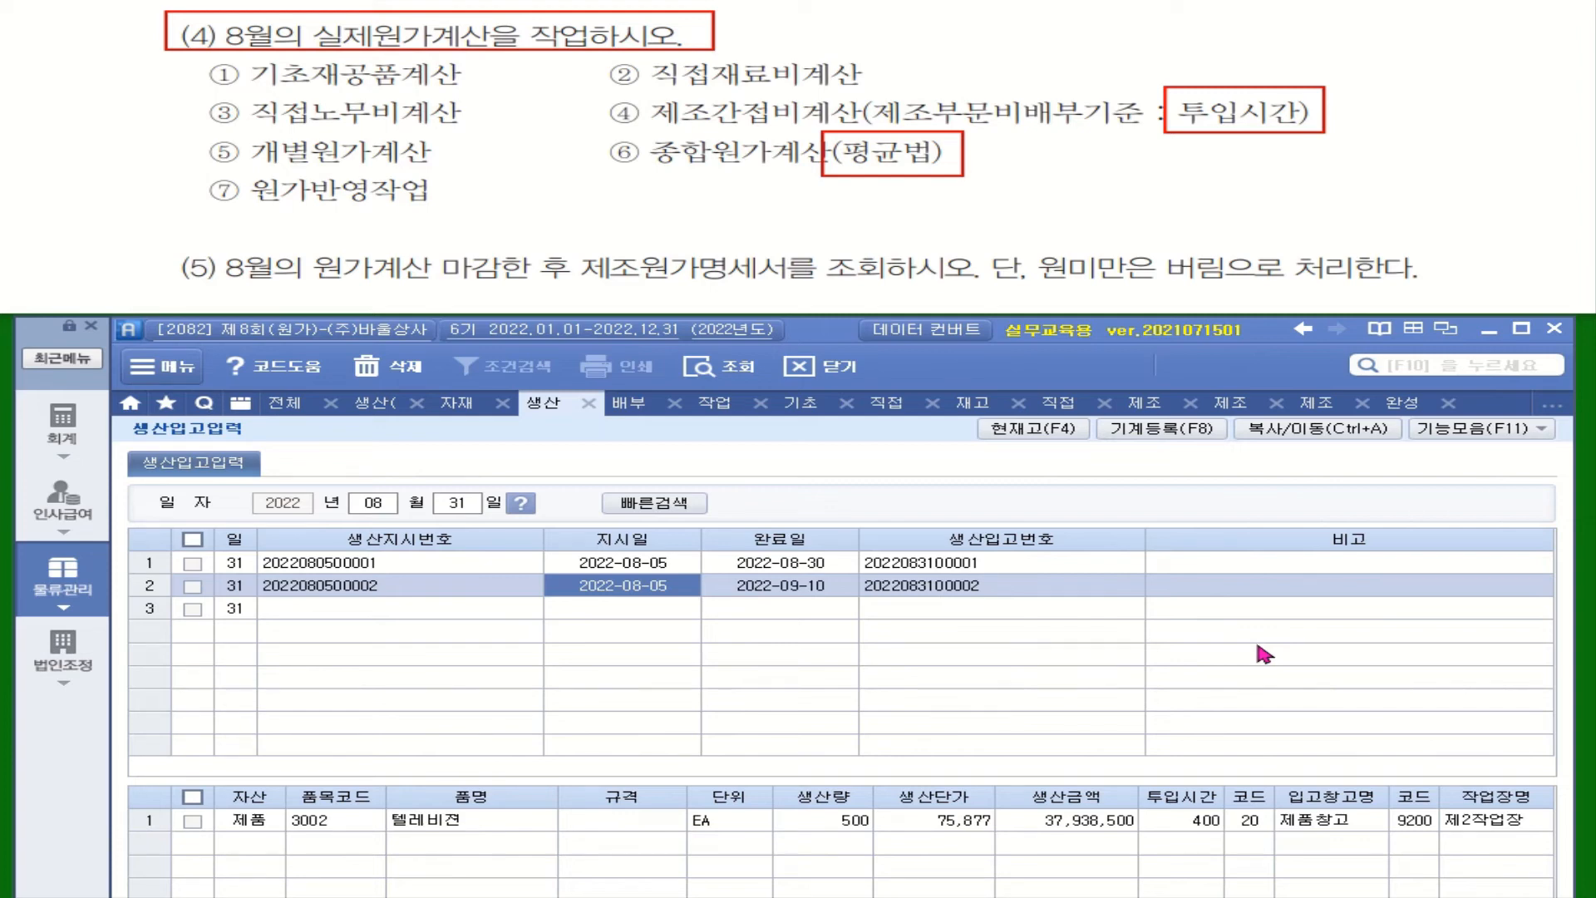
Step: Open the closing data entry (결산자료입력) and set the closing period from January to August 2022
left_click(65, 582)
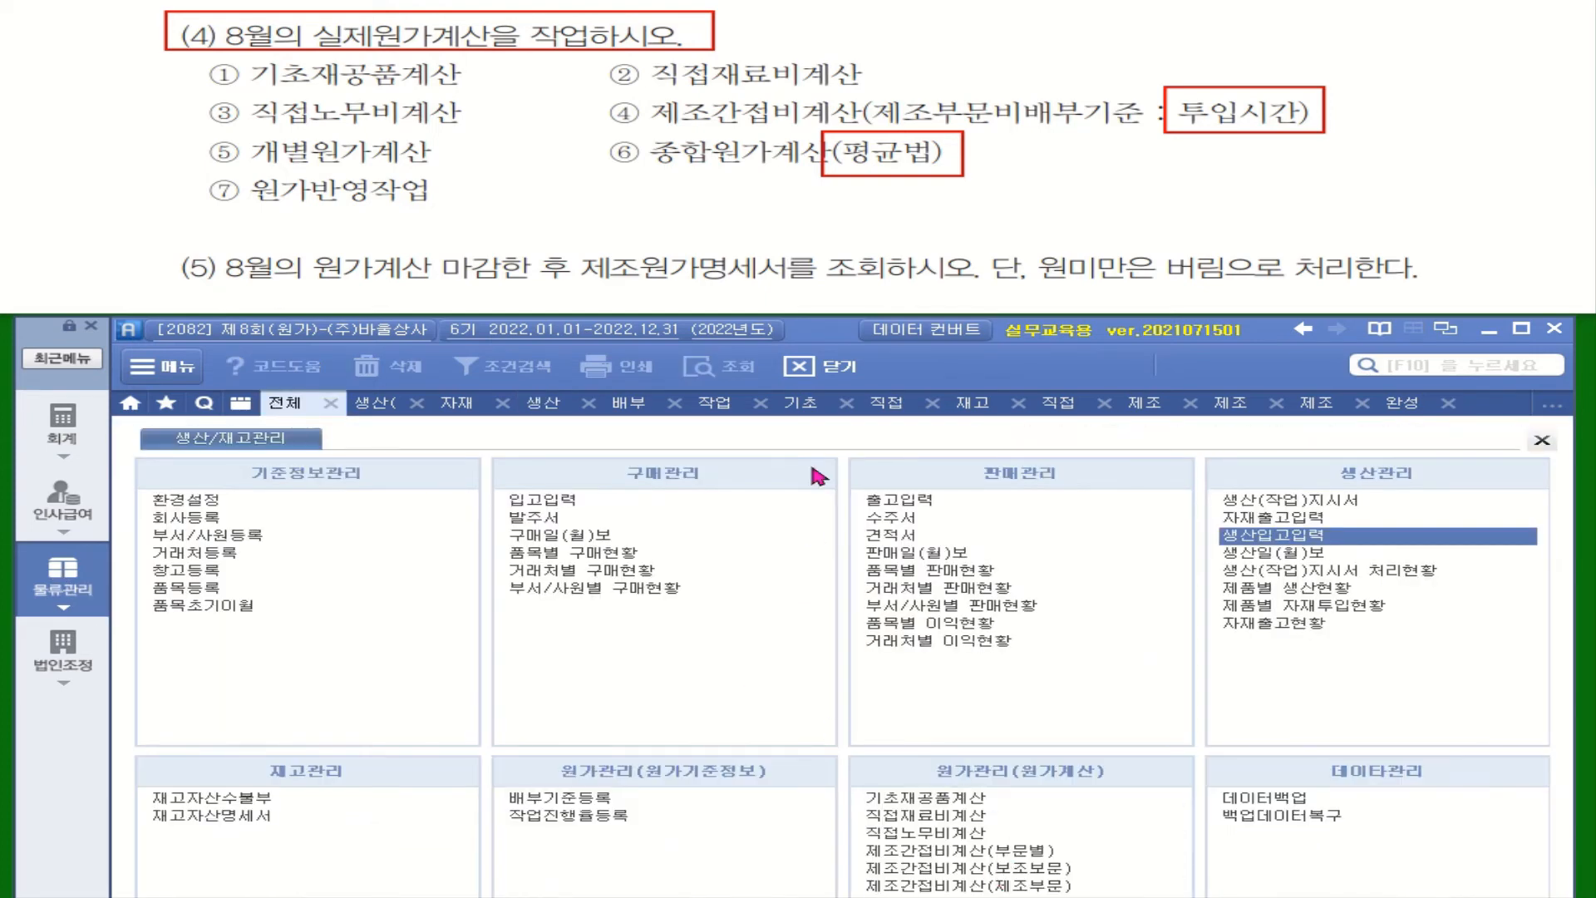
left_click_drag(811, 336, 803, 250)
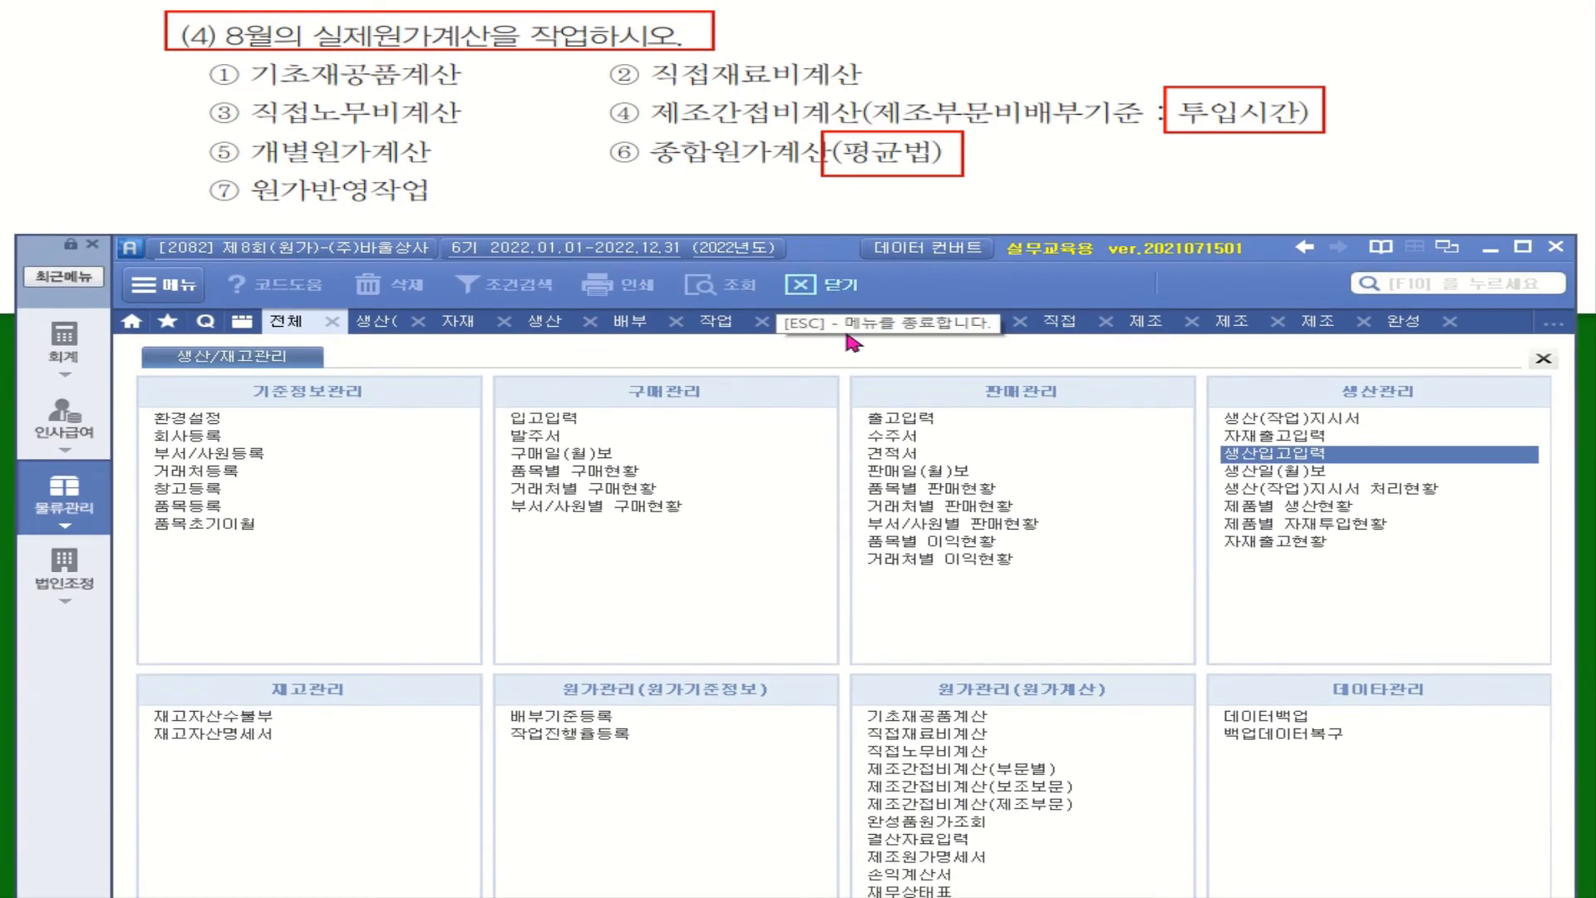
left_click(929, 840)
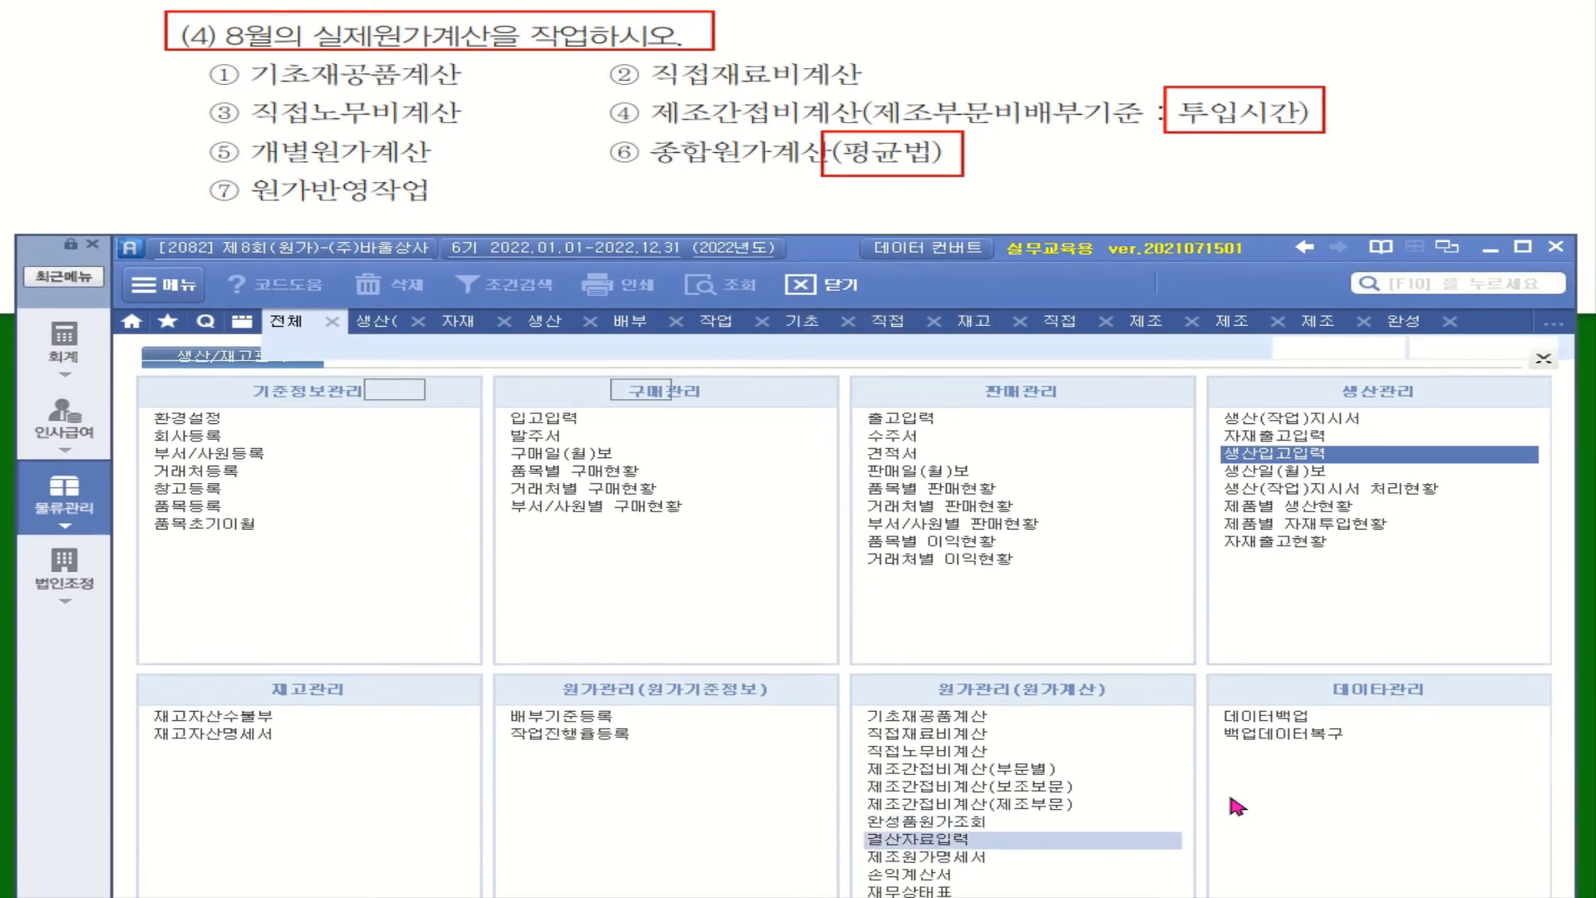
left_click(413, 389)
left_click(399, 410)
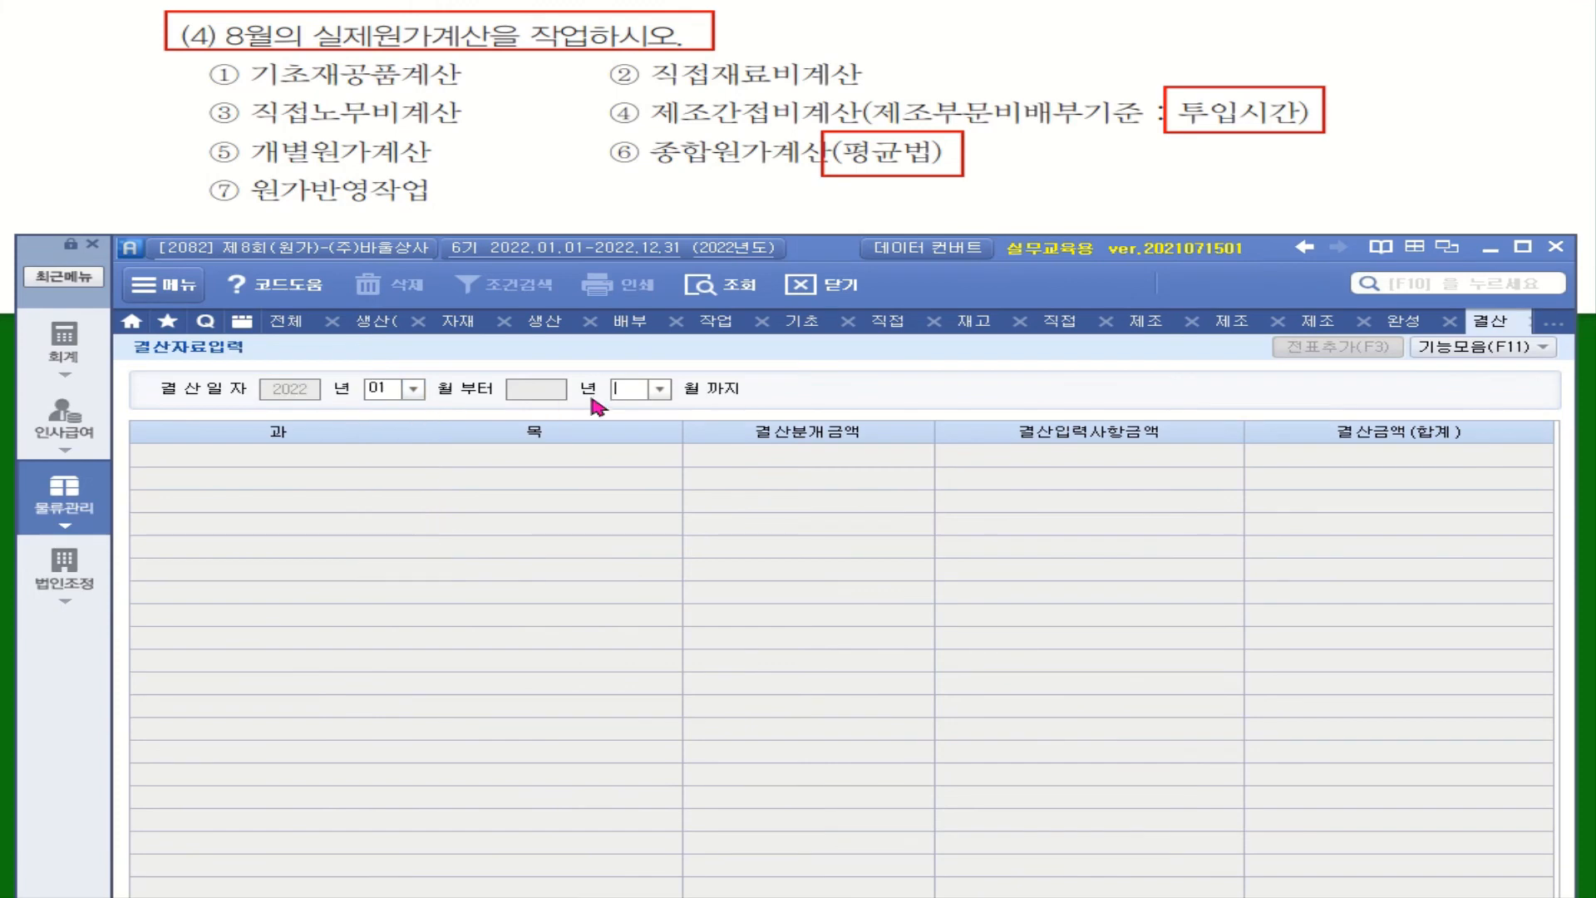
left_click(659, 389)
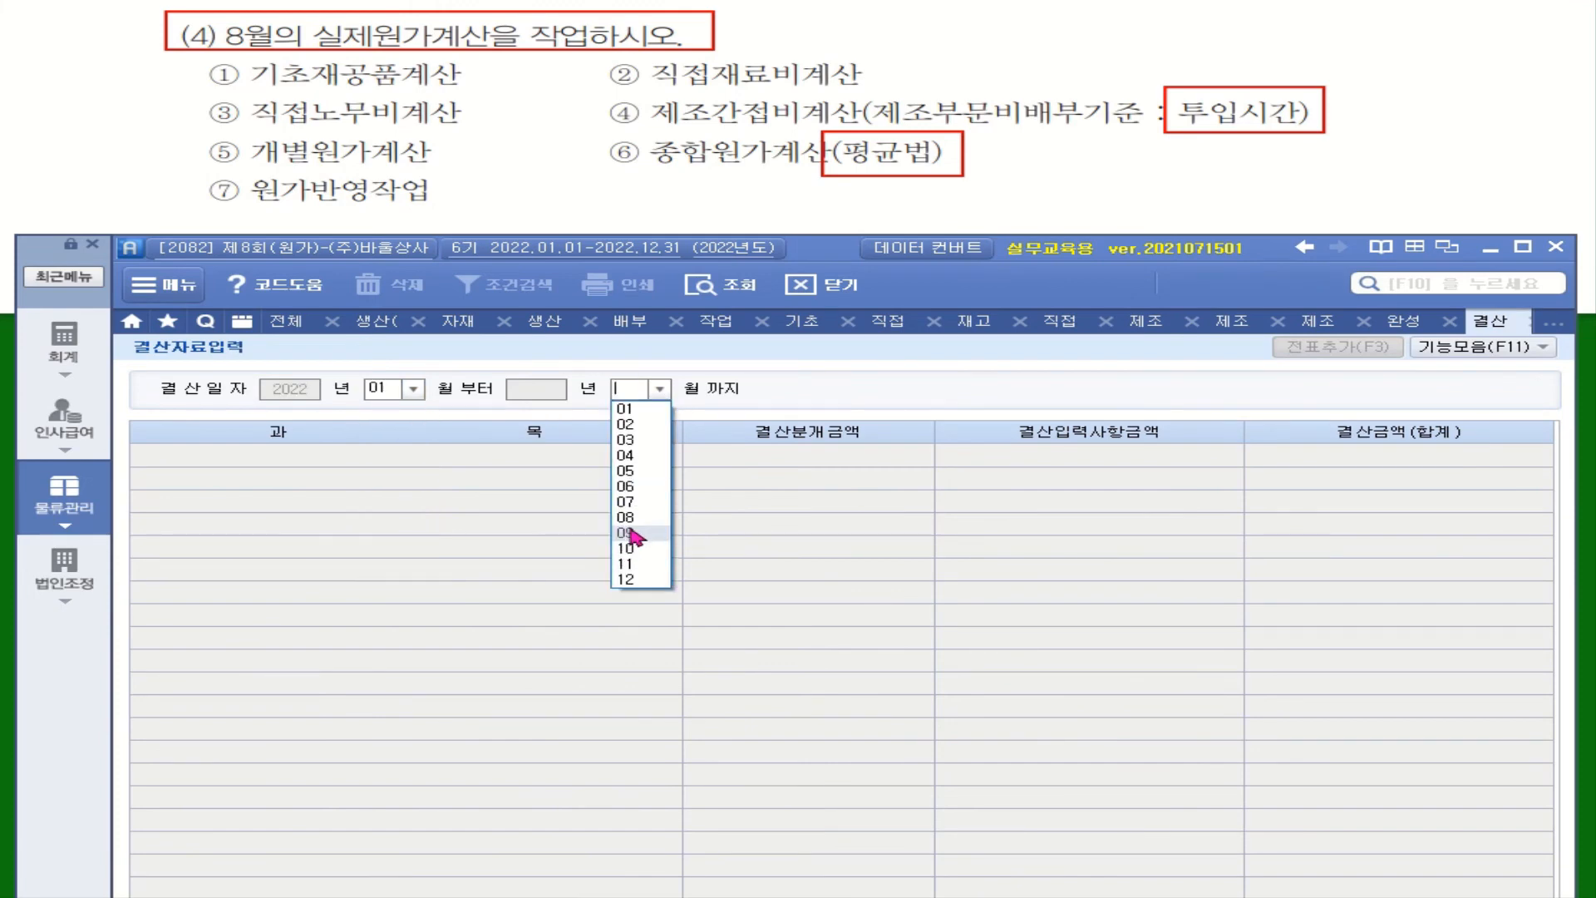
left_click(626, 517)
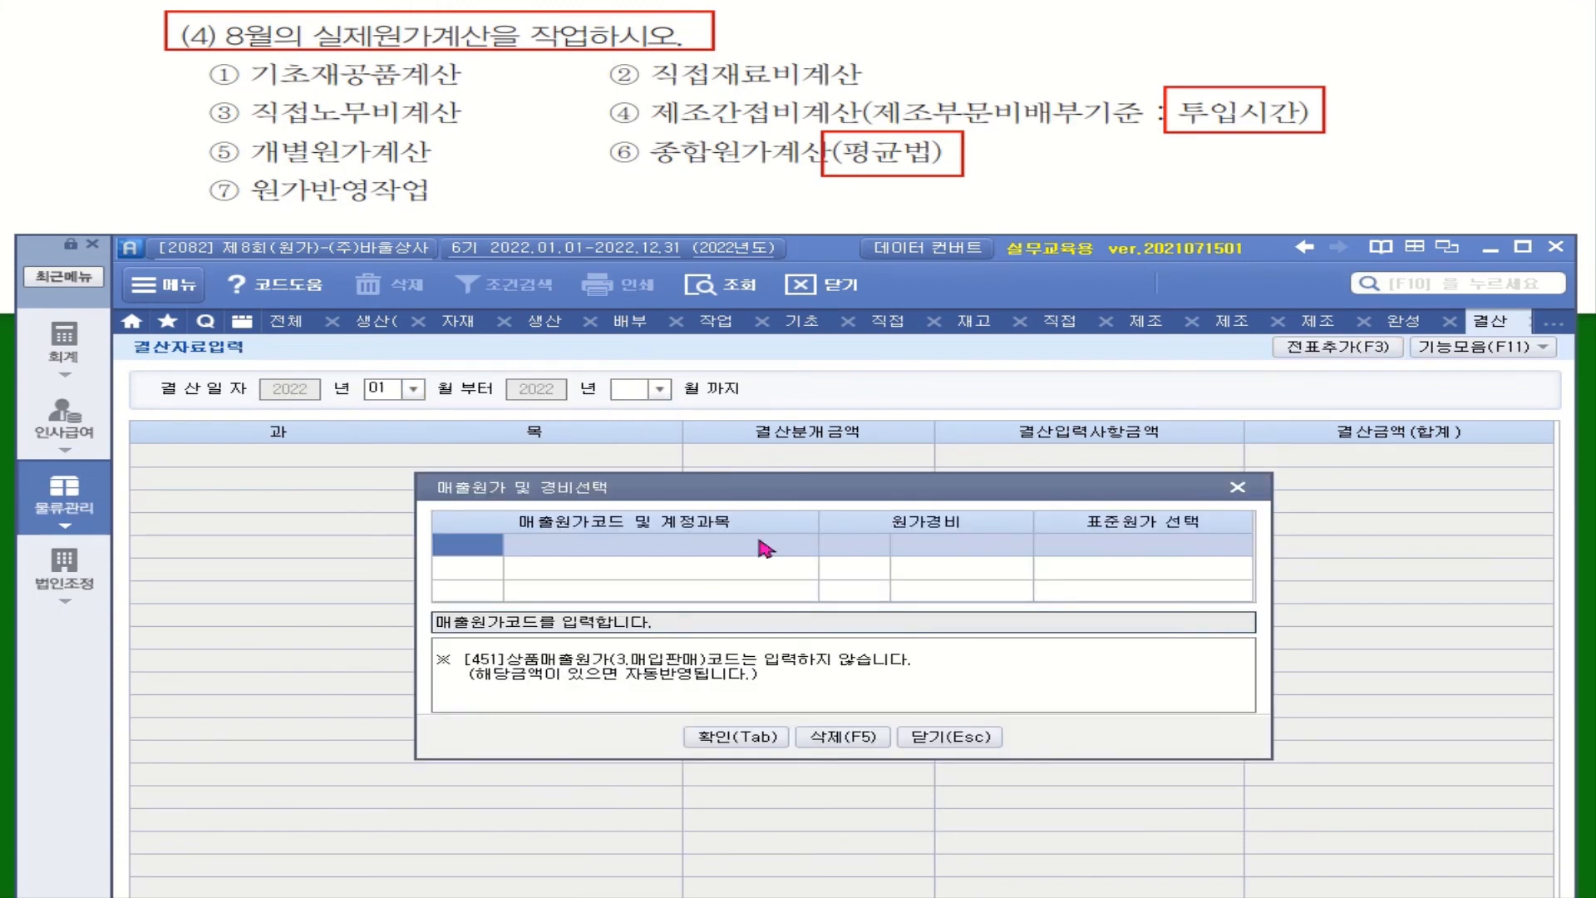
Step: Set the cost of sales account to 455 제품매출원가 with expense group 1 (500번대) and standard cost 제조, and confirm
type("455")
key("Return")
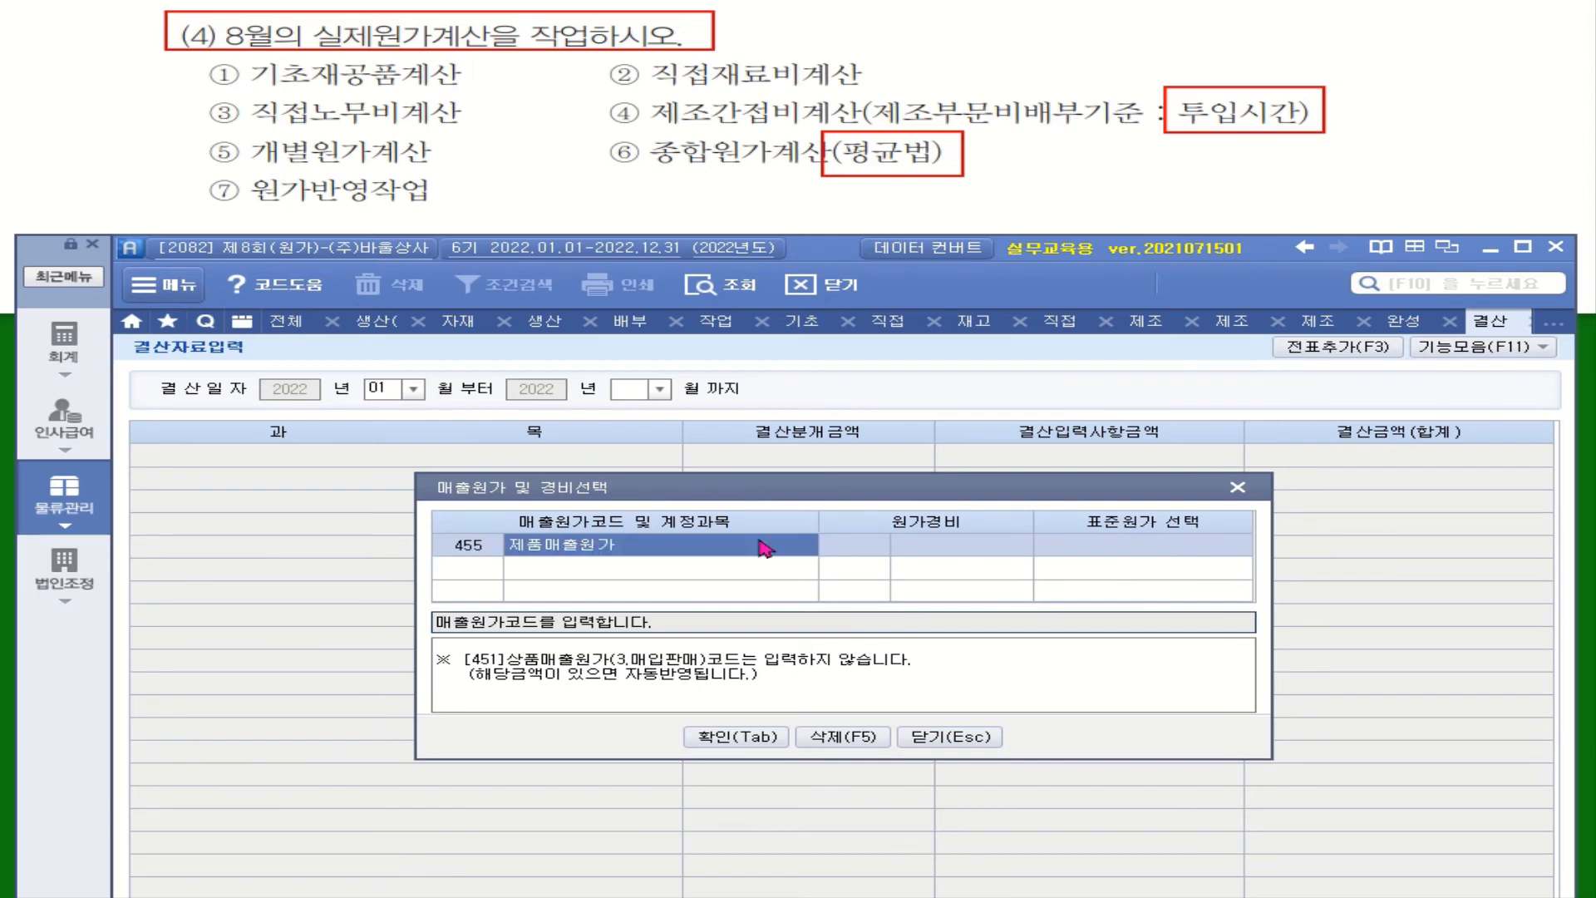
key("Return")
type("1")
key("Return")
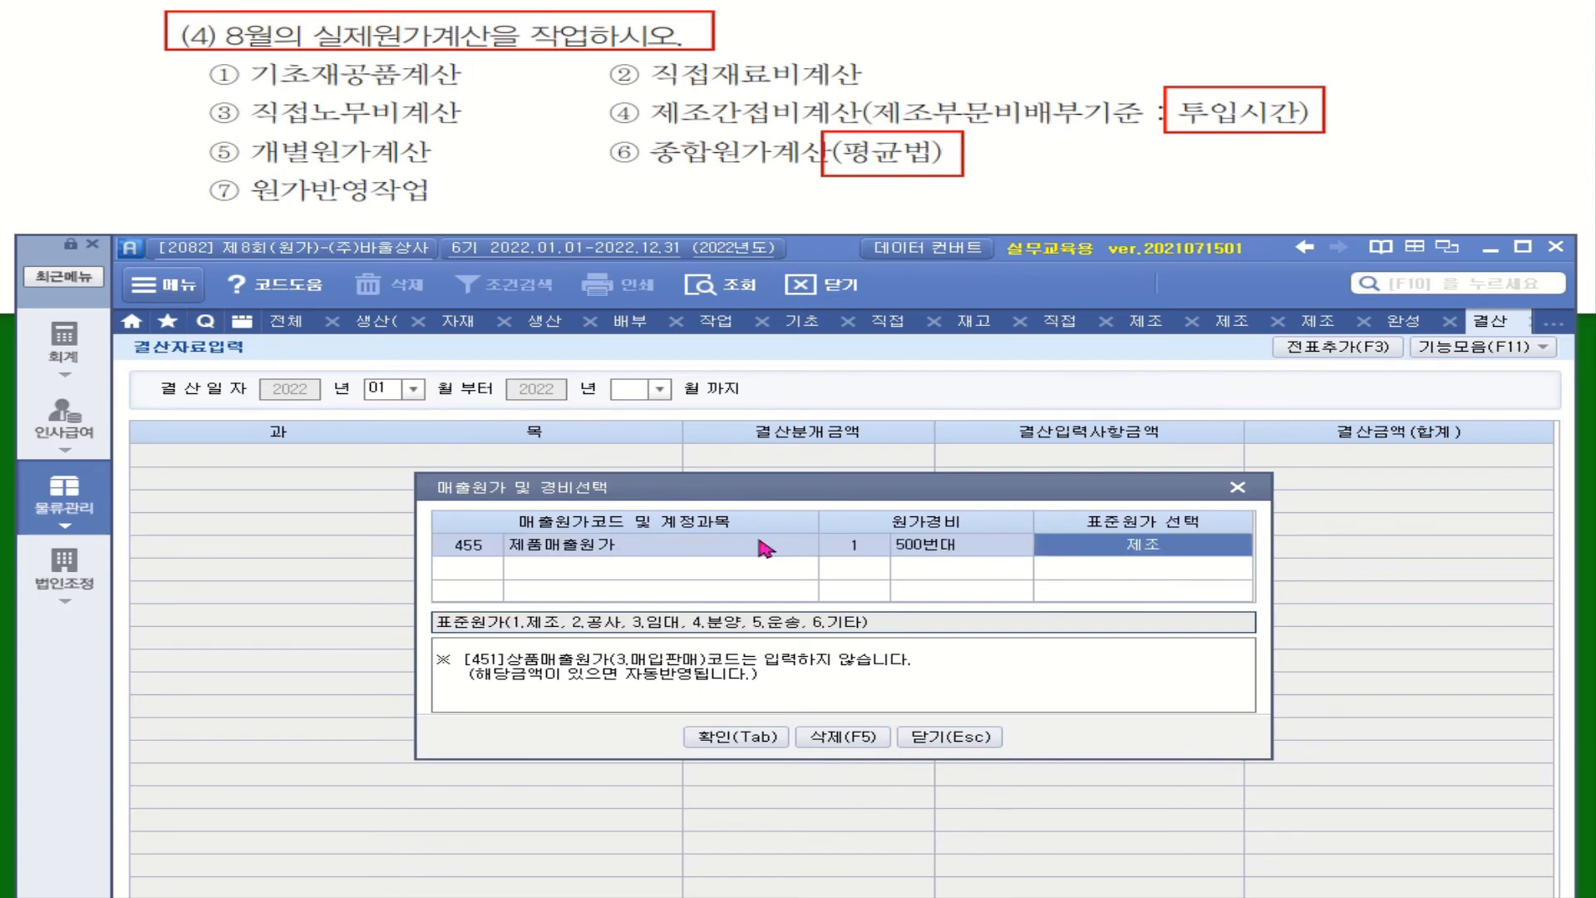
left_click(748, 738)
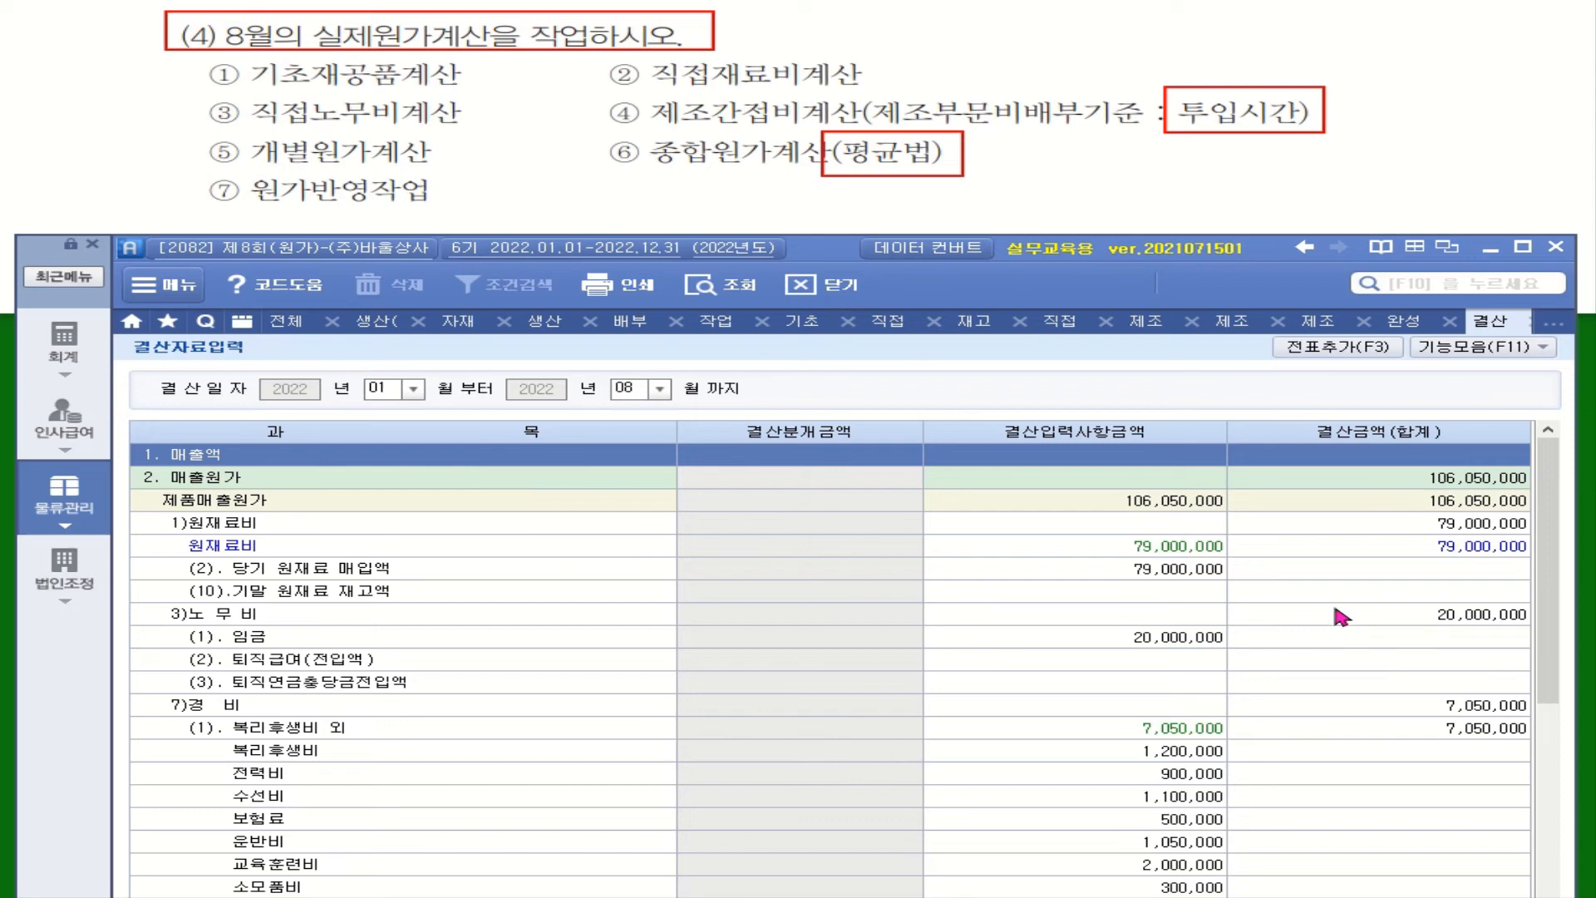
Step: Reflect the ending inventory (기말재고반영) in the closing data and review the ending raw material and work-in-process amounts
left_click(1477, 356)
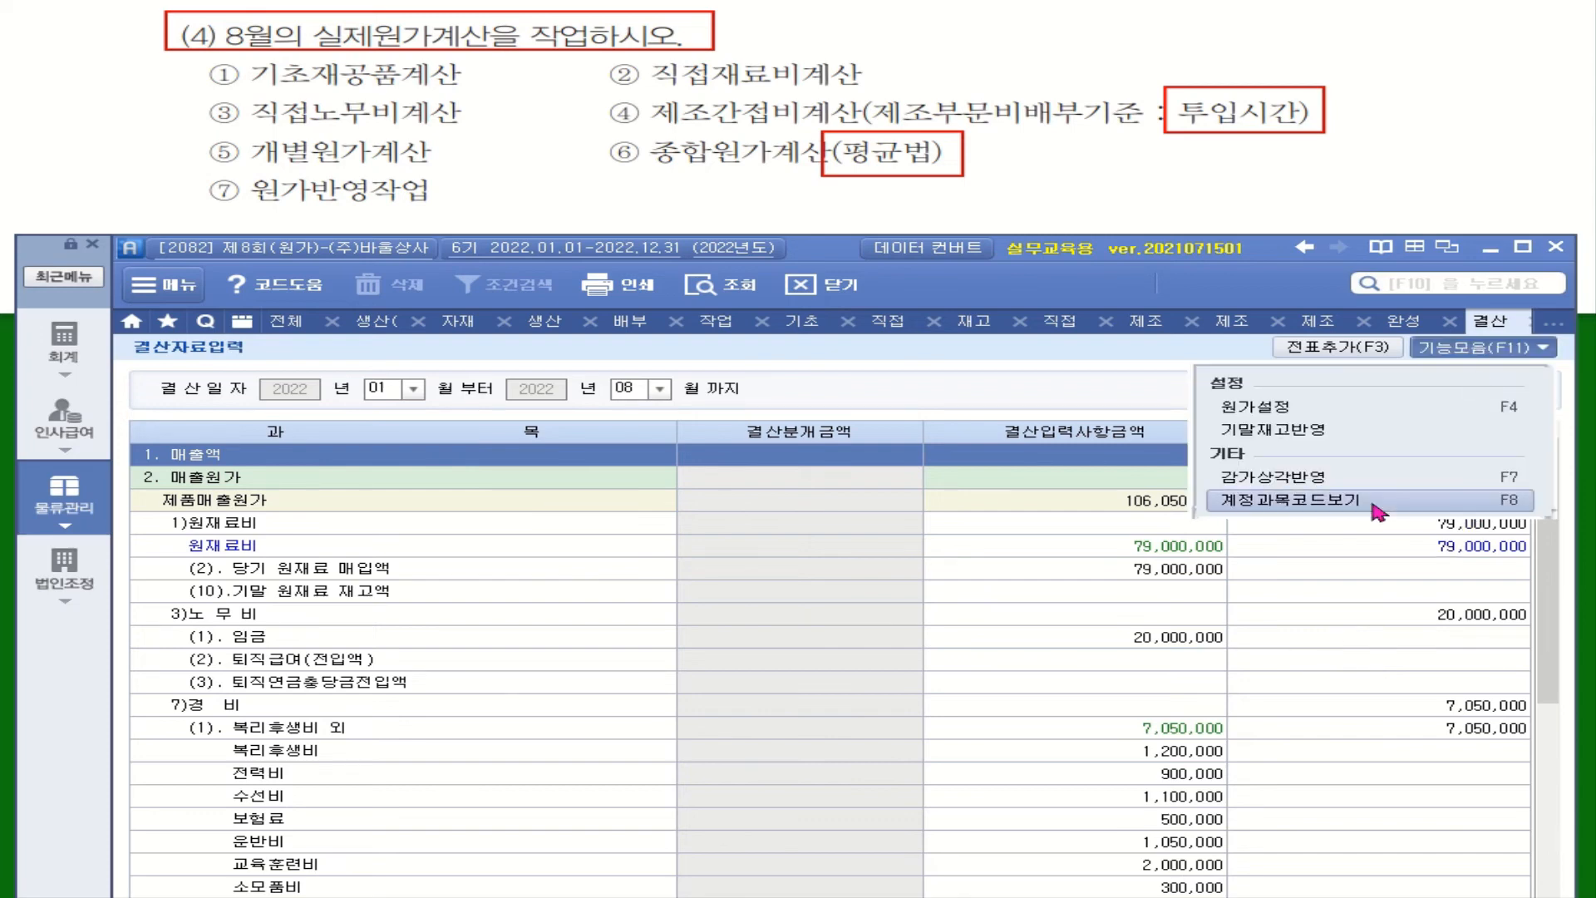
left_click(1325, 433)
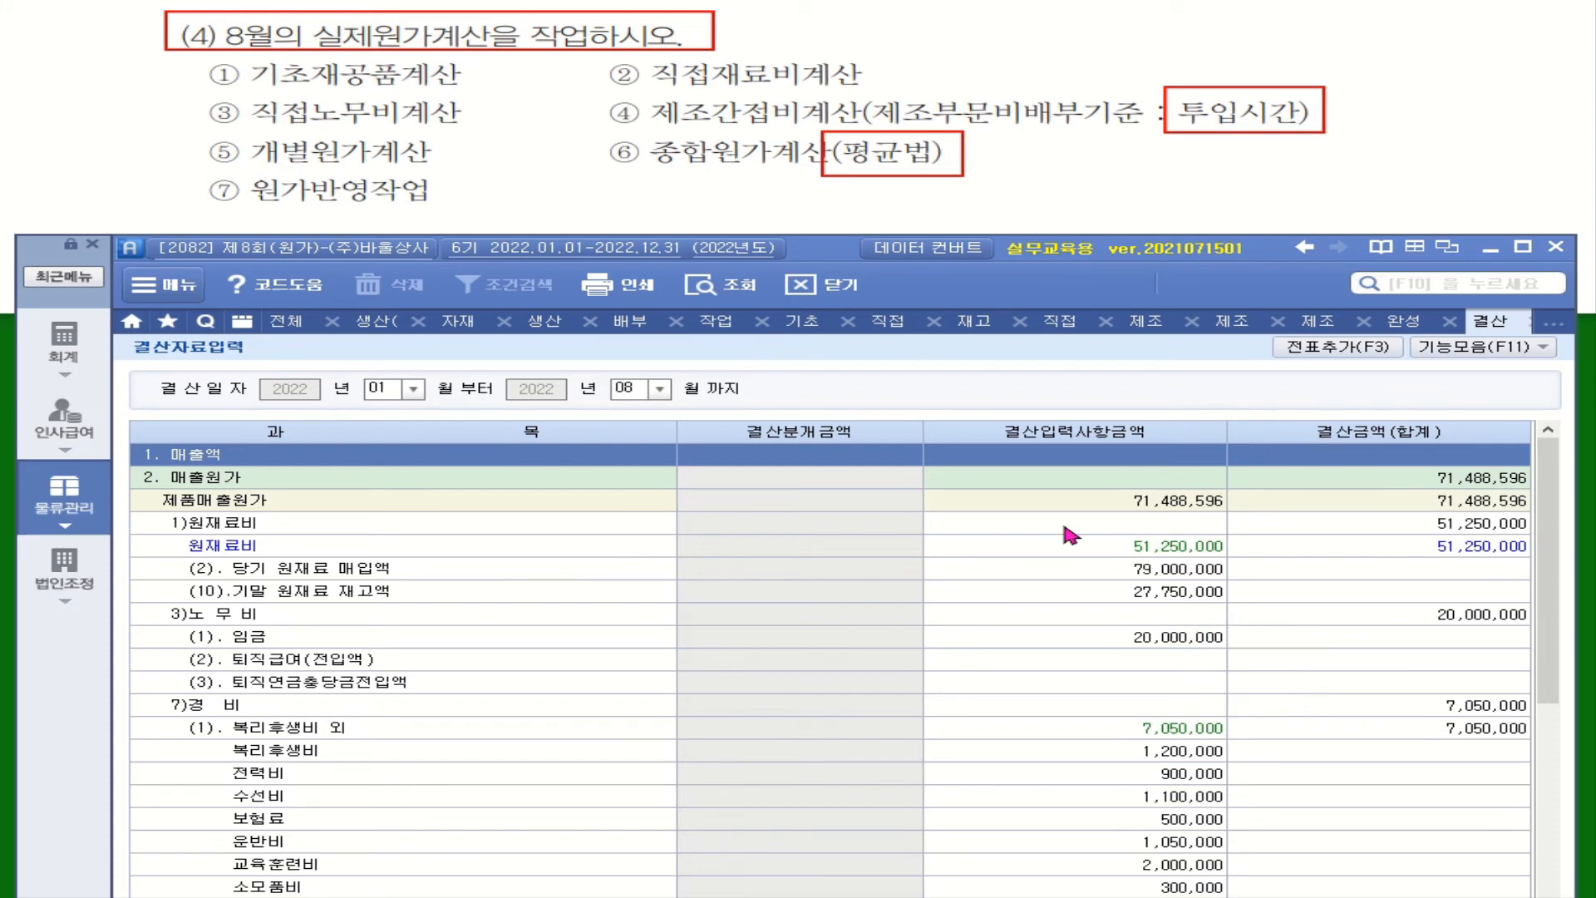
scroll(1545, 574, "down", 3)
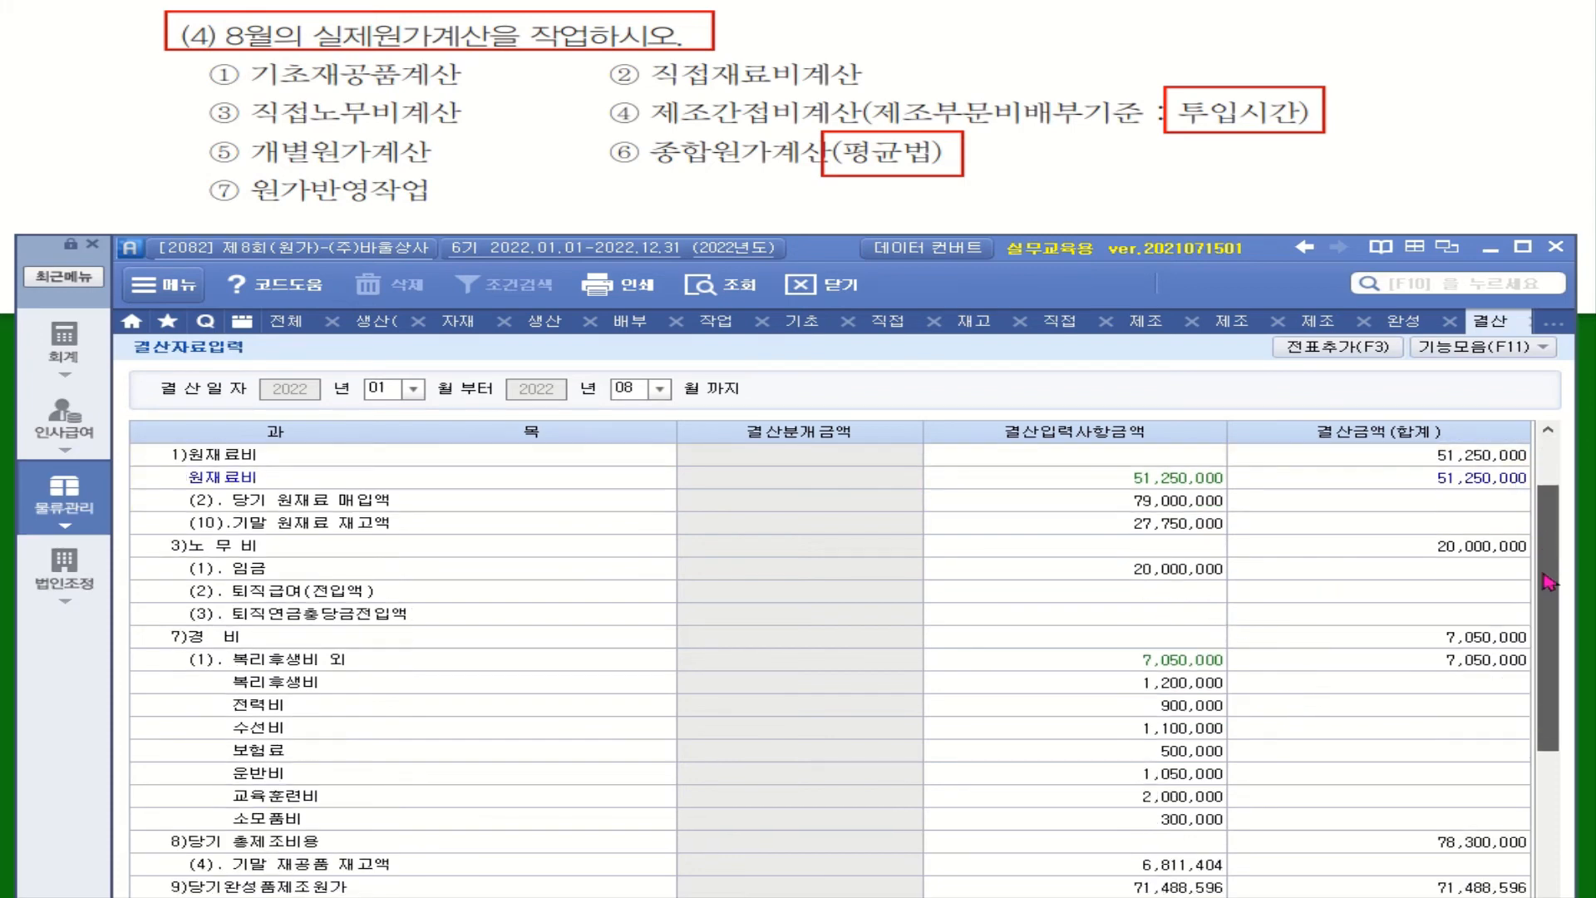
left_click(1191, 731)
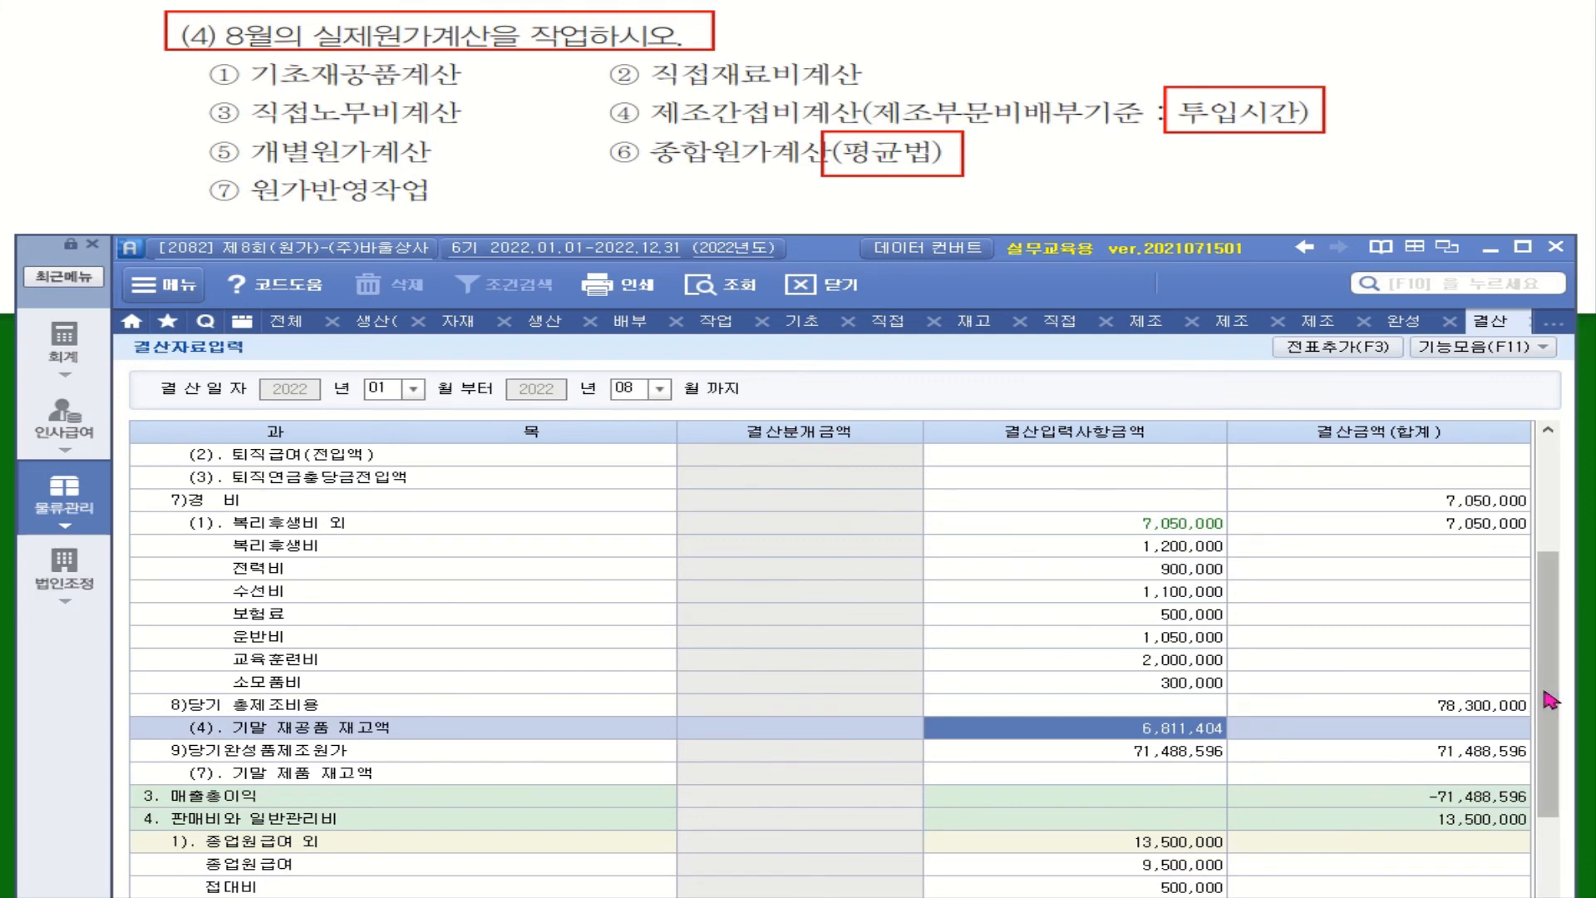
scroll(1547, 681, "up", 3)
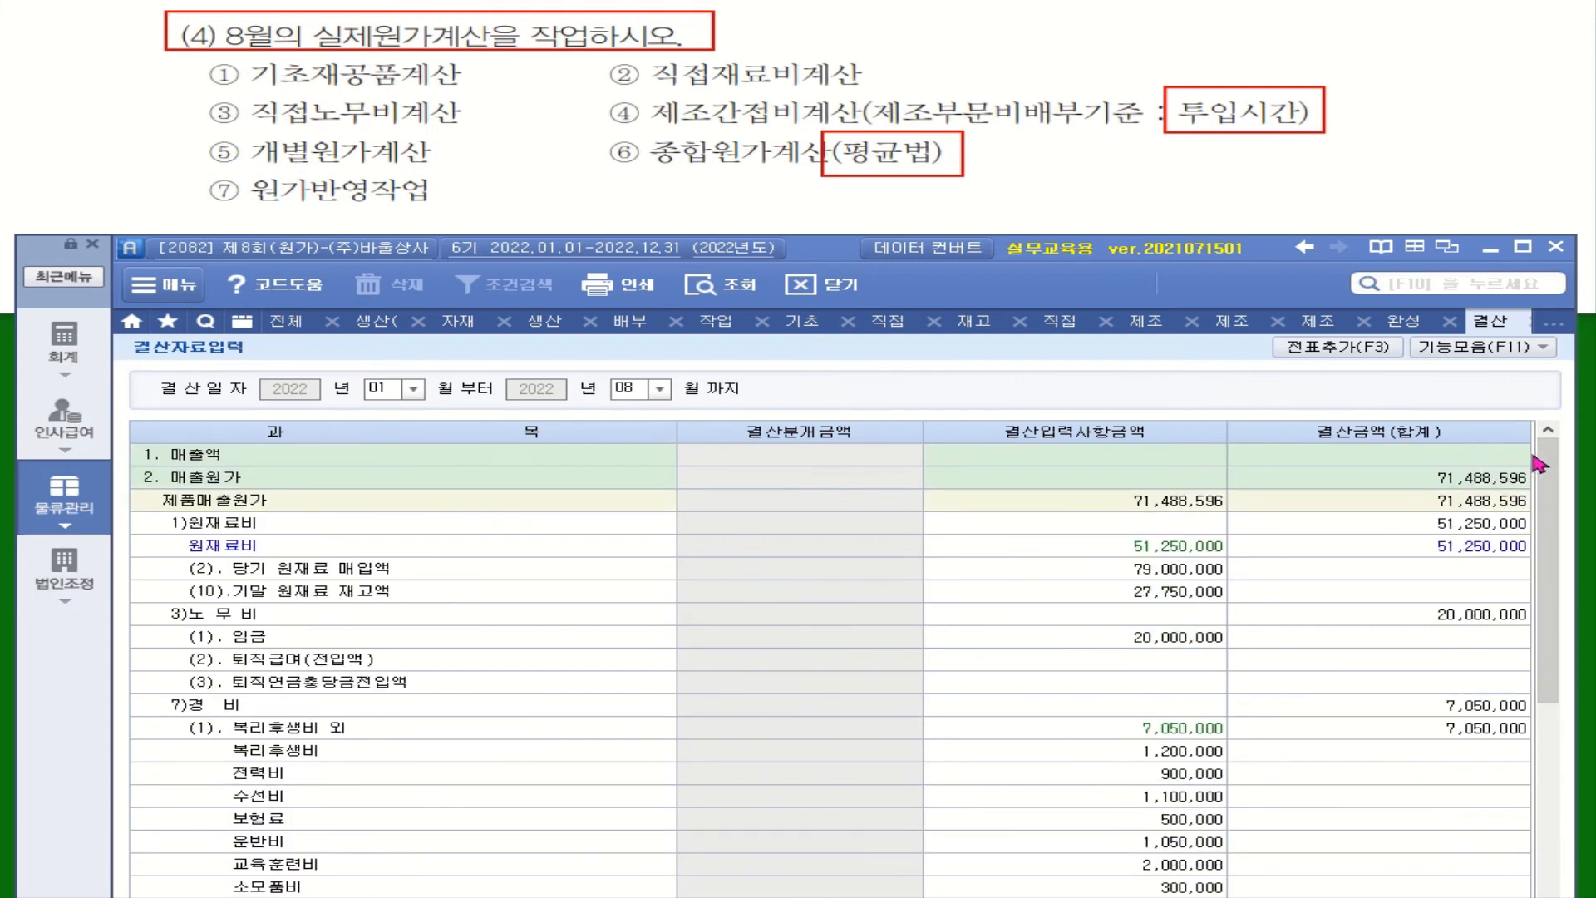
Step: Enter 71,488,596 as the ending finished goods inventory (기말 제품 재고액) in the closing data
left_click_drag(1545, 478, 1557, 661)
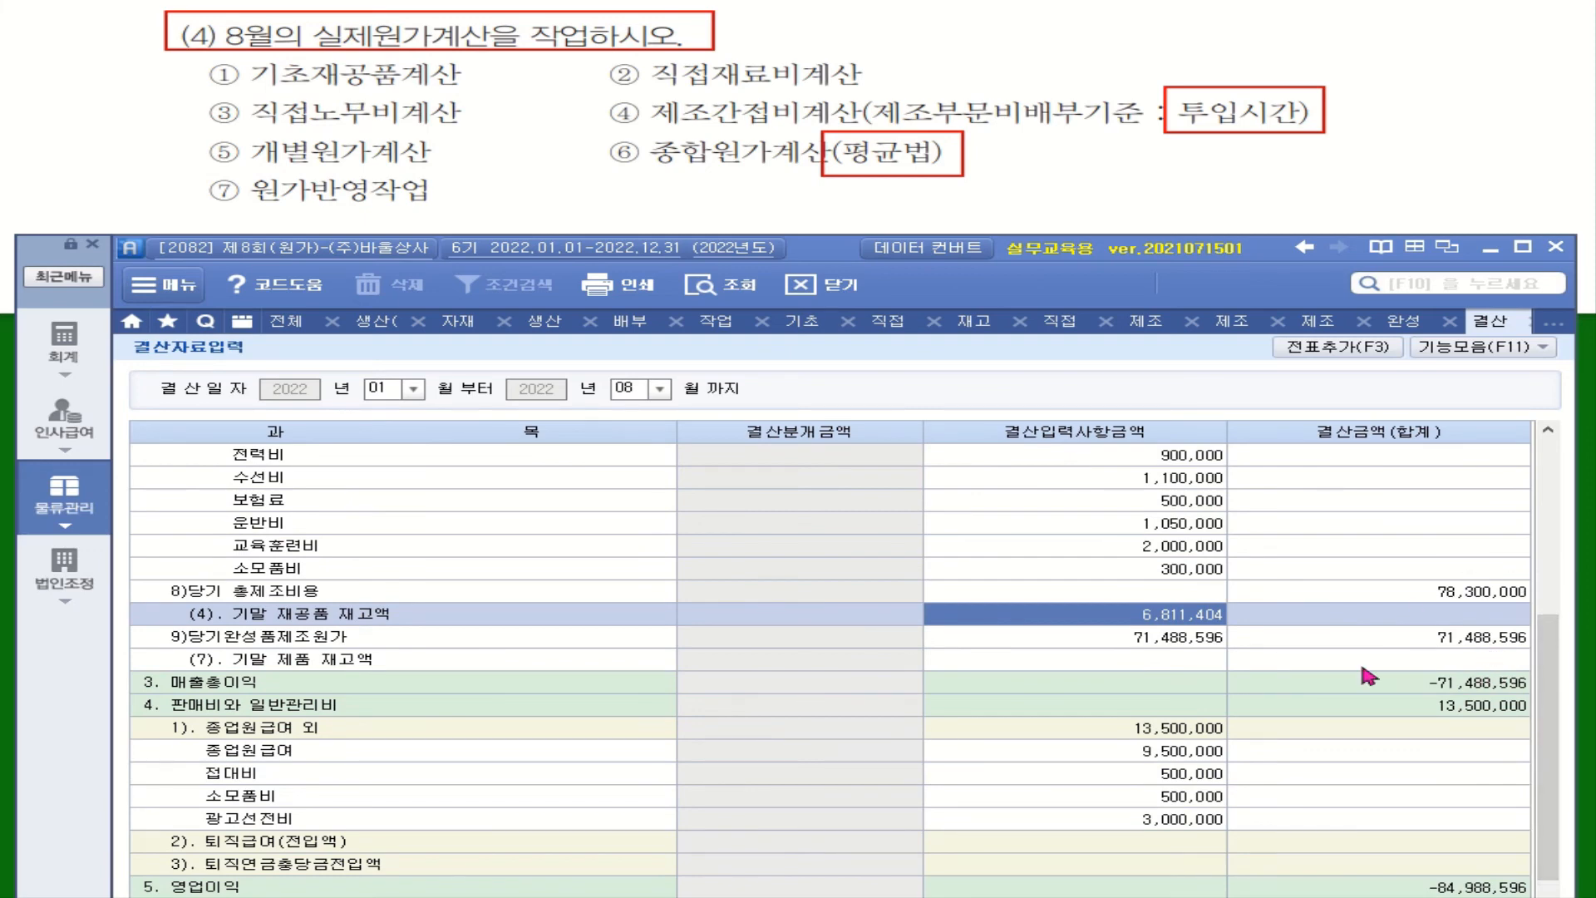
left_click(1183, 665)
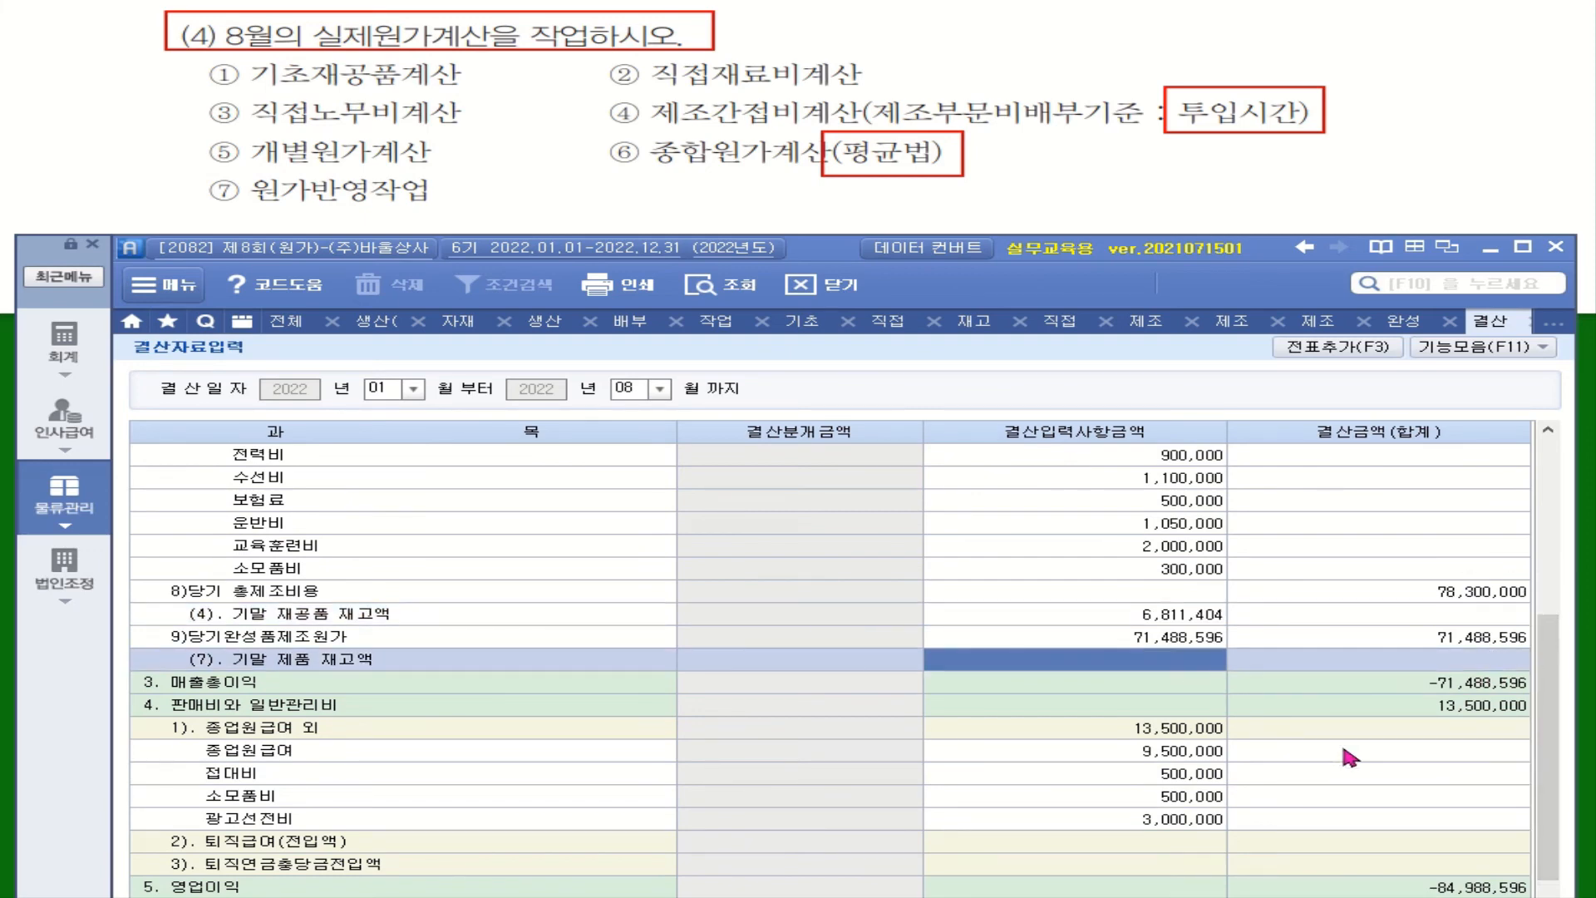
type("71")
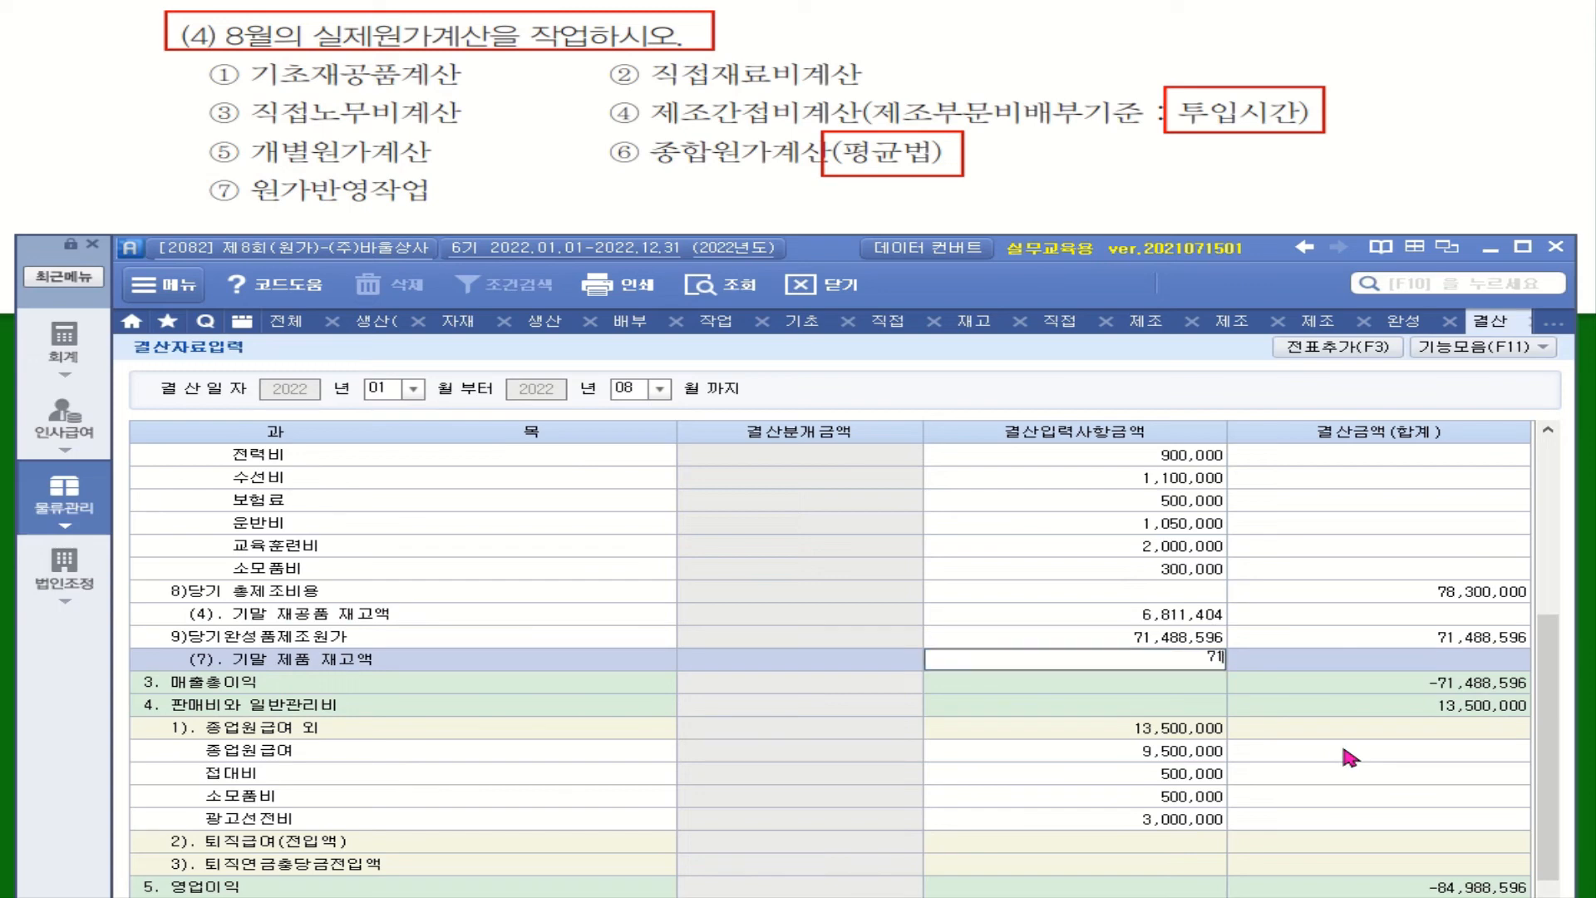
type(",488,596")
key("Return")
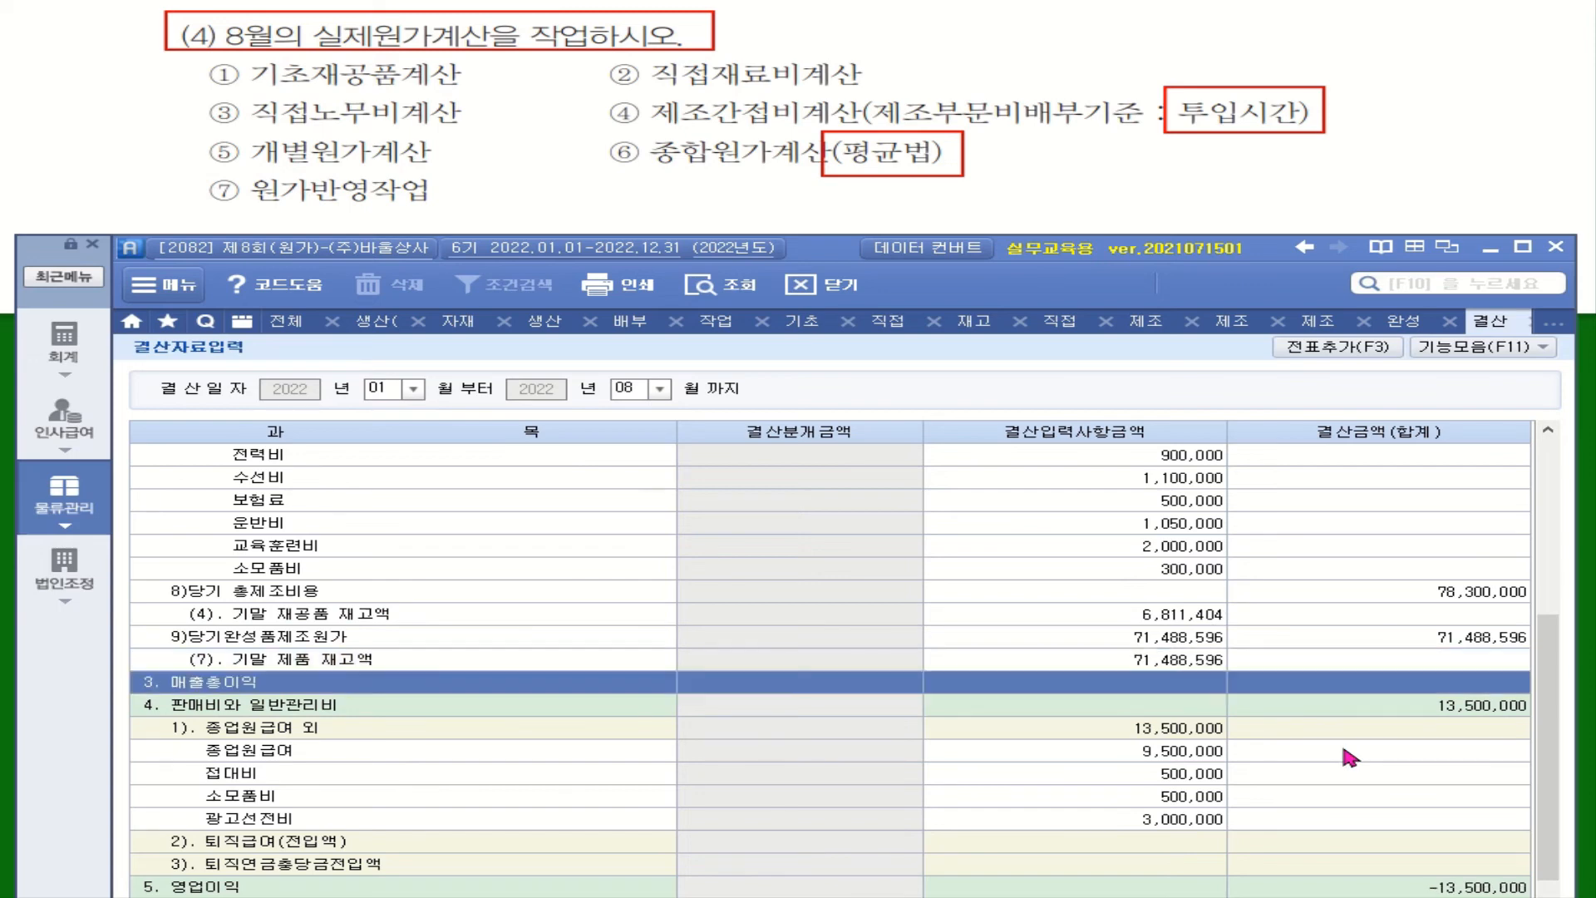
Step: Add the closing entries to the general journal, including the closing reversal entries (결산 차감분개) dated September 1
left_click(1349, 350)
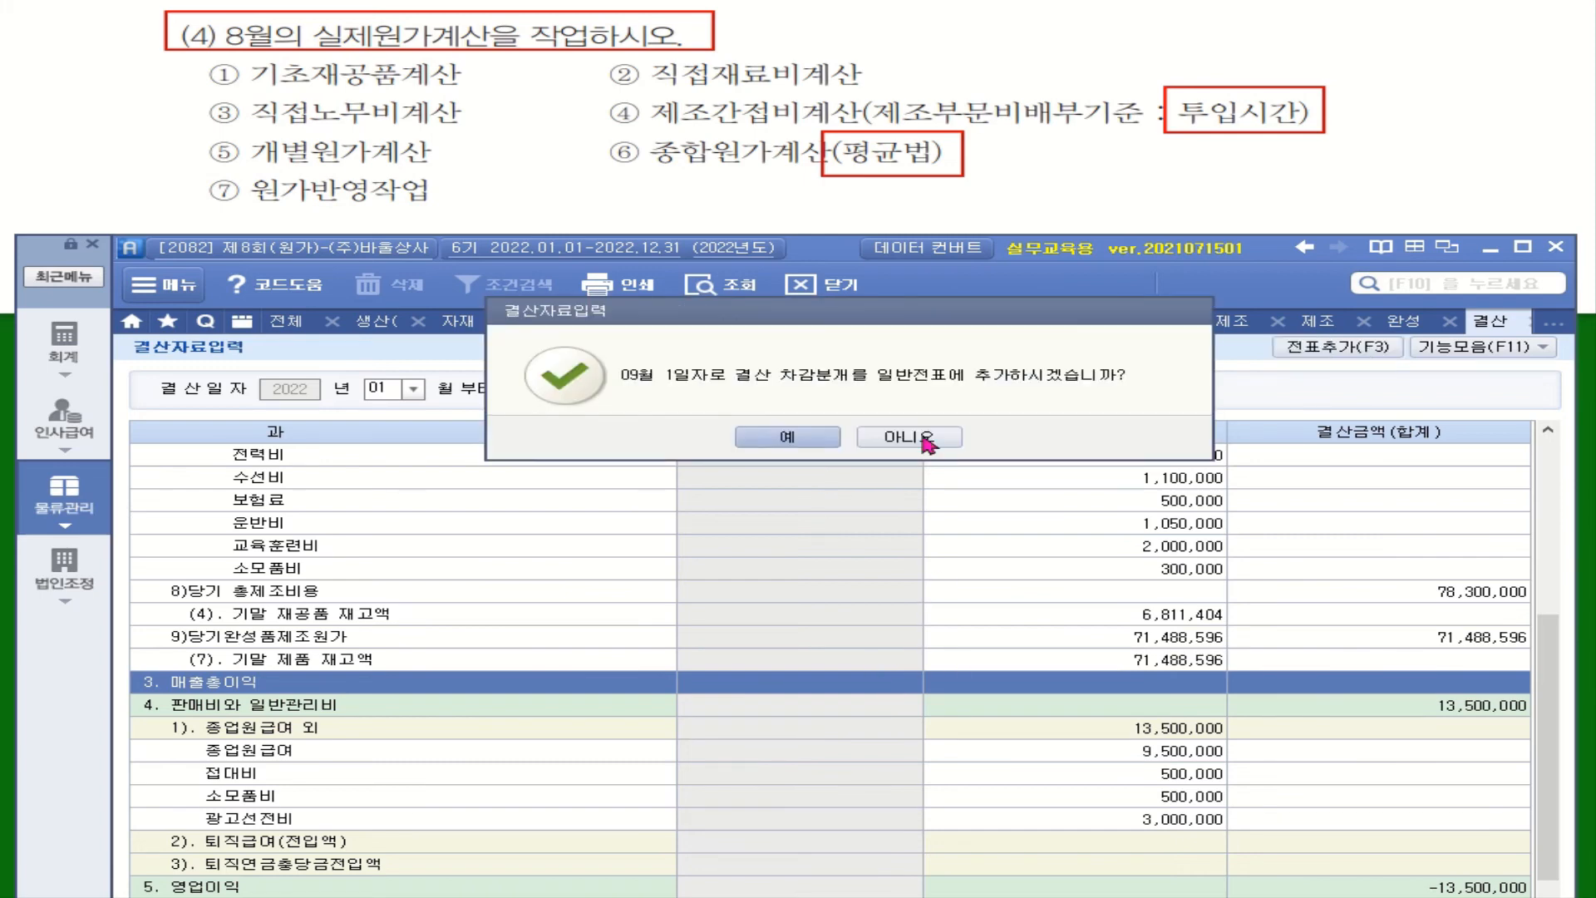
left_click_drag(926, 322, 954, 434)
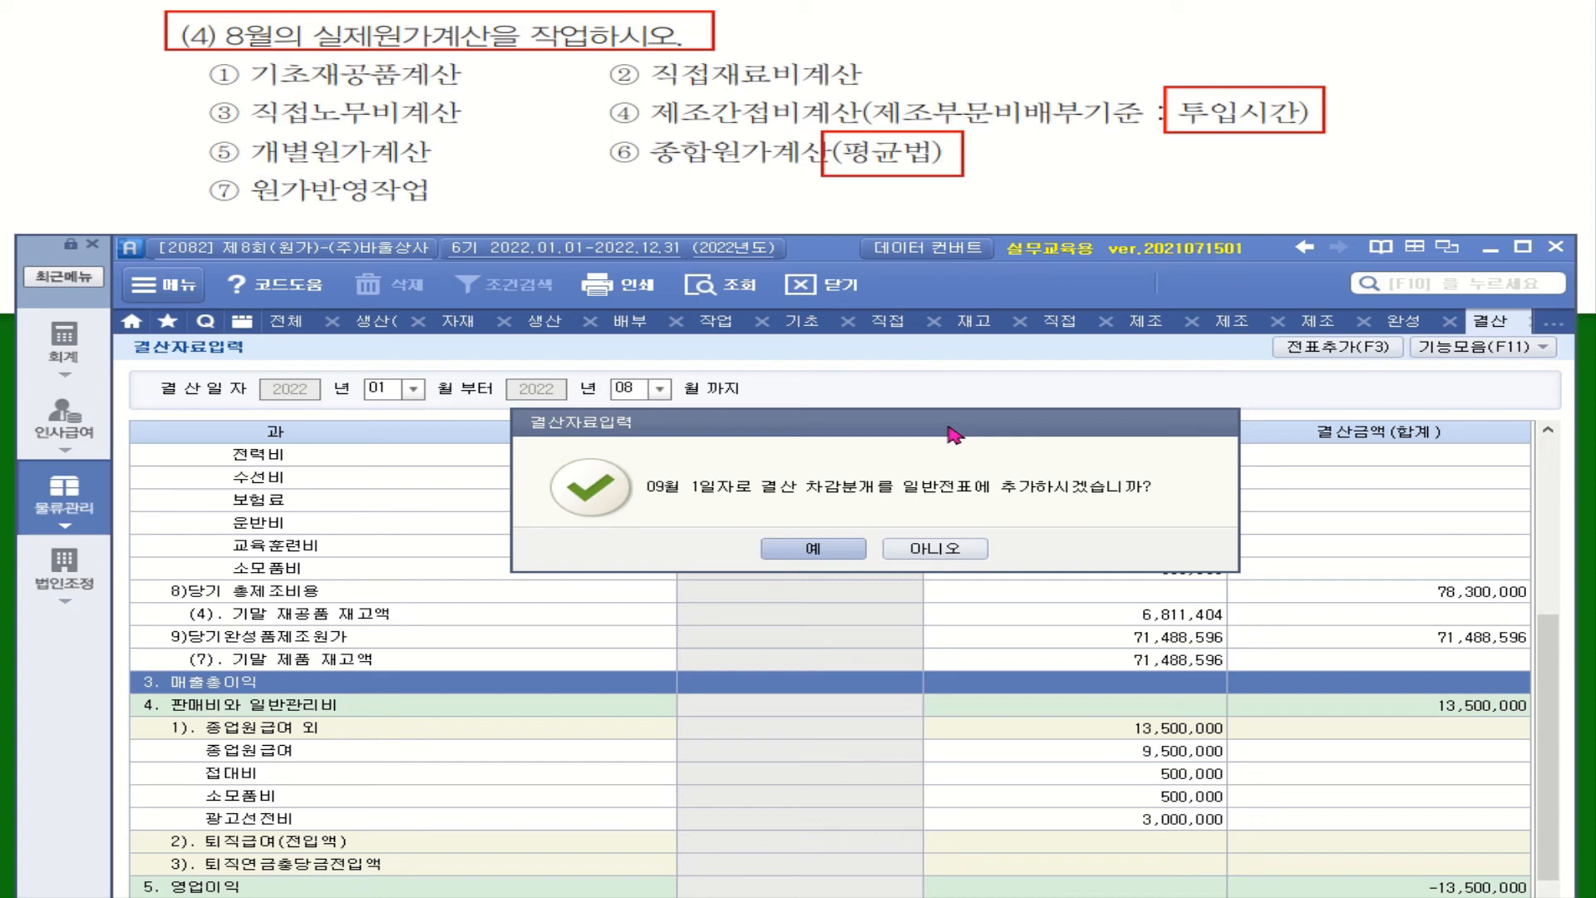
left_click(835, 555)
left_click(846, 449)
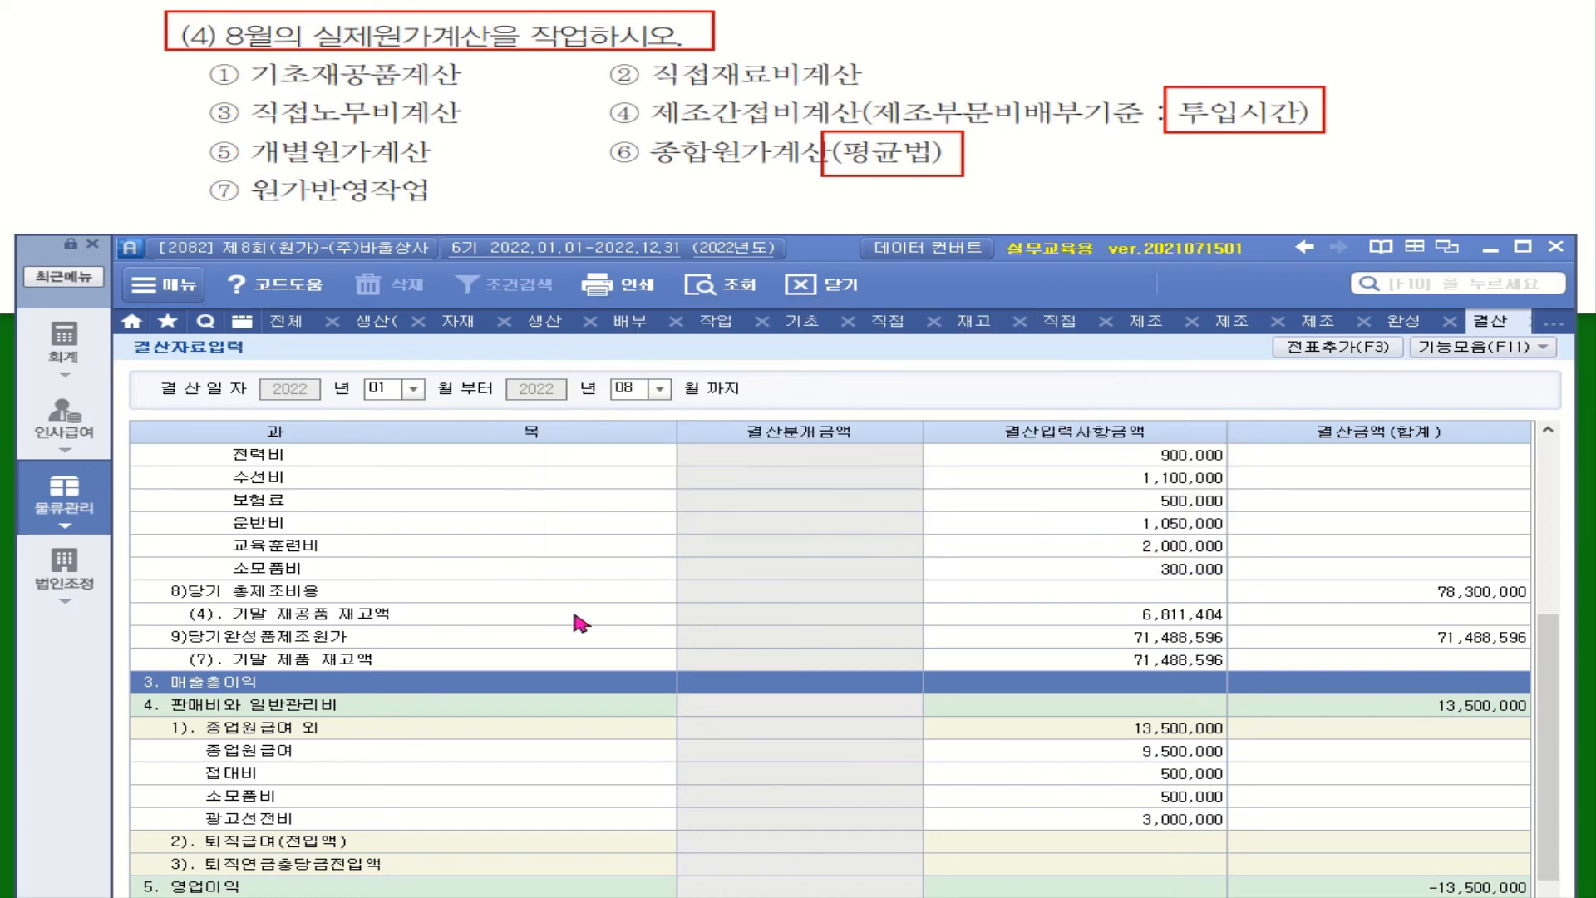
Step: Open the general voucher entry (일반전표입력) in accounting and review the closing entries of August 31, 2022
left_click(63, 341)
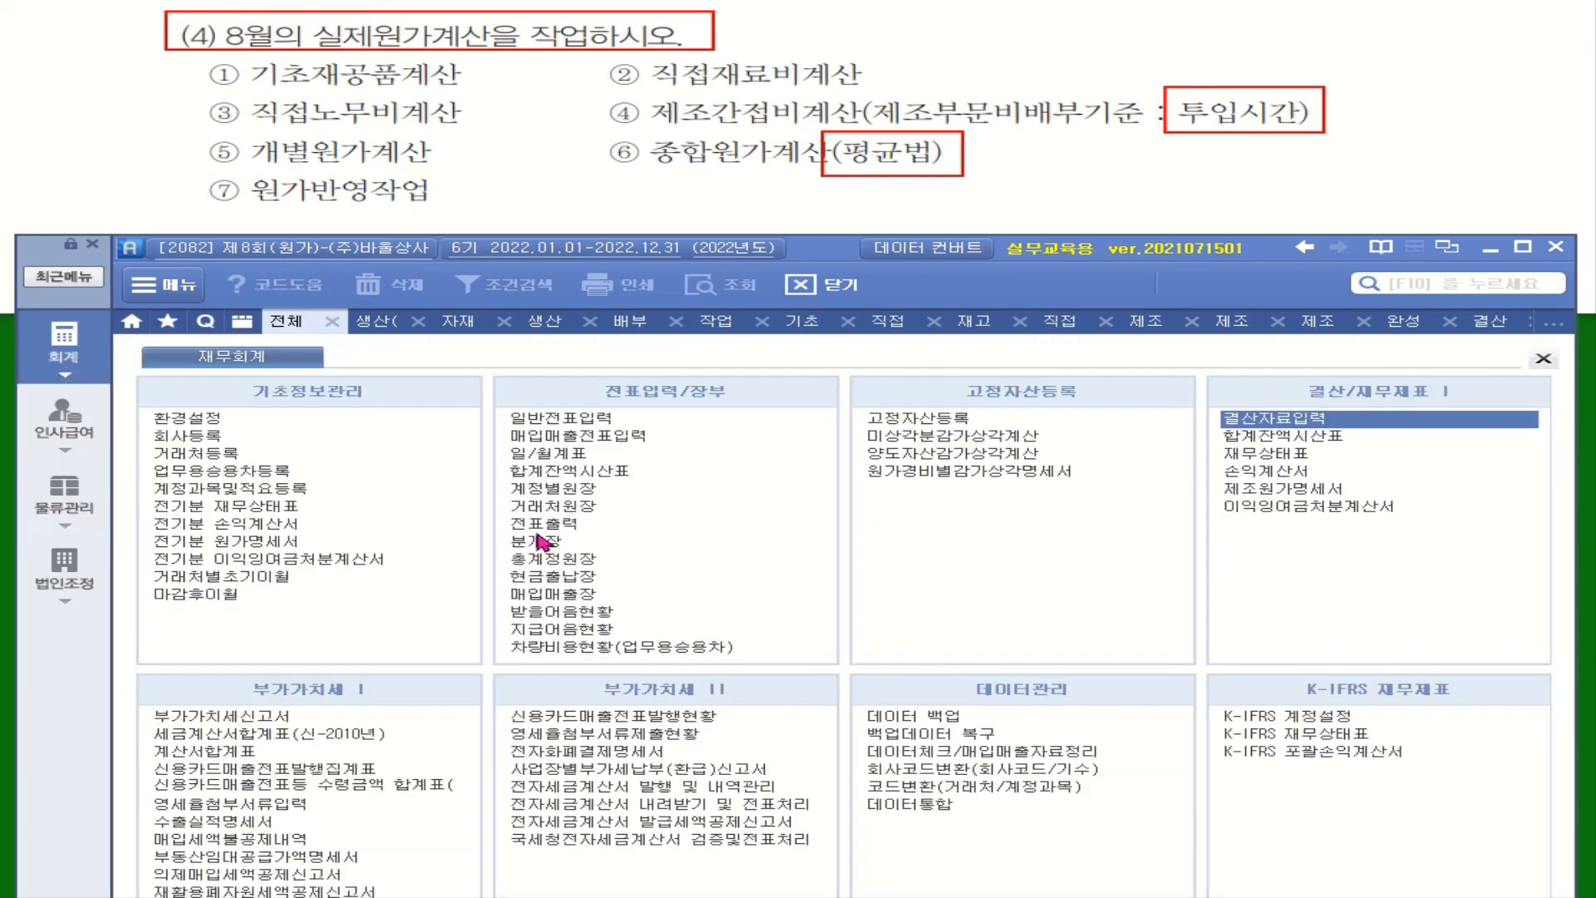
left_click(577, 423)
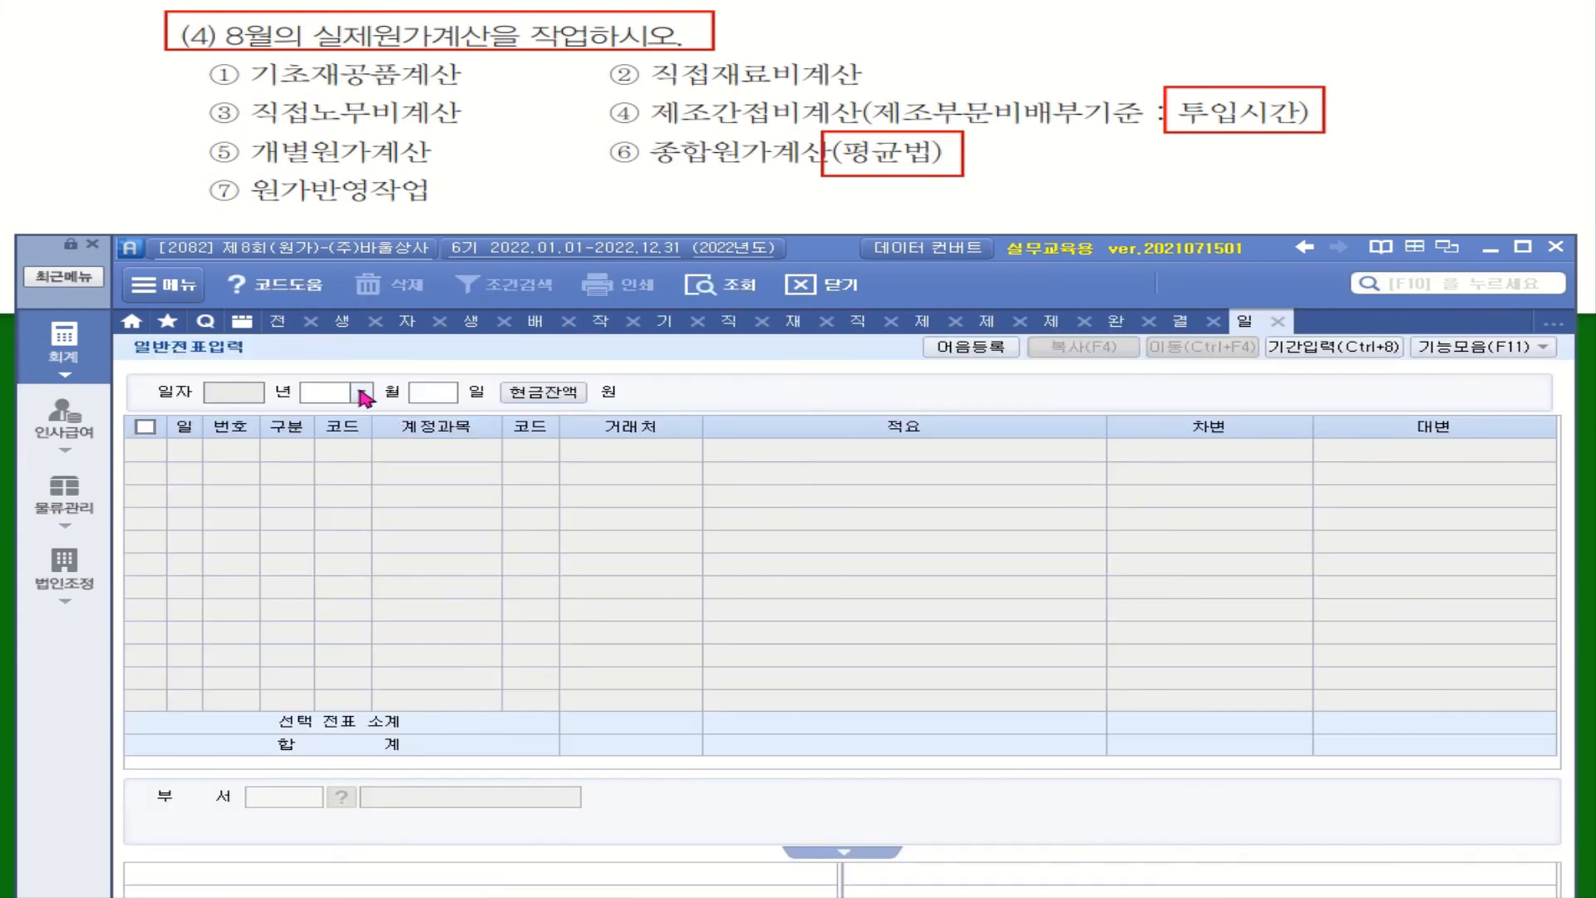
left_click(362, 391)
left_click(343, 521)
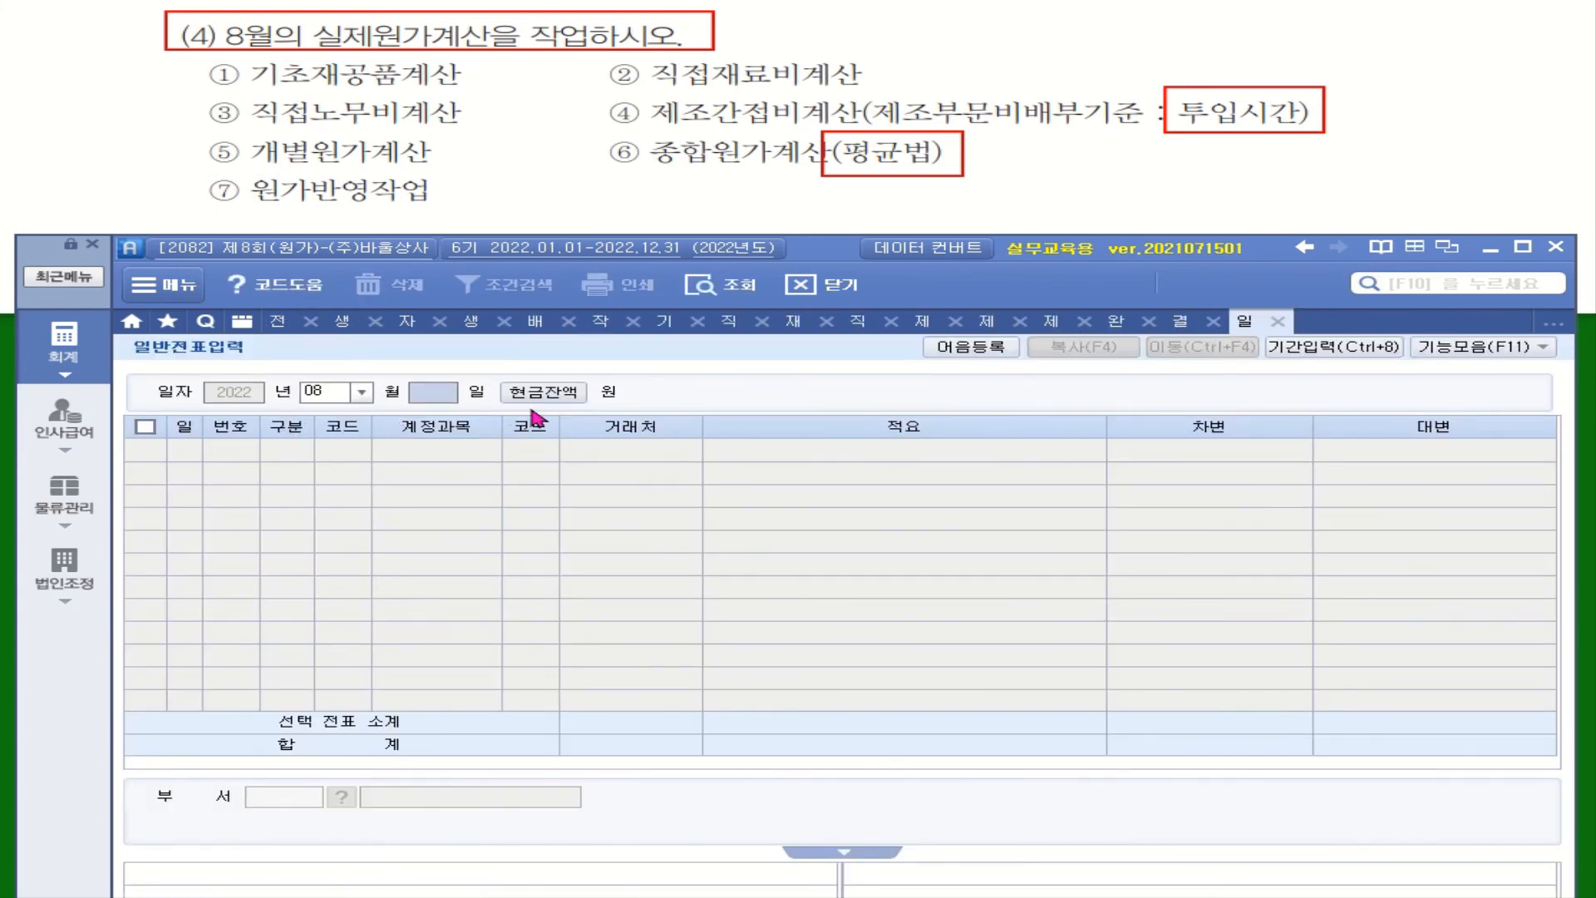
type("31")
key("Return")
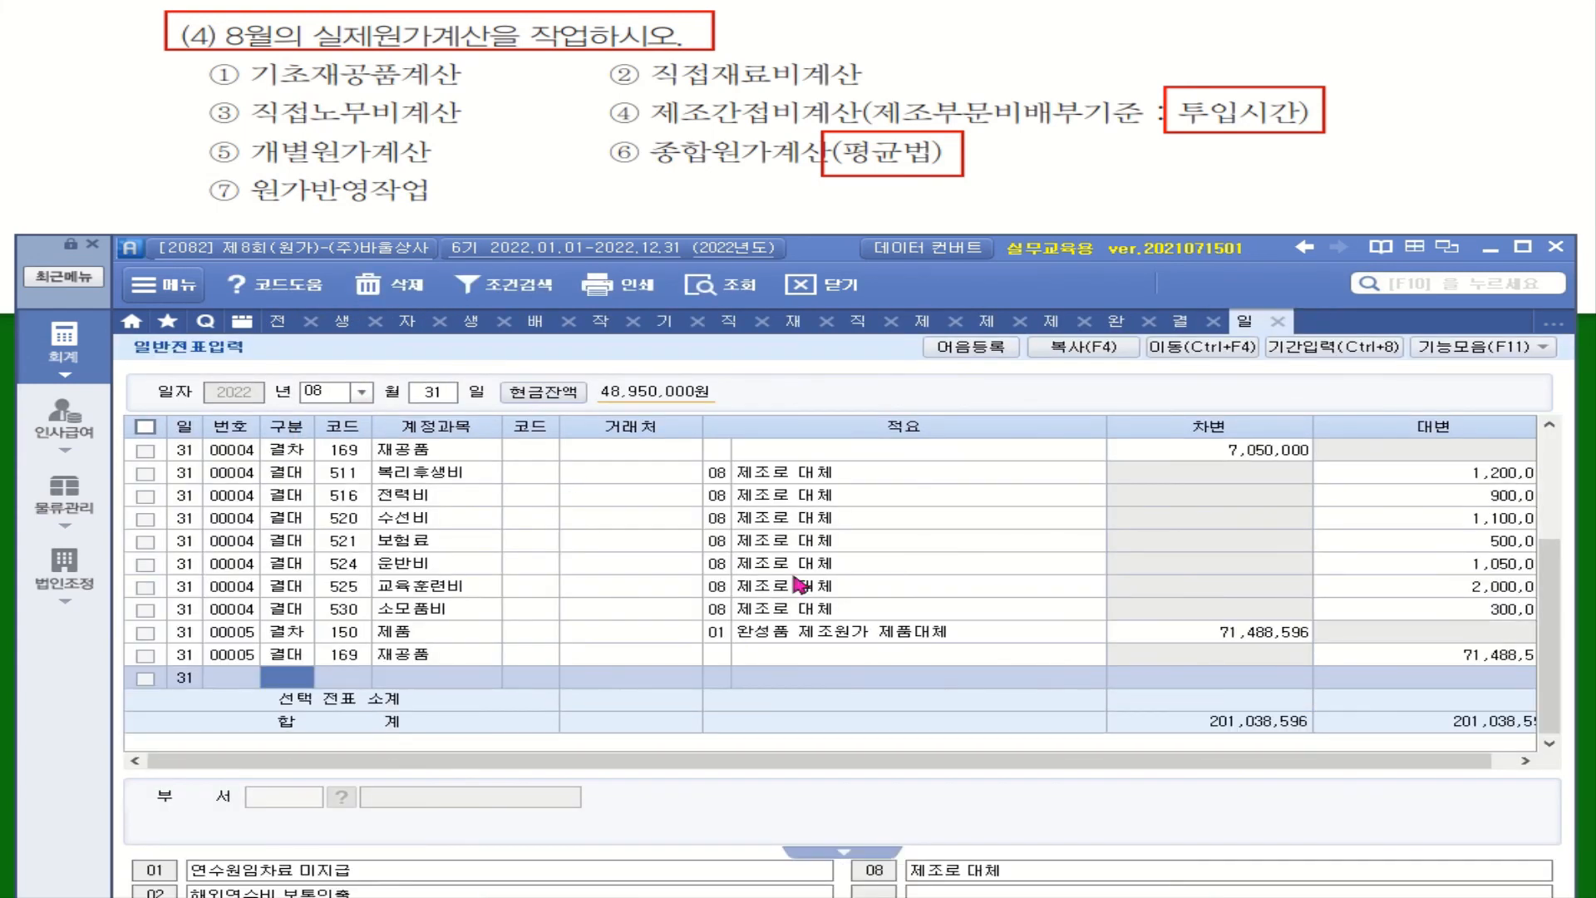
left_click(798, 586)
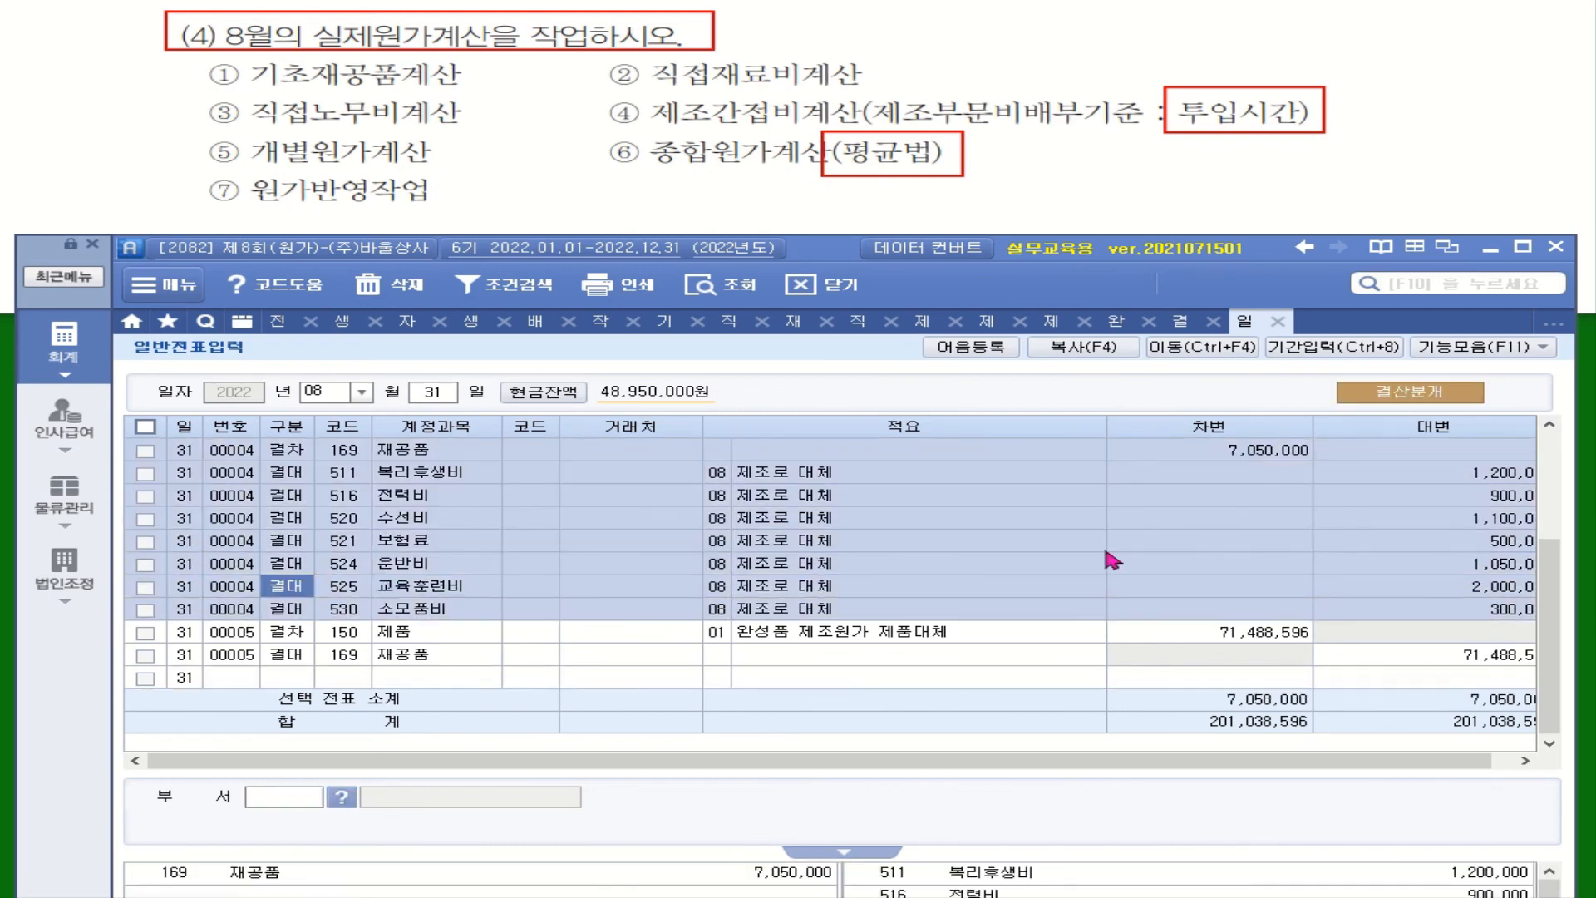
scroll(1112, 561, "up", 2)
scroll(1113, 560, "down", 2)
Step: Review the closing reversal entries (결산차감분개) in the general vouchers of September 1, 2022
left_click(359, 392)
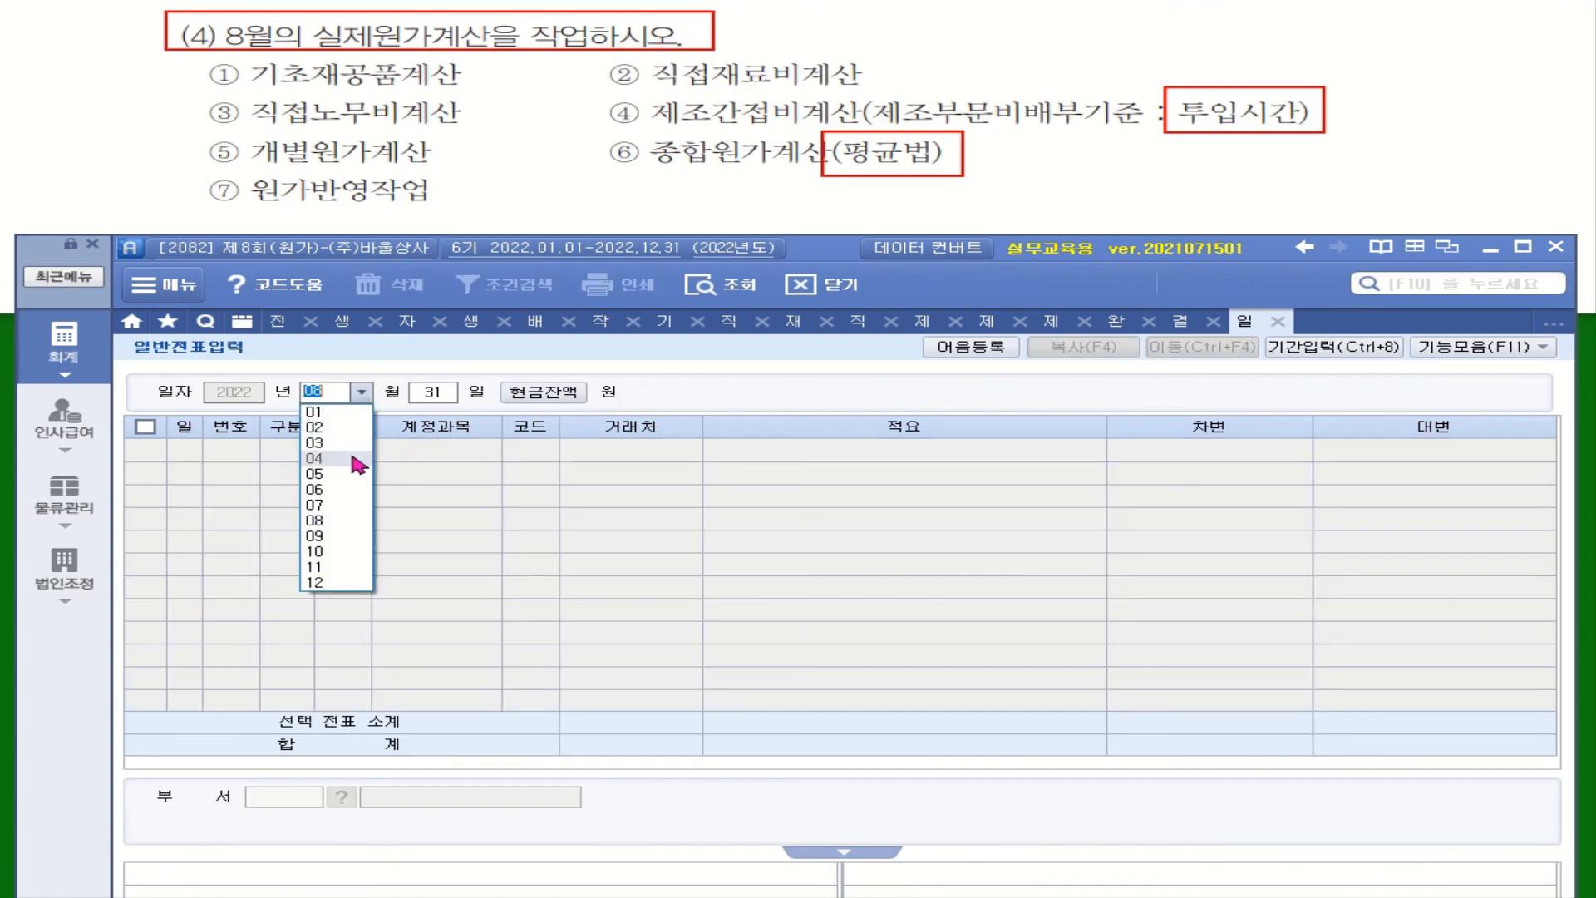
left_click(349, 547)
type("1")
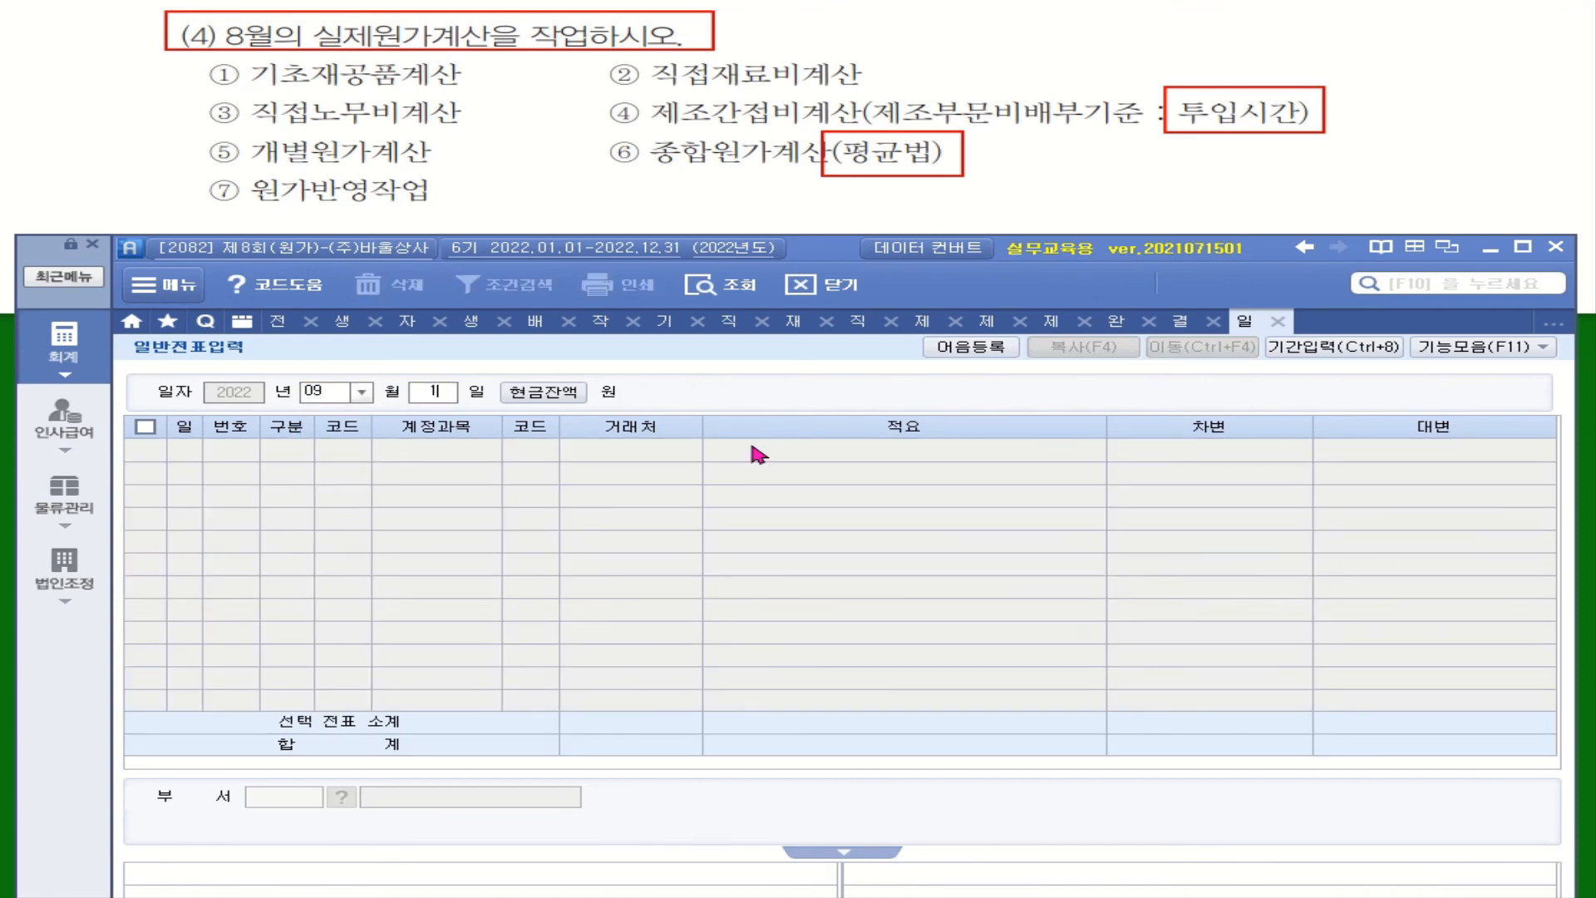
key("Return")
left_click(1455, 538)
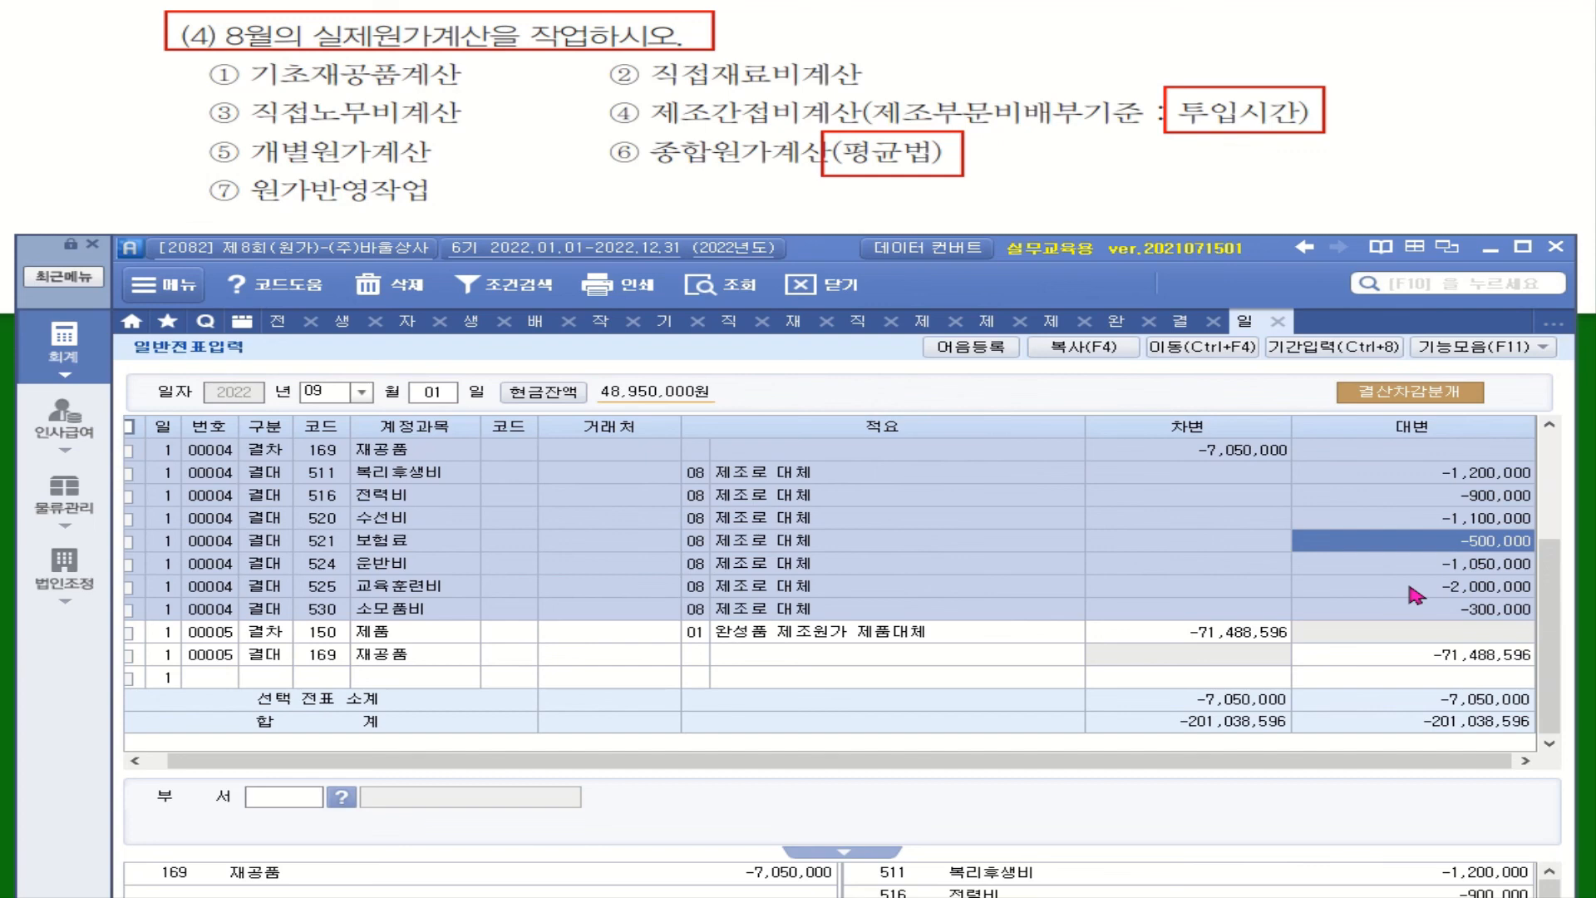
Step: Open the manufacturing cost statement (제조원가명세서) in logistics management (물류관리) and display it for December 2022
left_click(70, 499)
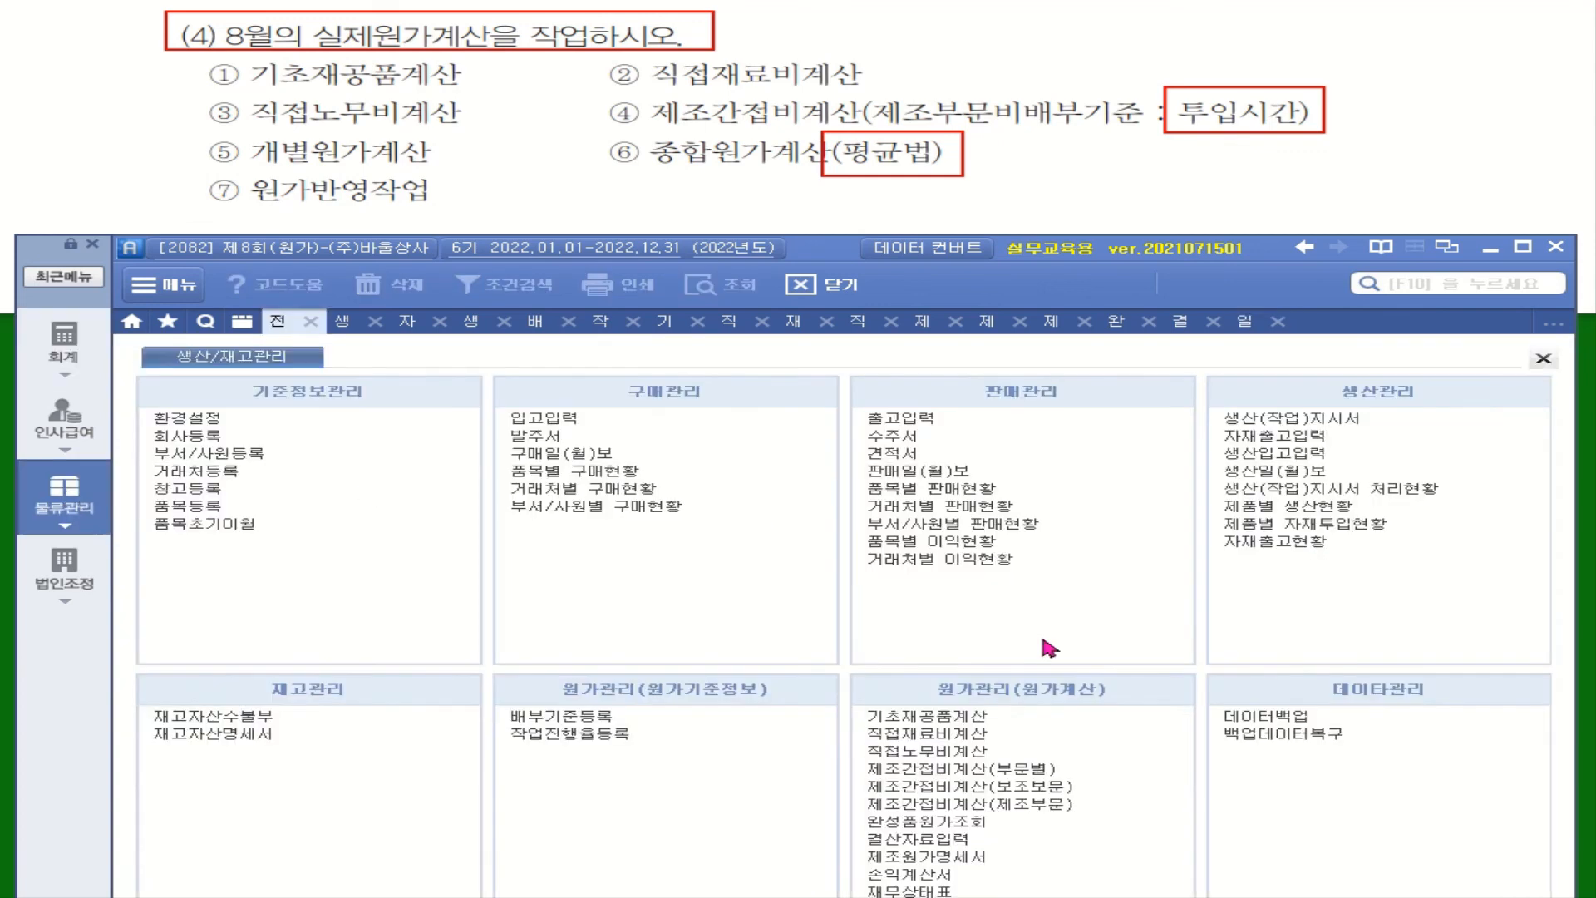
left_click(971, 856)
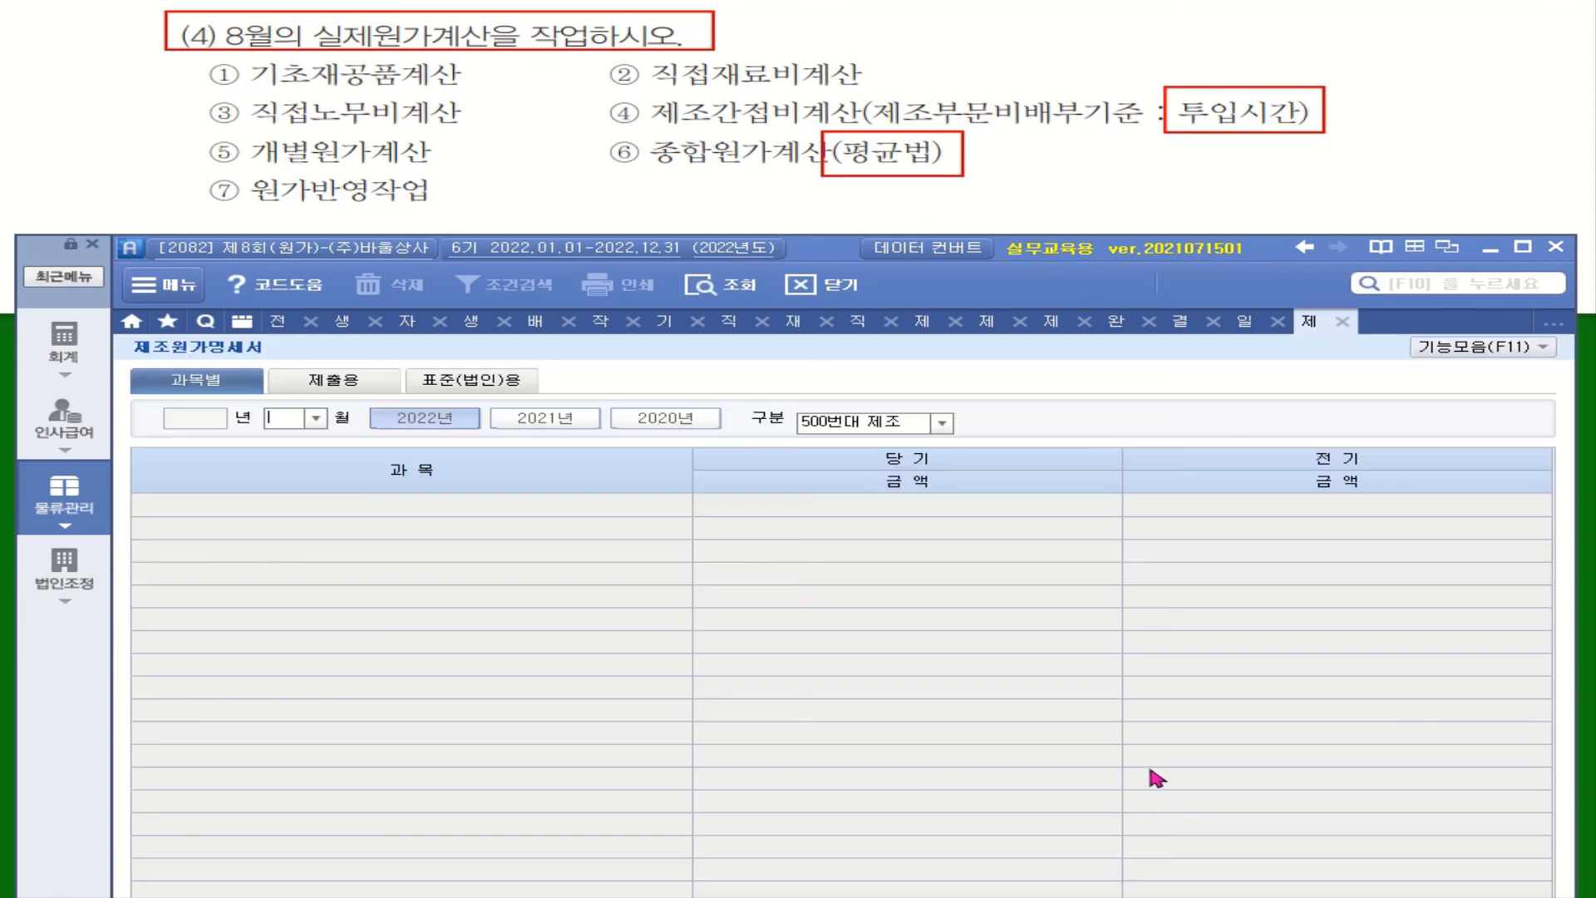
left_click(316, 418)
left_click(304, 608)
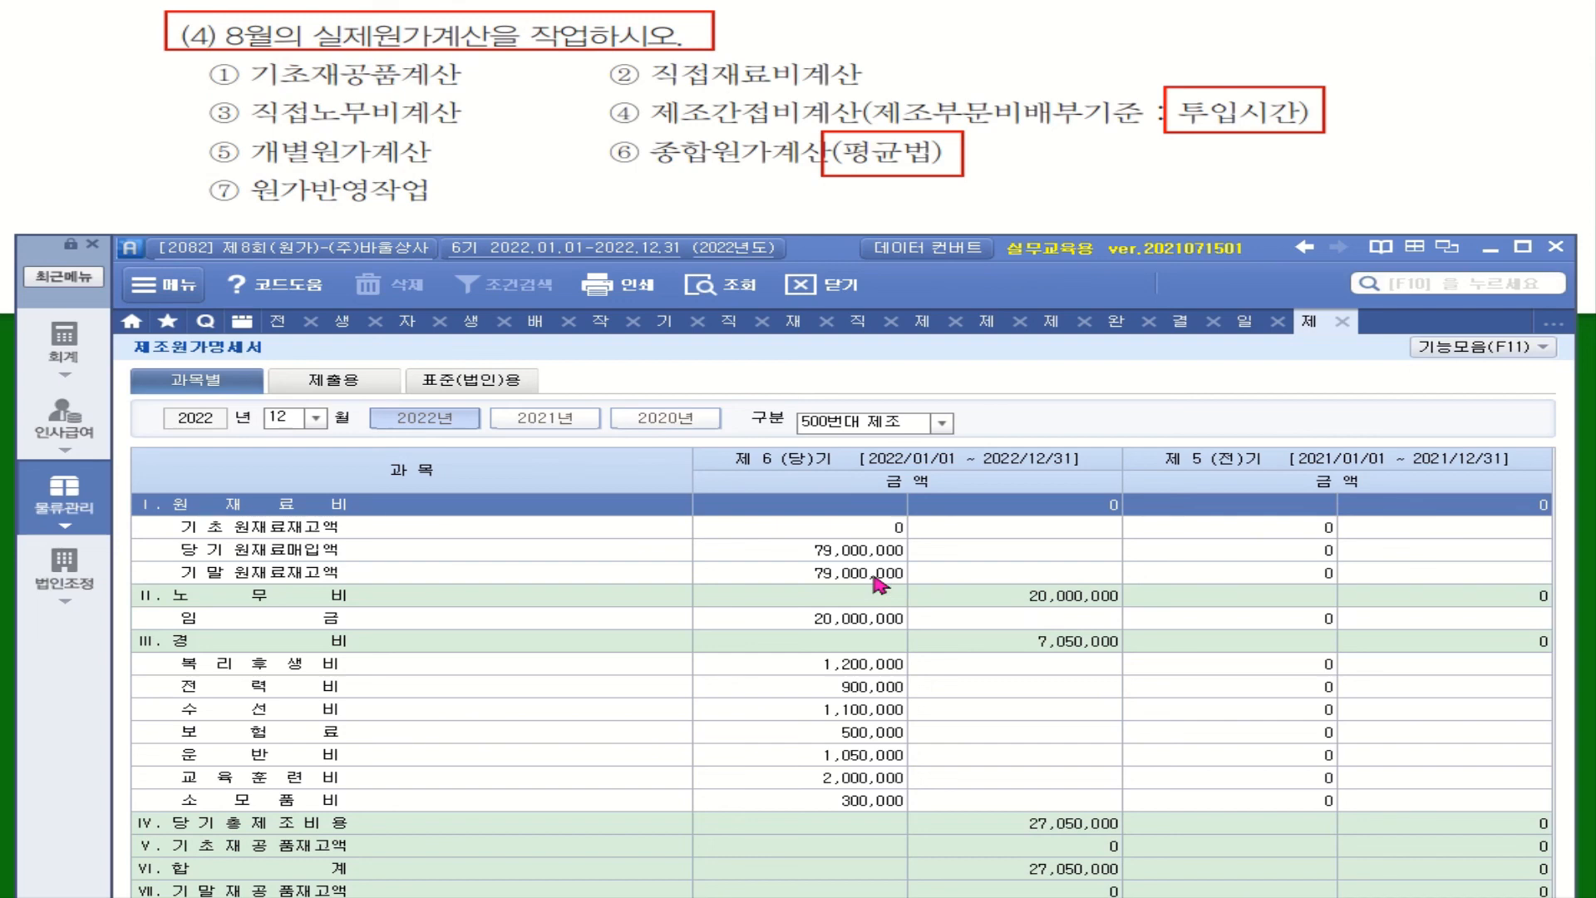
Step: Set the manufacturing cost statement's query month to 08 and view the whole statement down to 당기제품 제조원가
left_click(316, 420)
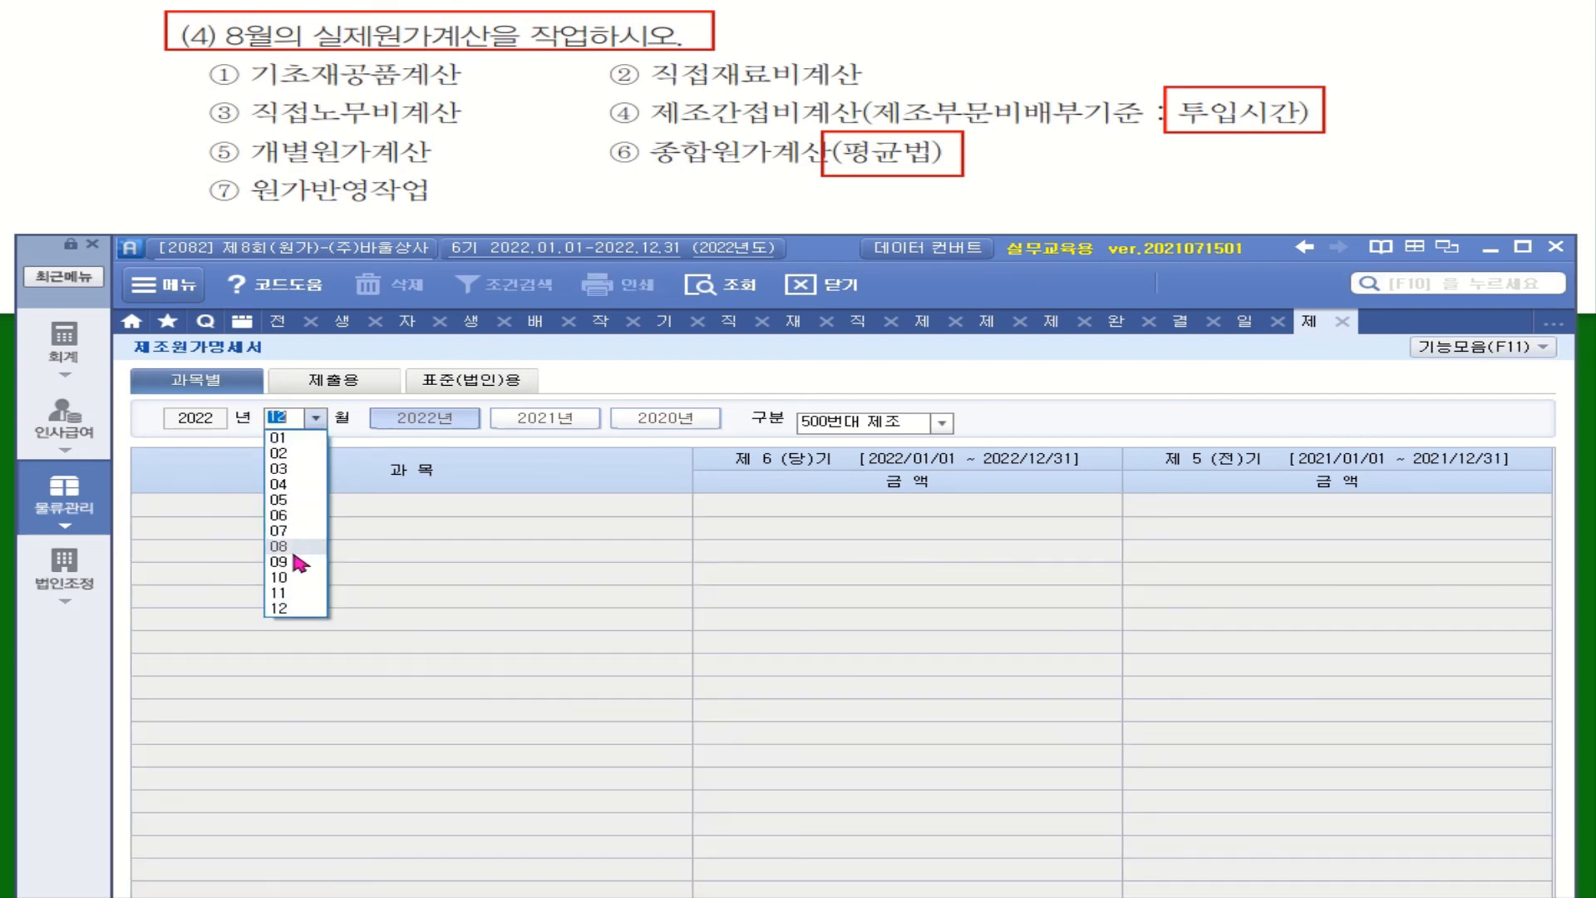
left_click(296, 550)
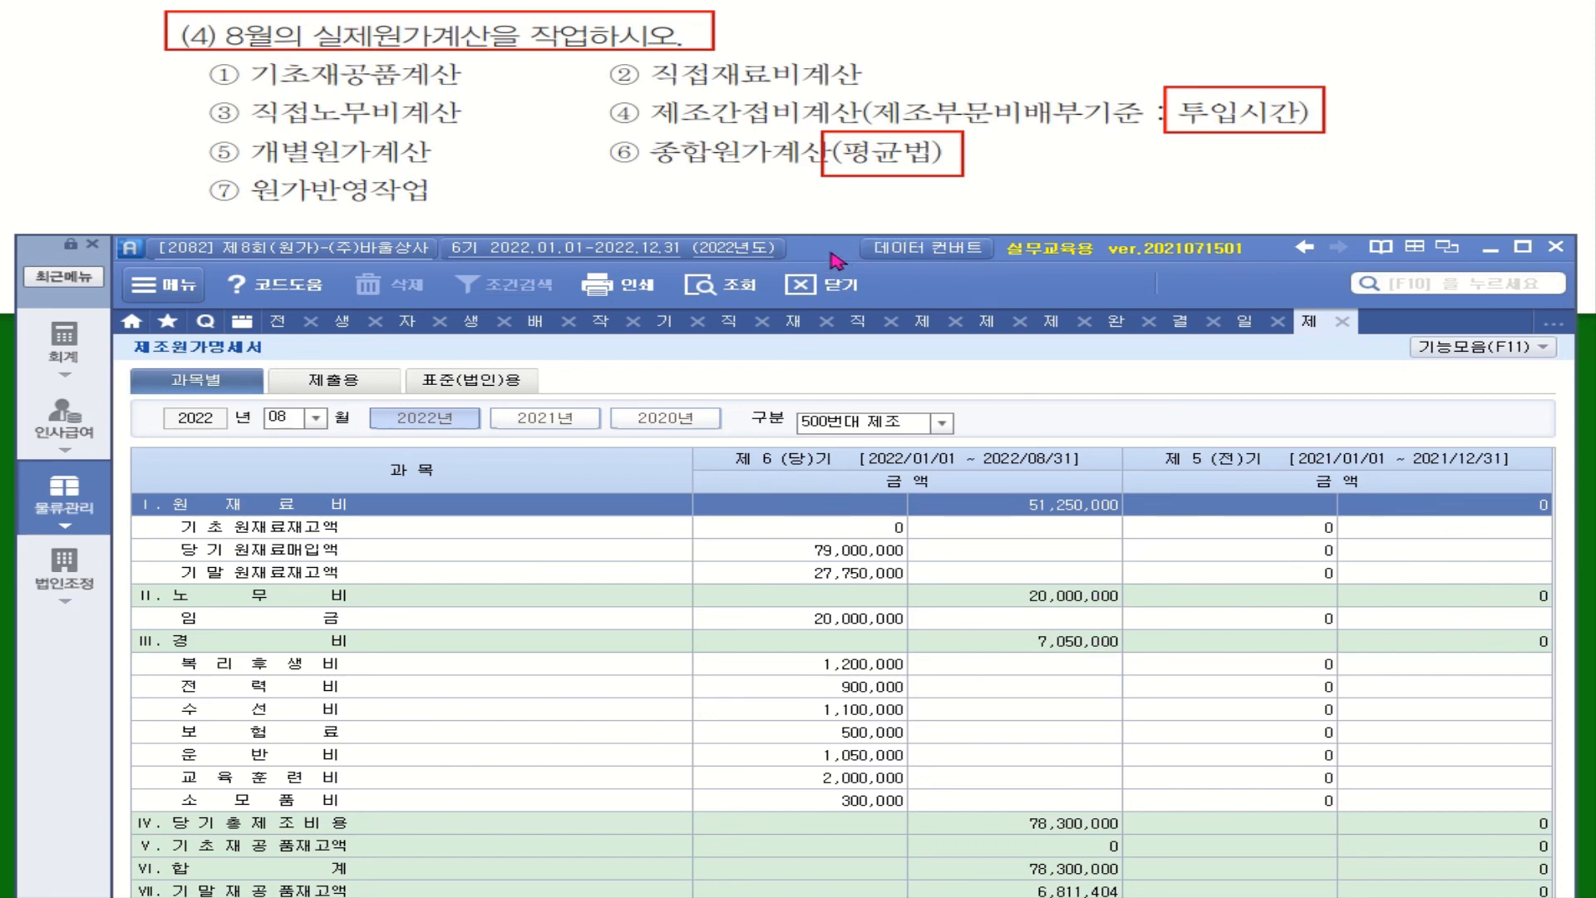
left_click_drag(836, 248, 843, 197)
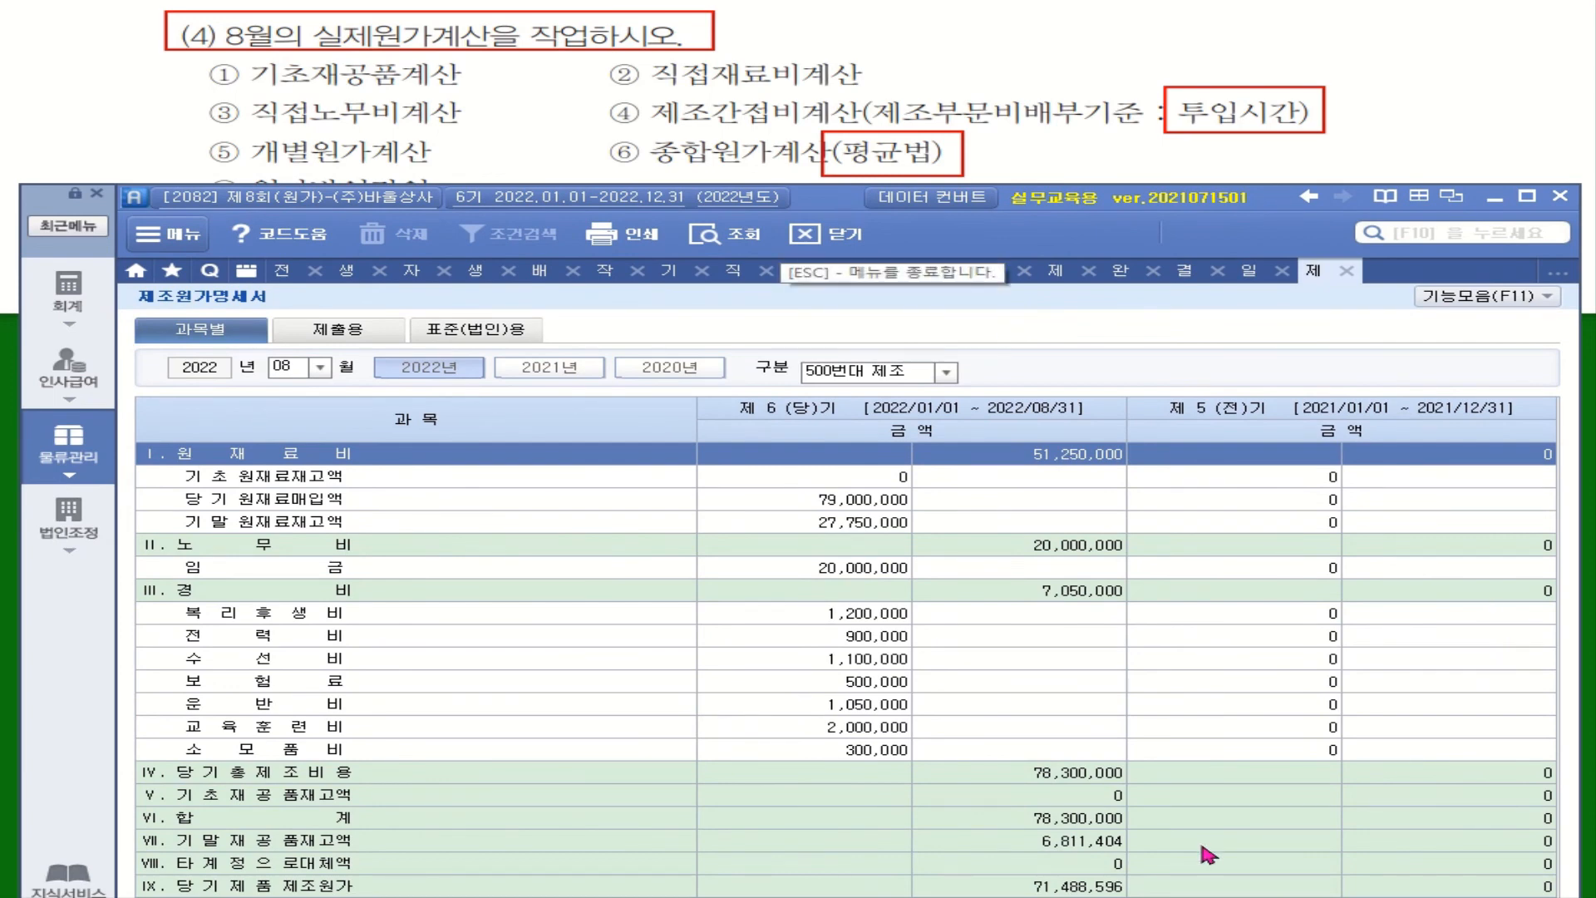